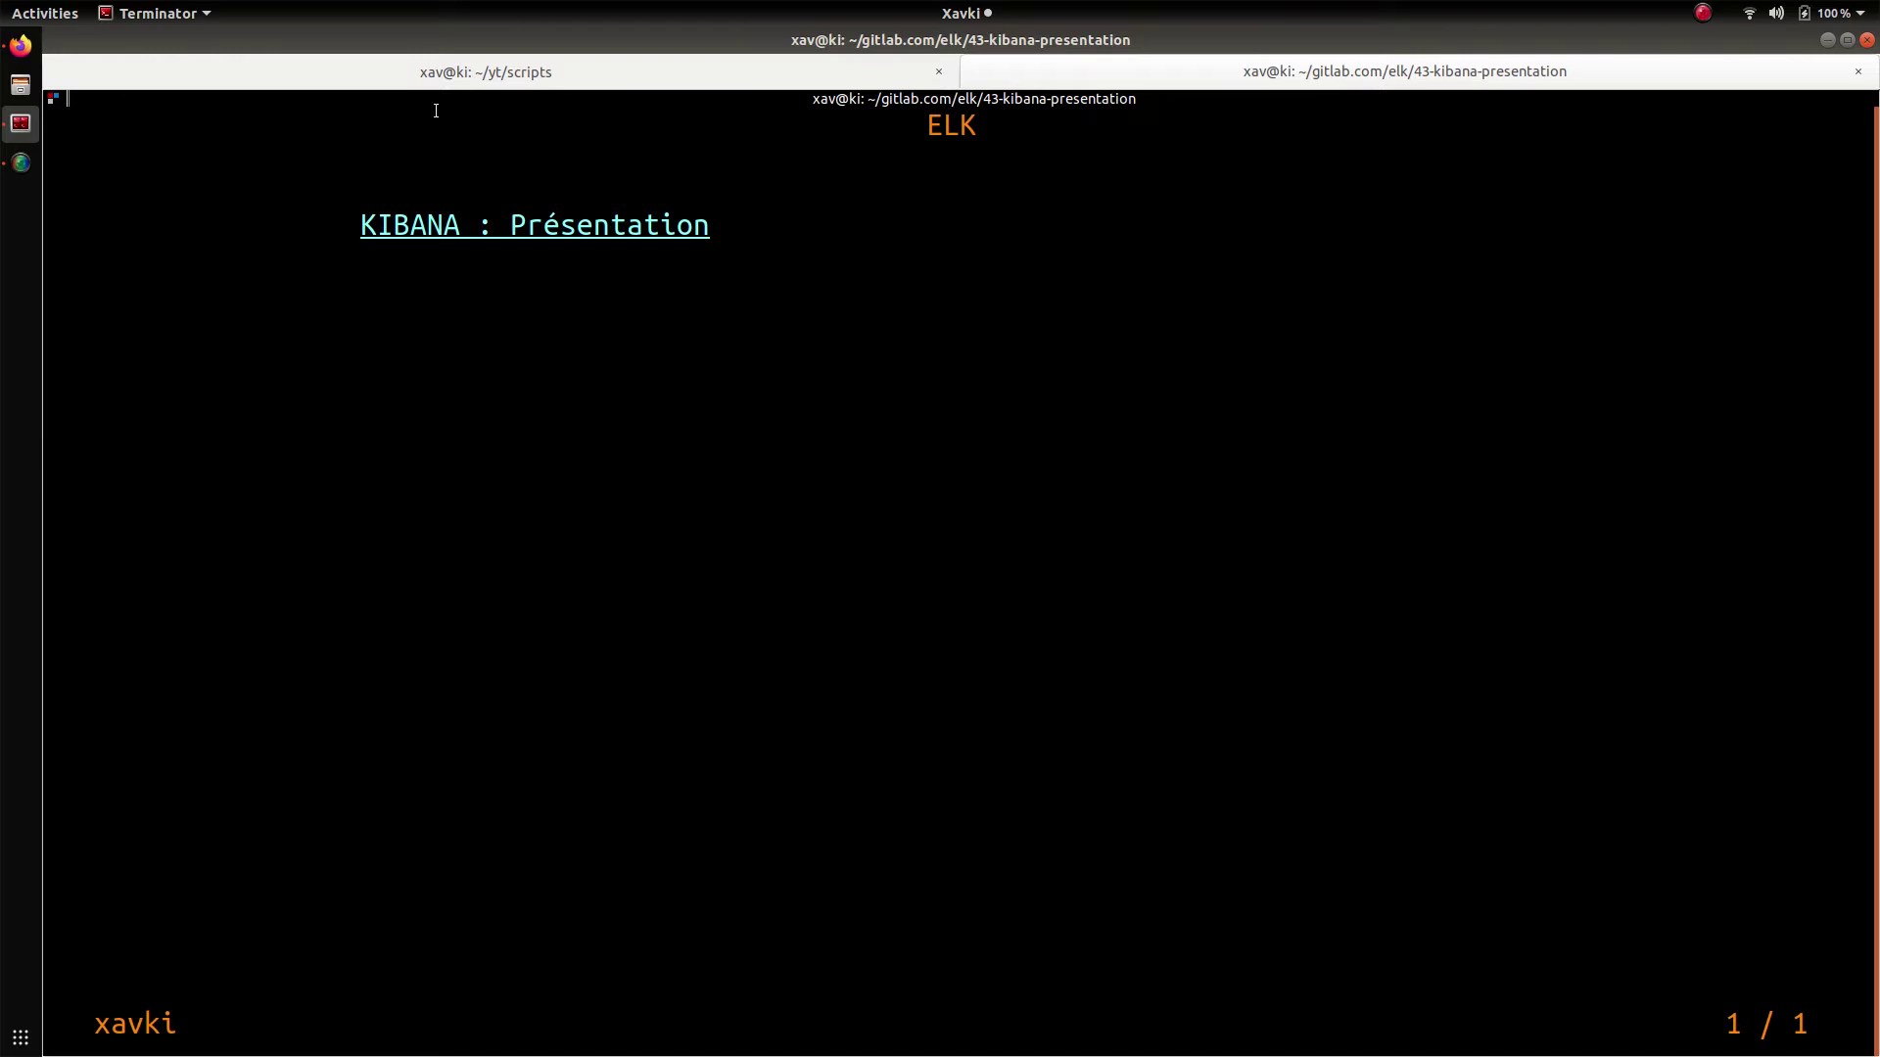
Reveal the full outline of the Kibana presentation slide and switch to Kibana in Firefox
key("space")
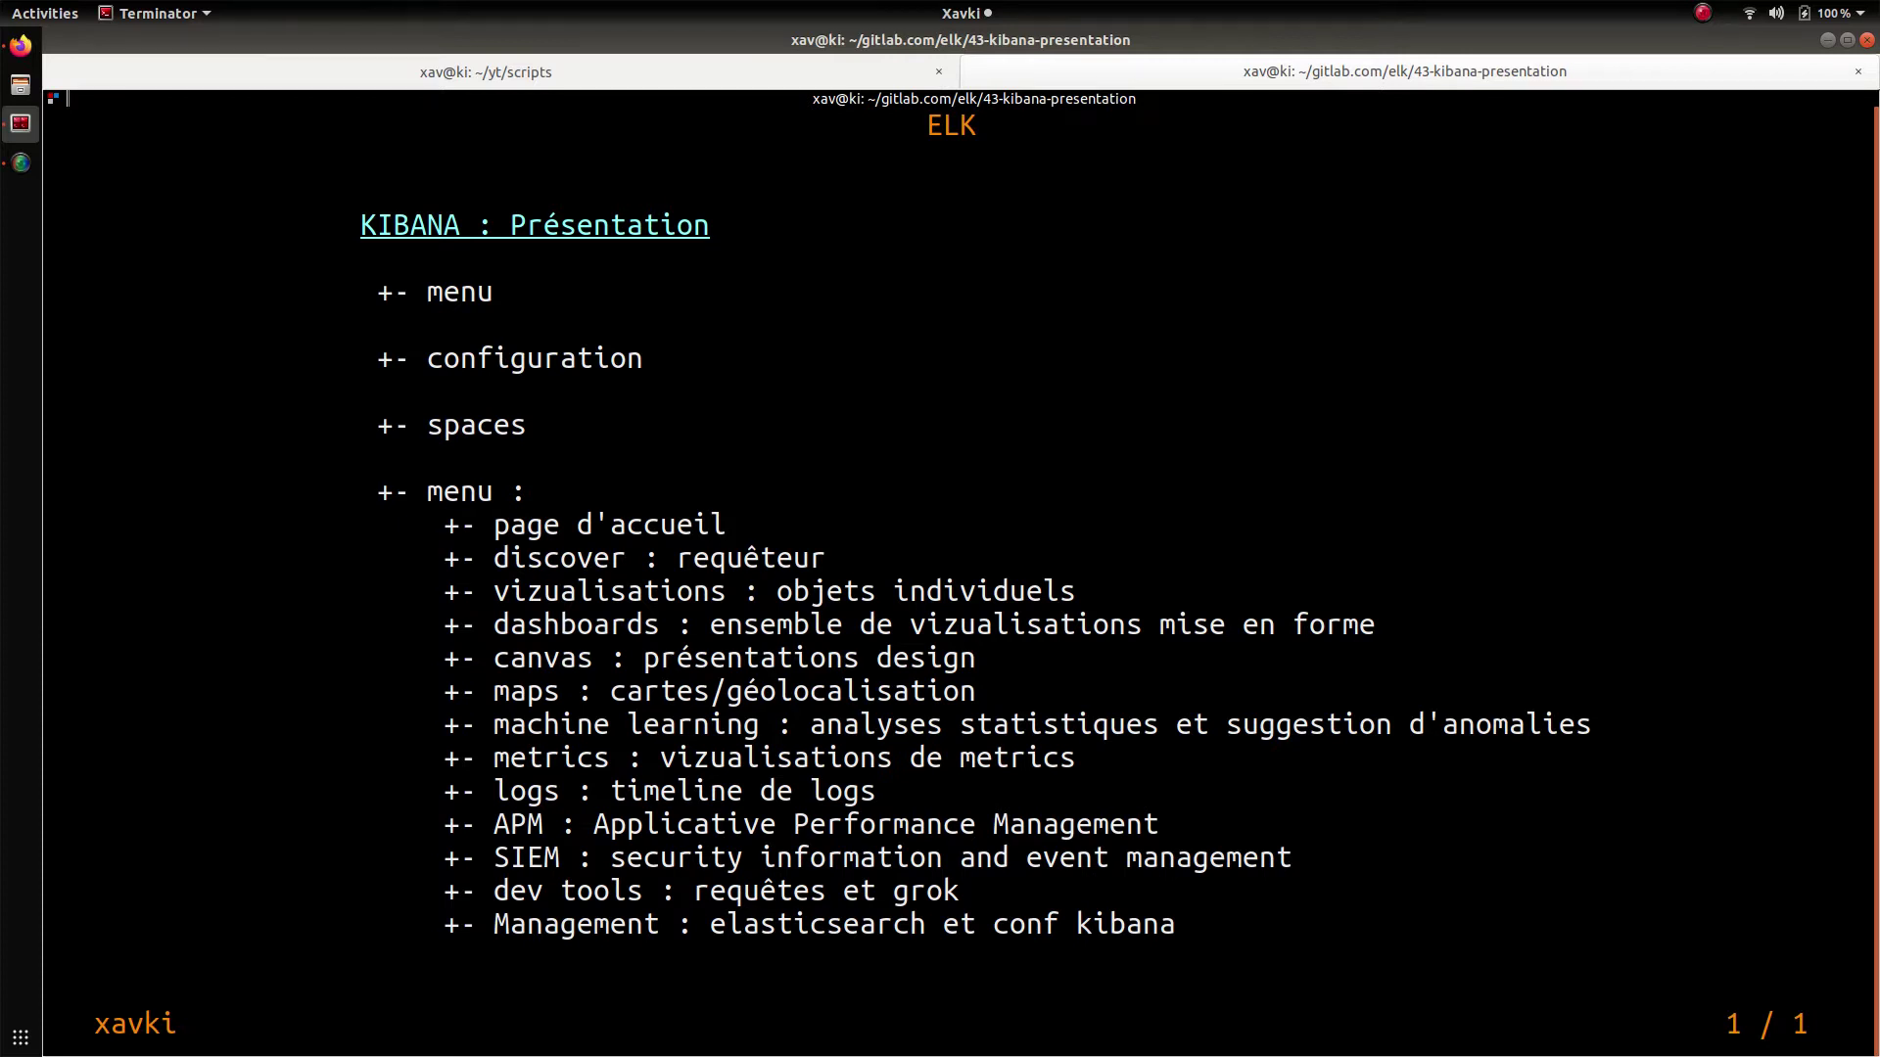
key("alt+Tab")
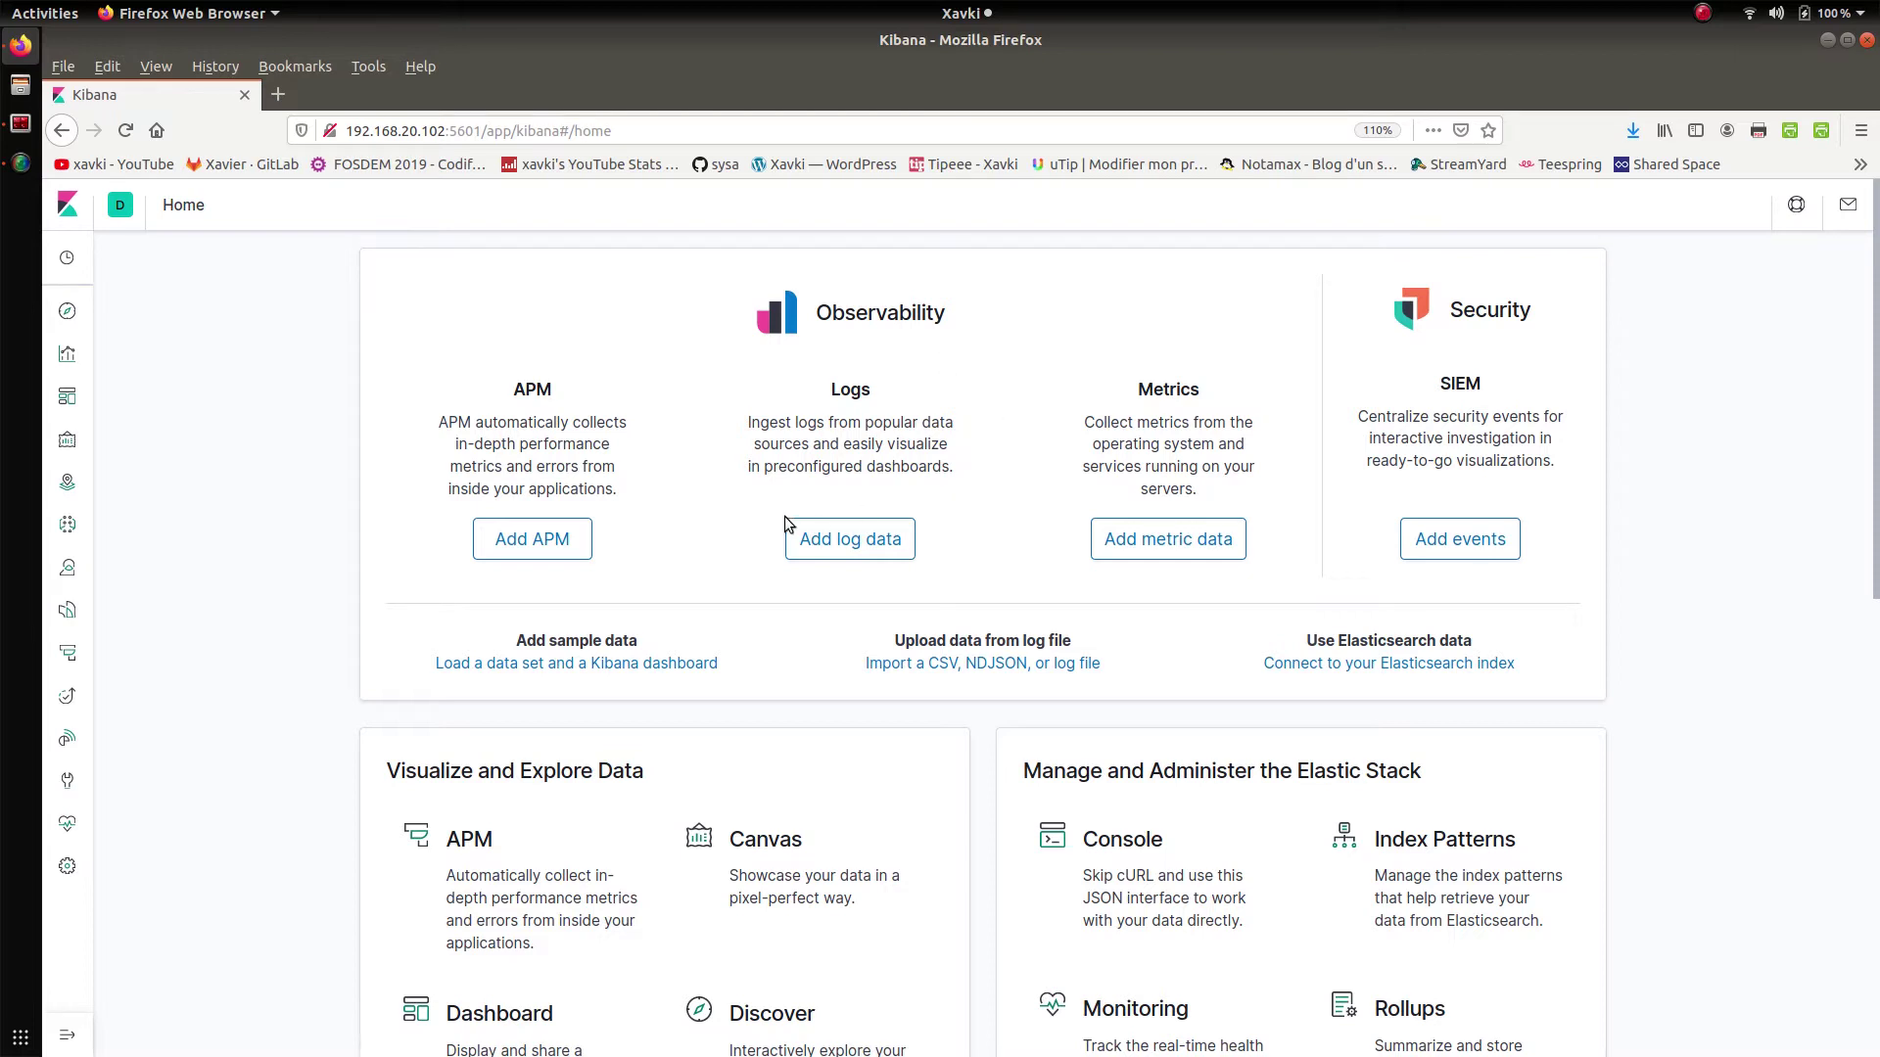
Browse the log, metrics, SIEM and sample data sources that can be added to Kibana
left_click(888, 555)
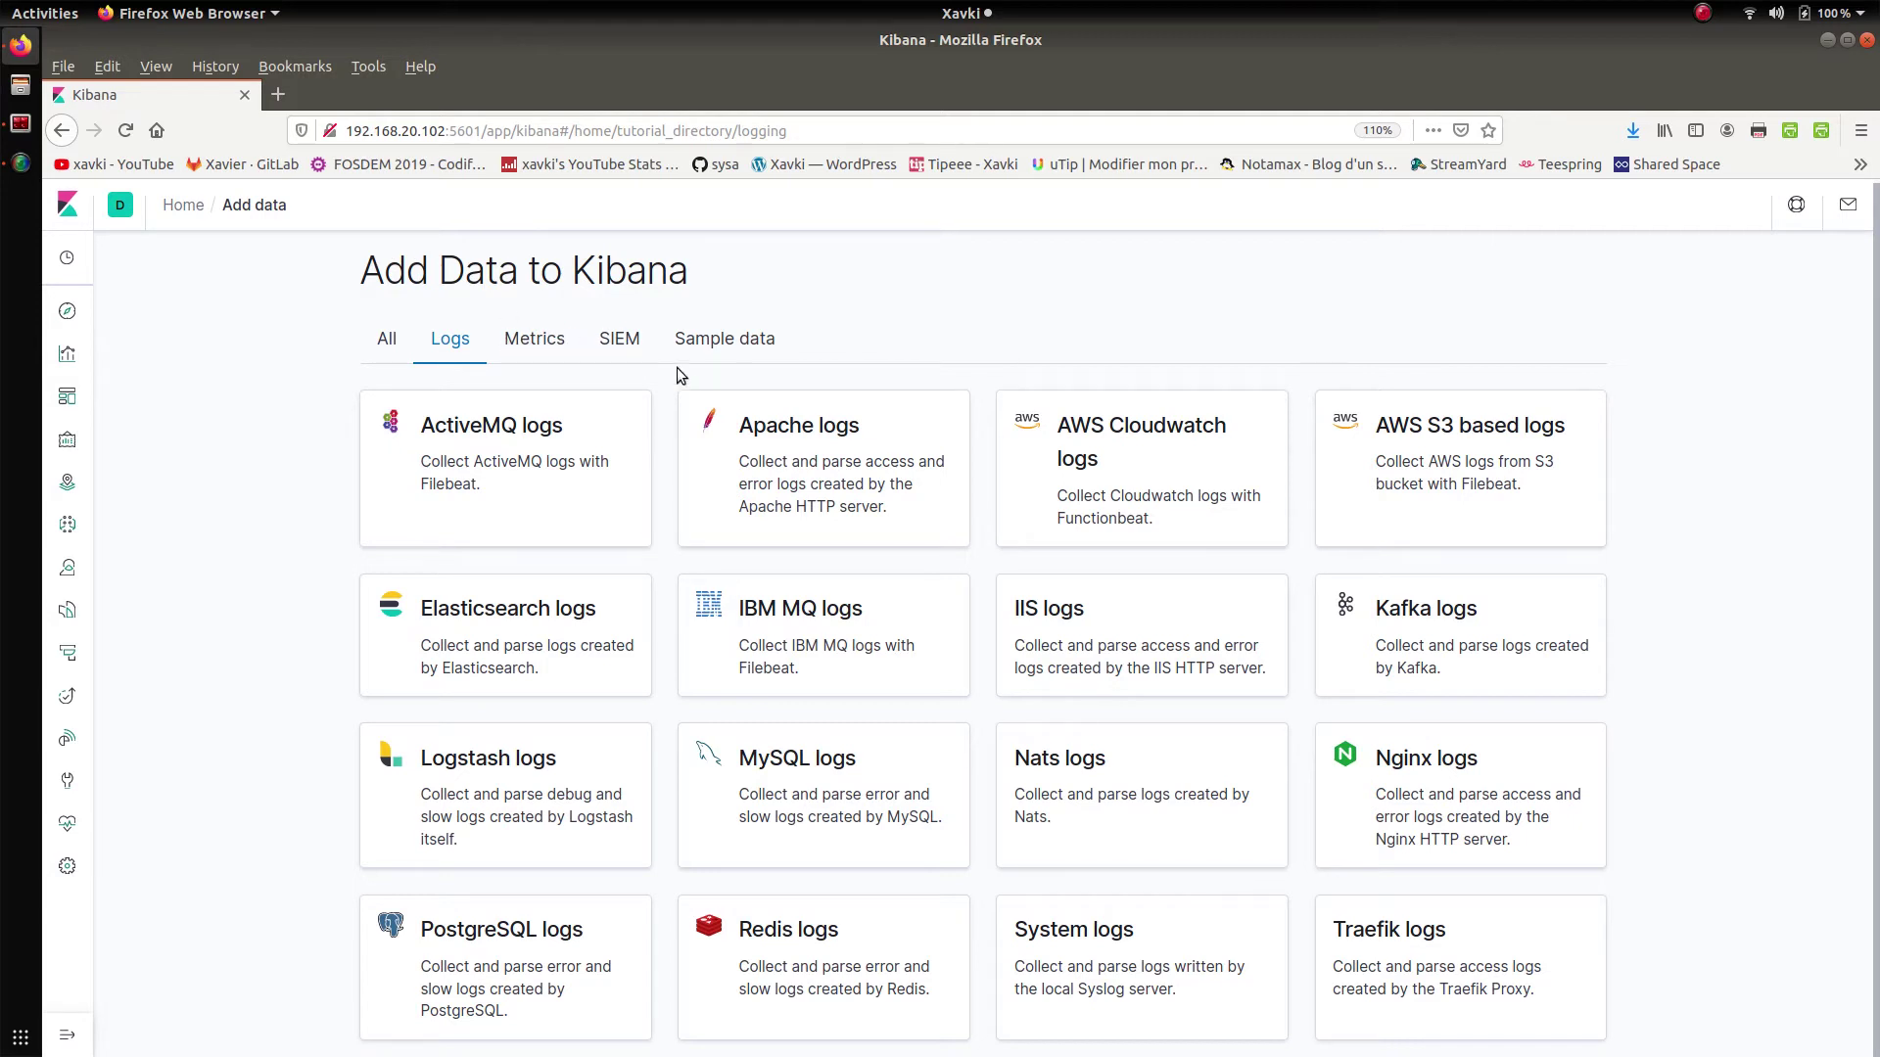
left_click(535, 337)
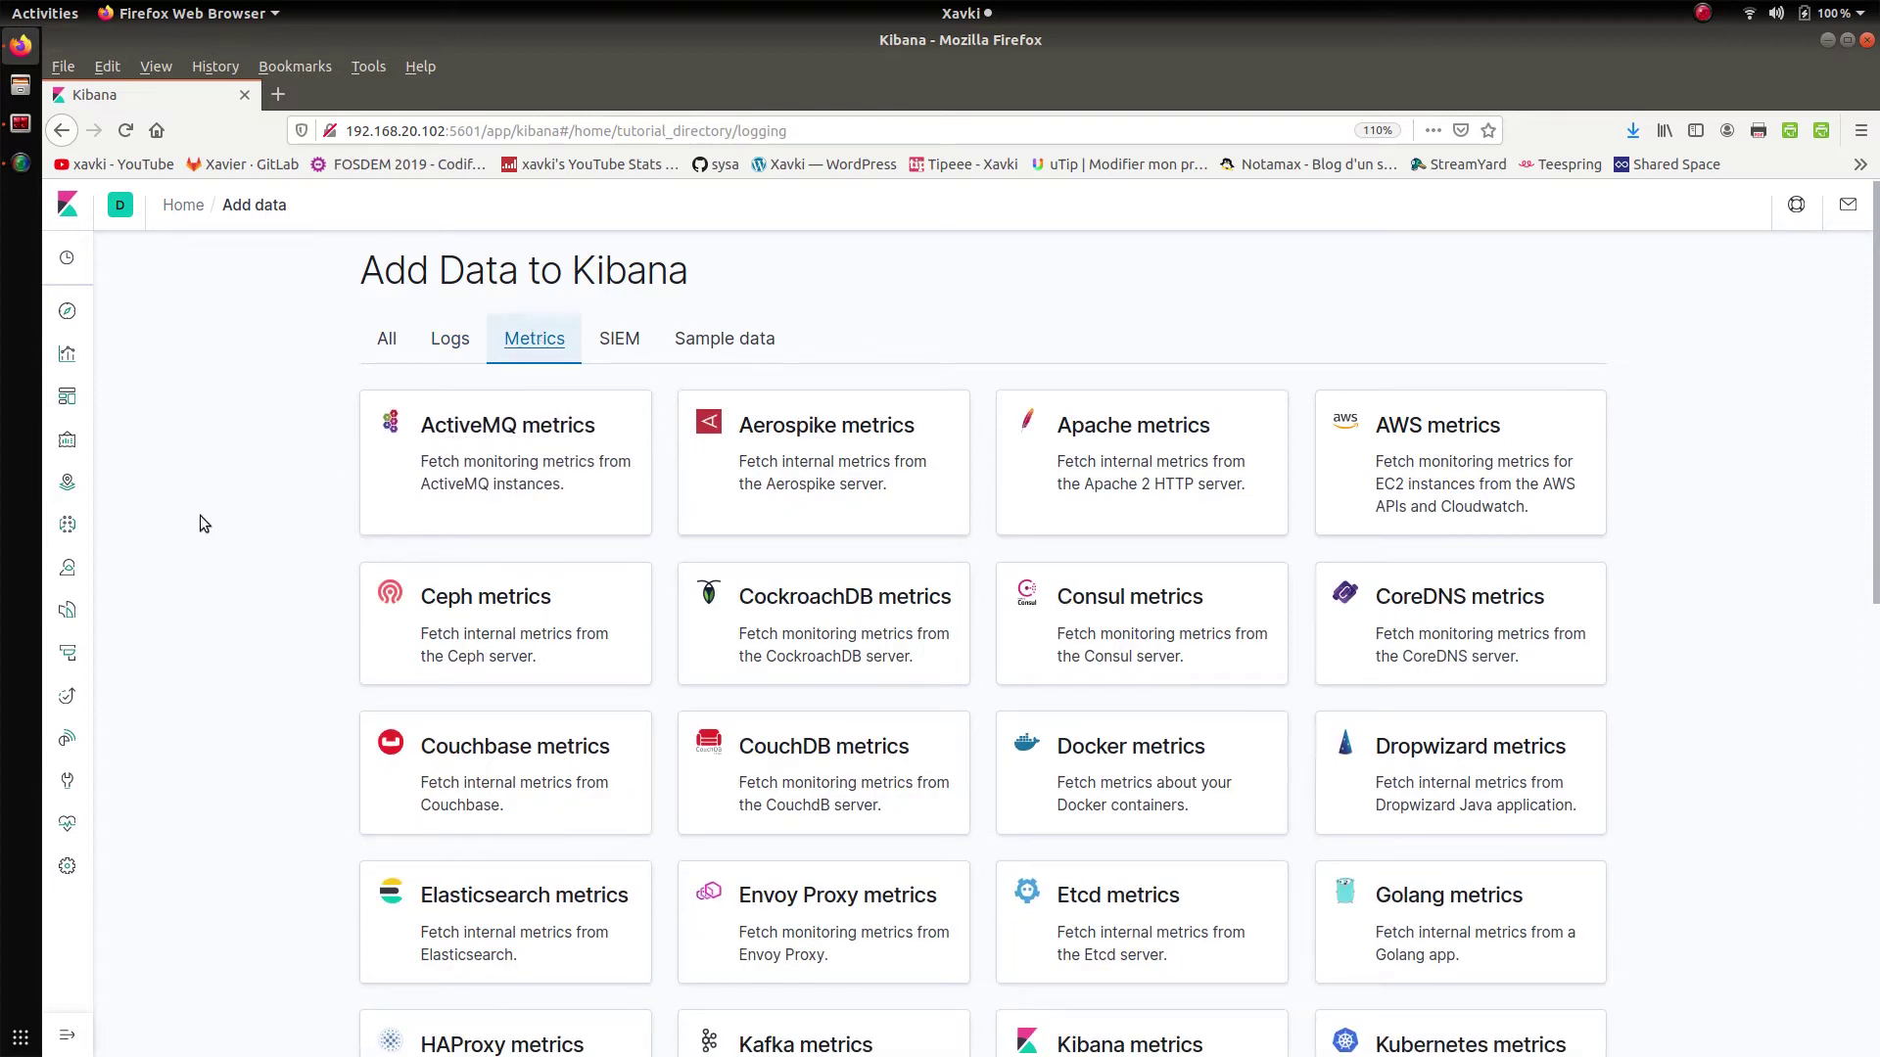
scroll(139, 574, "down", 3)
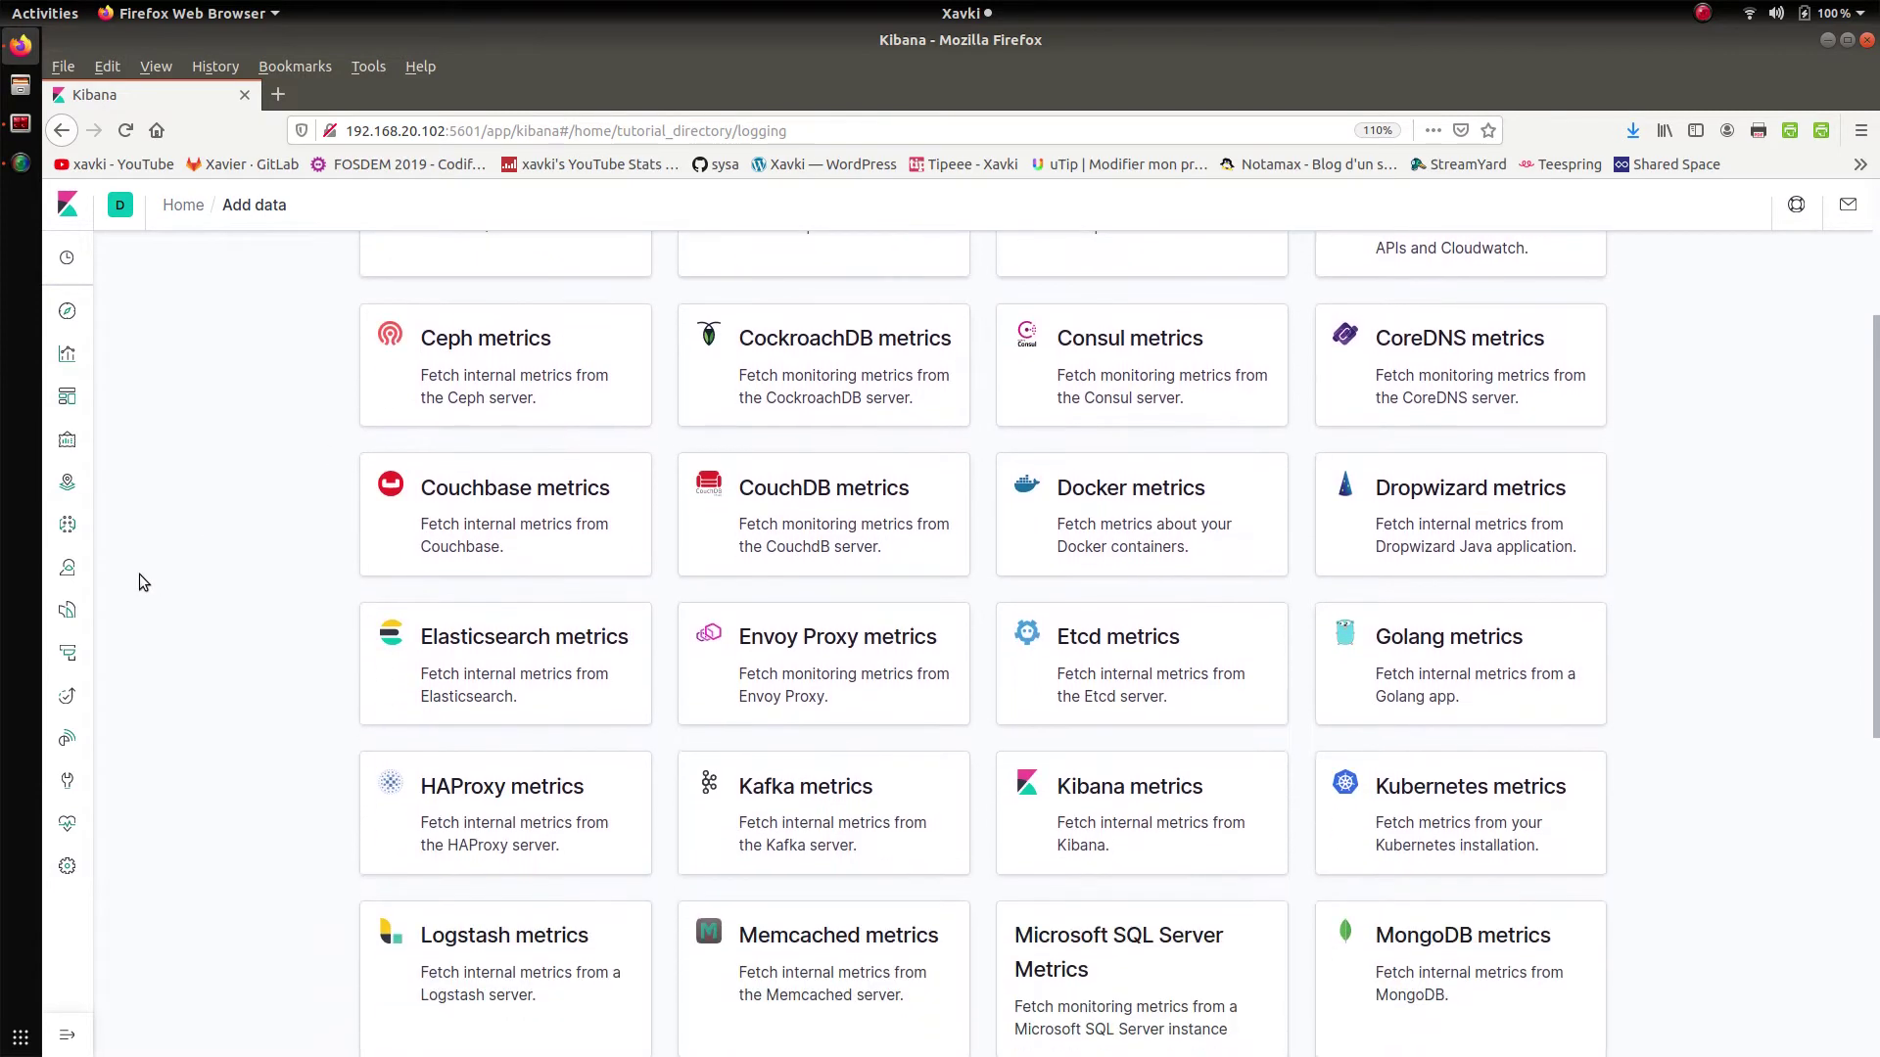
scroll(139, 577, "down", 2)
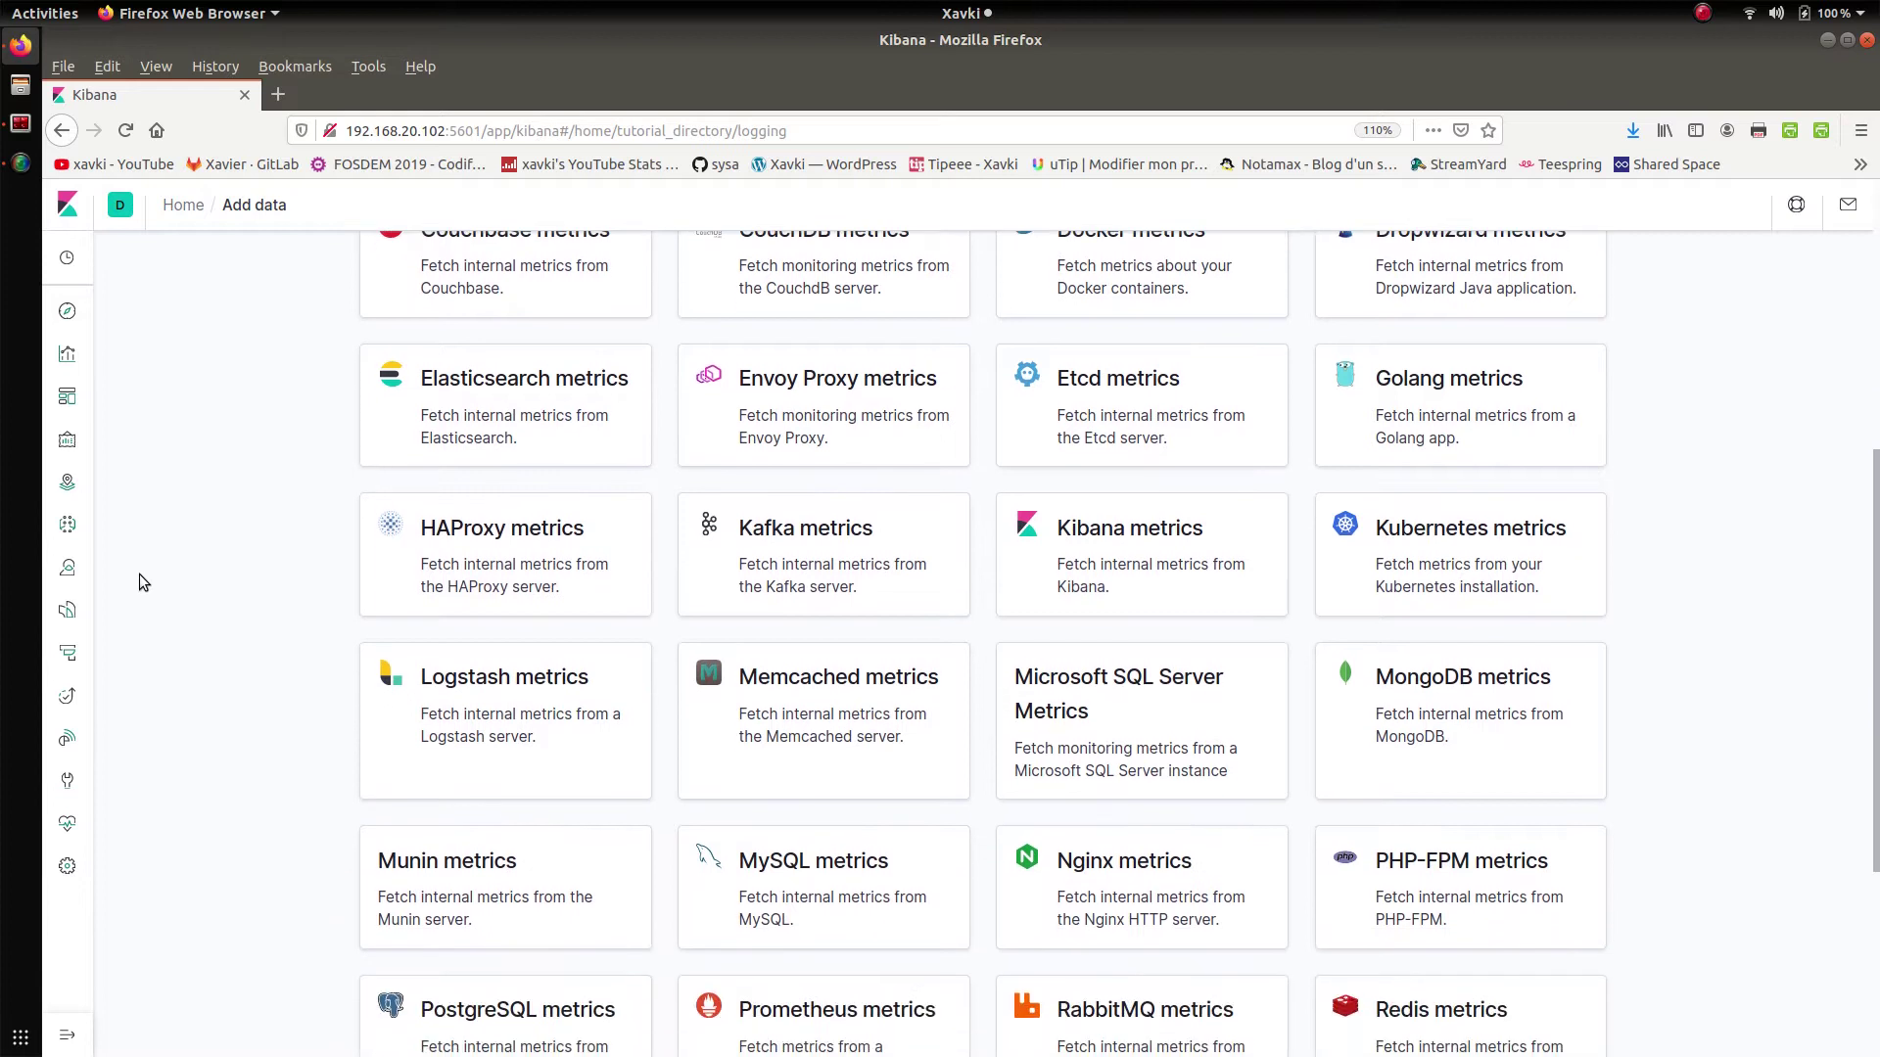
scroll(140, 581, "up", 3)
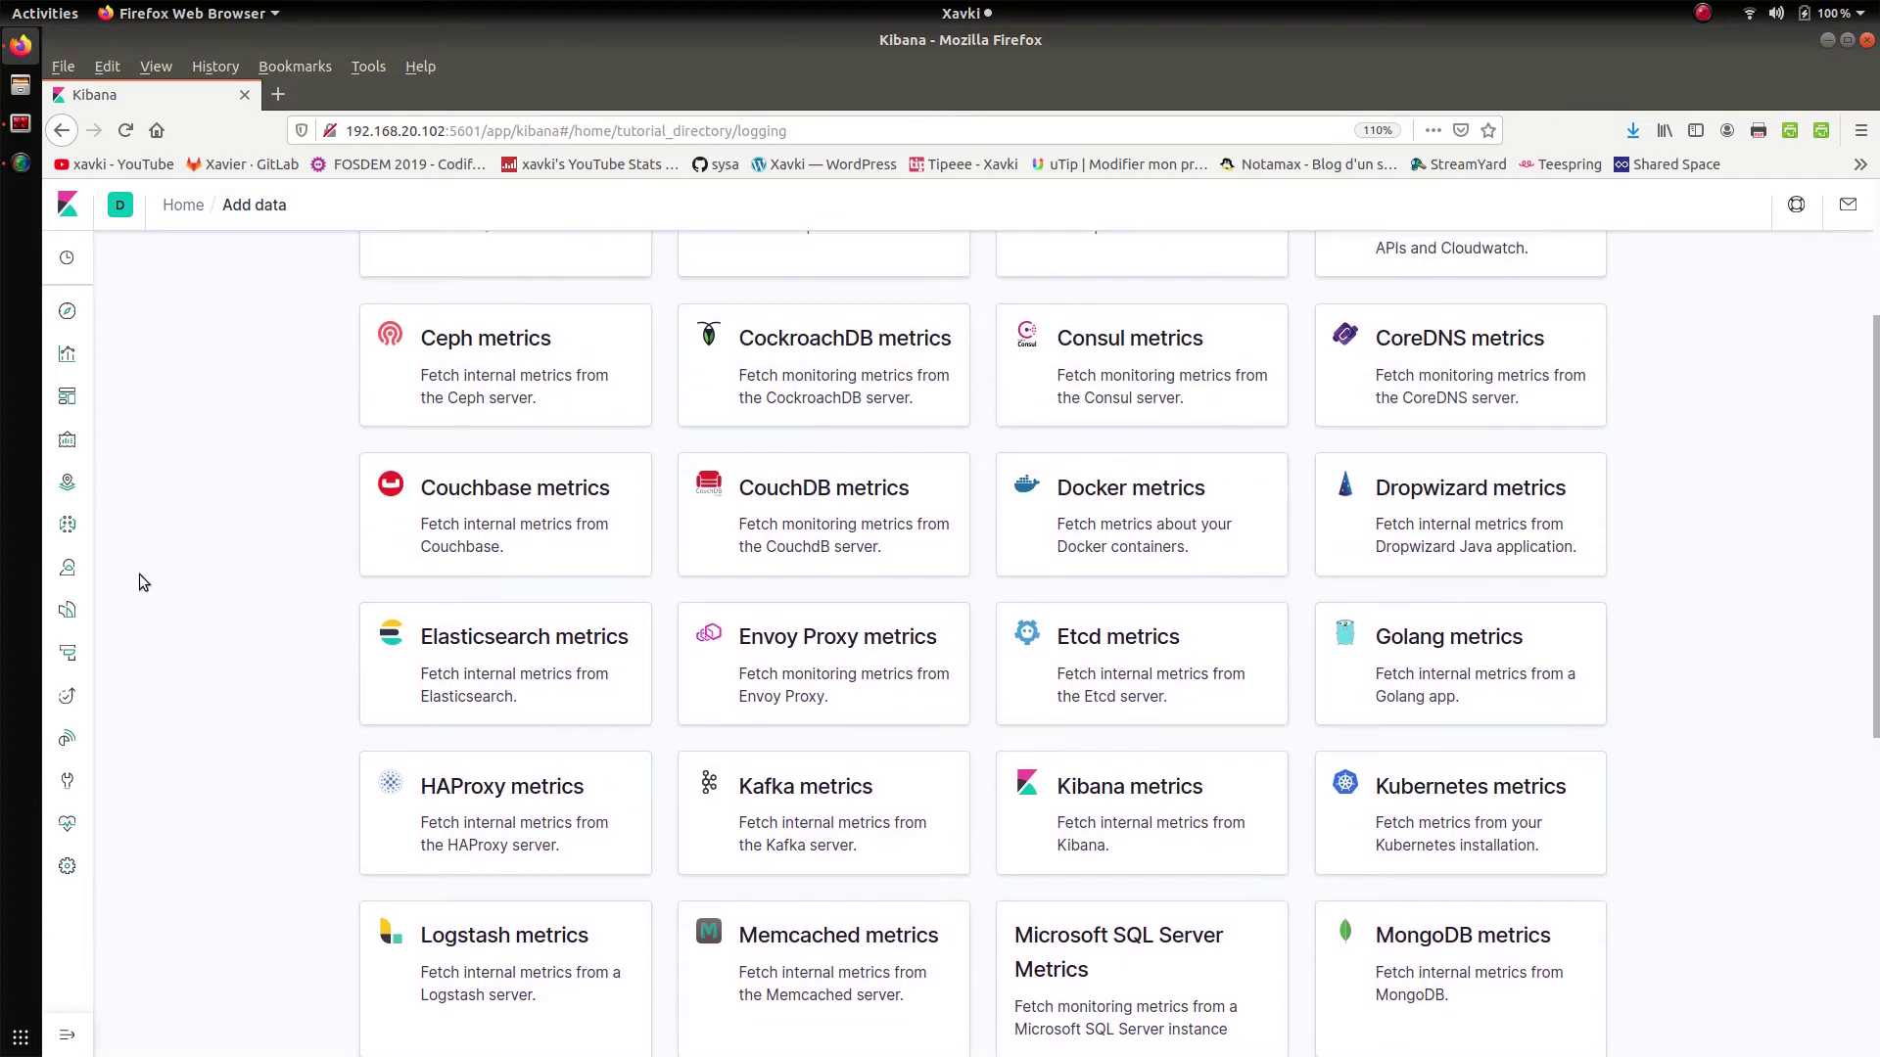
scroll(139, 583, "up", 2)
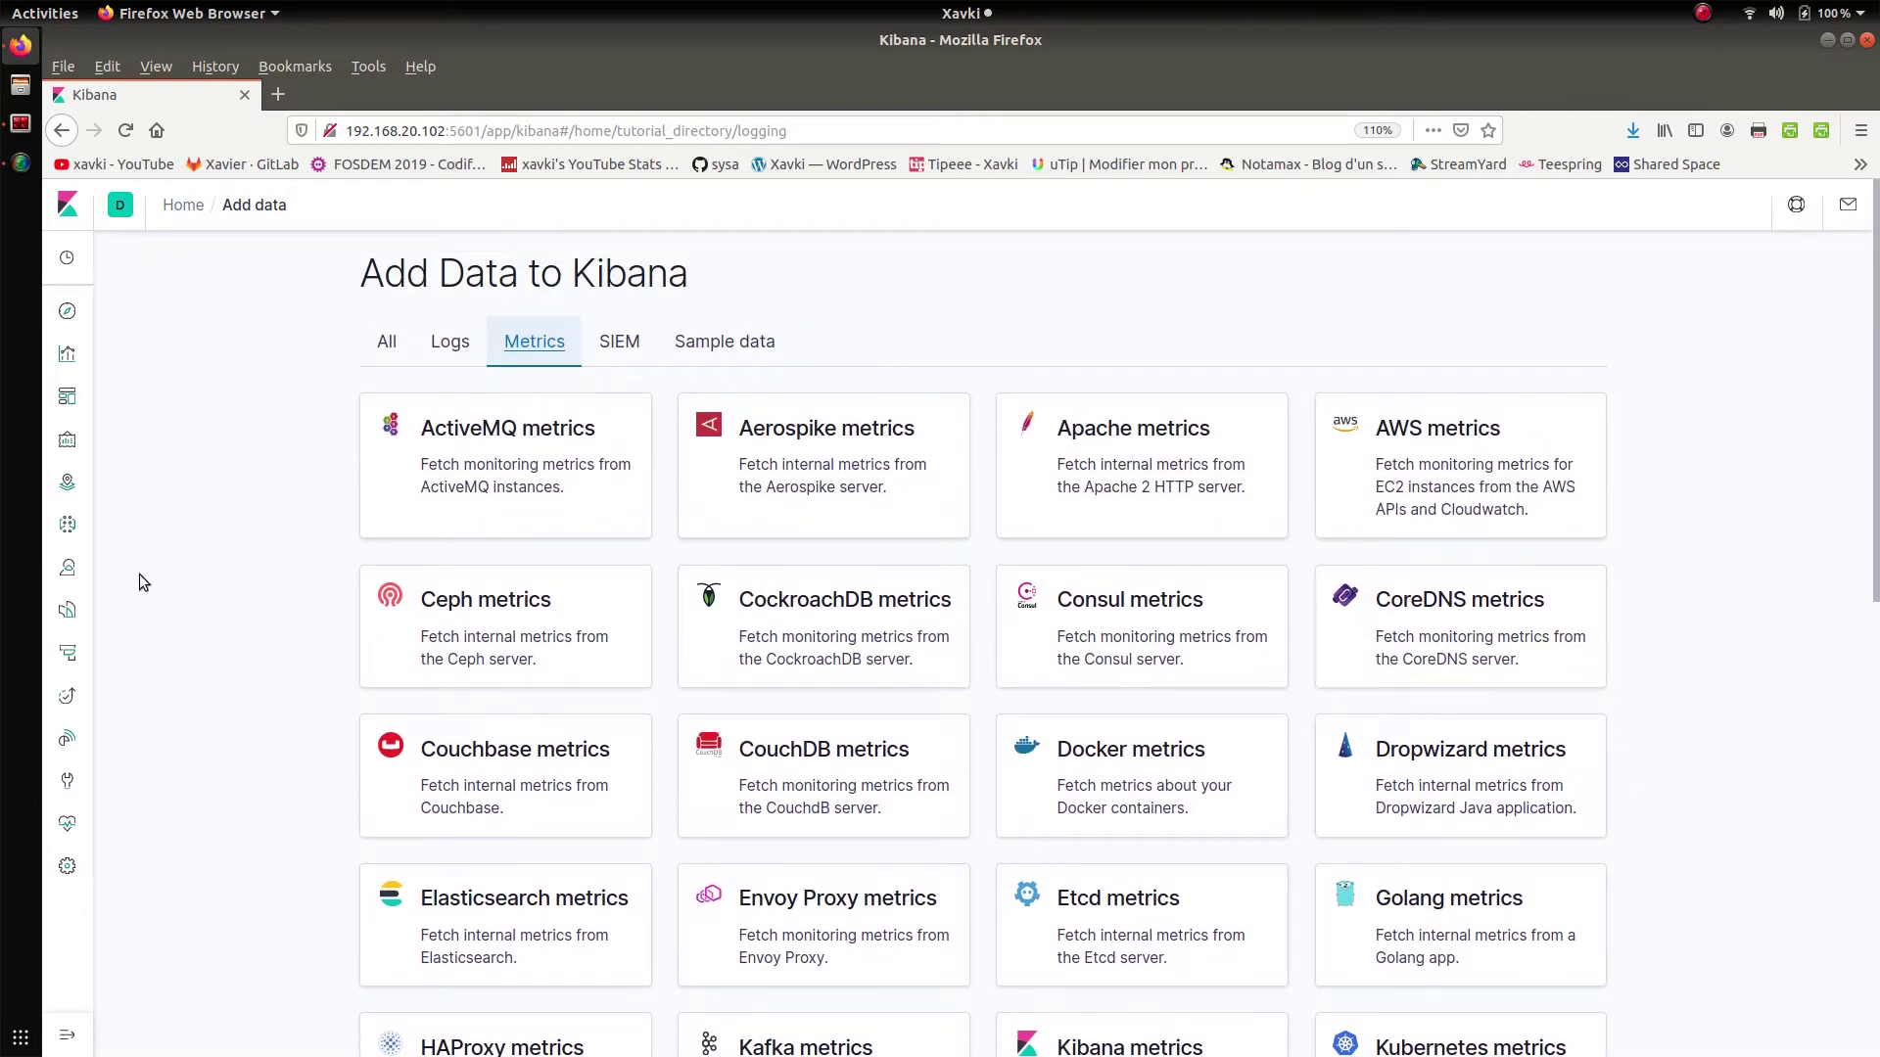
left_click(621, 342)
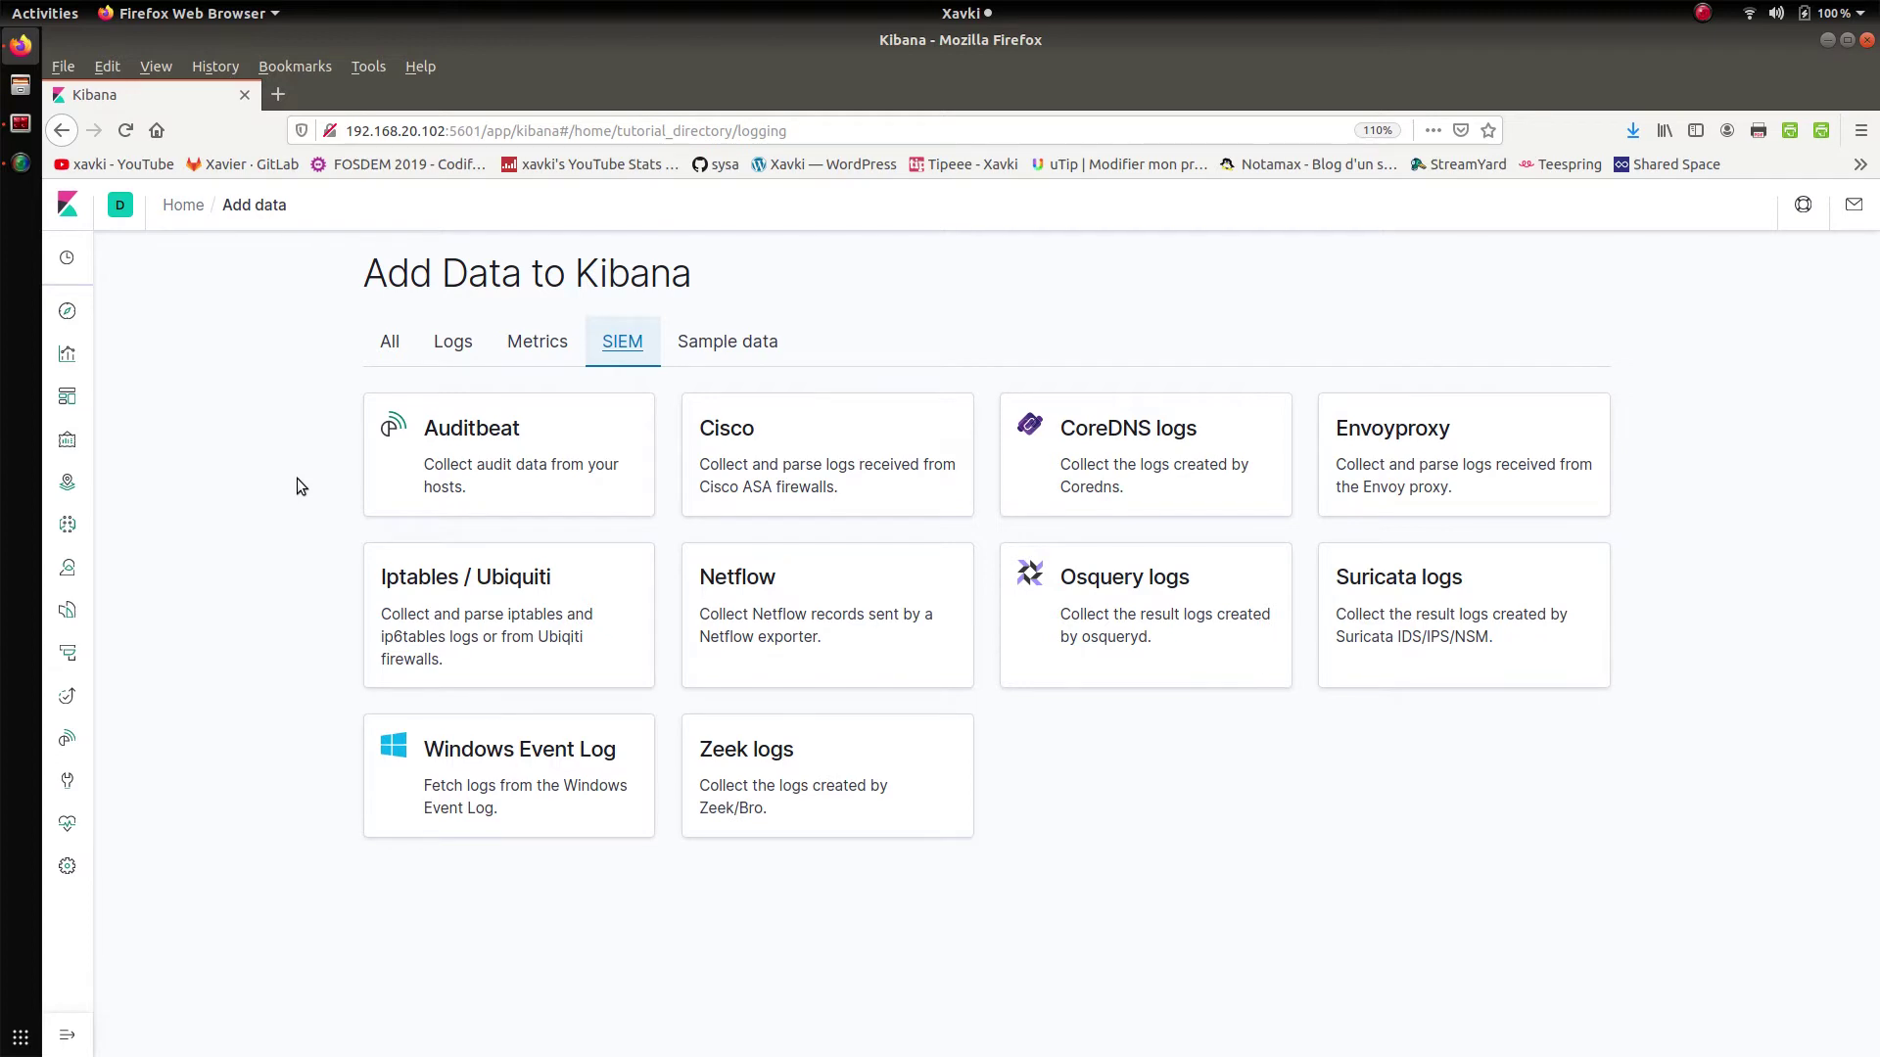
left_click(749, 343)
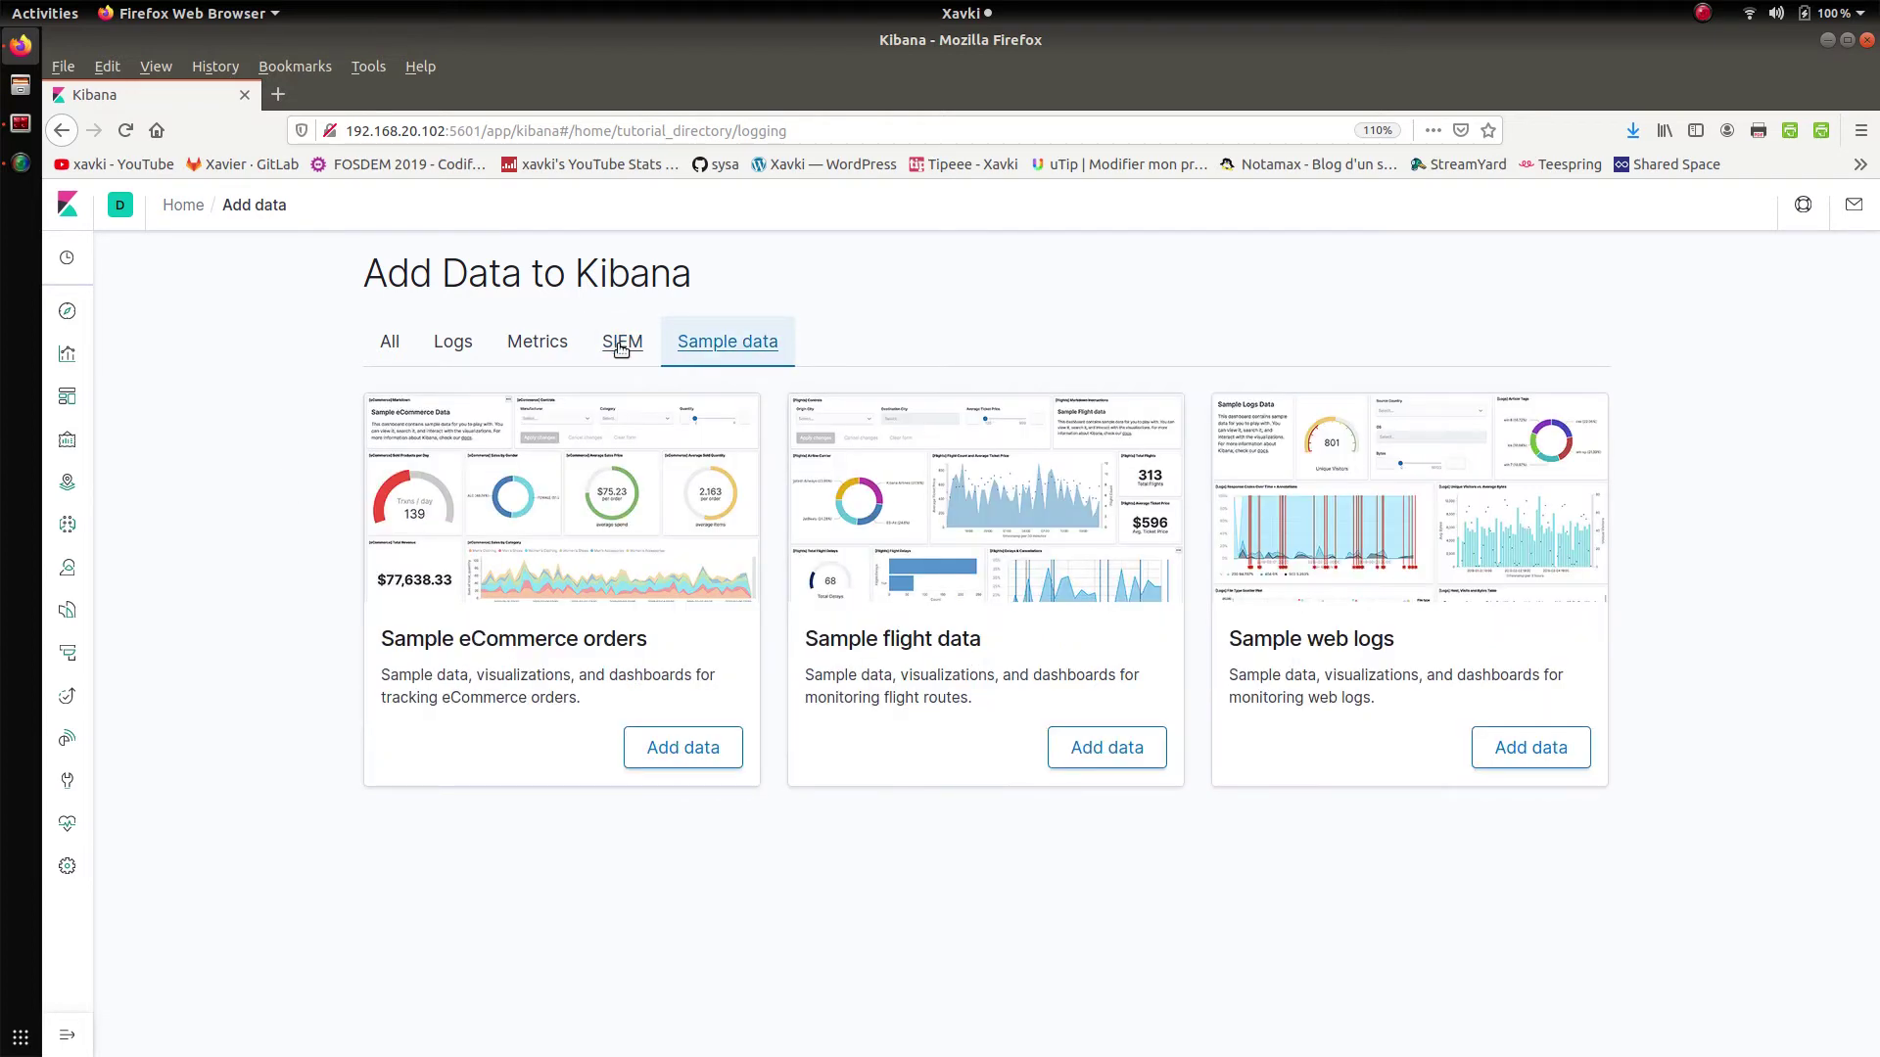
Go from the Kibana home page to the sample data sets and install Sample web logs
left_click(68, 205)
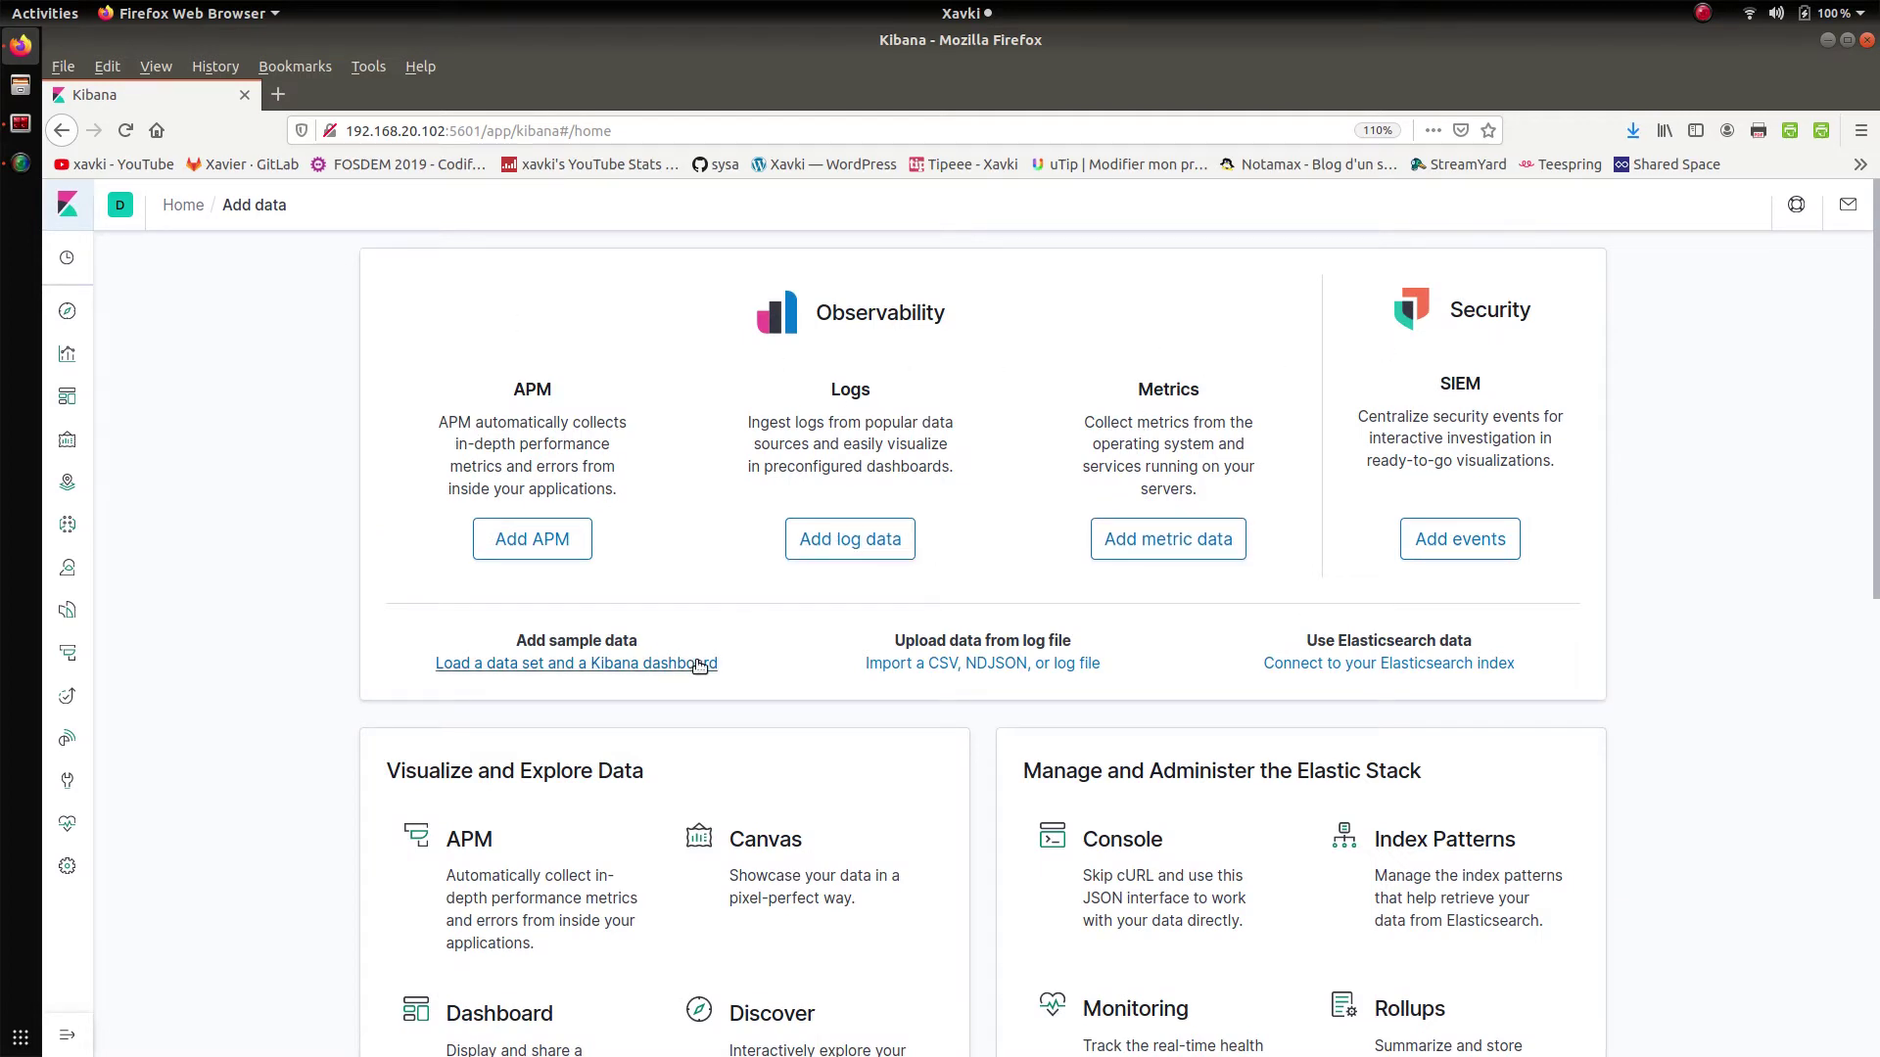
left_click(628, 662)
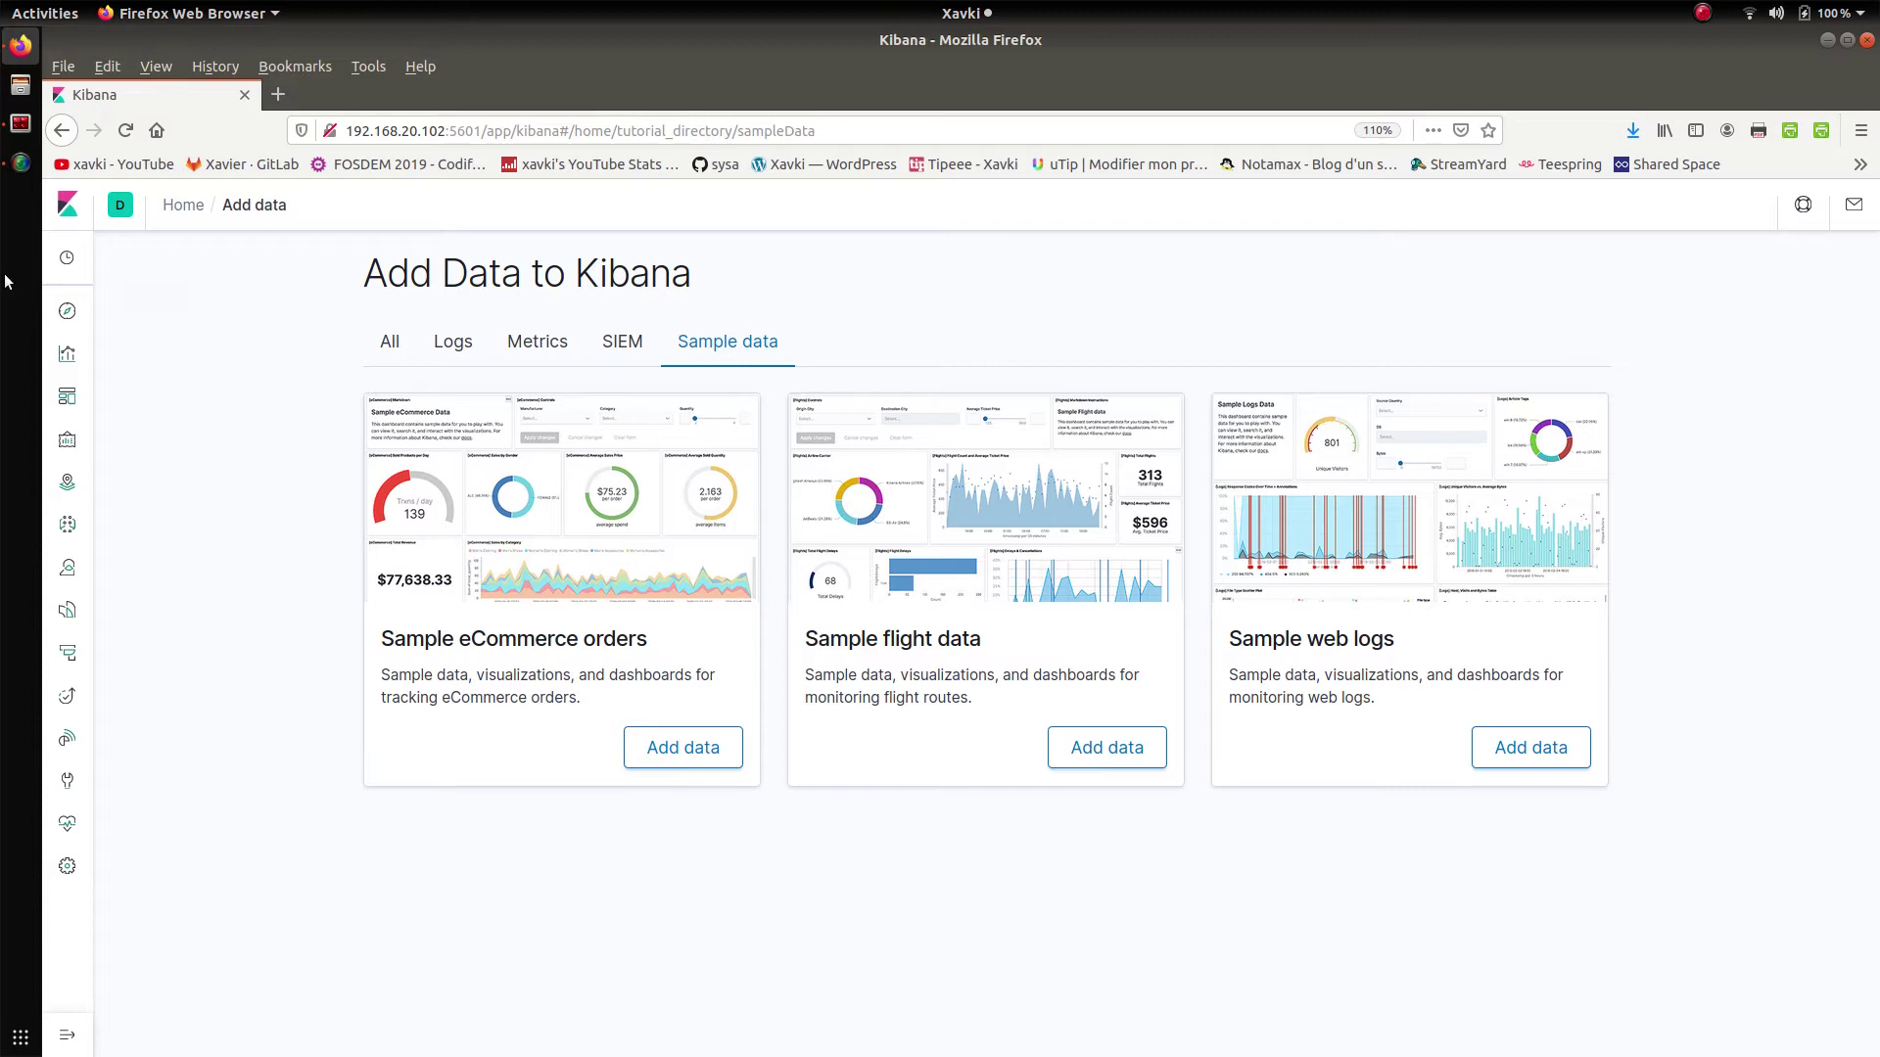
left_click(83, 228)
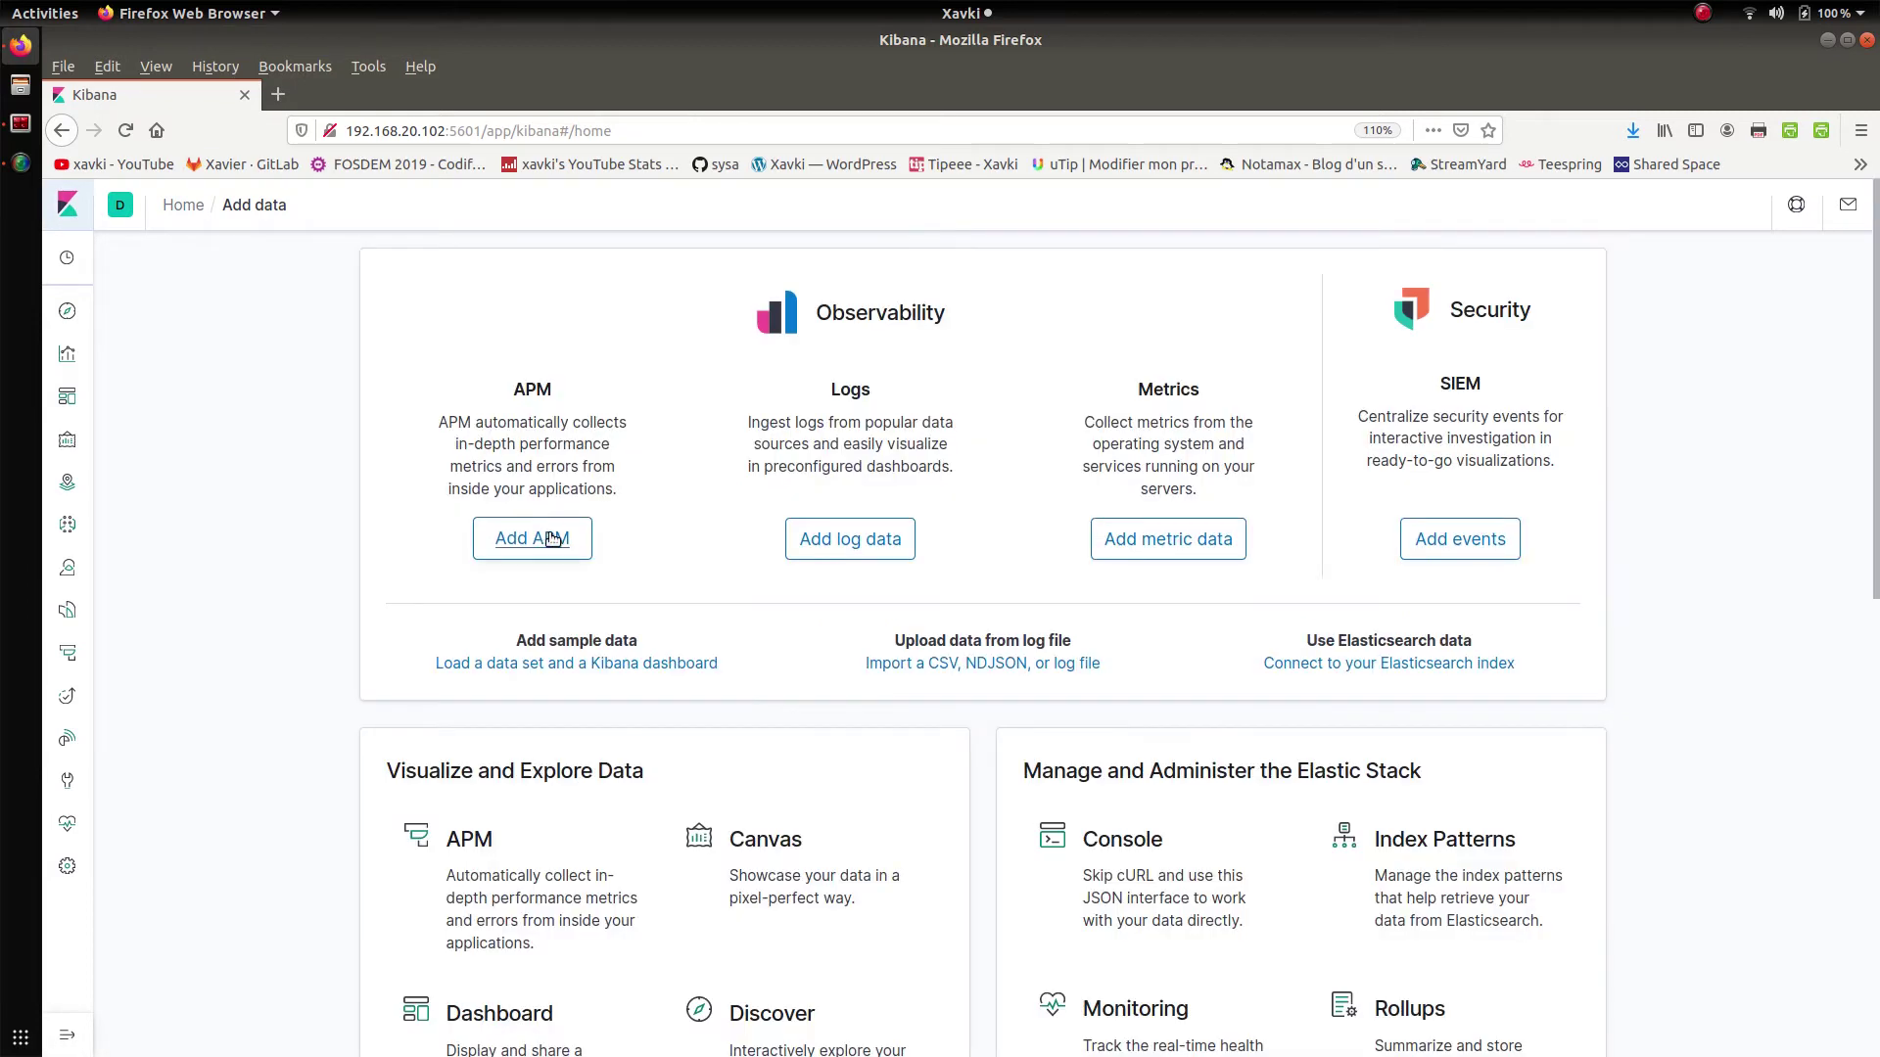
left_click(614, 668)
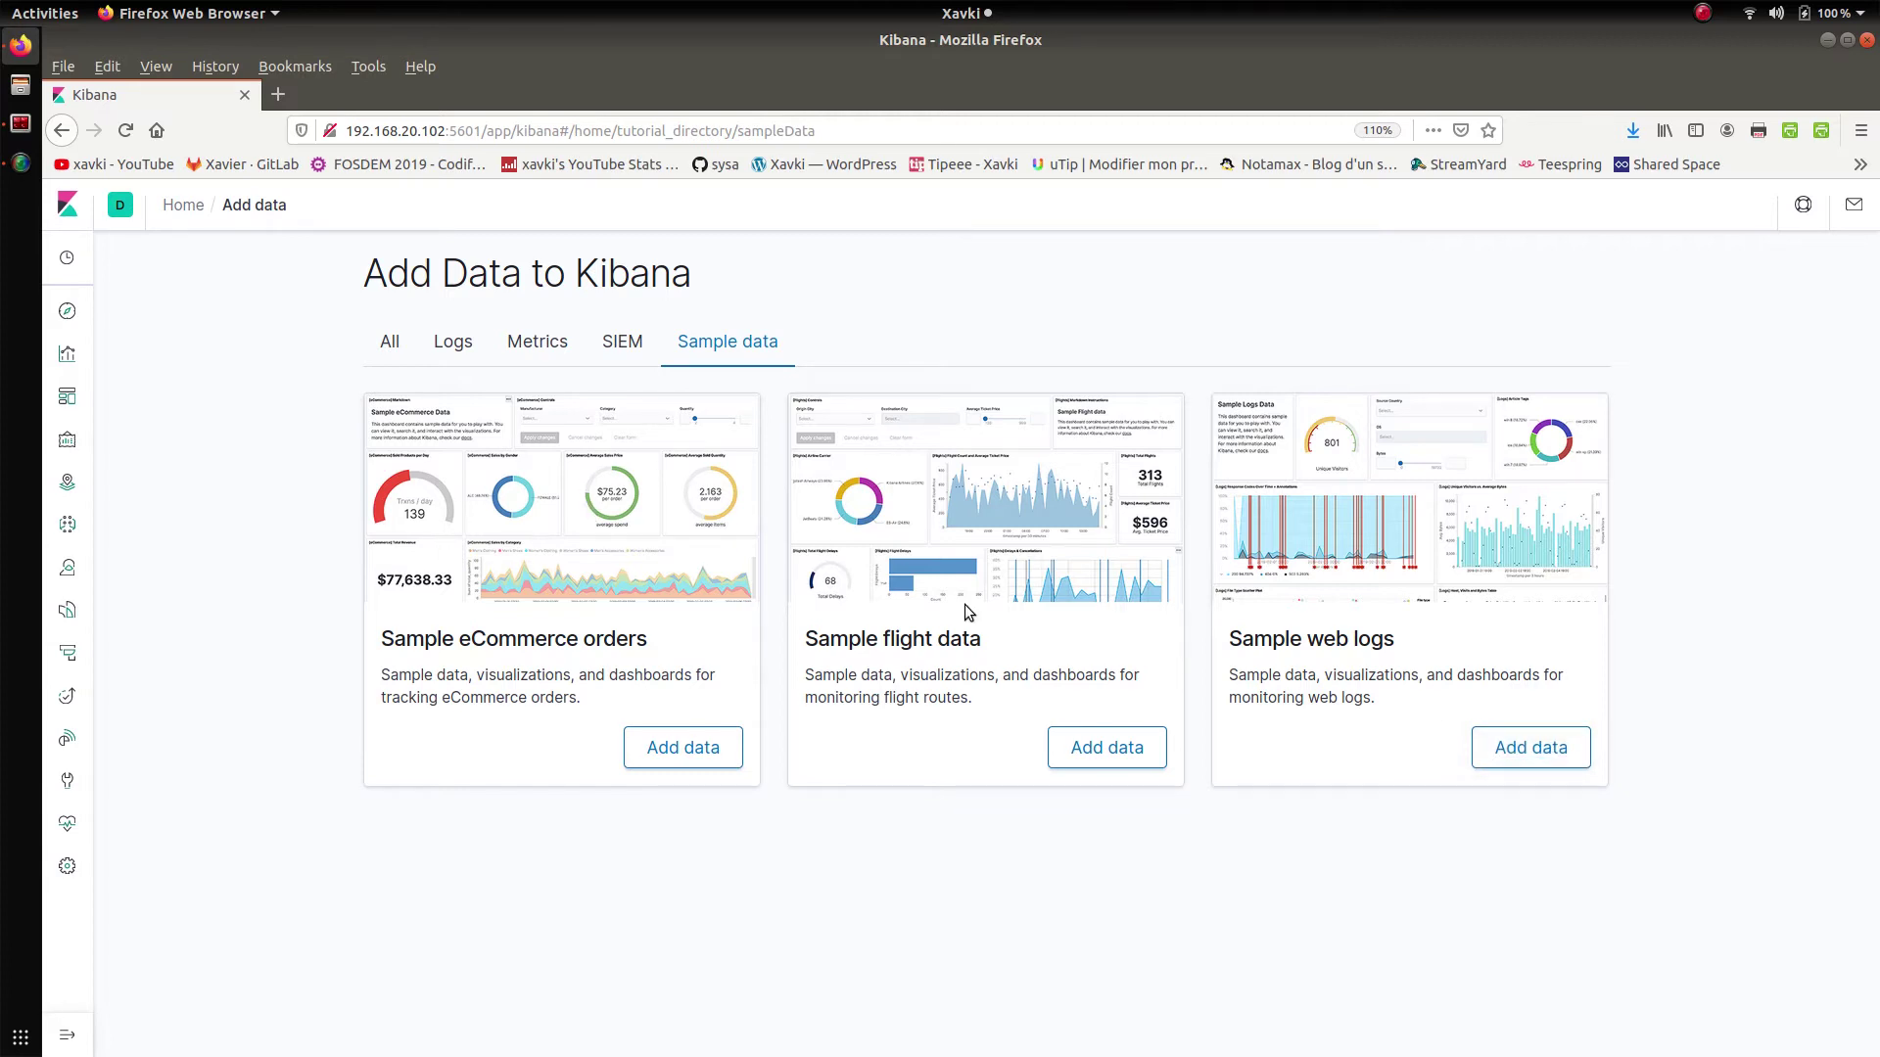
left_click(1538, 760)
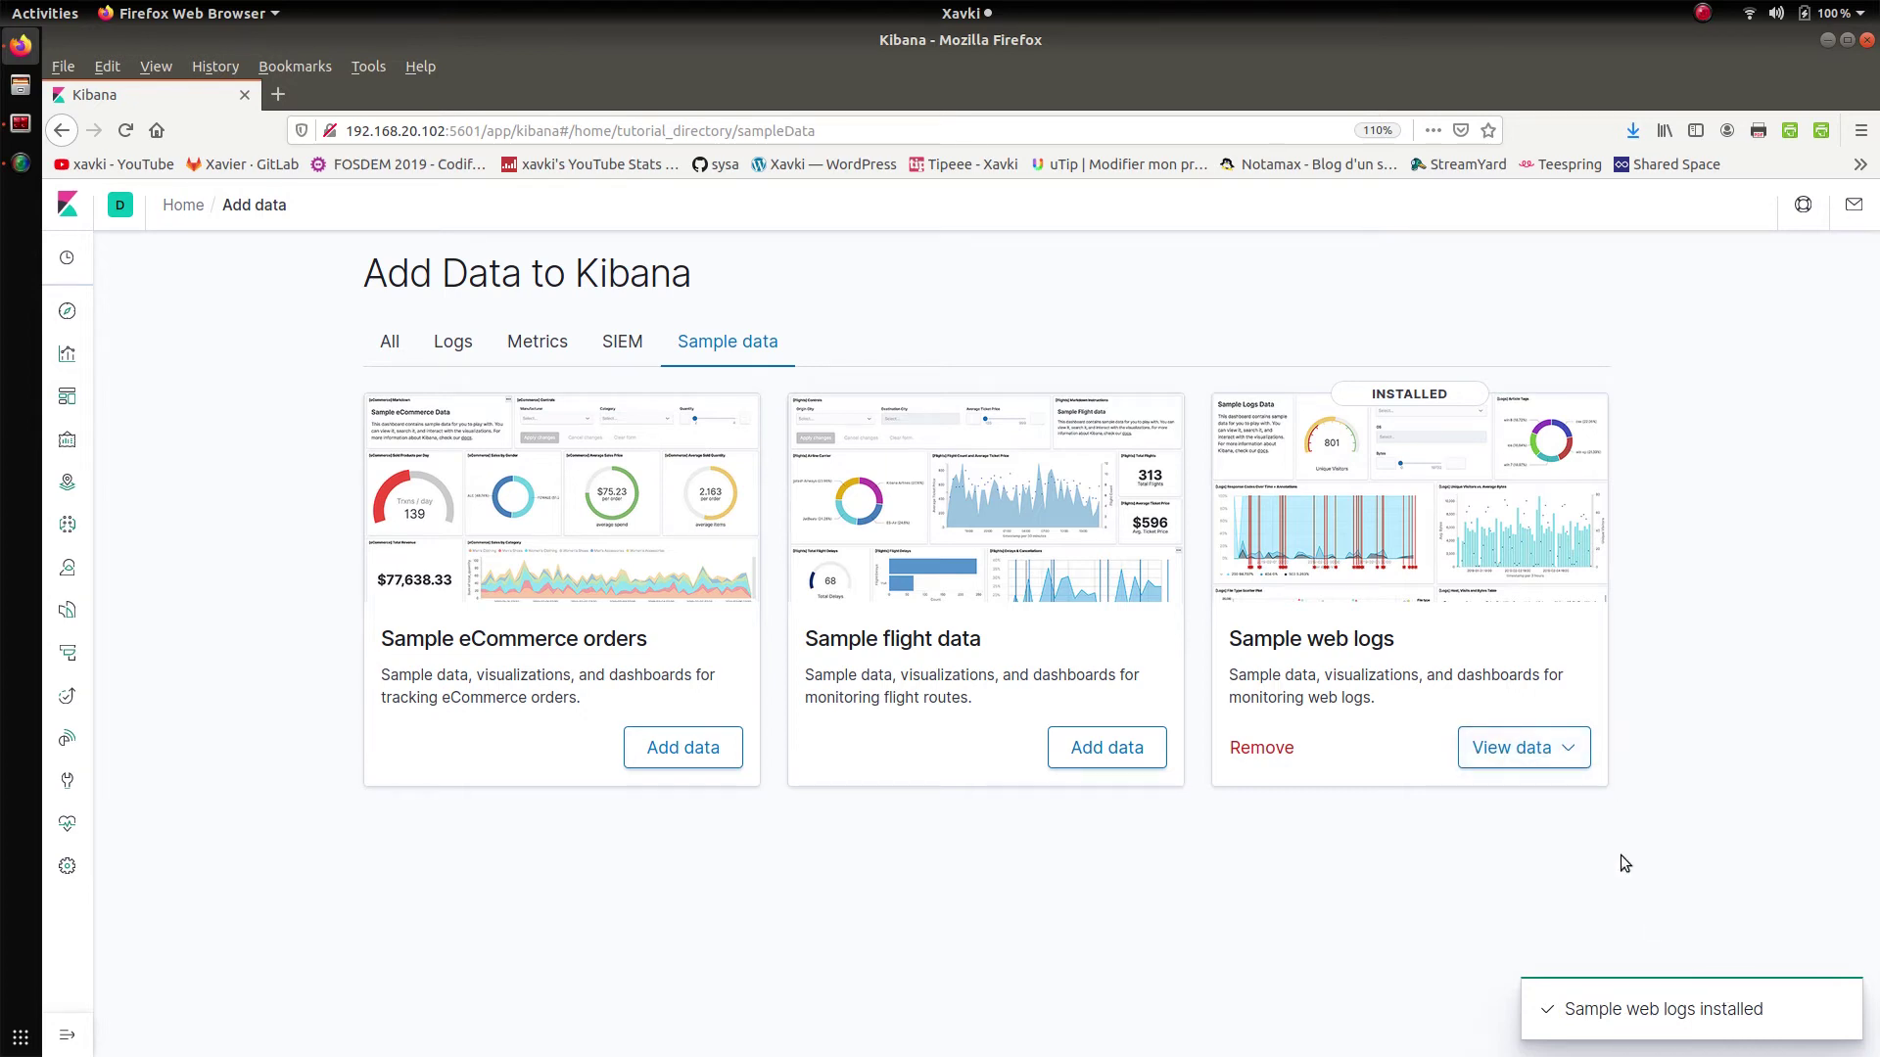
Open the dashboard of the Sample web logs data and view the choices of its Source Country filter
left_click(1578, 751)
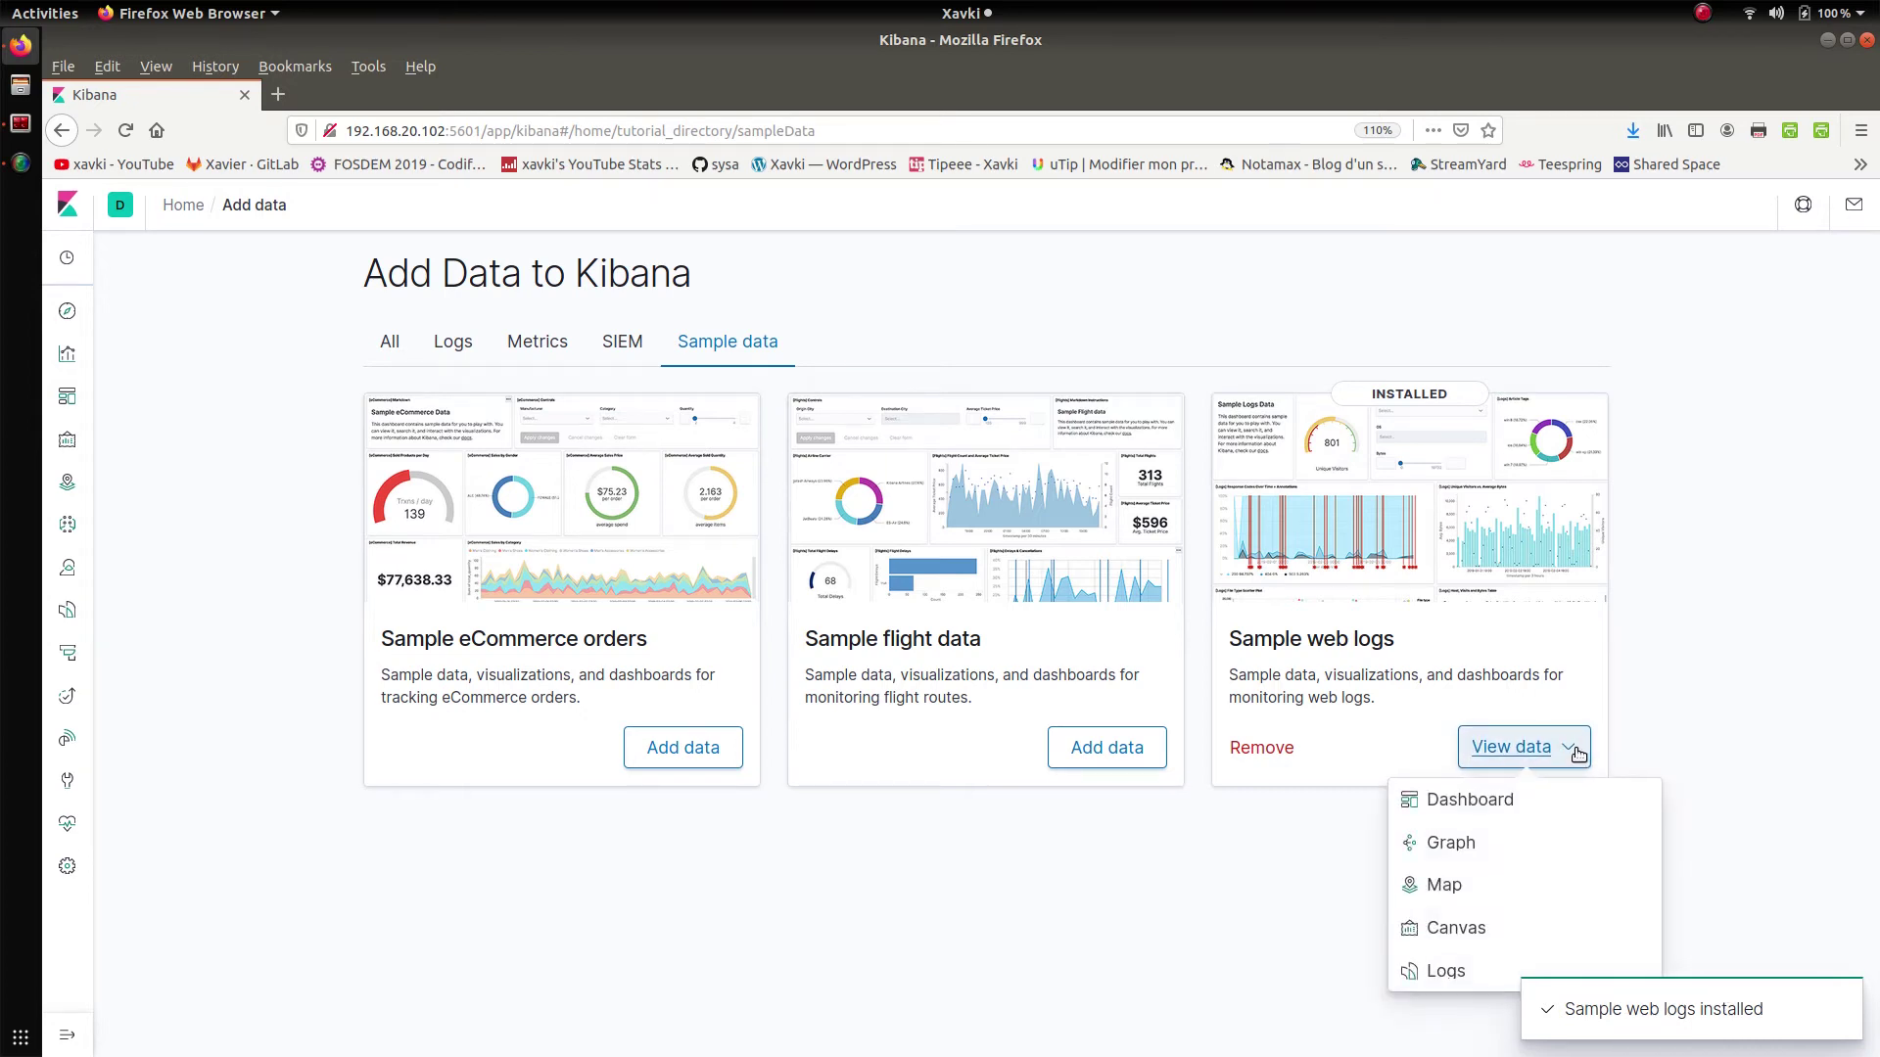
left_click(1503, 799)
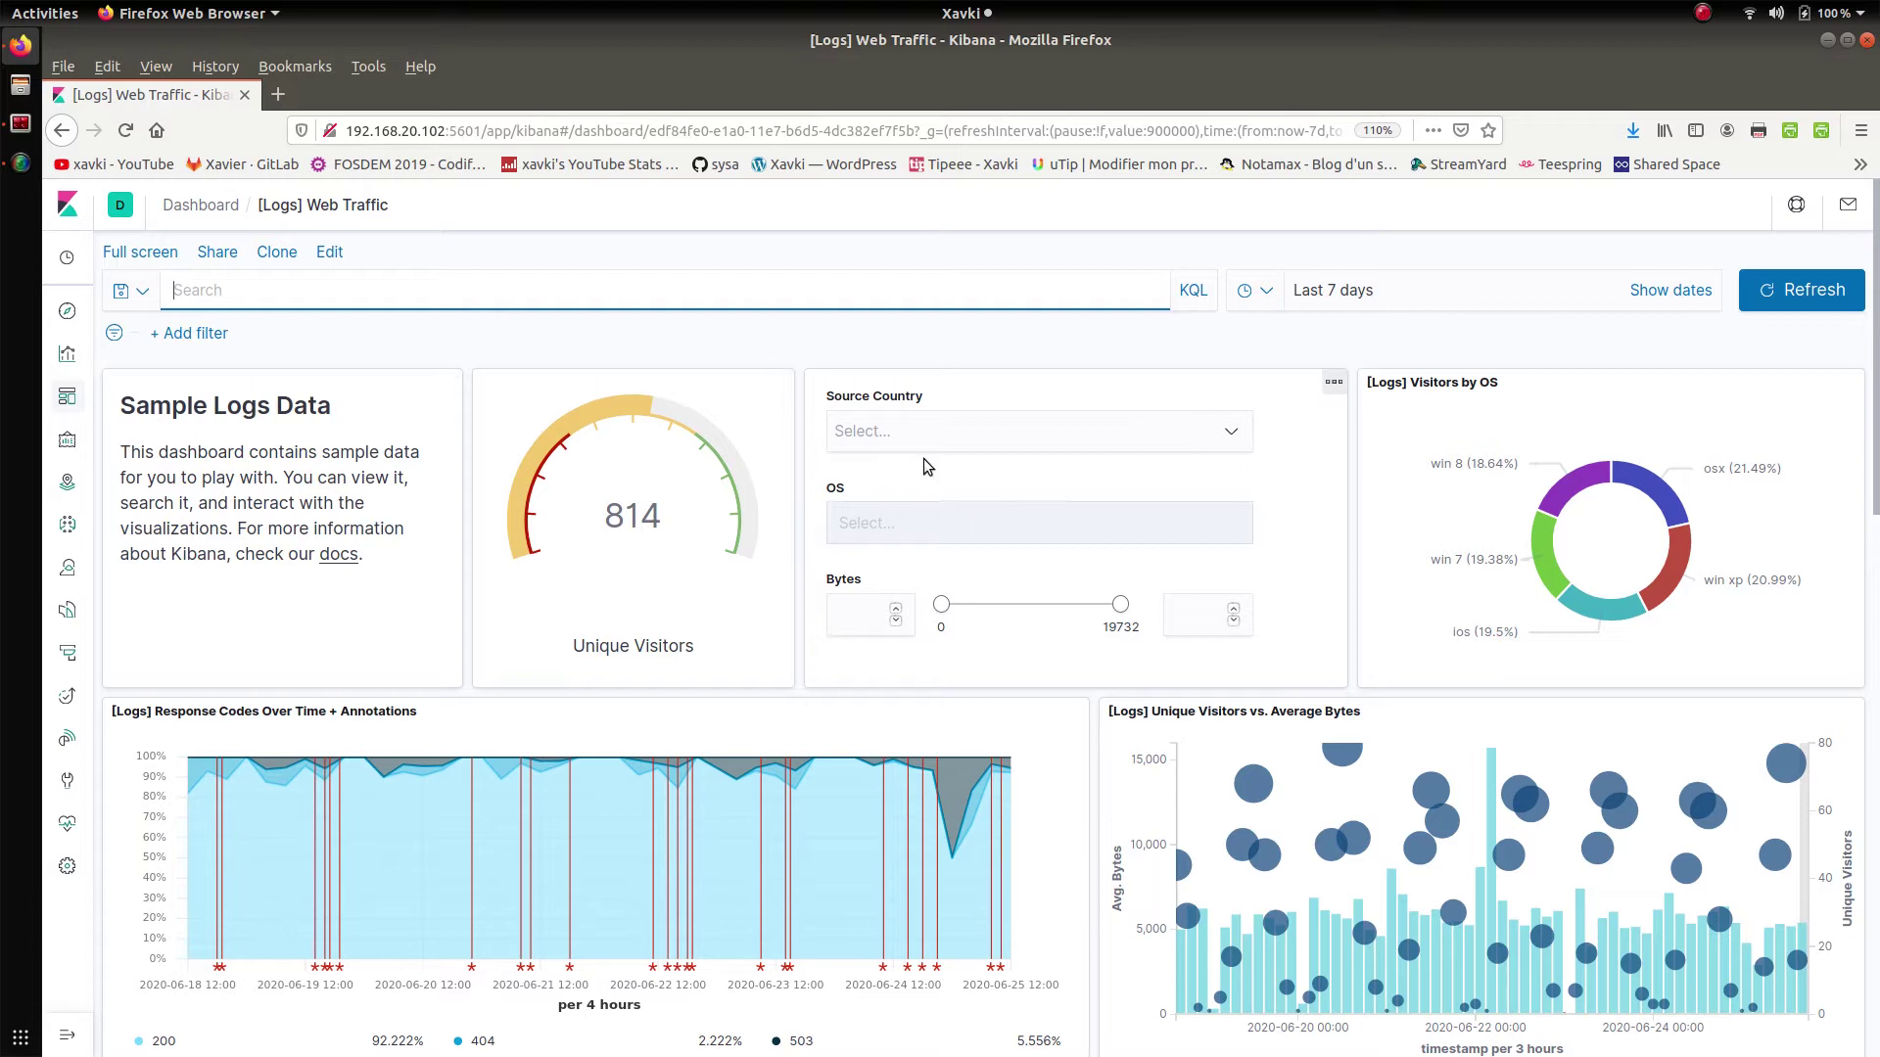
left_click(995, 441)
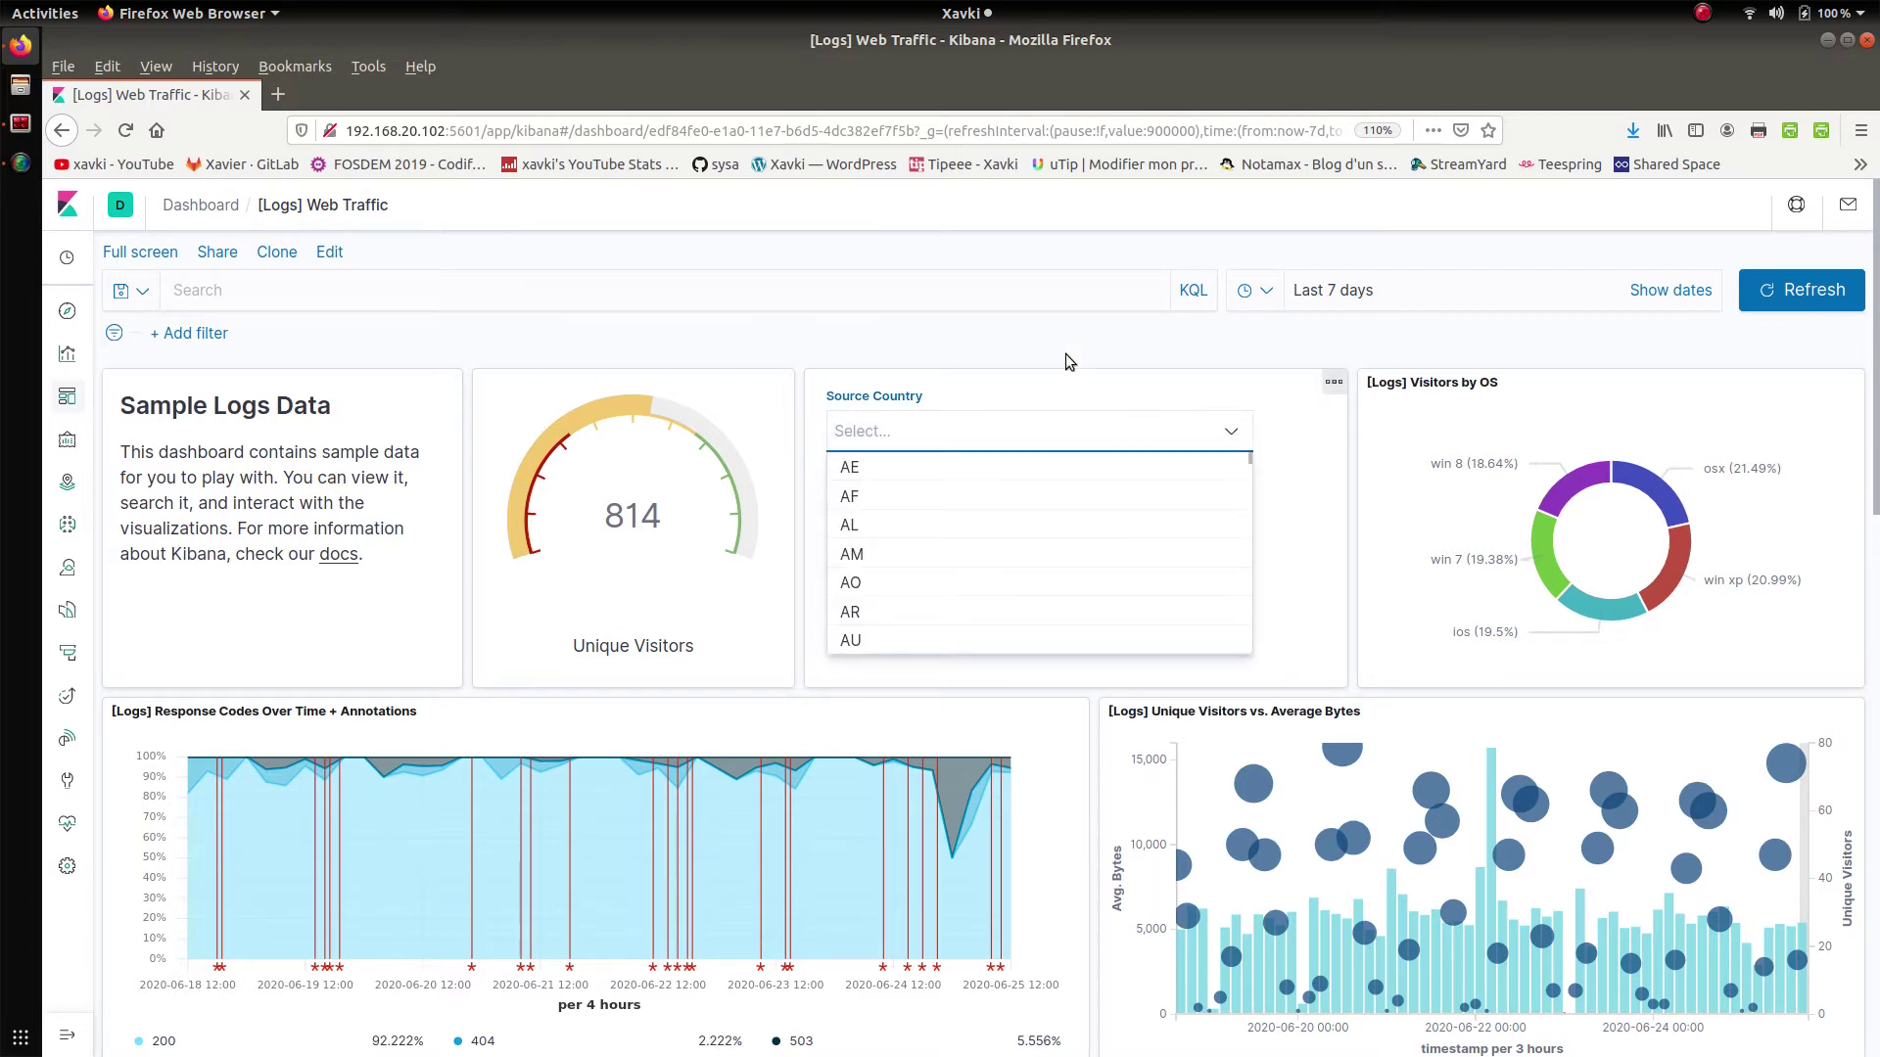
left_click(1044, 332)
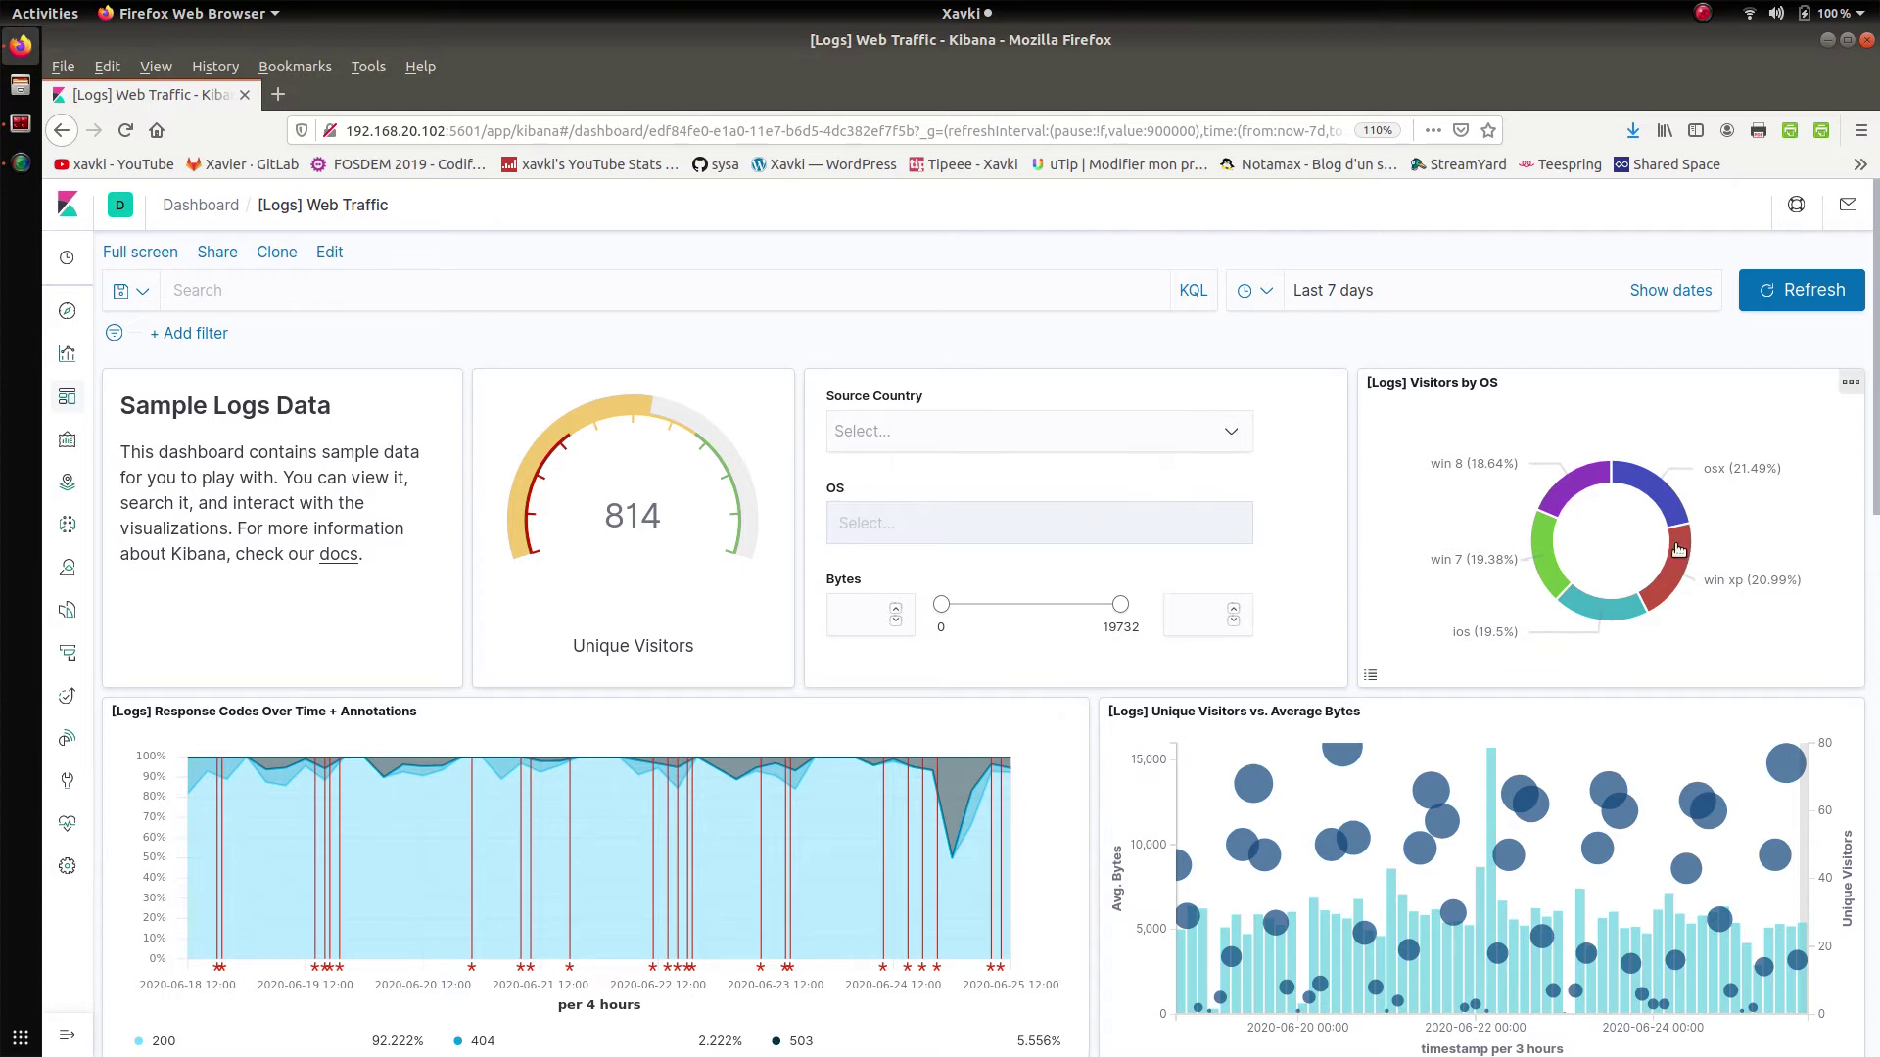
Examine the Web Traffic dashboard's visualizations, from response codes and scatter plot to the heatmap, Sankey chart and requests map
scroll(1875, 495, "down", 2)
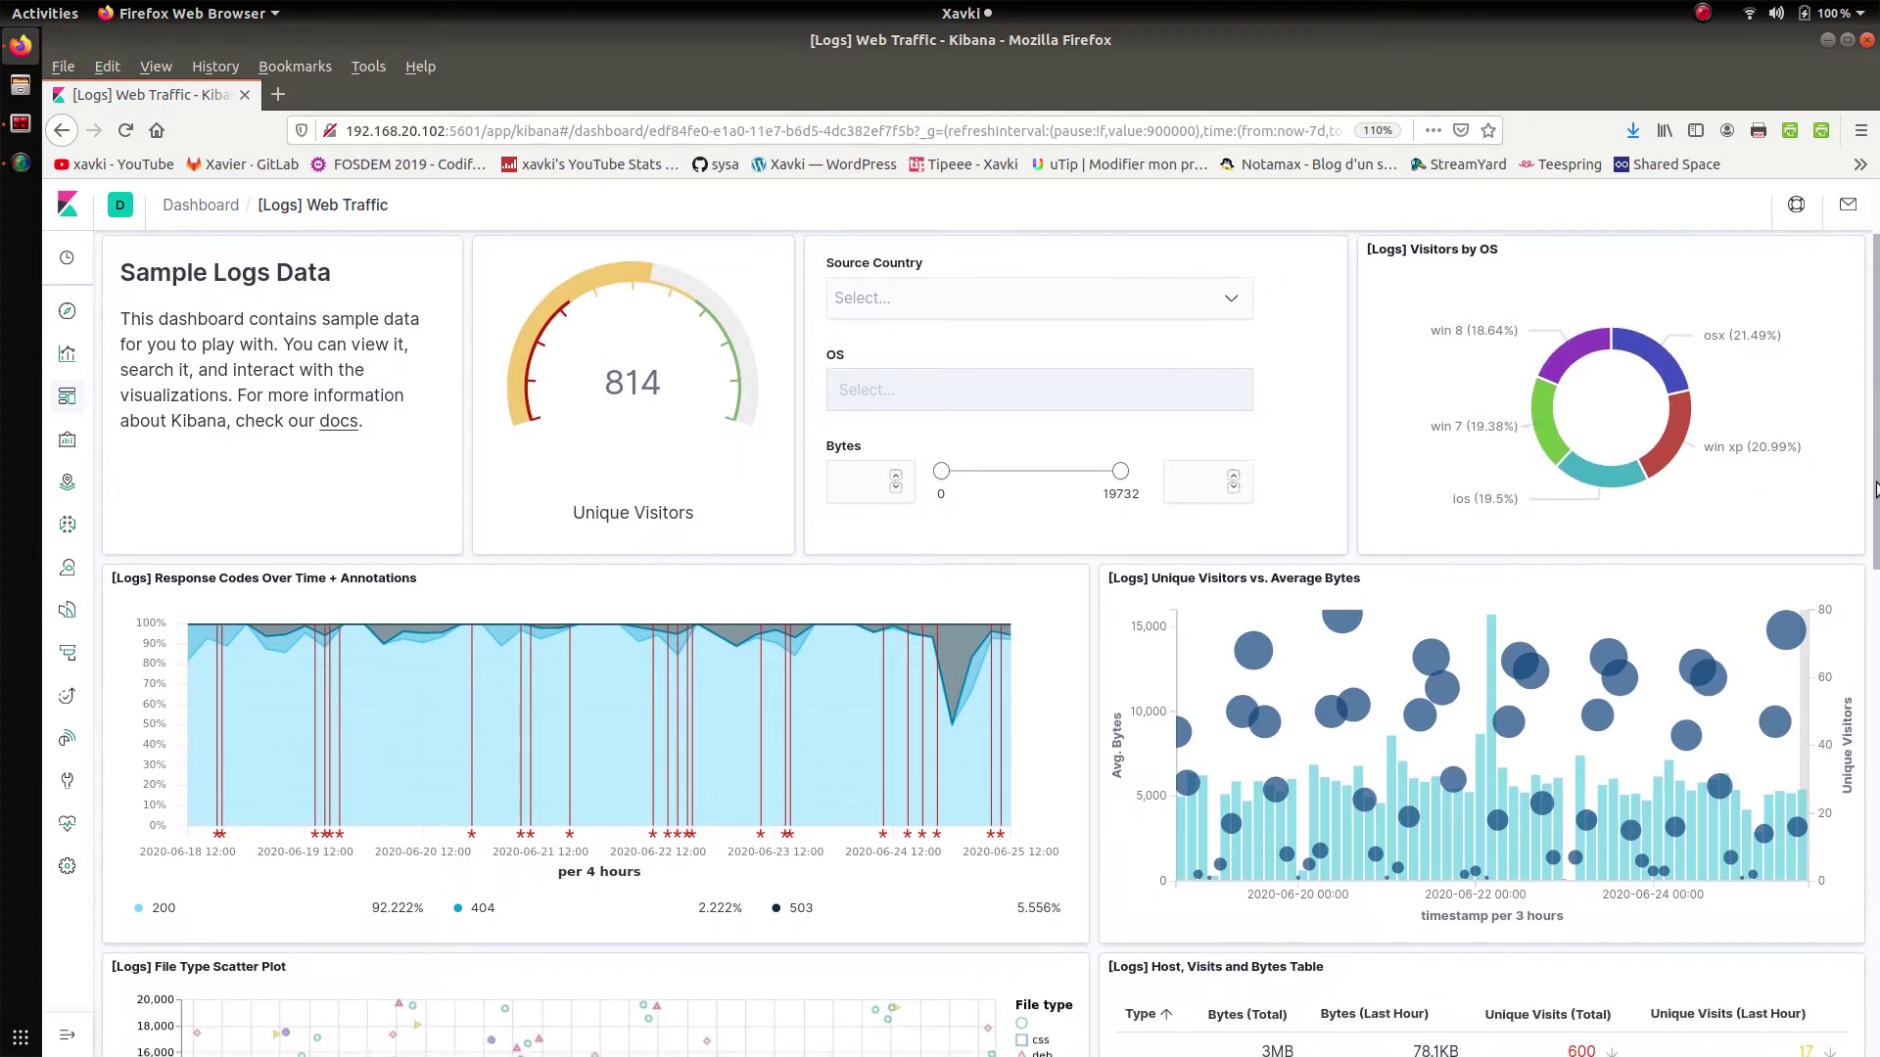
scroll(1875, 495, "down", 3)
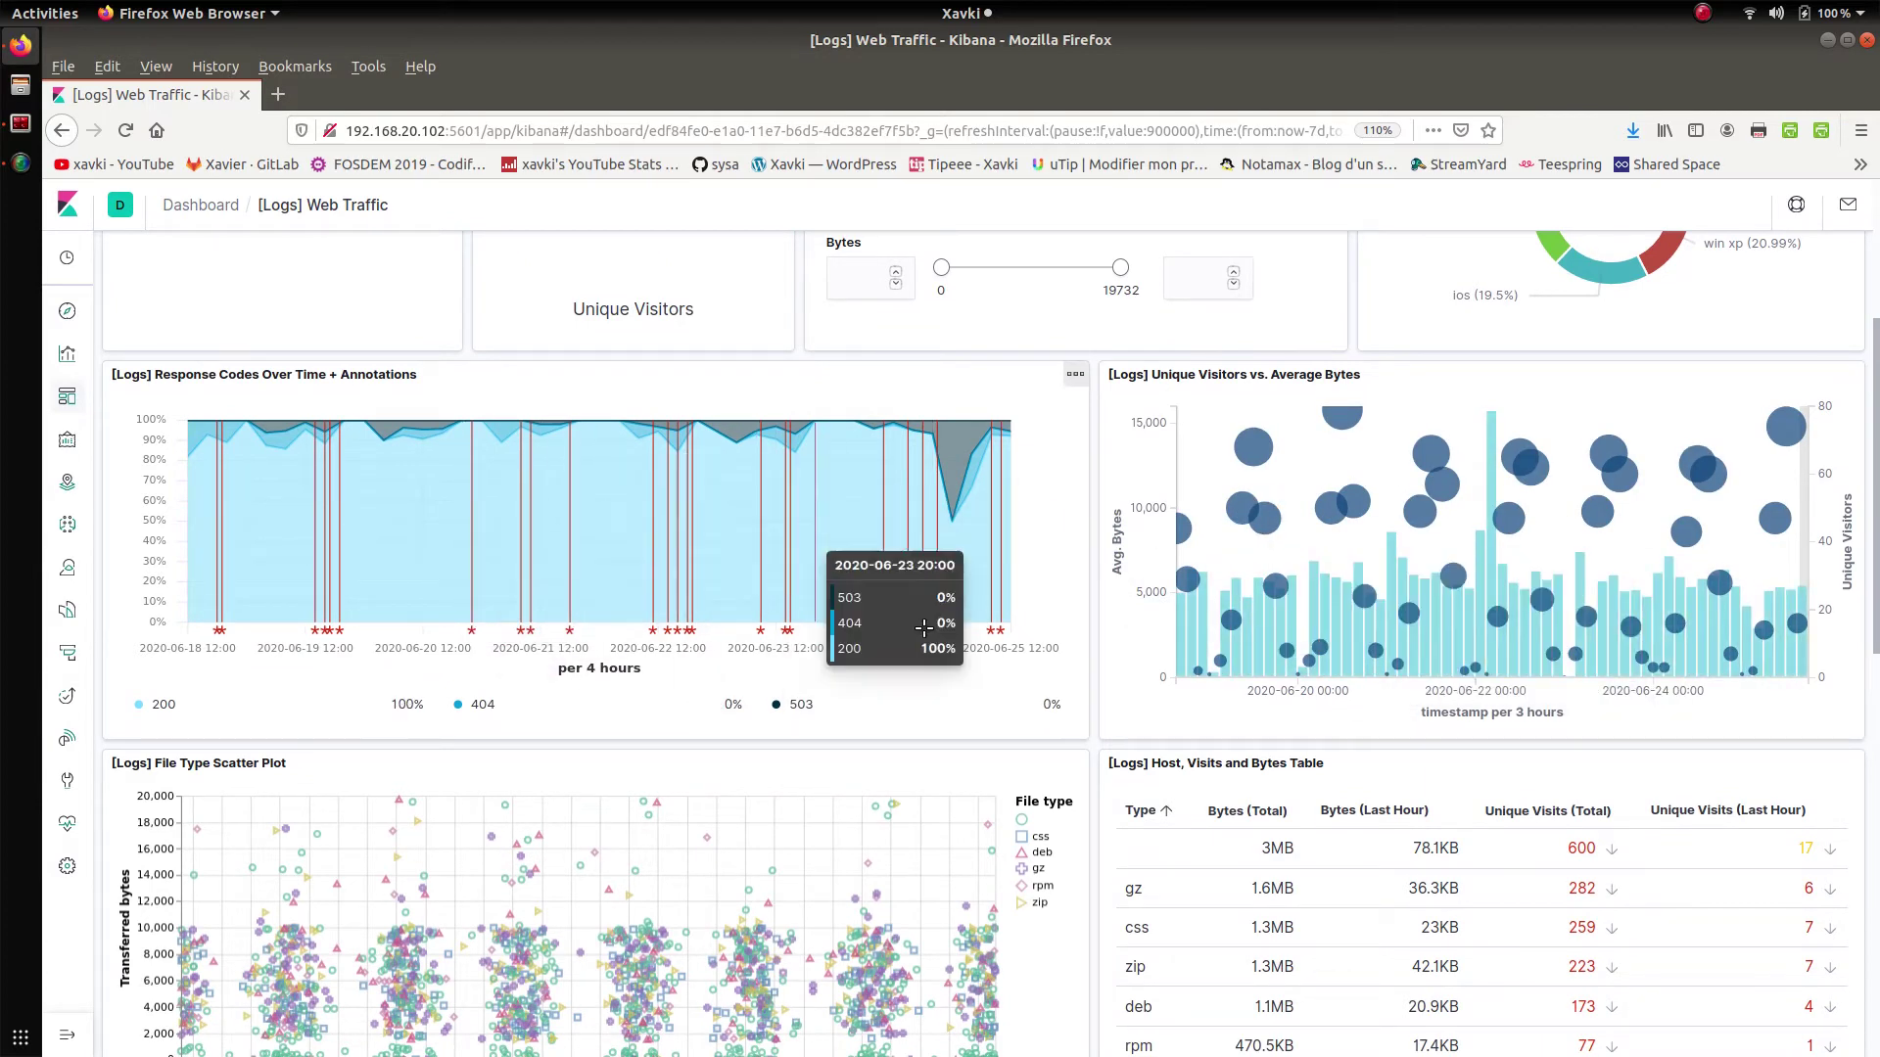
scroll(1875, 686, "down", 4)
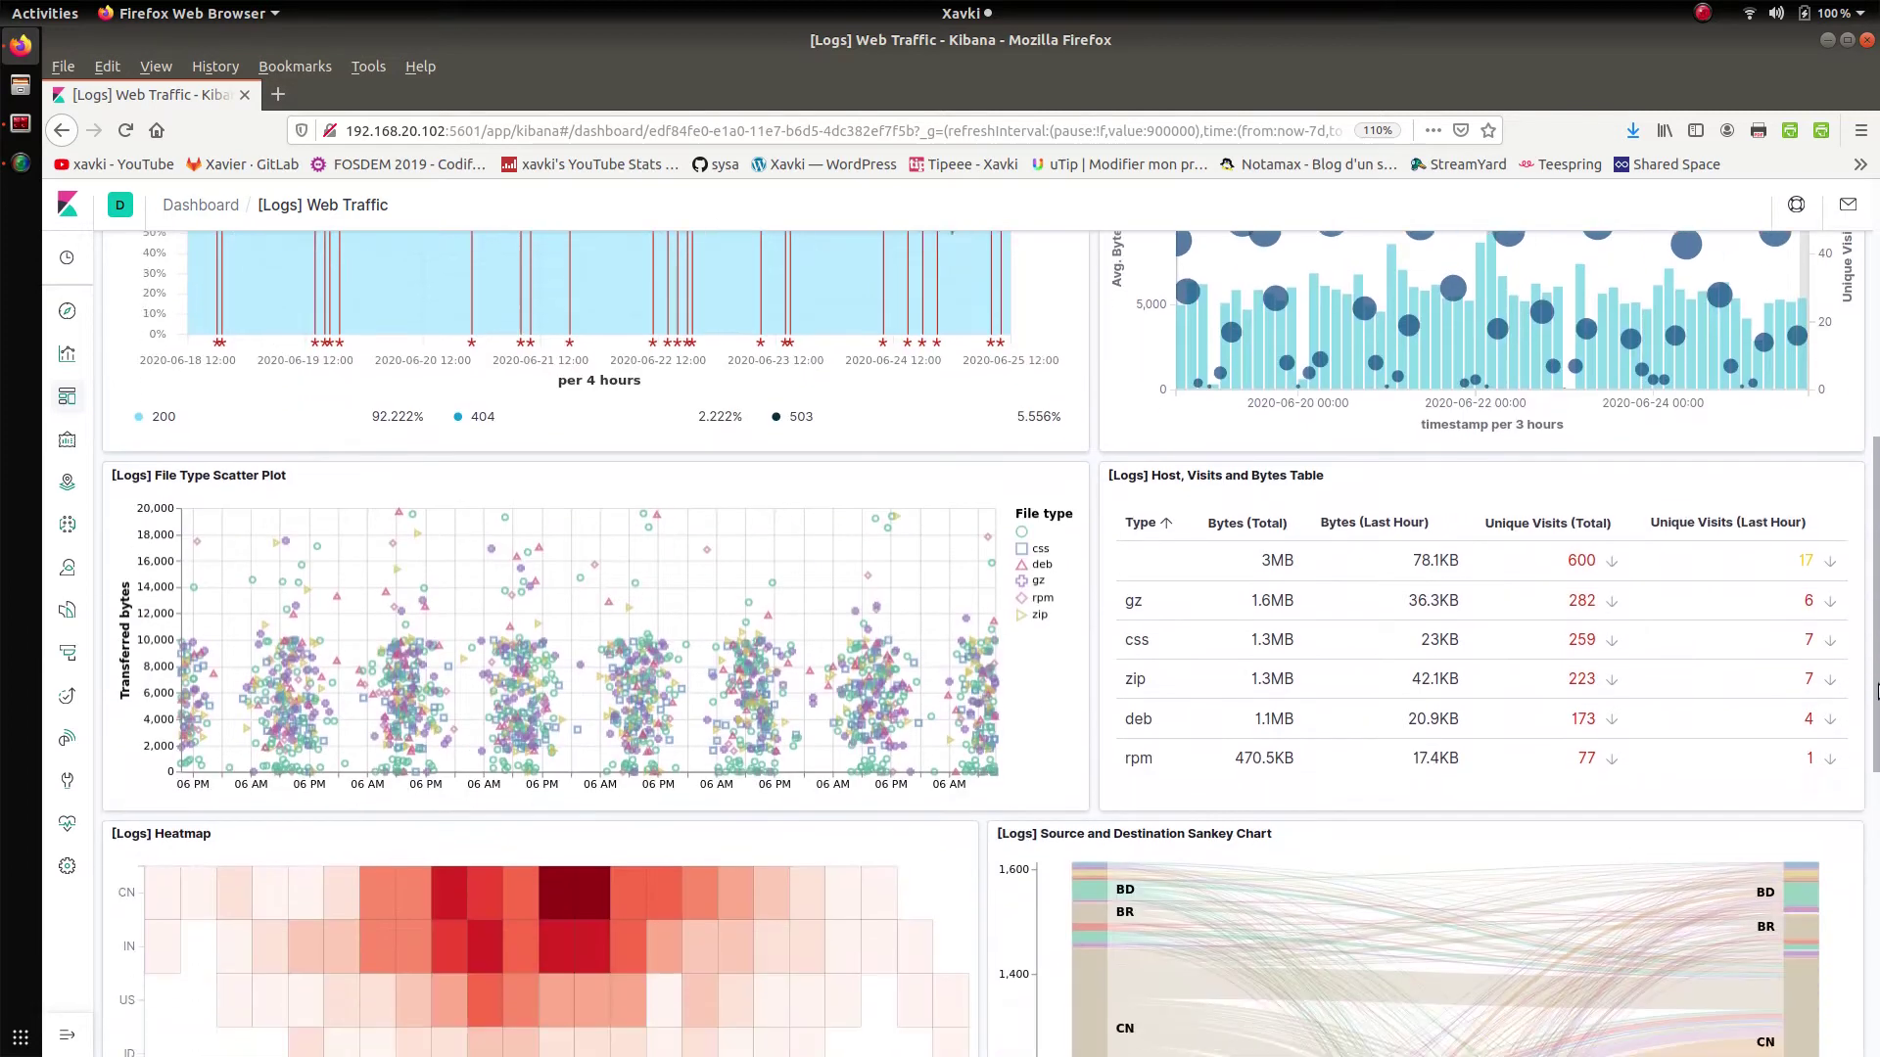
scroll(1875, 690, "down", 2)
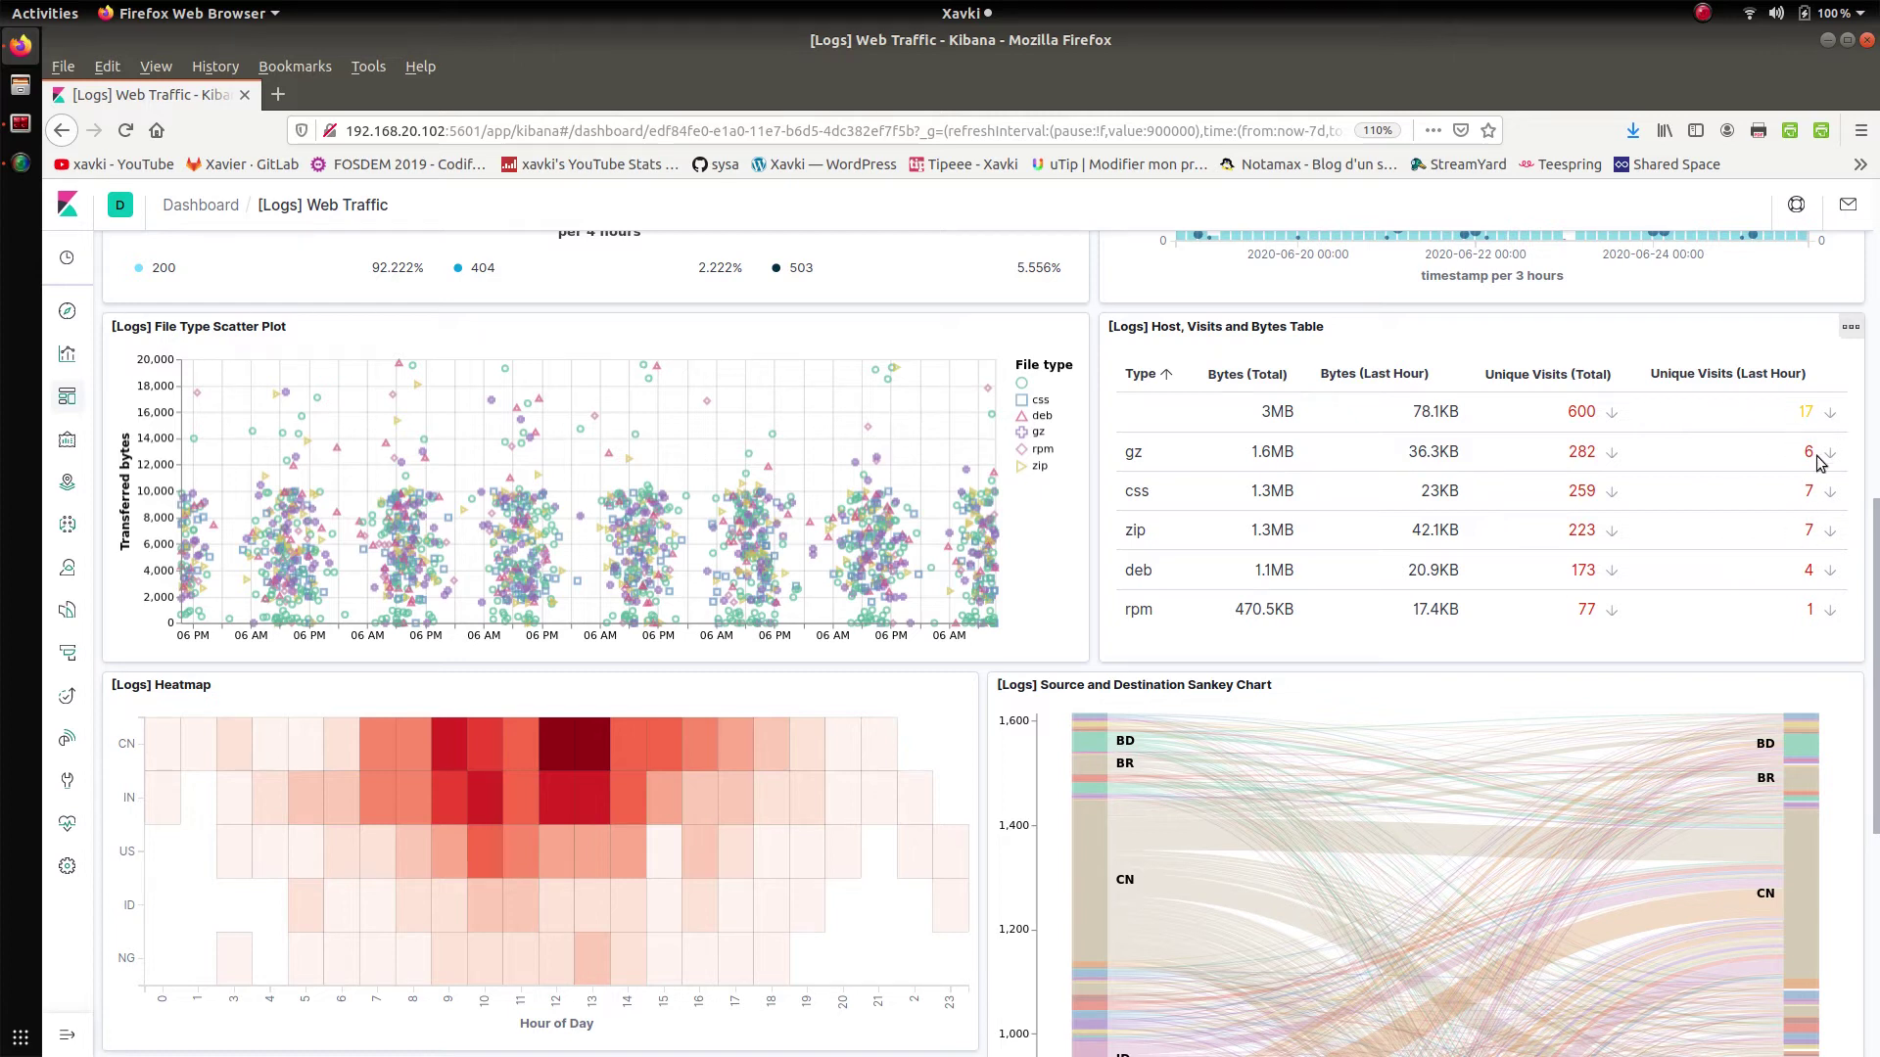
left_click_drag(1873, 529, 1876, 722)
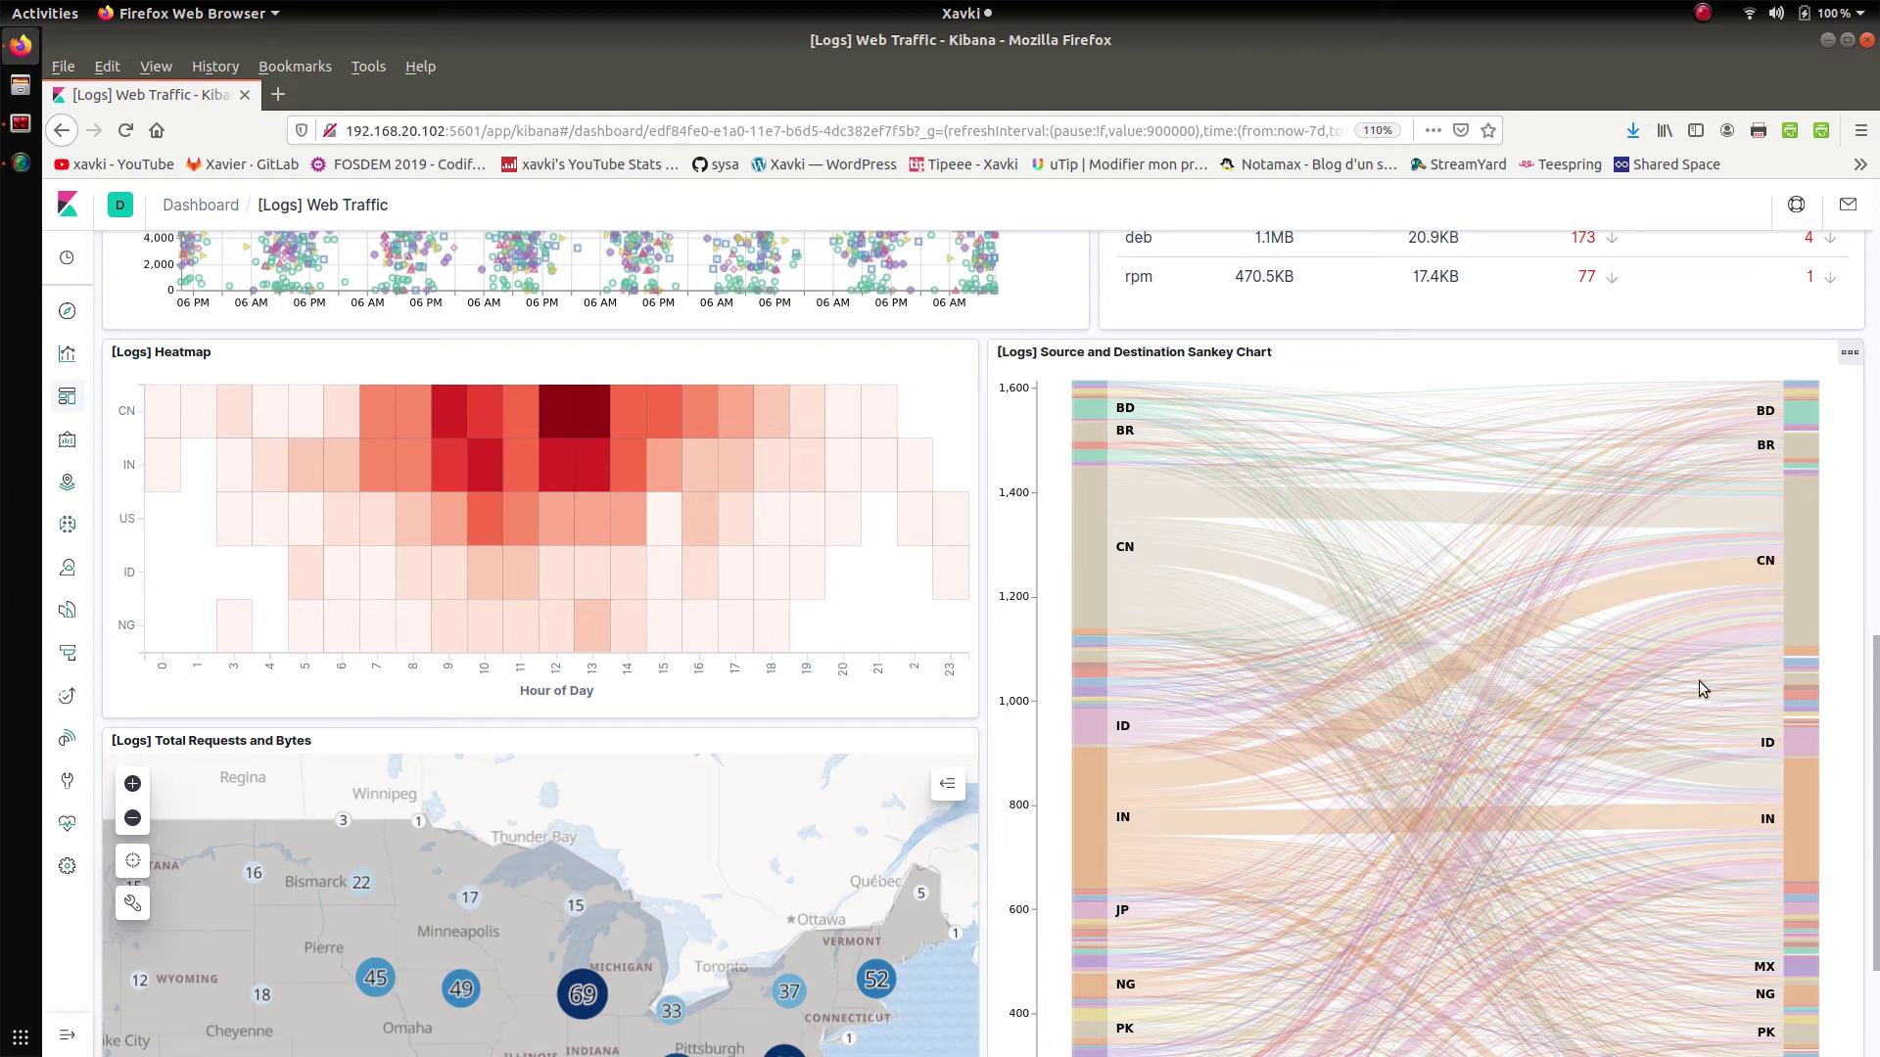
mouse_move(1872, 666)
left_mouse_down()
mouse_move(1872, 749)
mouse_move(1872, 612)
mouse_move(1873, 690)
left_mouse_up()
left_click_drag(1876, 816, 1876, 923)
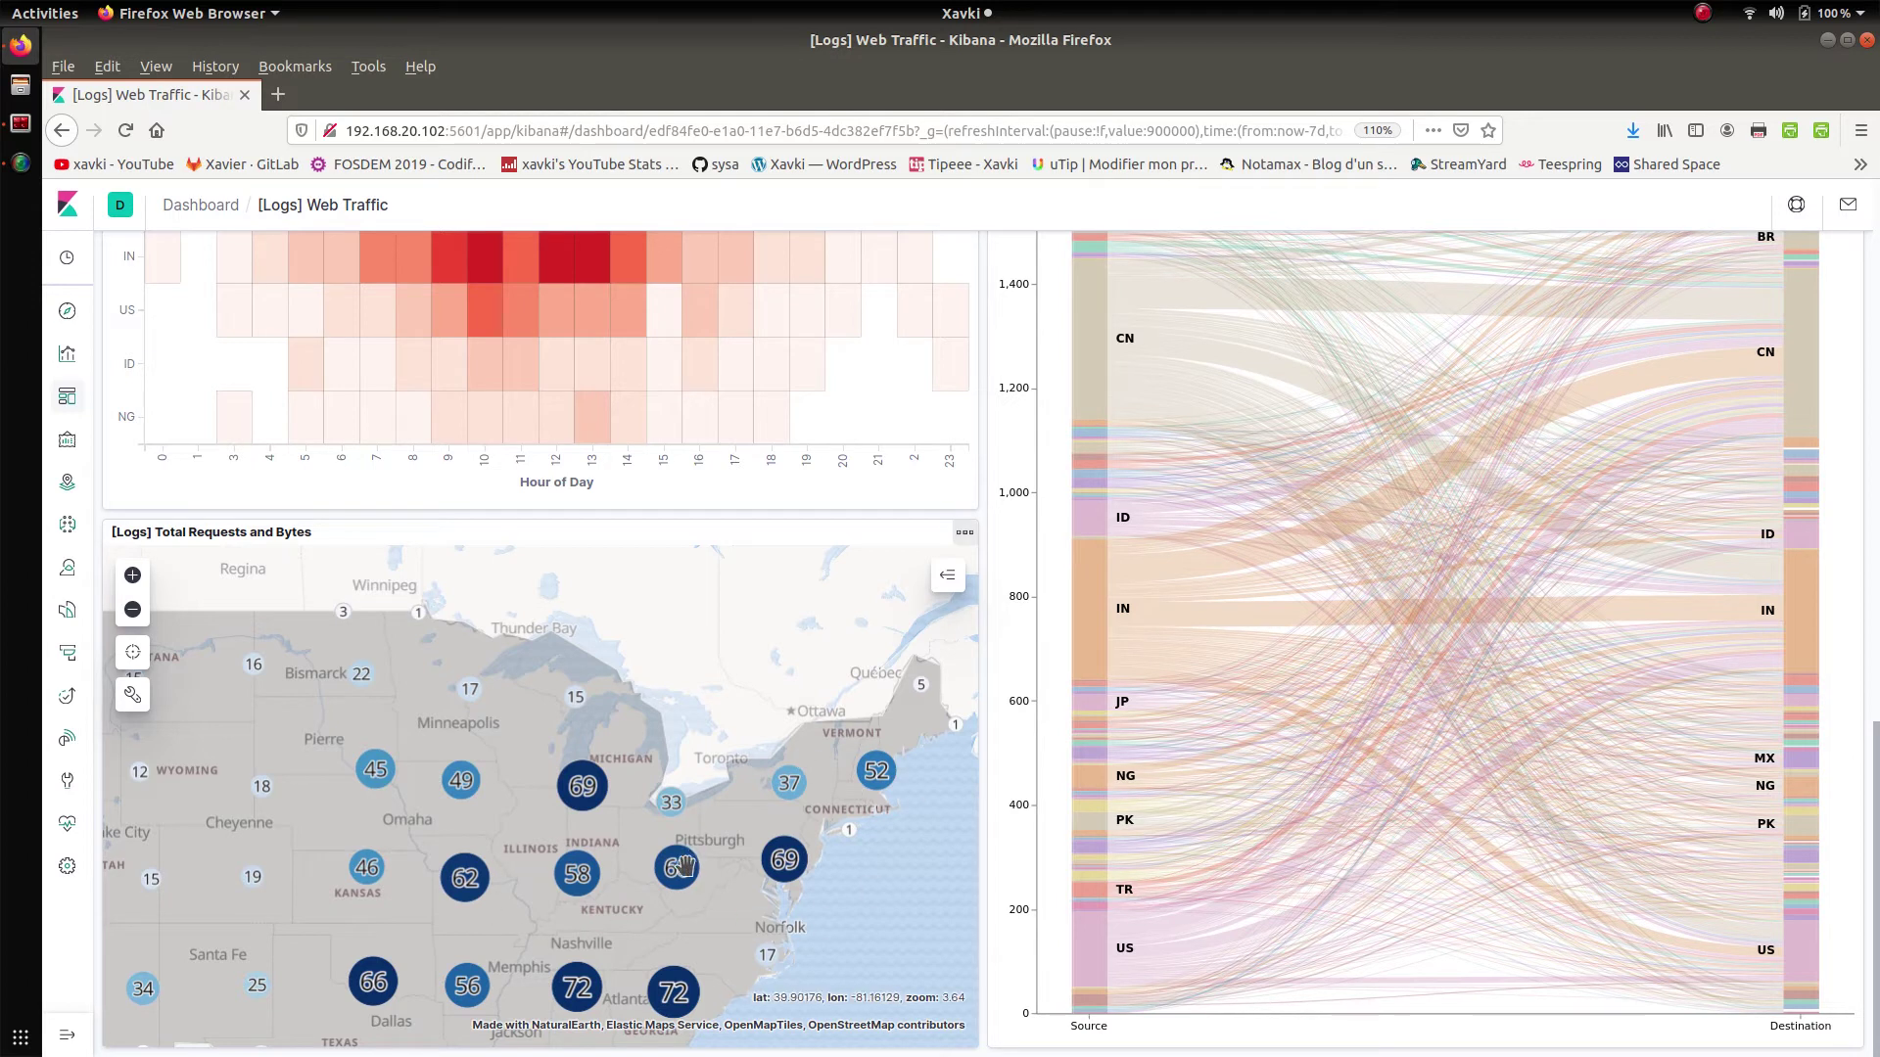
mouse_move(638, 883)
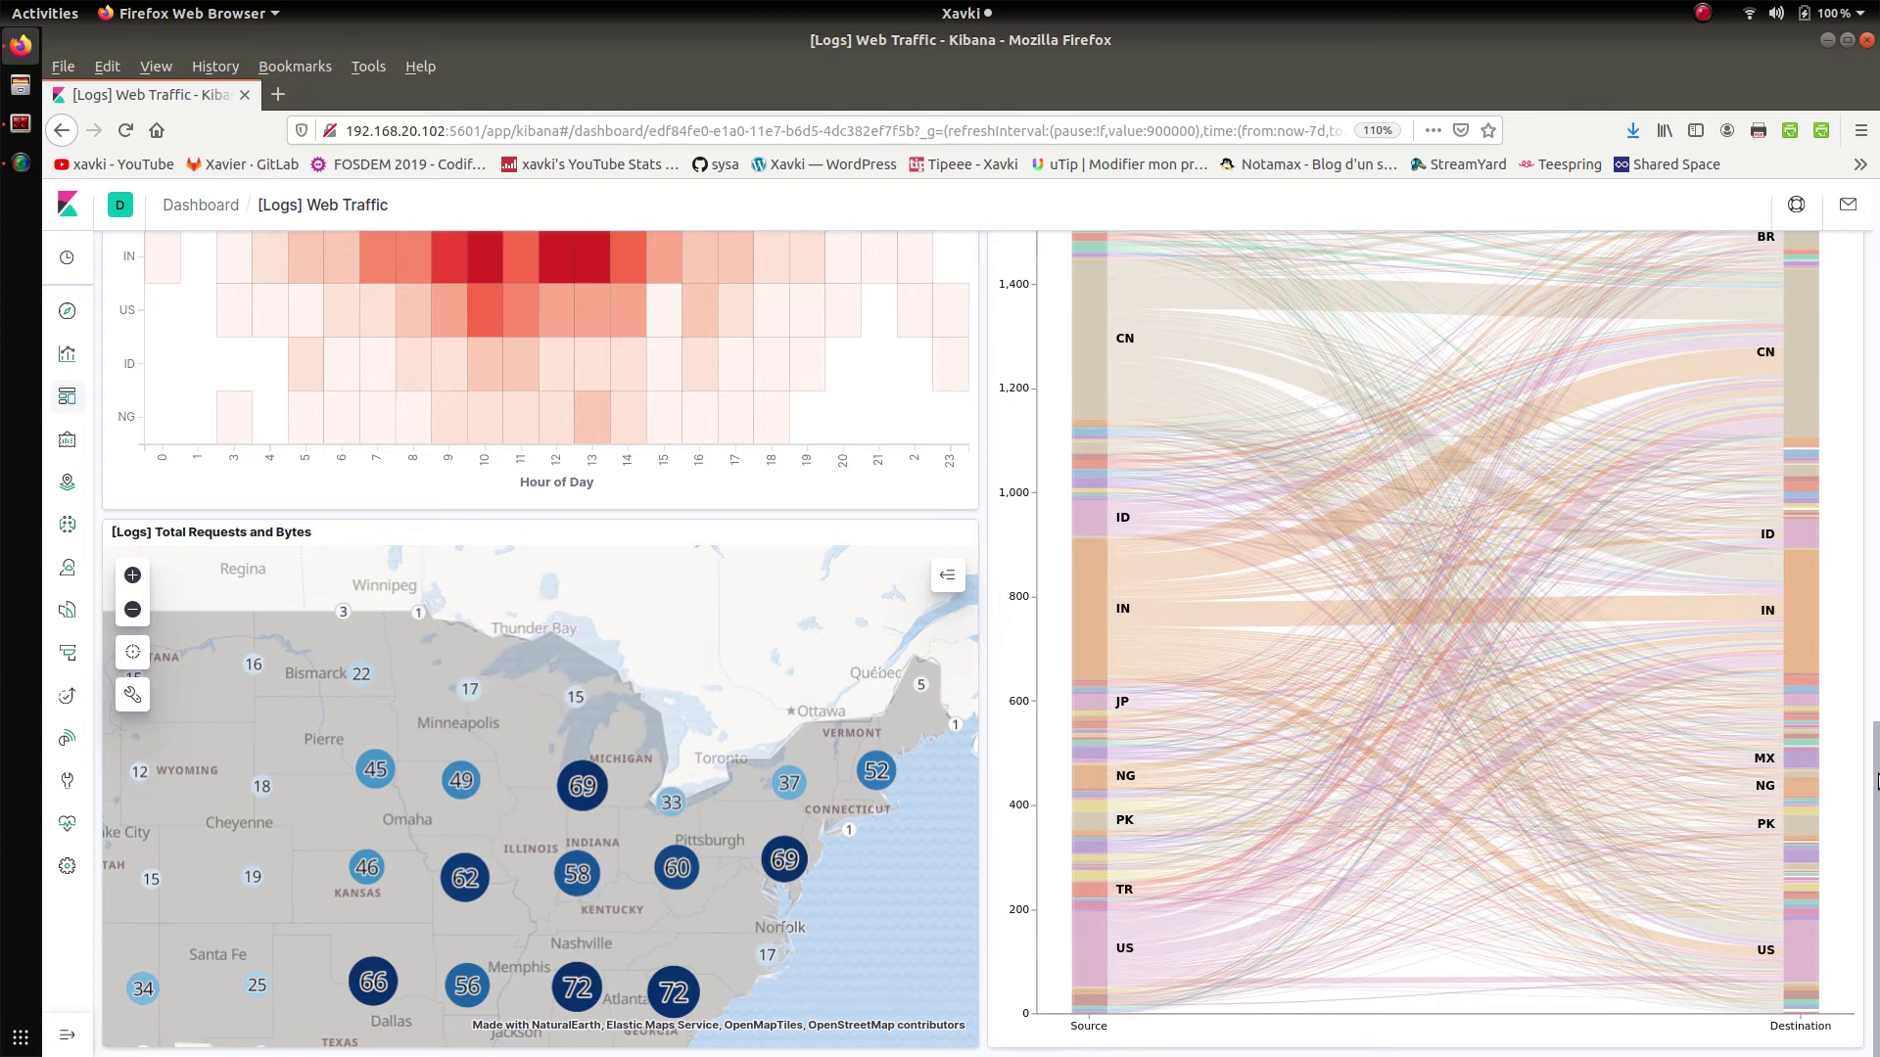
left_click_drag(1877, 848, 1877, 305)
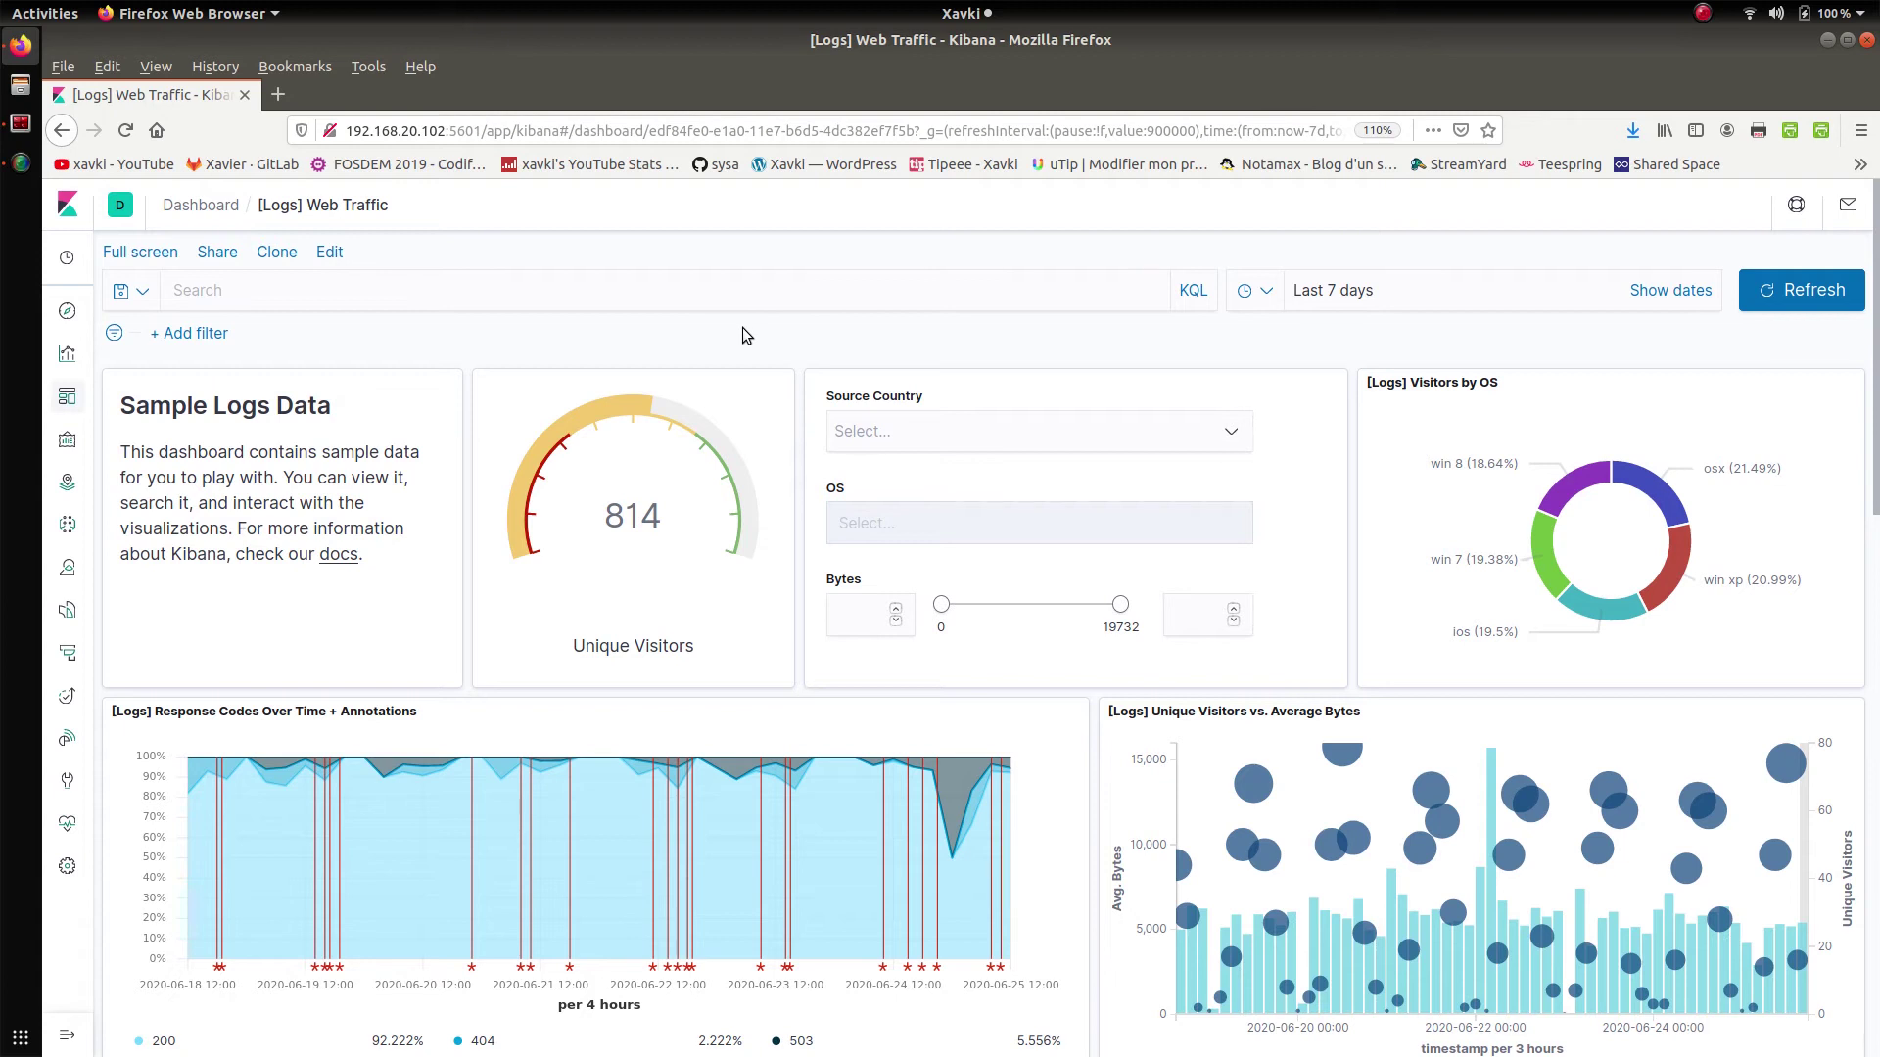
Open the Default space for editing from the spaces management and review its feature display settings
left_click(70, 204)
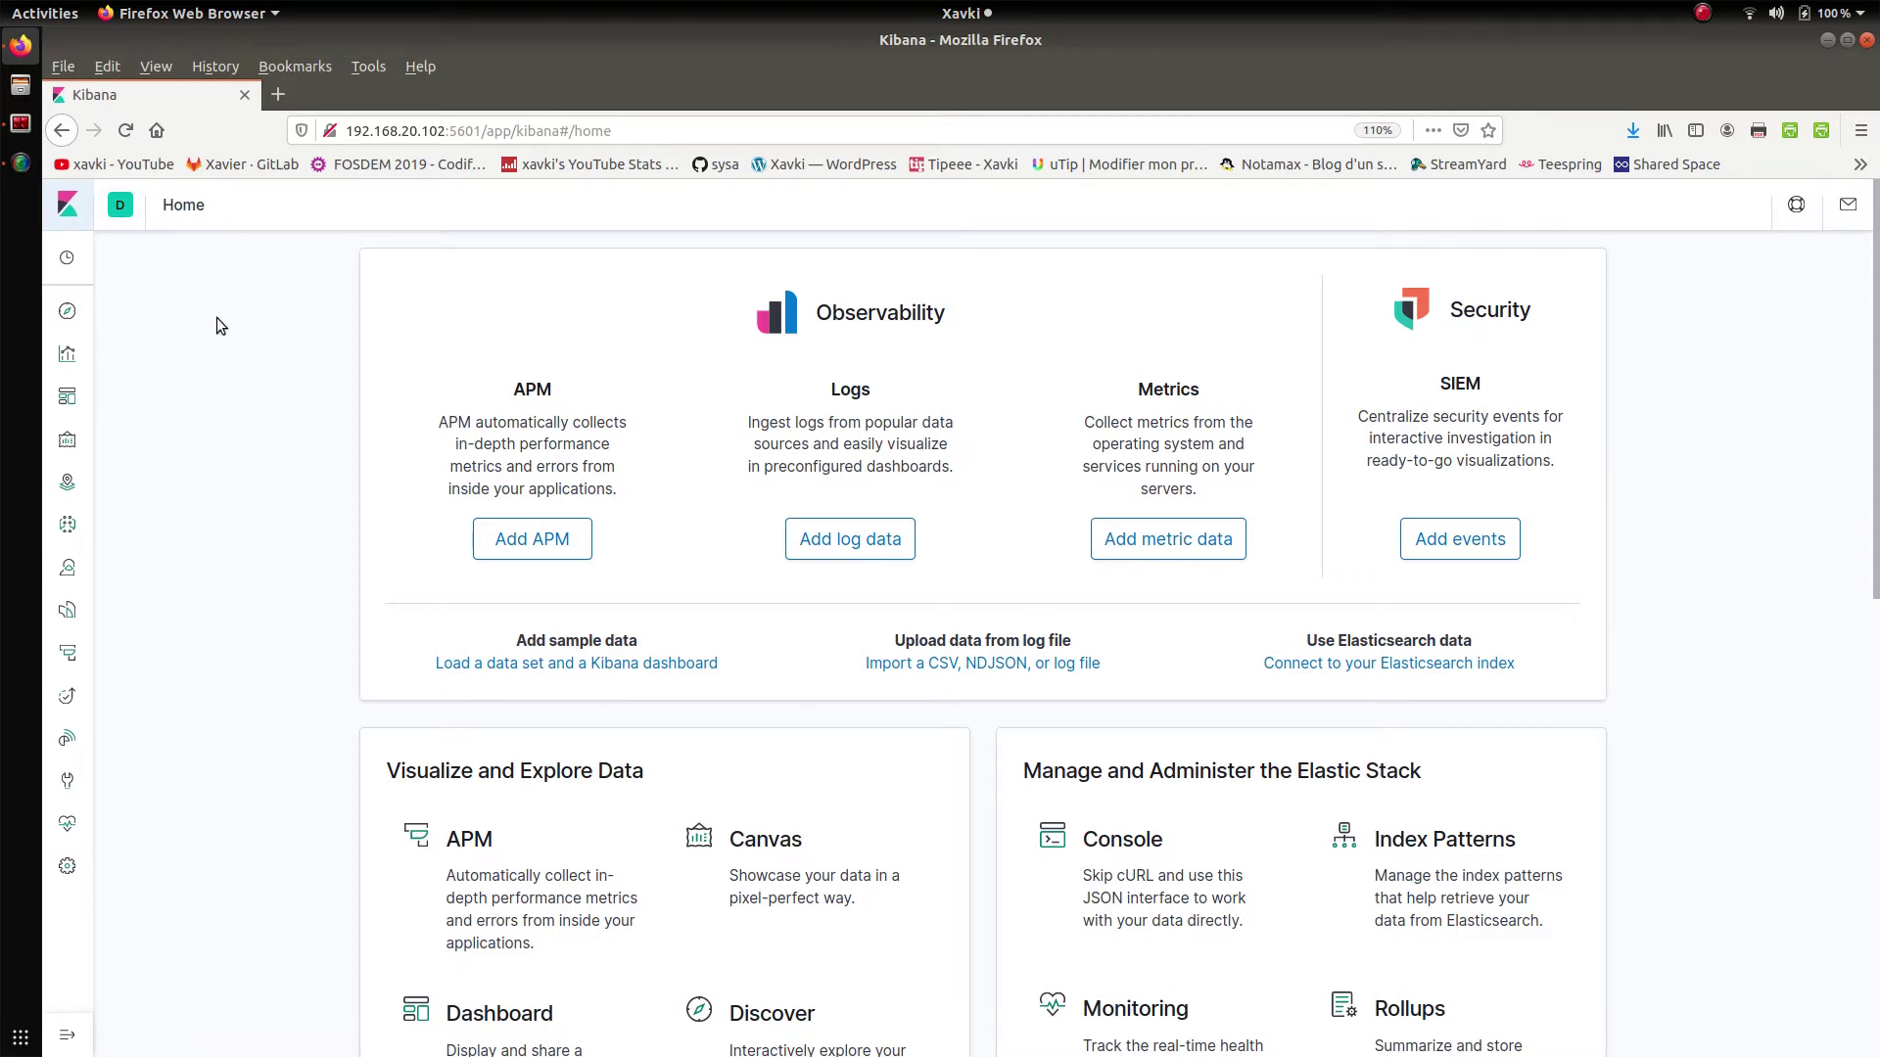
left_click(119, 205)
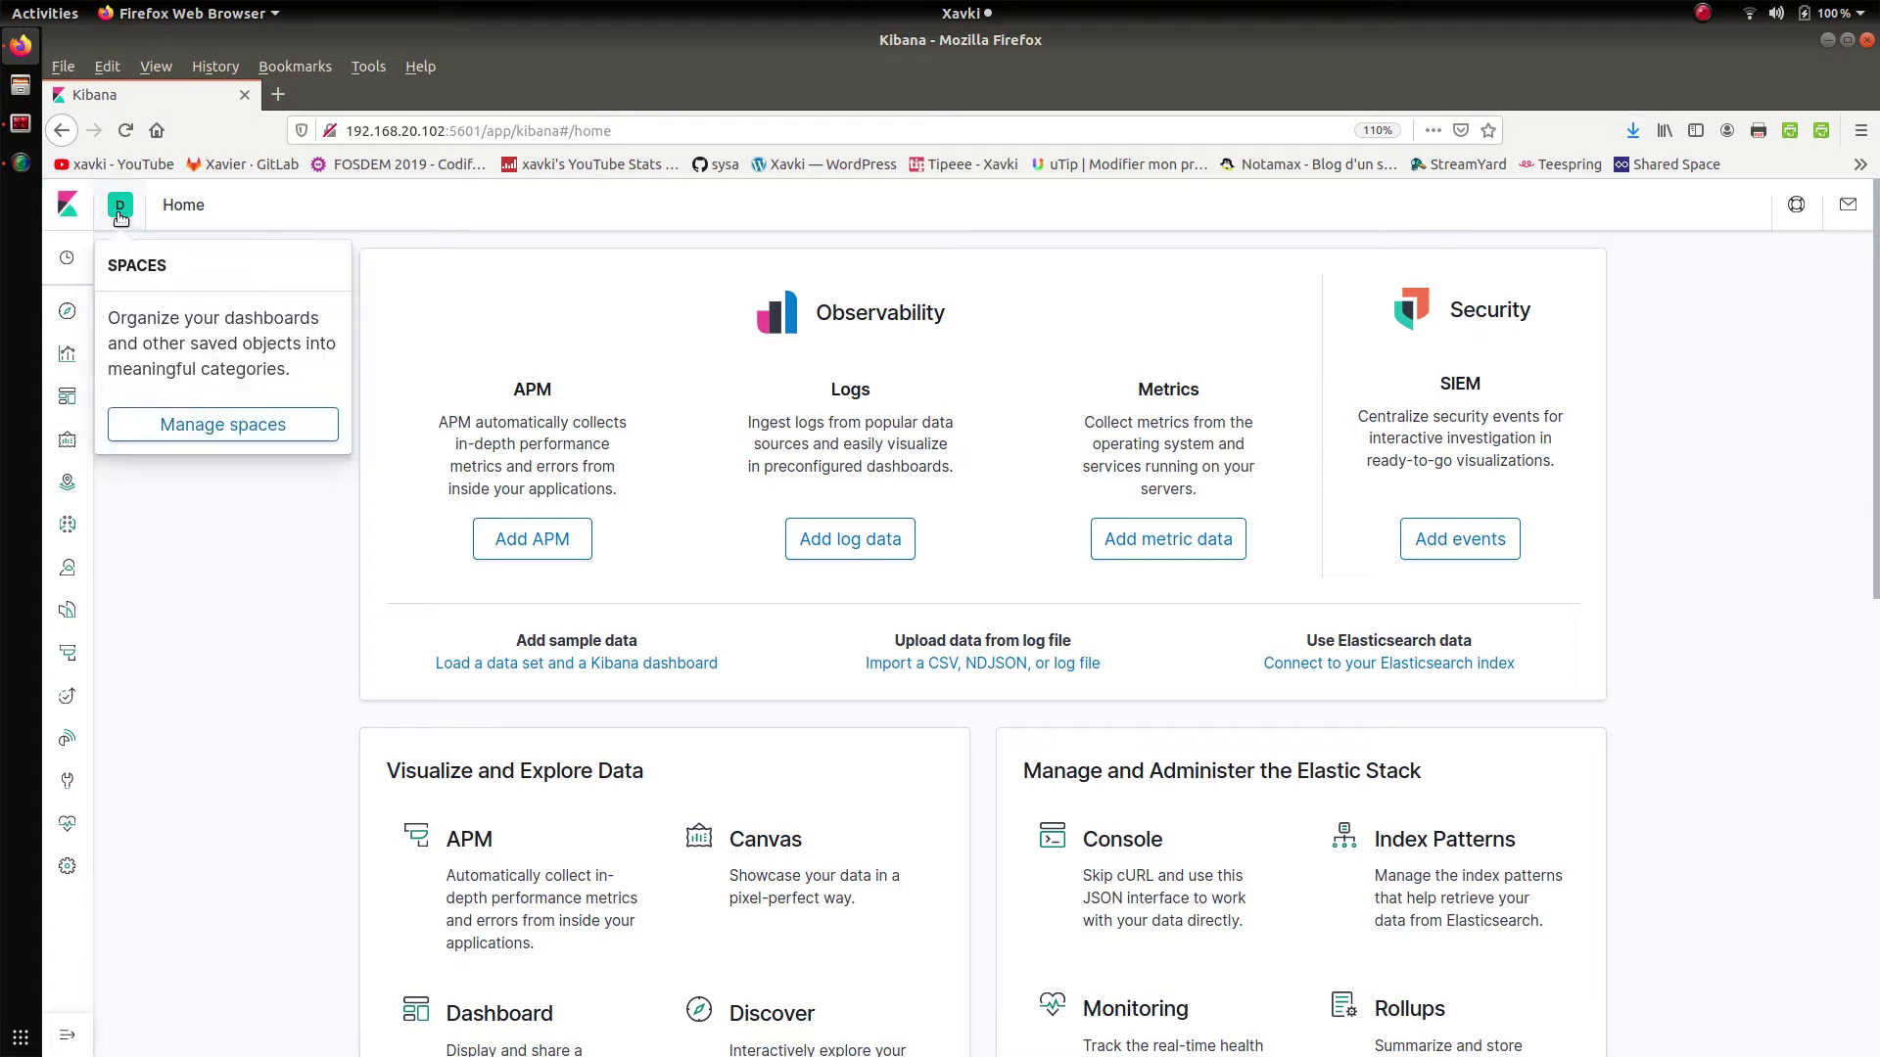
left_click(245, 426)
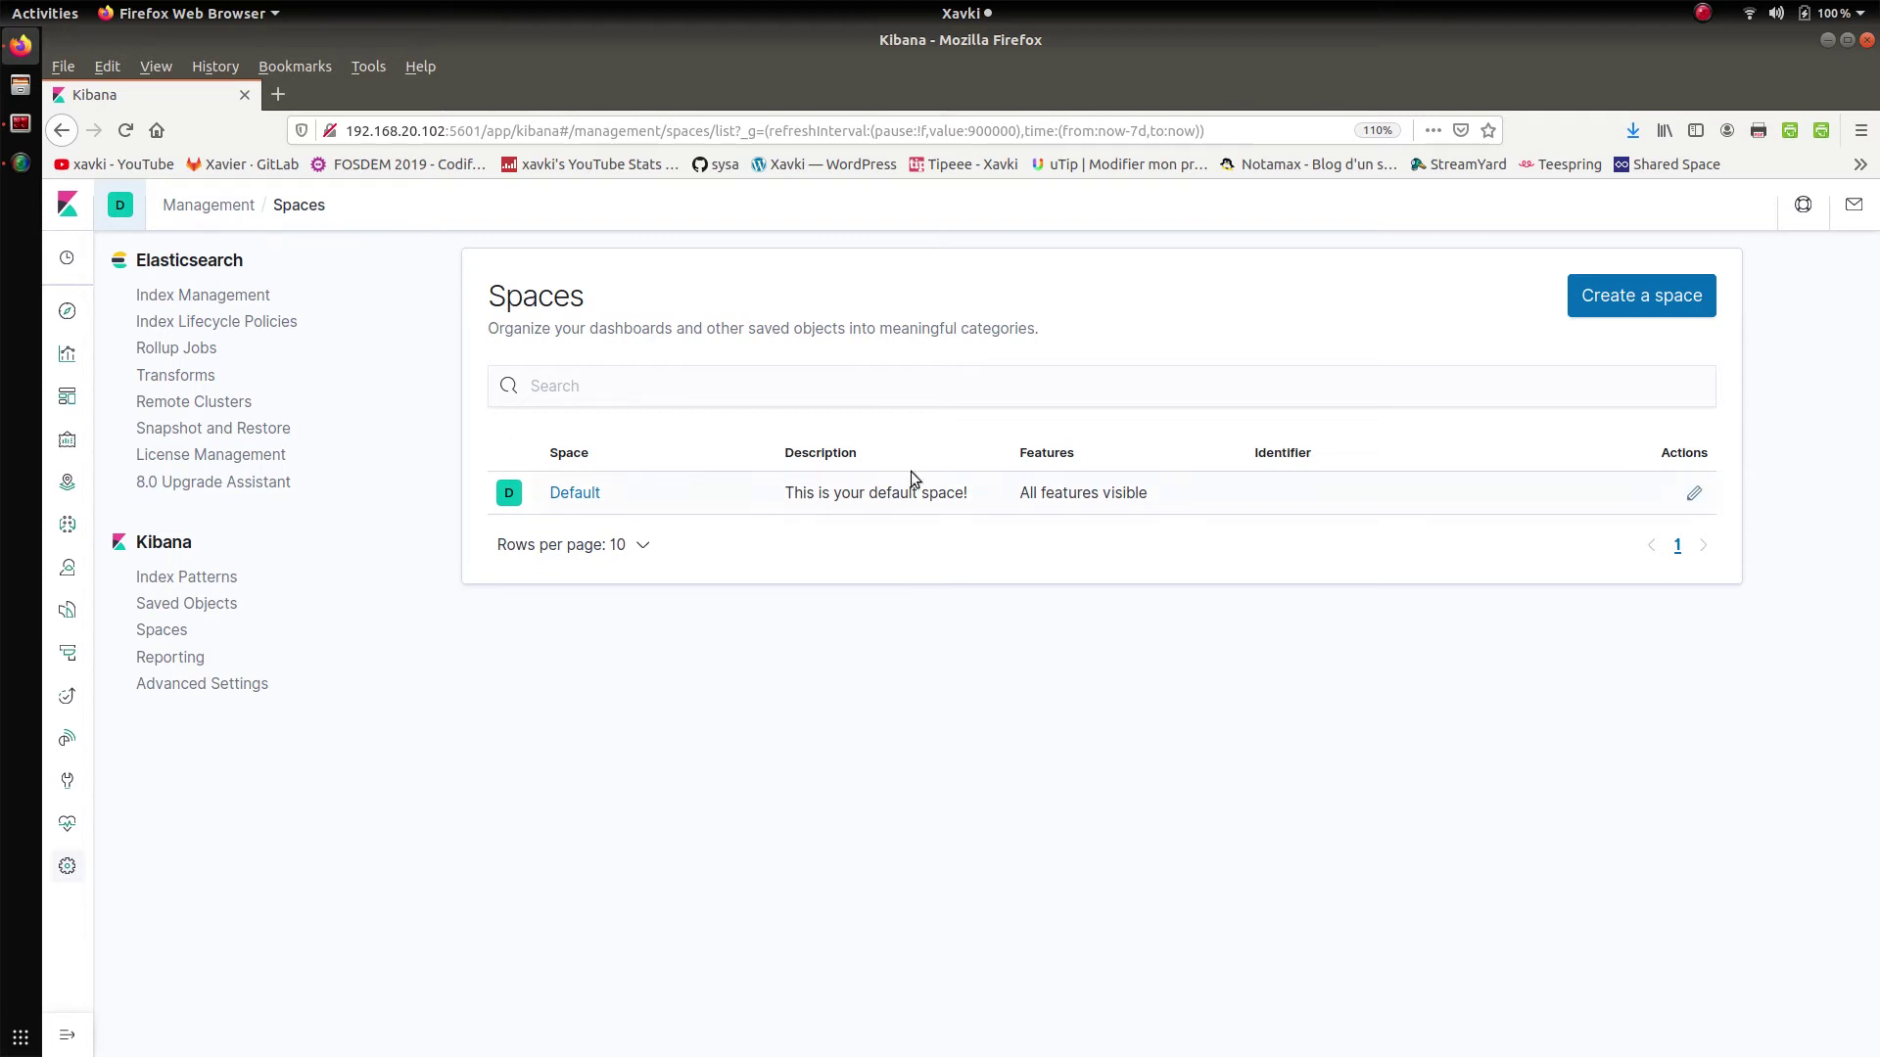
left_click(1697, 494)
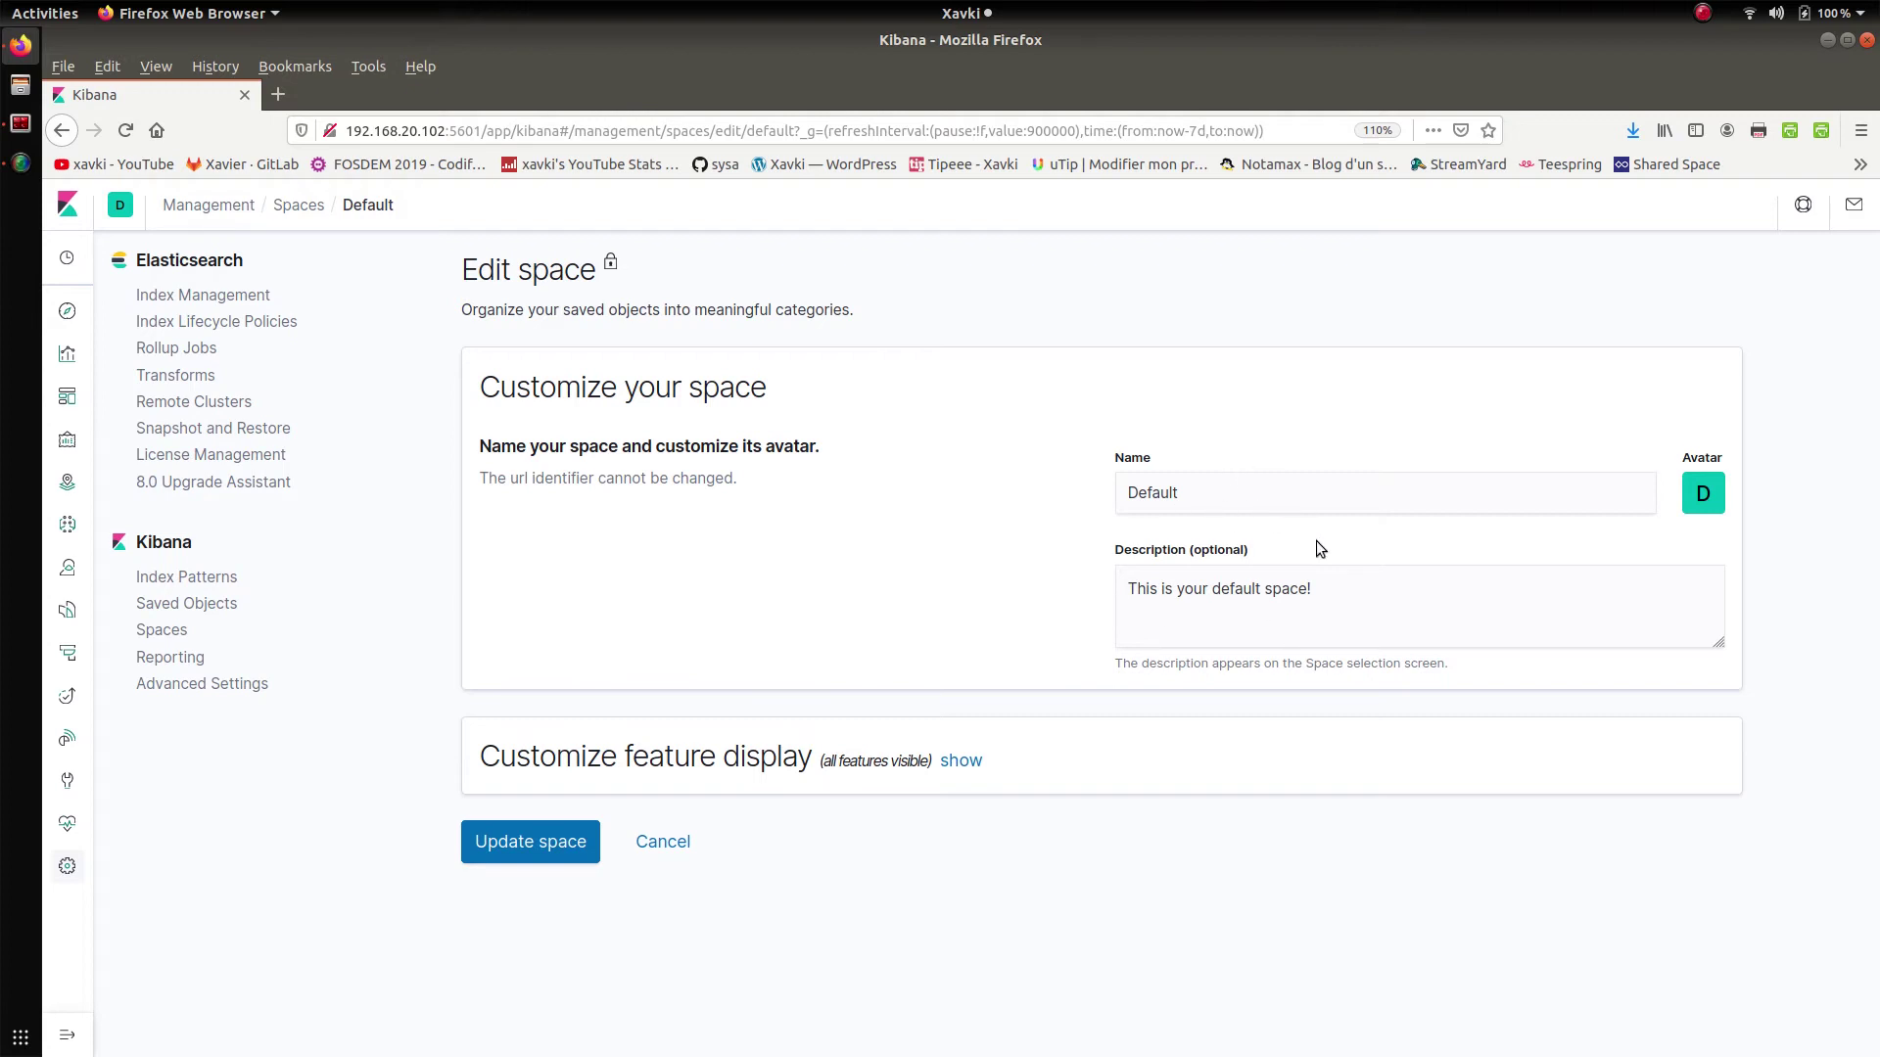
left_click(970, 771)
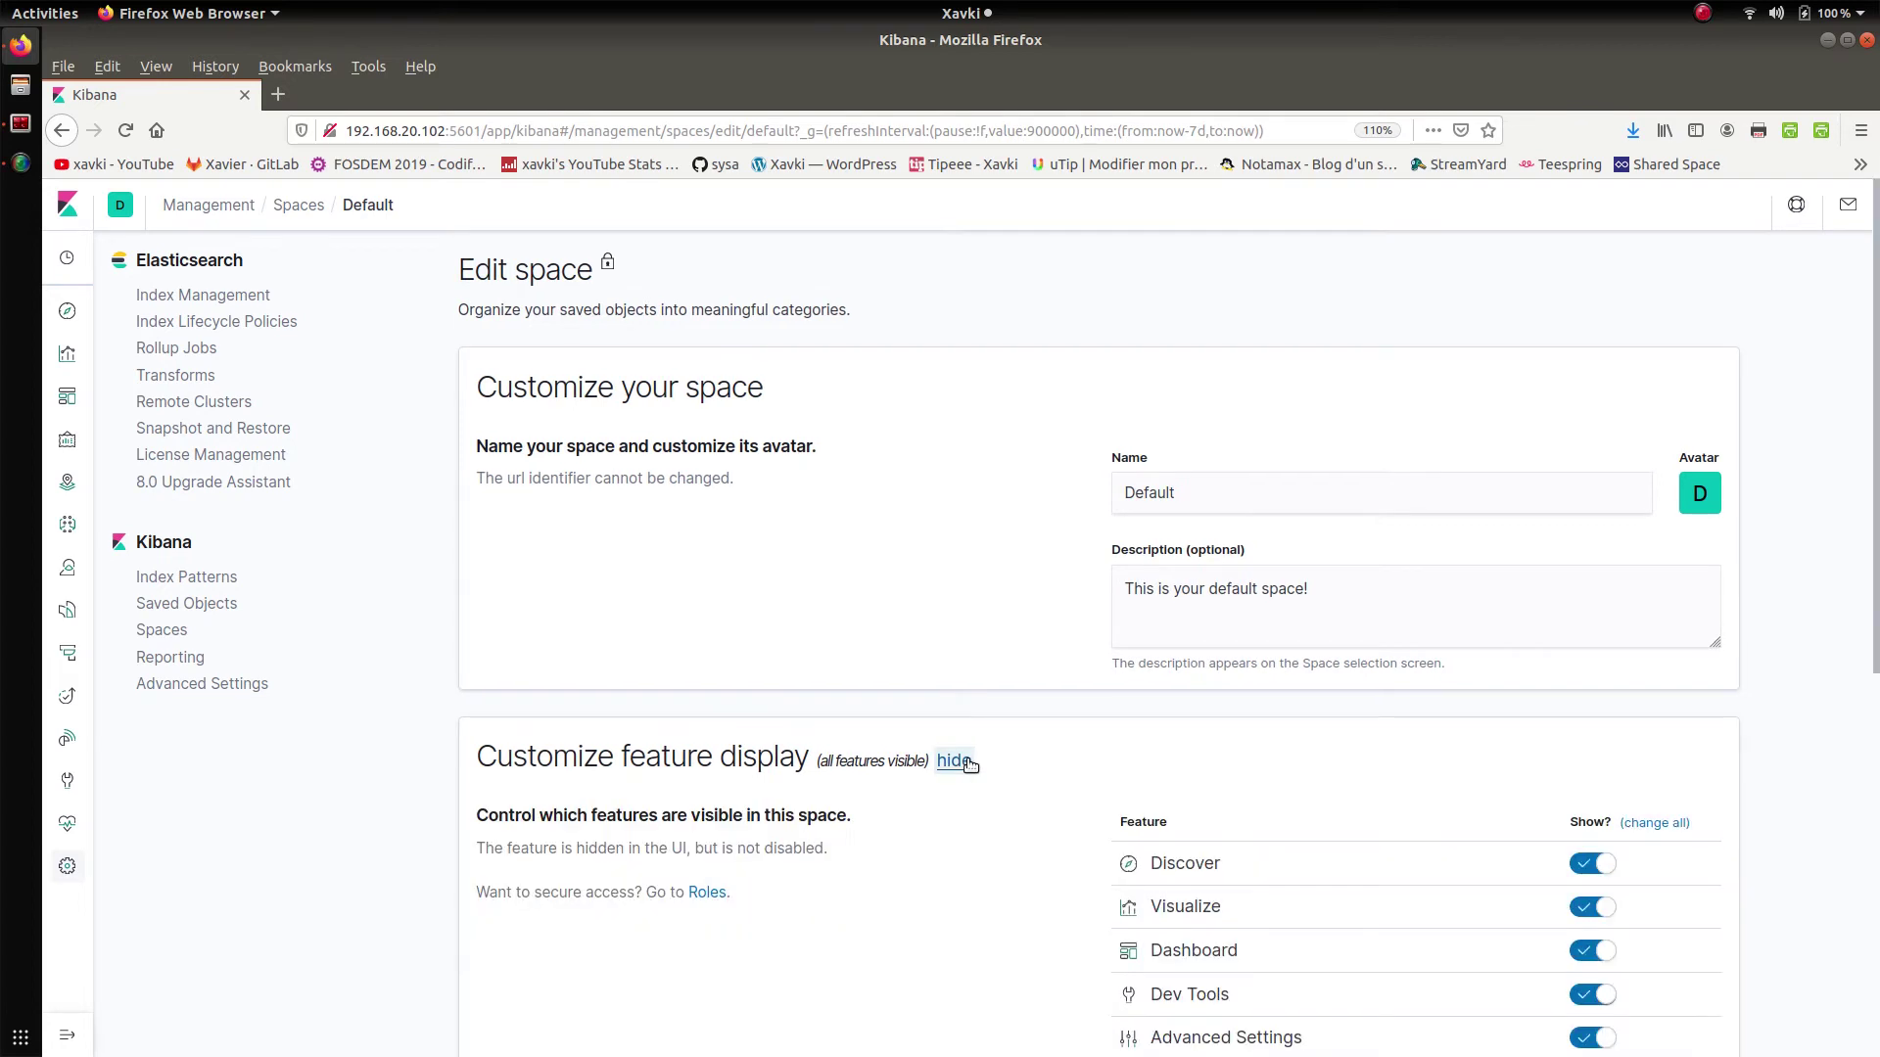
scroll(970, 765, "down", 1)
scroll(970, 764, "down", 2)
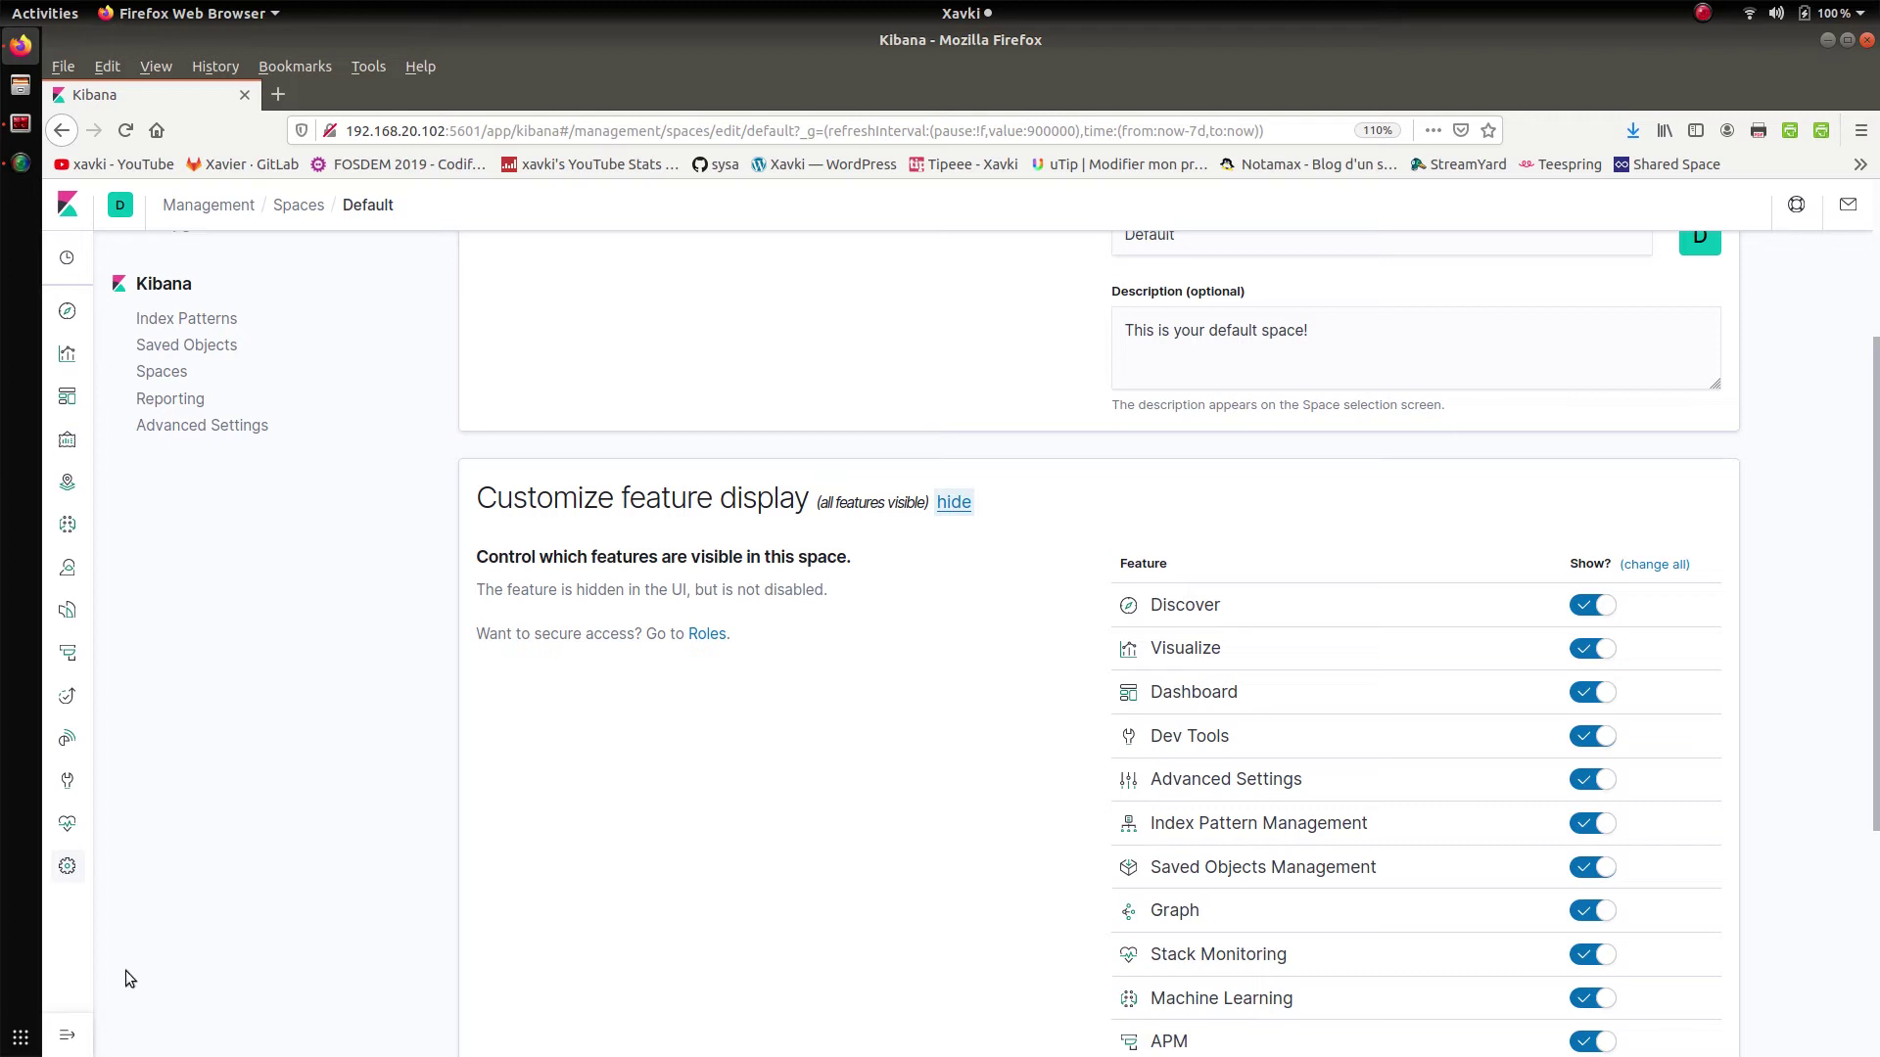
Expand the side navigation to view the names of its applications, and return to the Kibana home page
left_click(68, 1040)
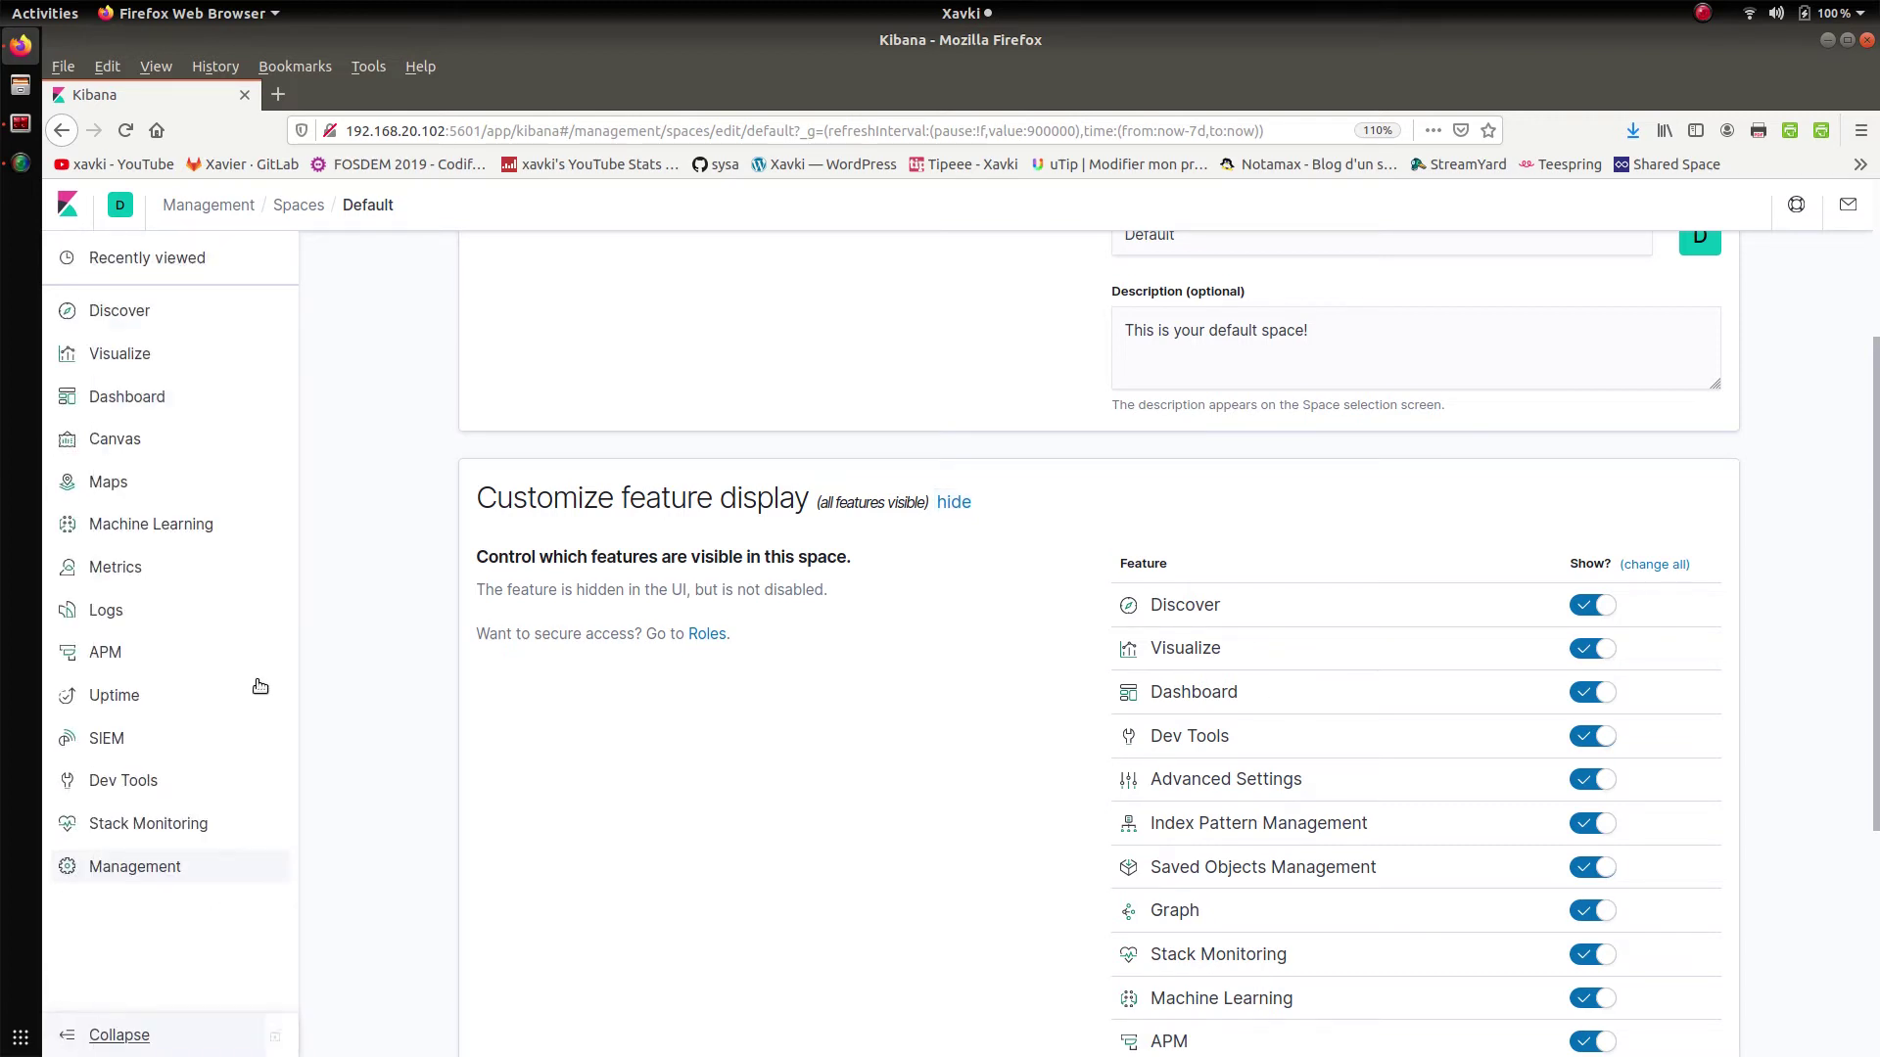
left_click(68, 206)
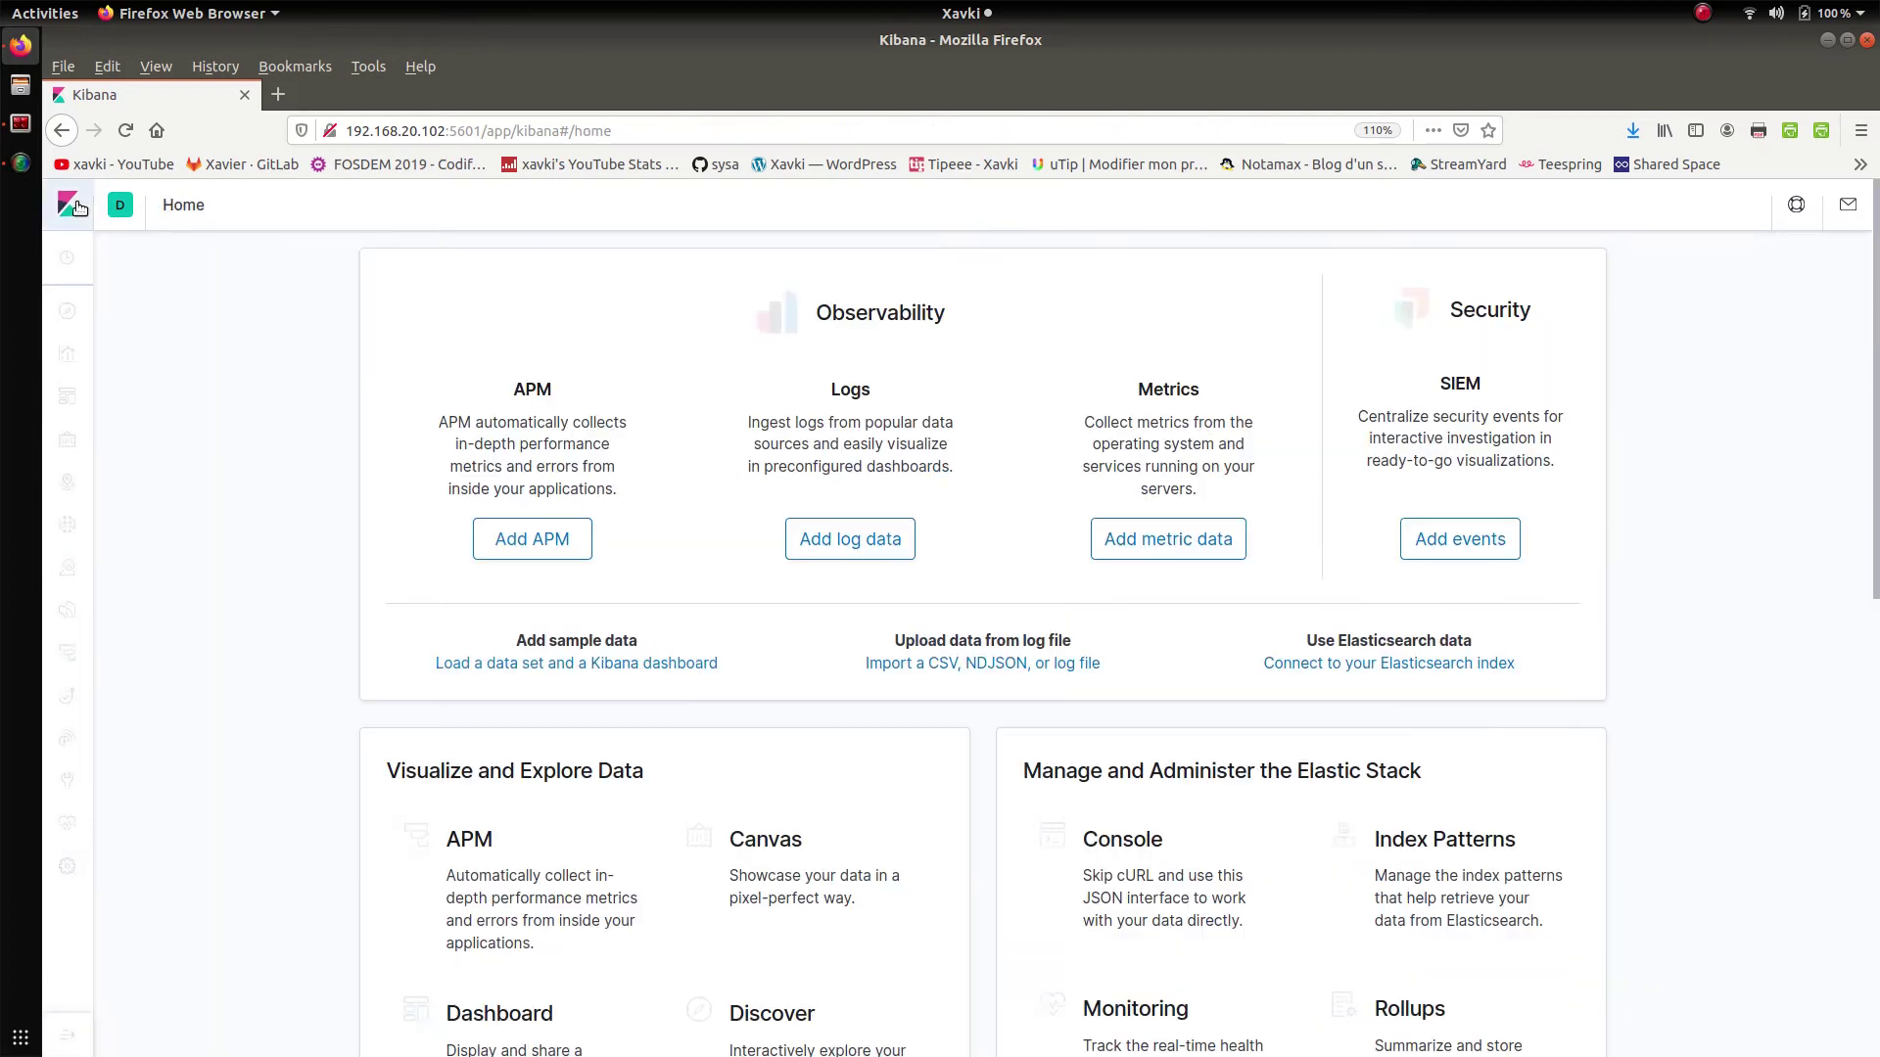
View the list of tools on the Management page and return to the Kibana home page
left_click(66, 866)
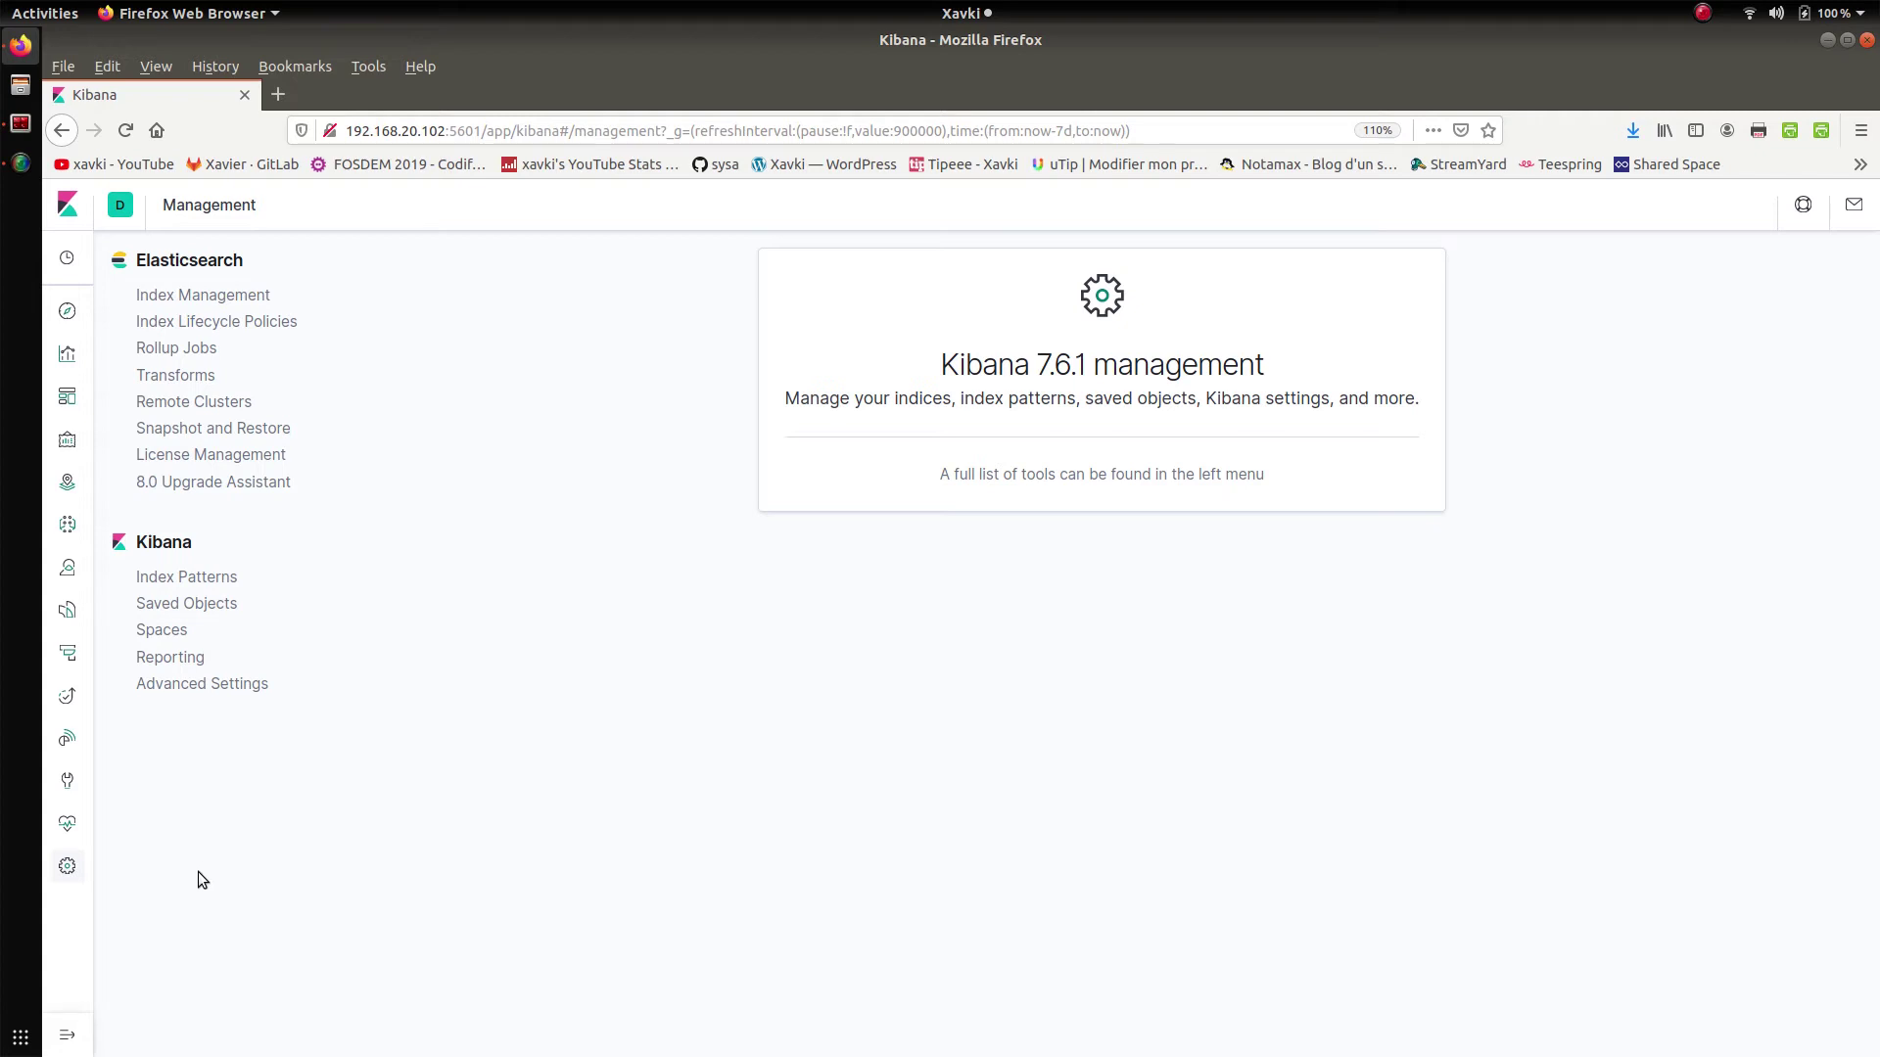
left_click(64, 206)
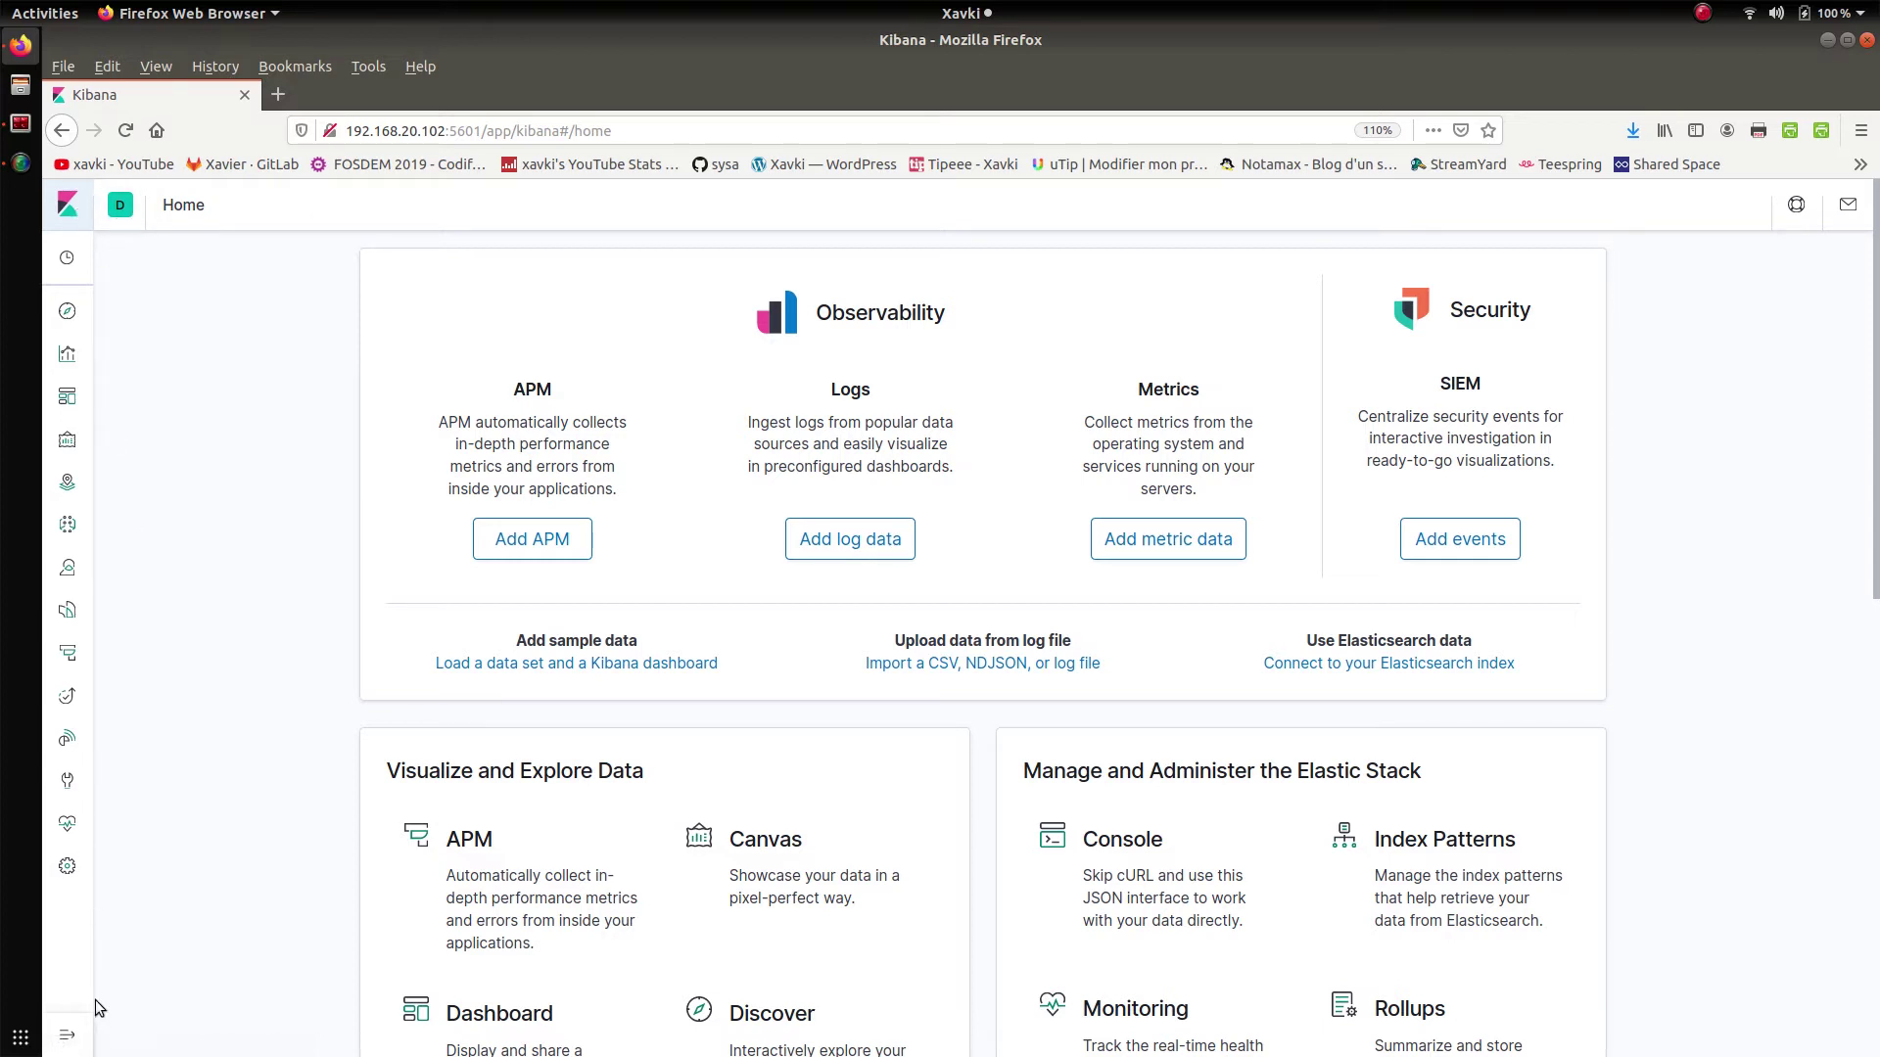
Open Discover from the expanded side navigation and view its search bar and the app* index pattern
left_click(67, 1035)
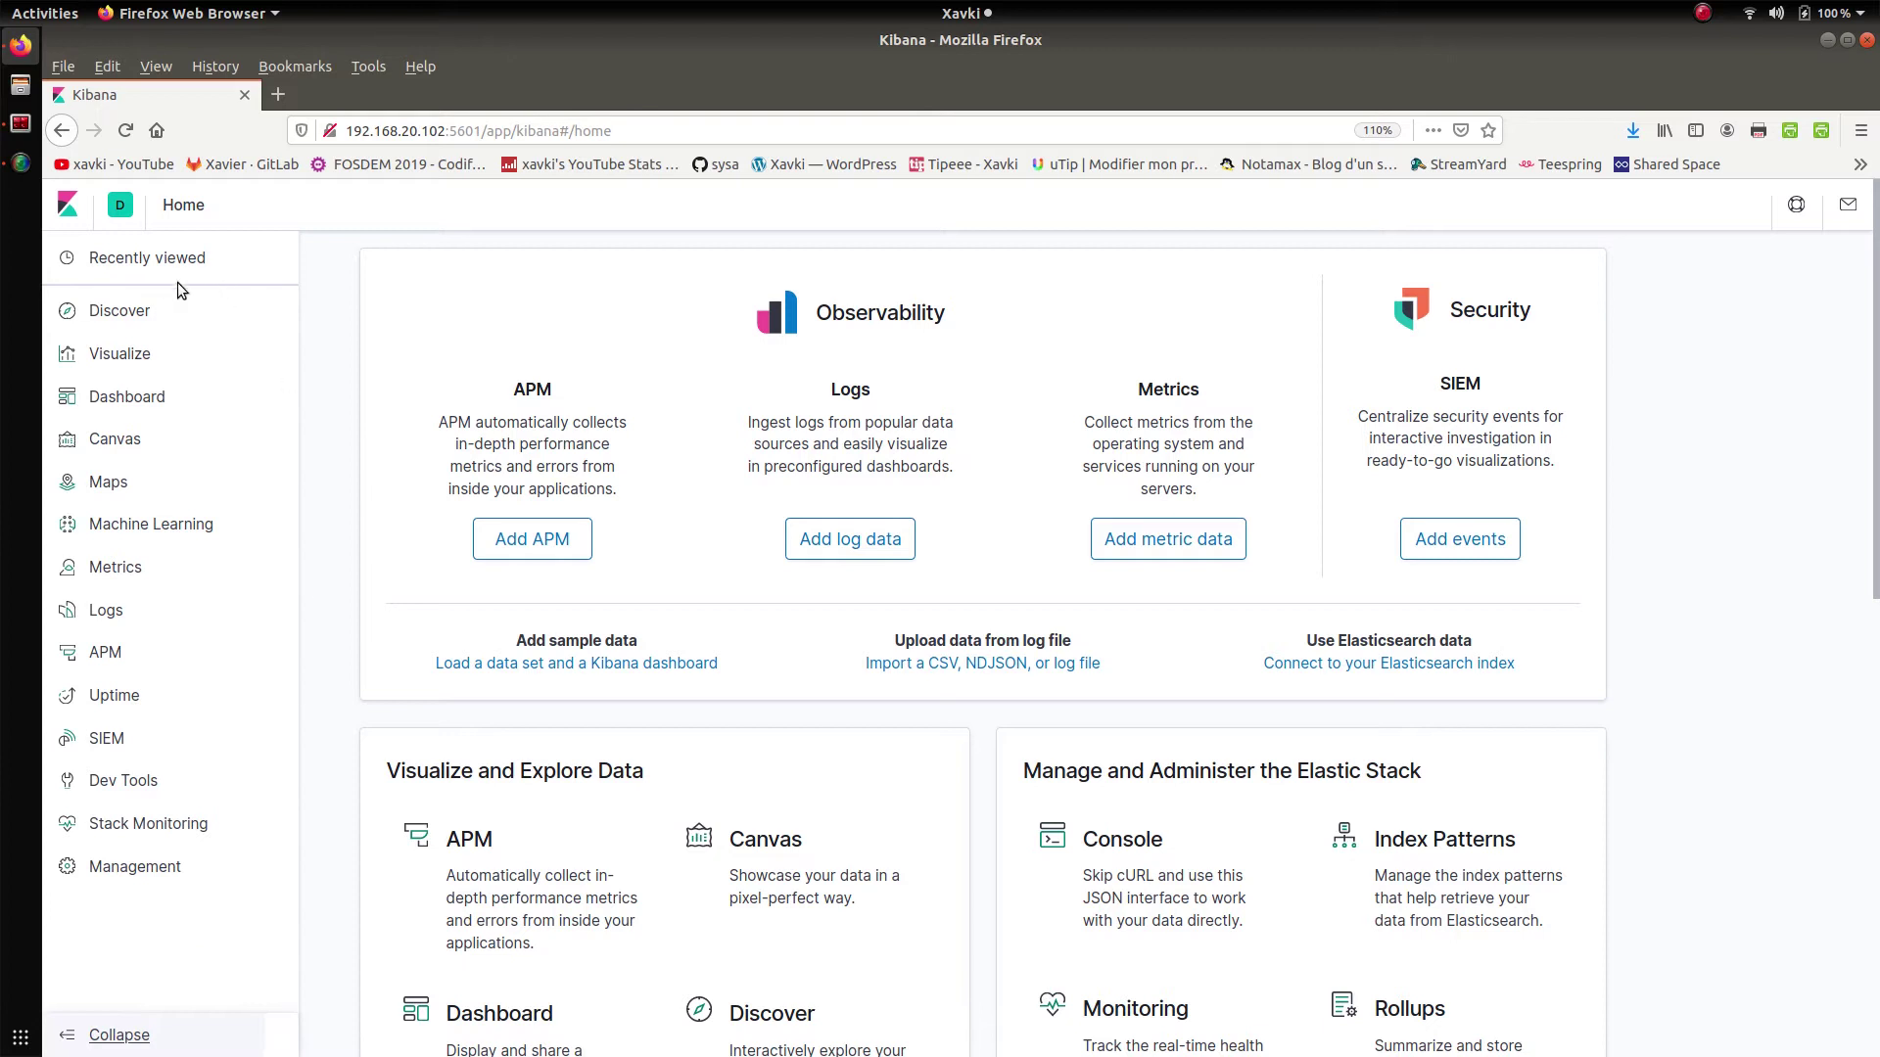
left_click(149, 313)
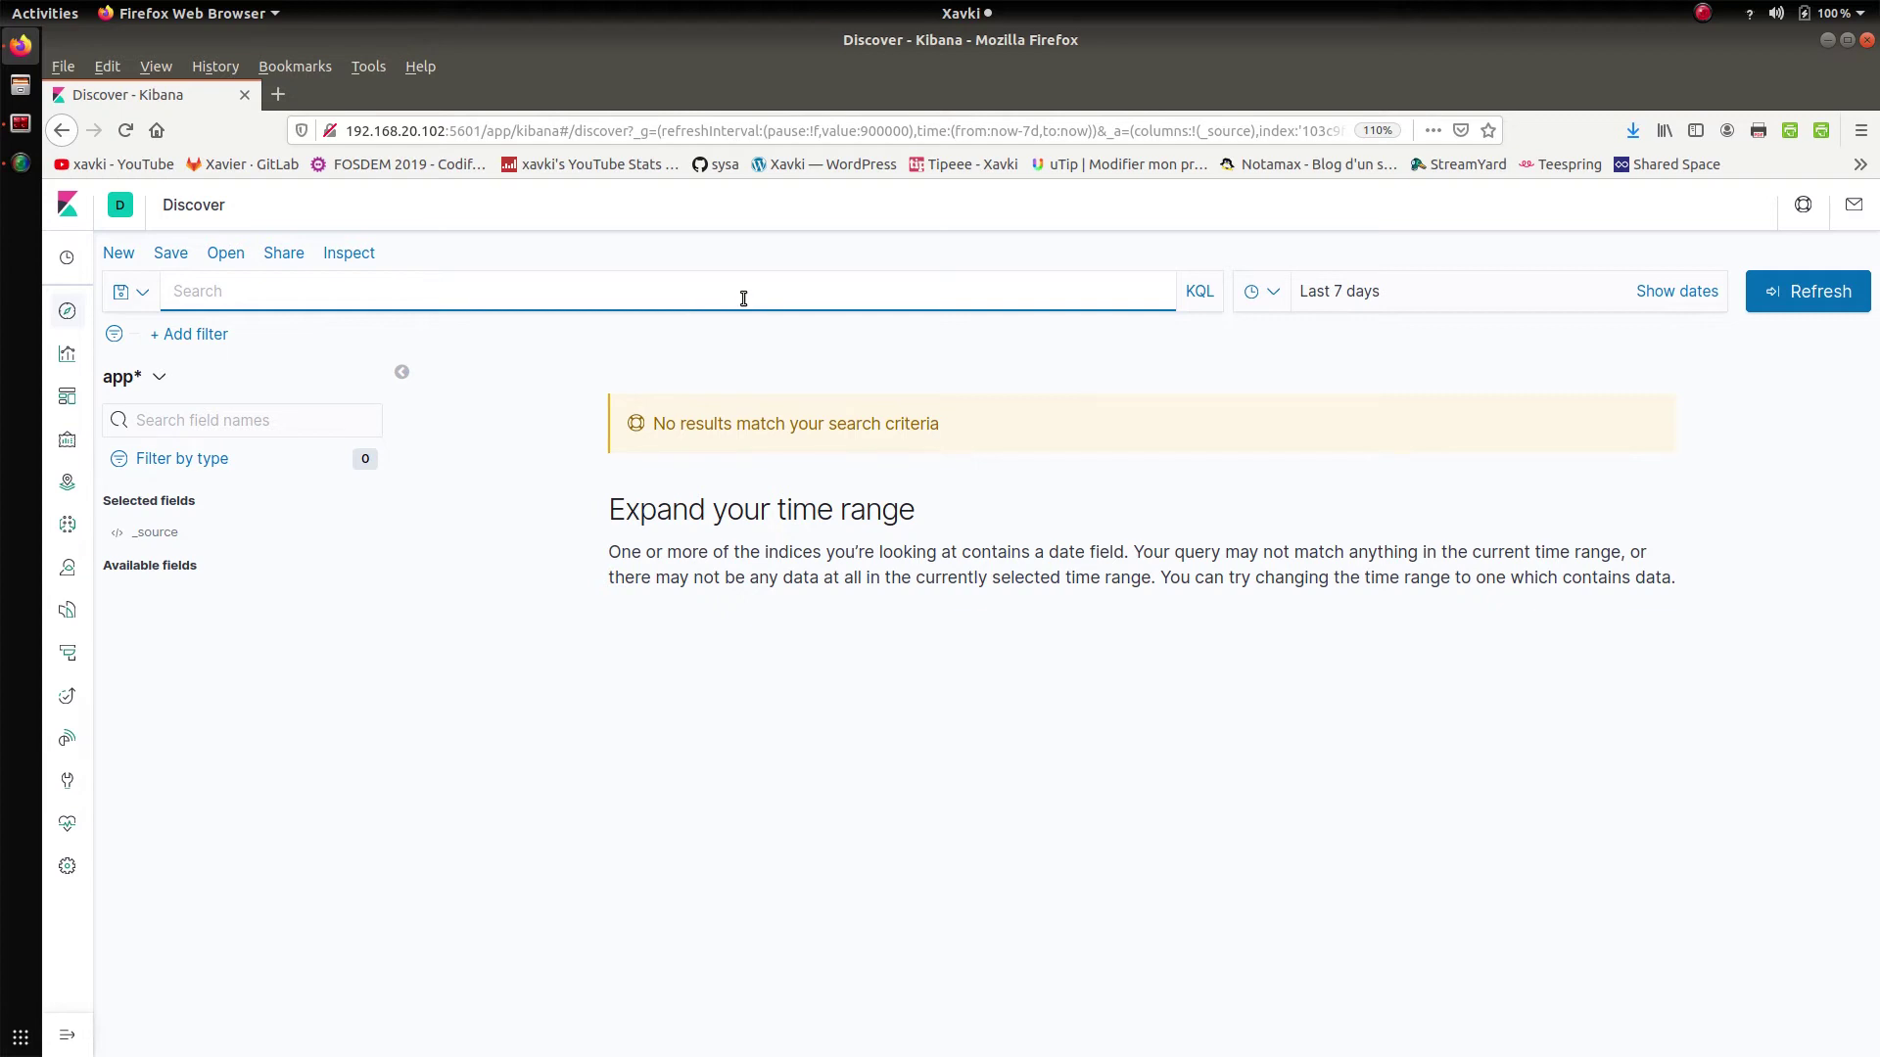
left_click(859, 237)
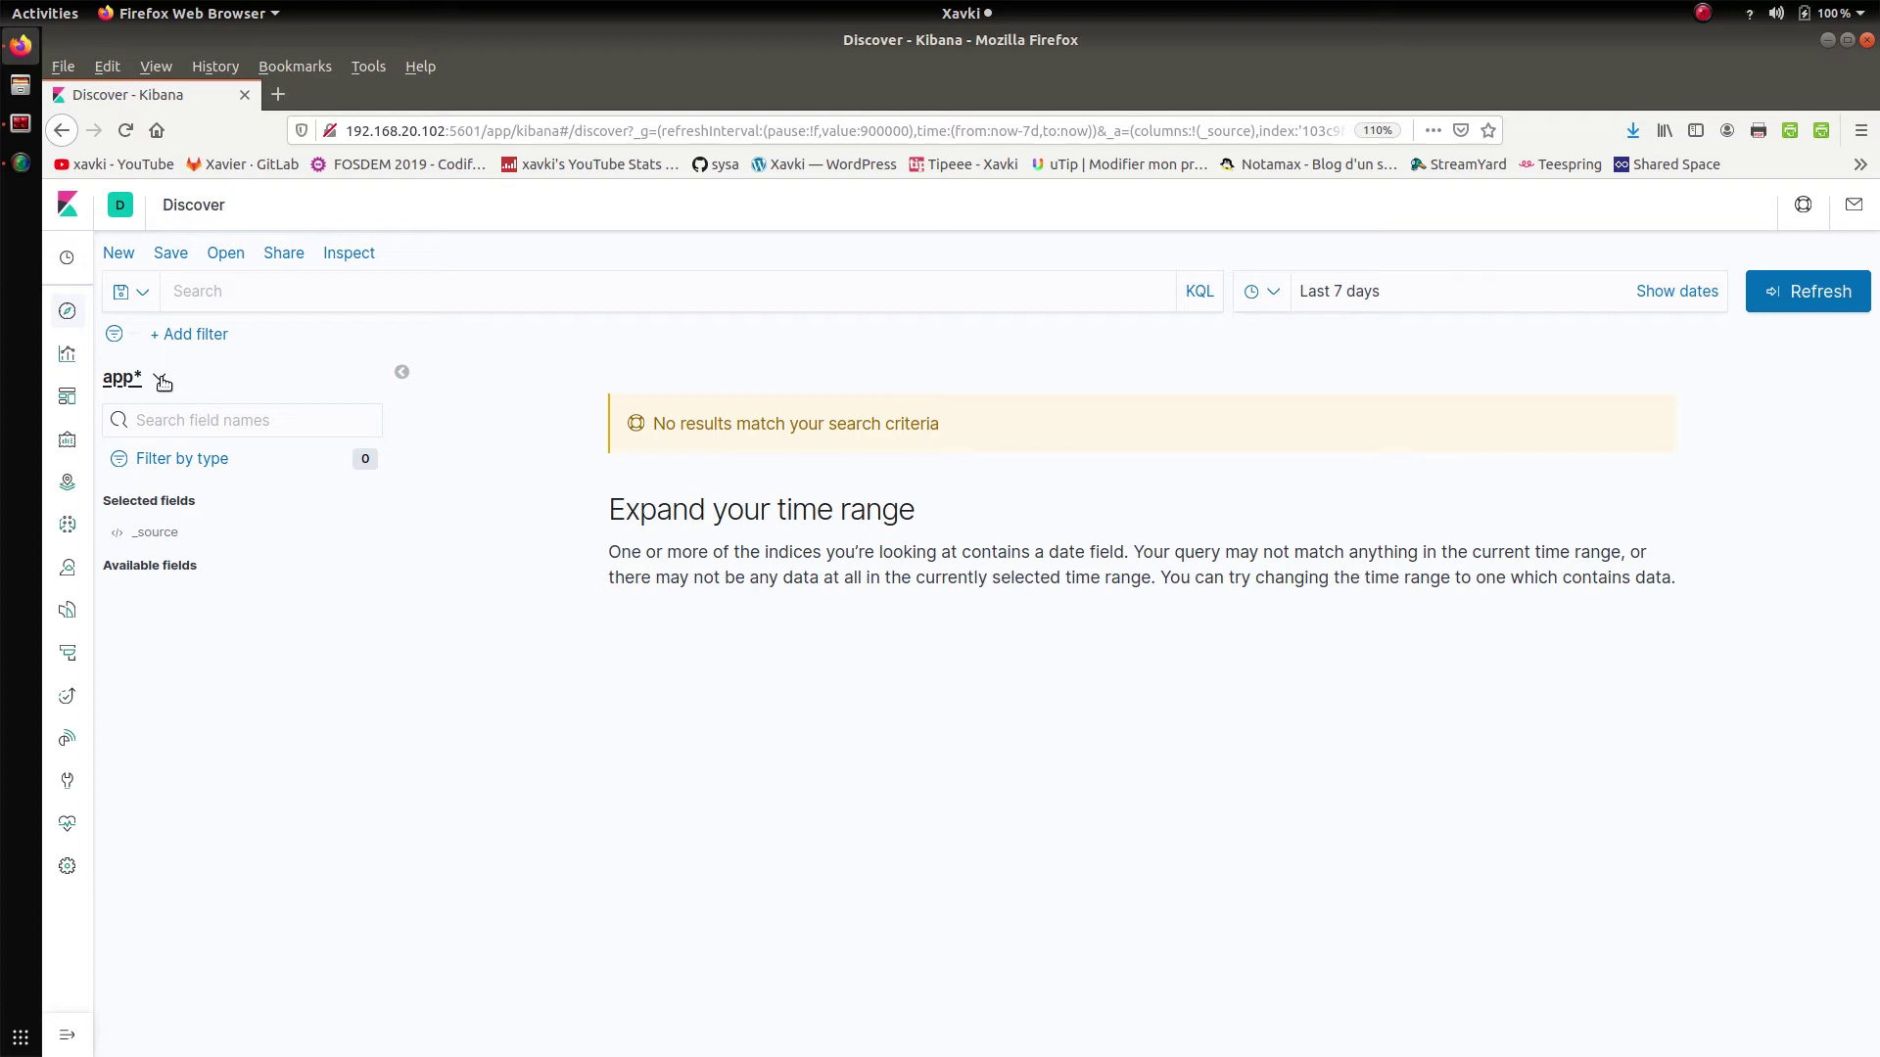
Open the Visualize application and look through its list of available visualizations
left_click(61, 361)
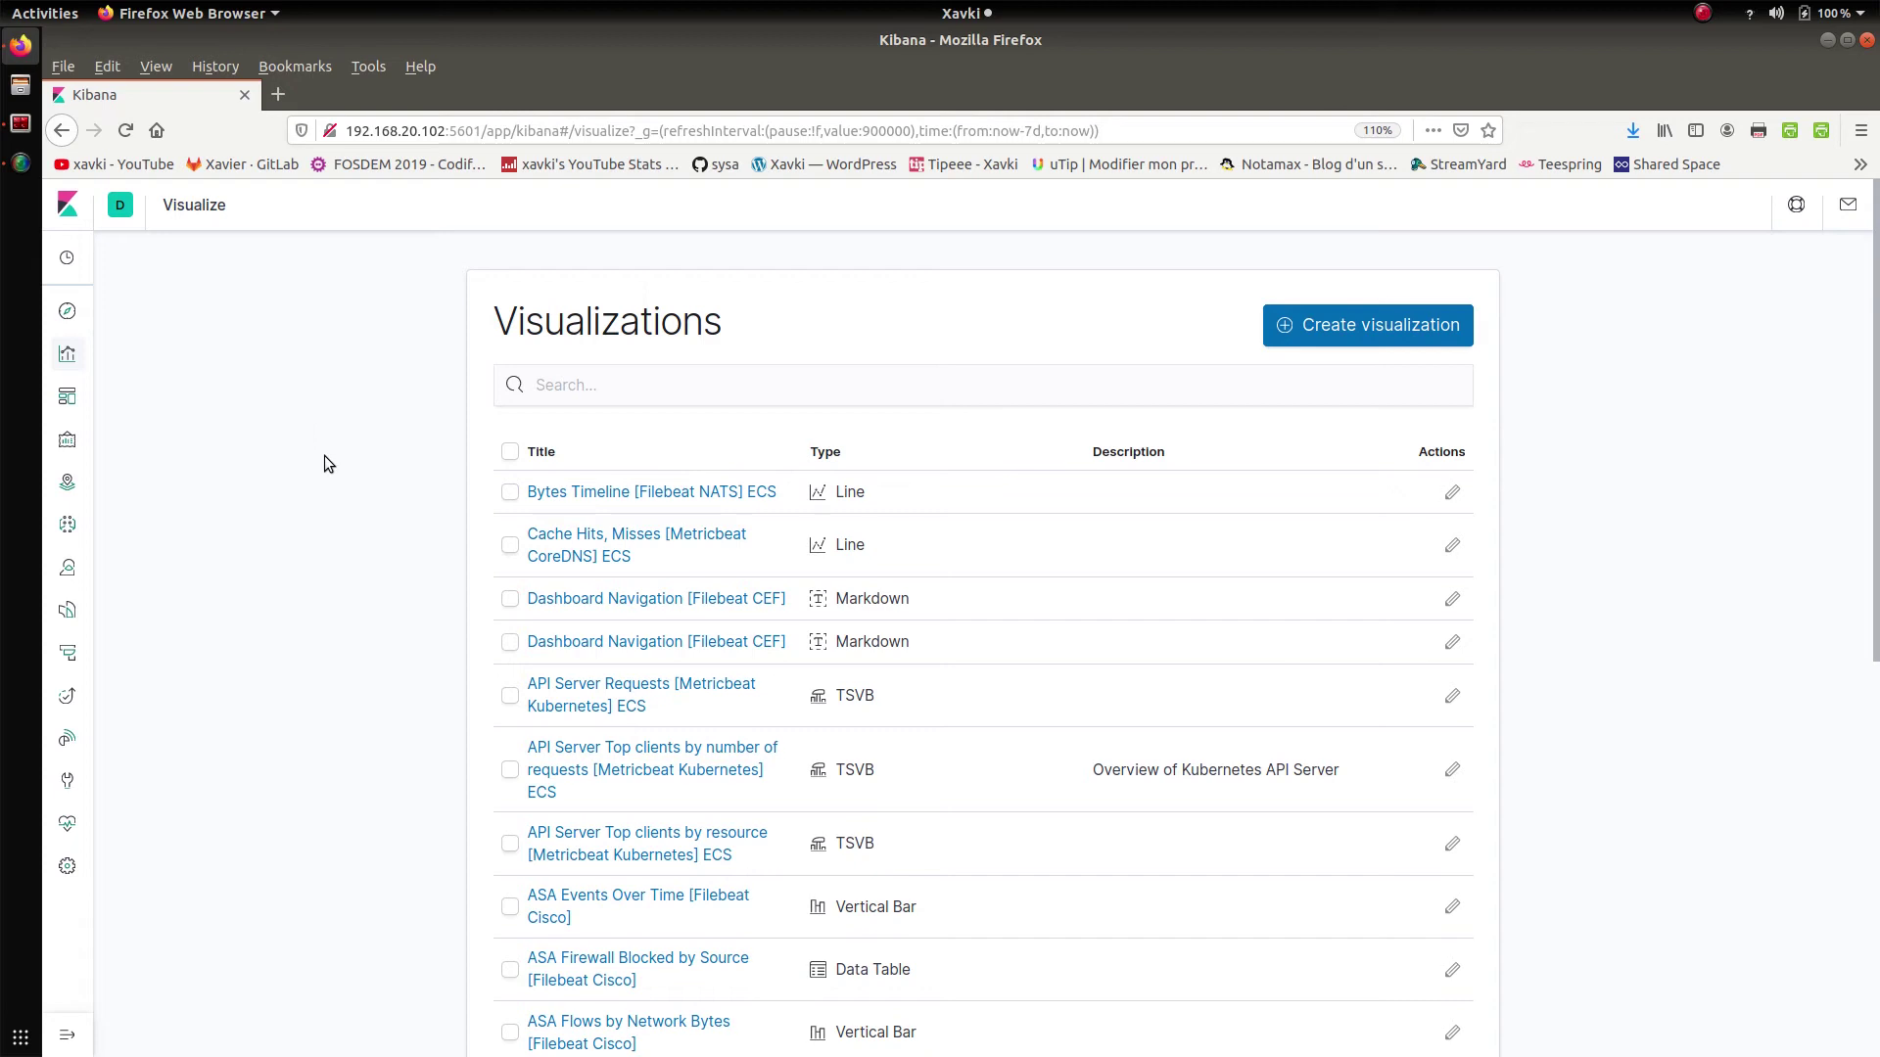
left_click(637, 380)
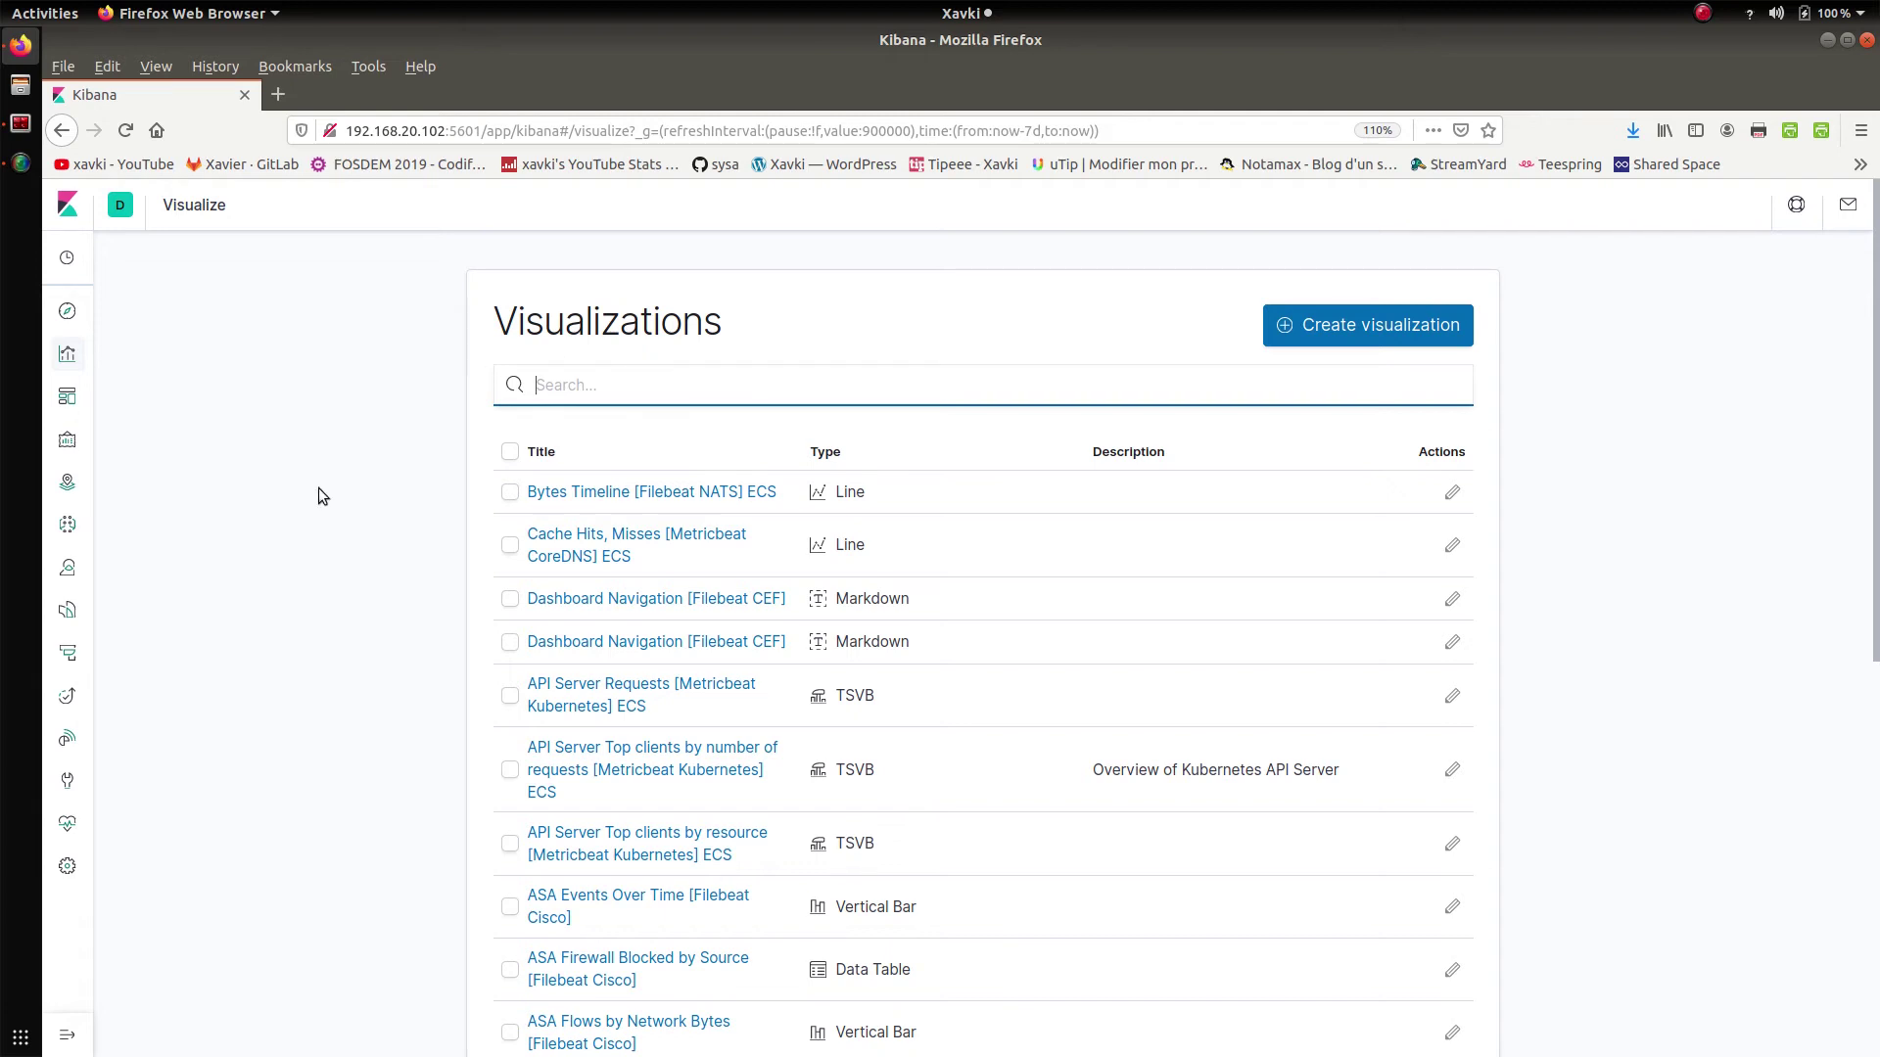
scroll(320, 488, "down", 3)
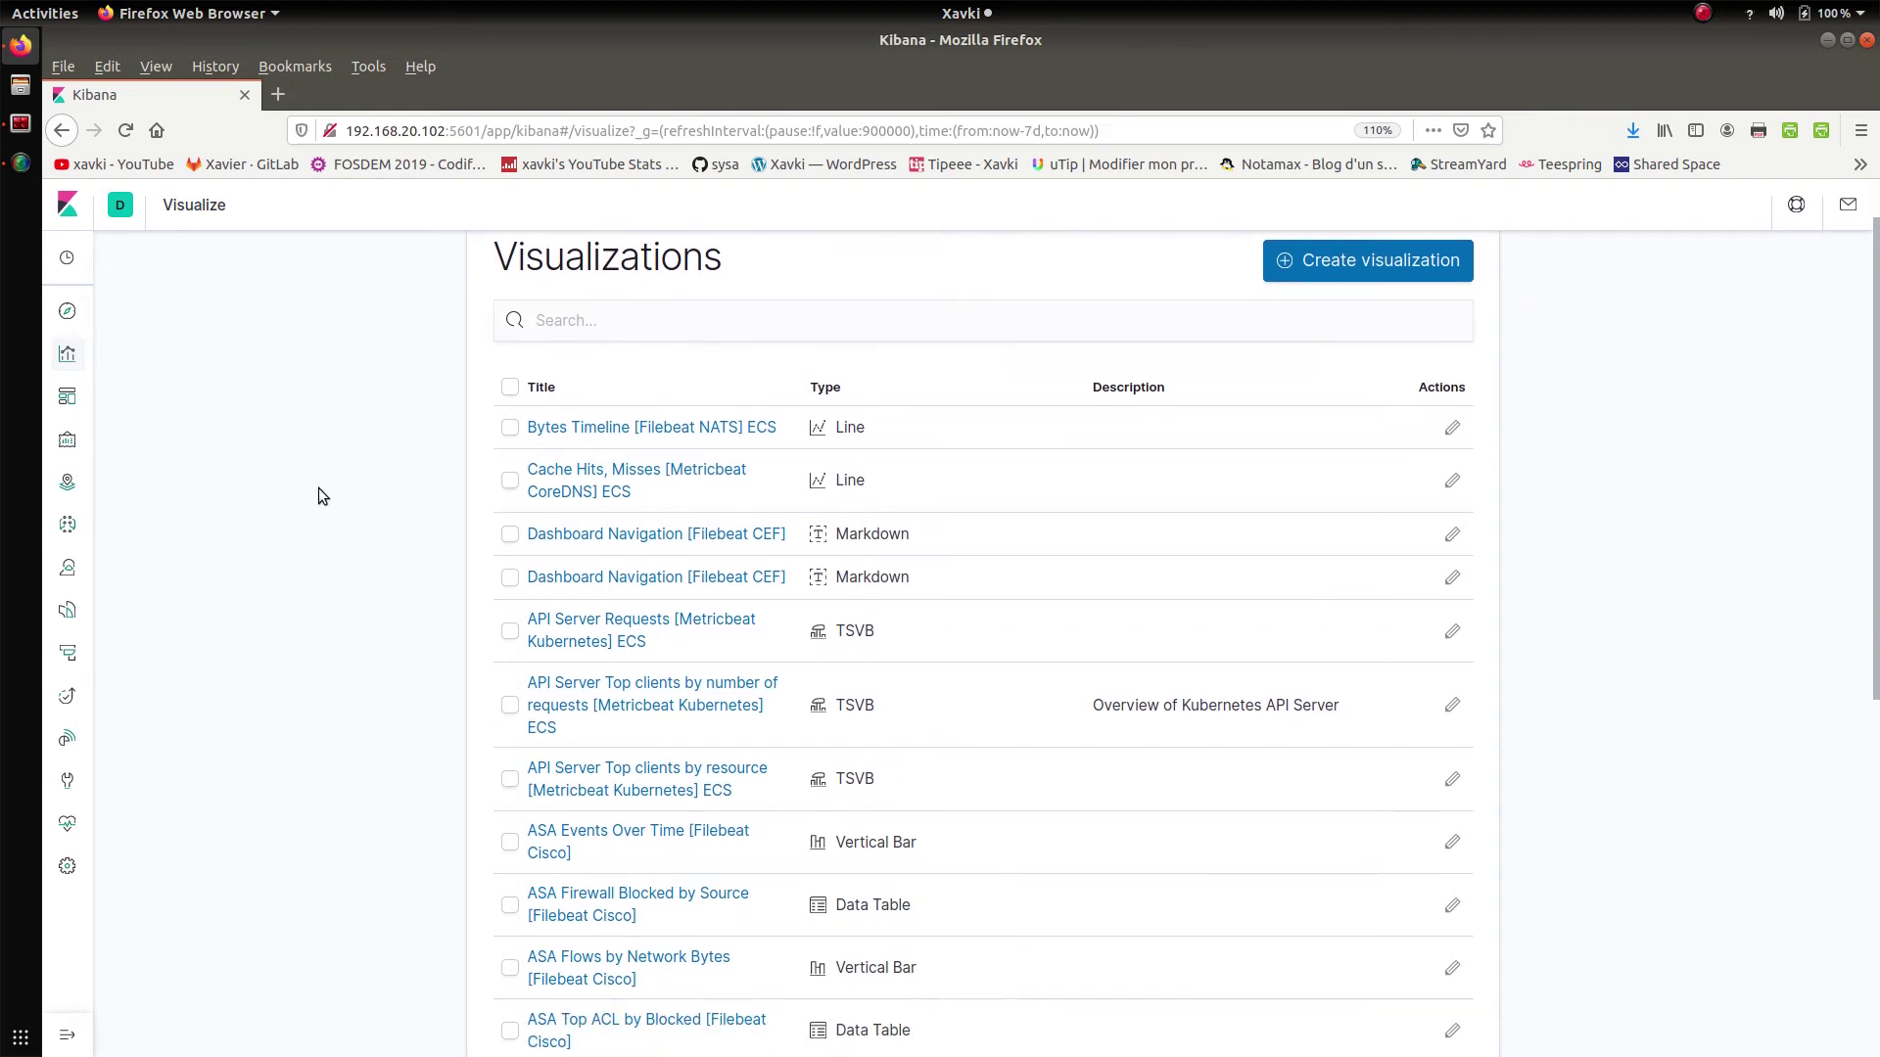
scroll(319, 488, "down", 3)
scroll(319, 488, "up", 6)
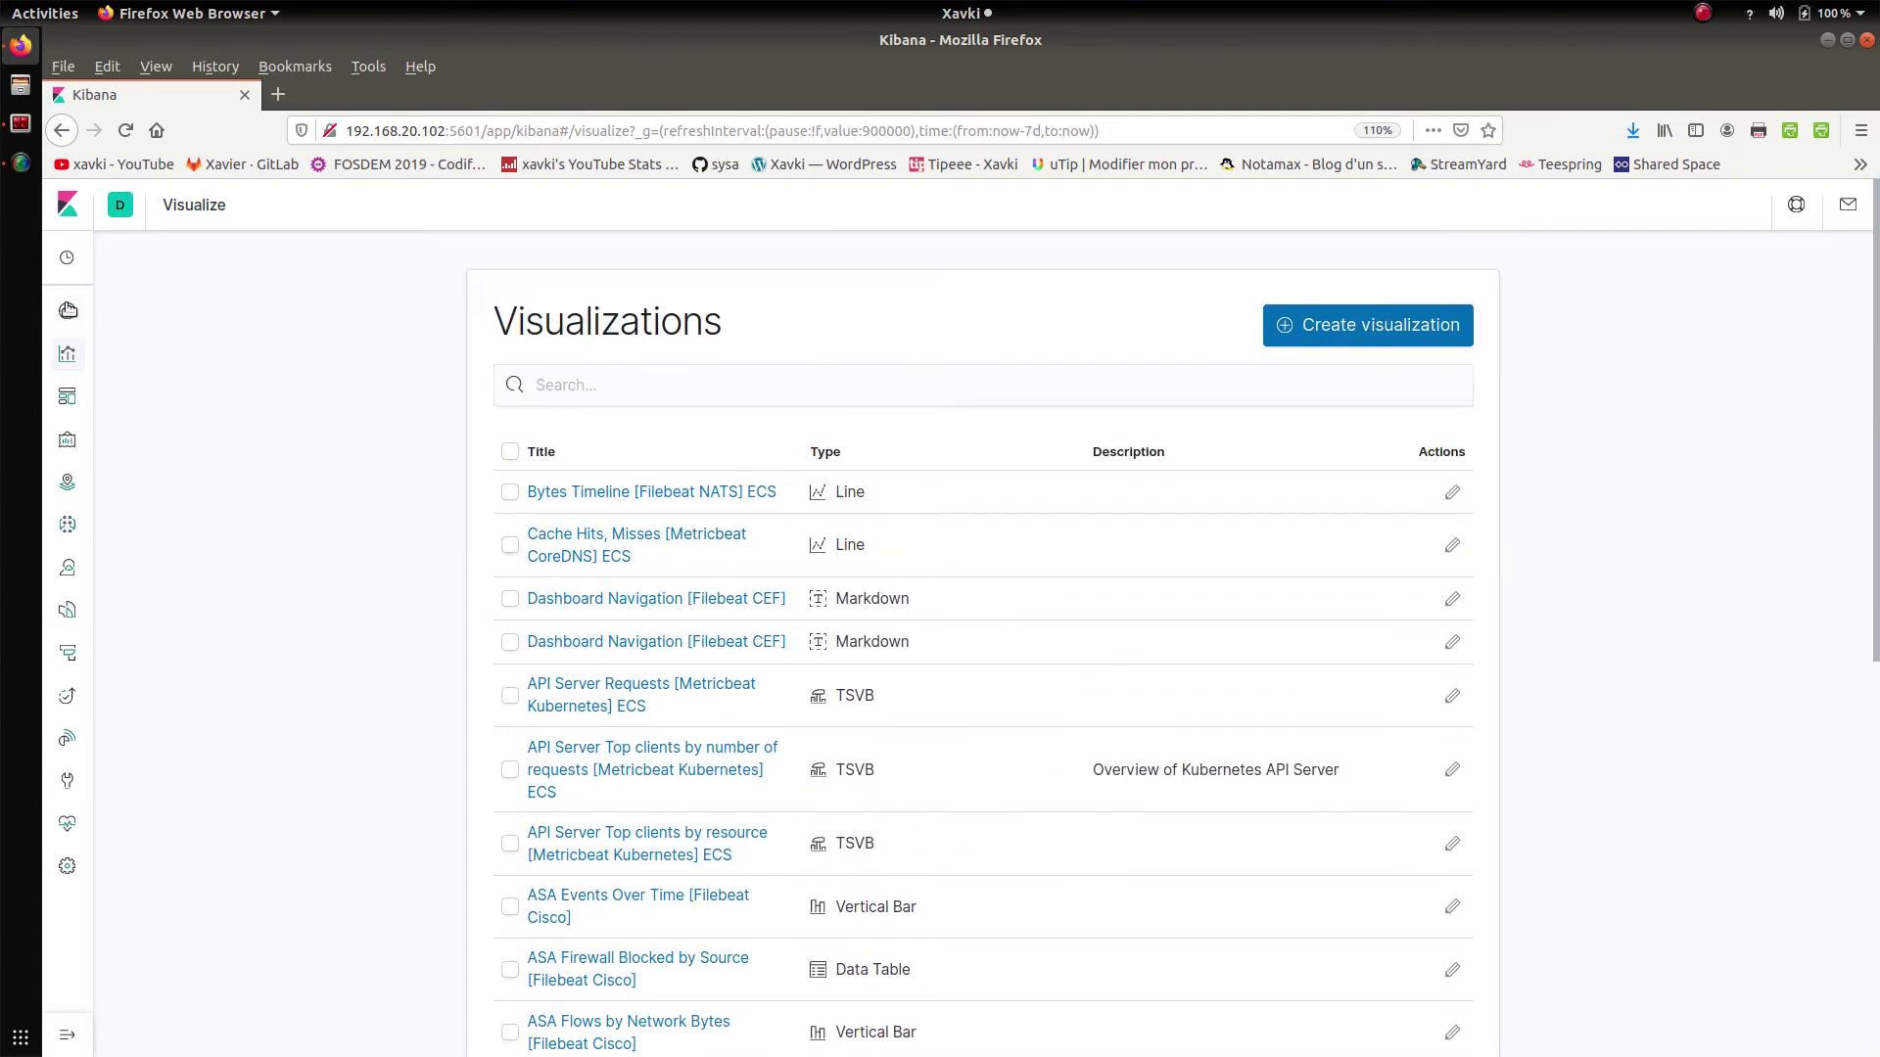
Open the [Logs] Web Traffic dashboard from the side navigation and examine its Sample Logs Data description and title
left_click(68, 1034)
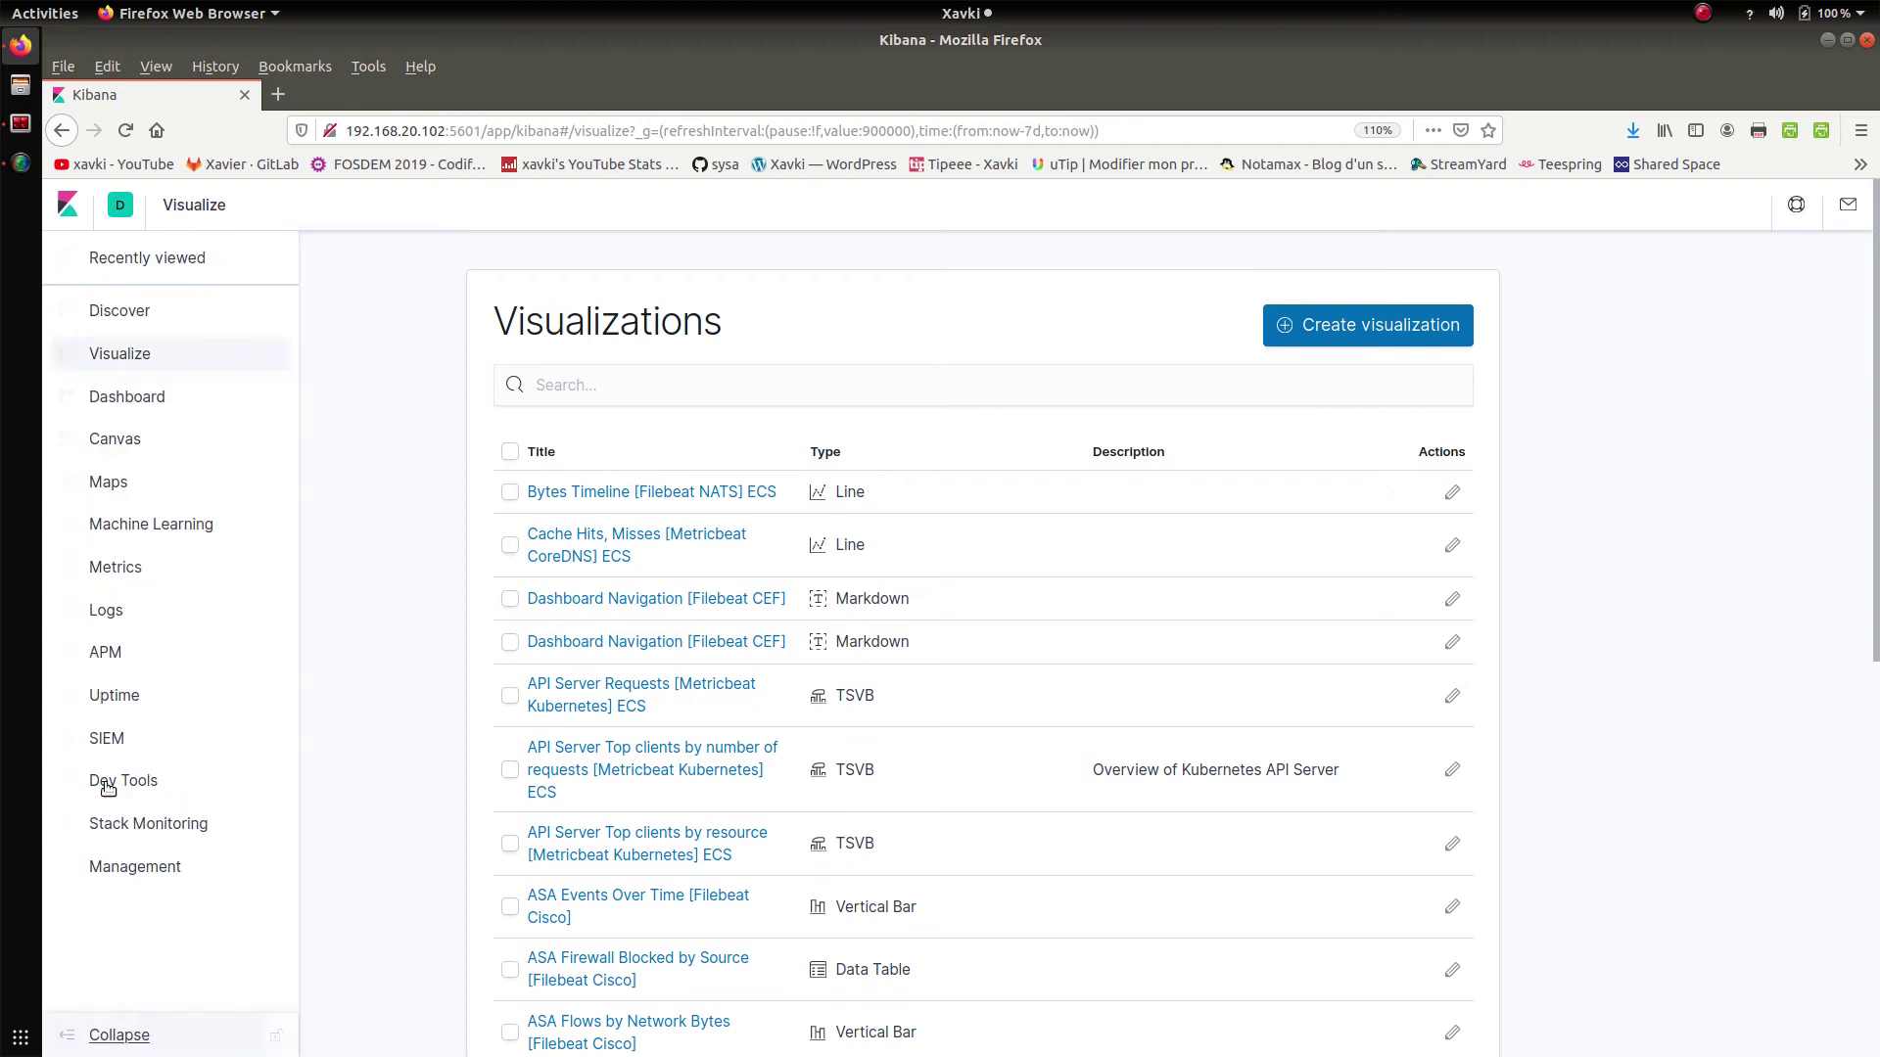
left_click(140, 402)
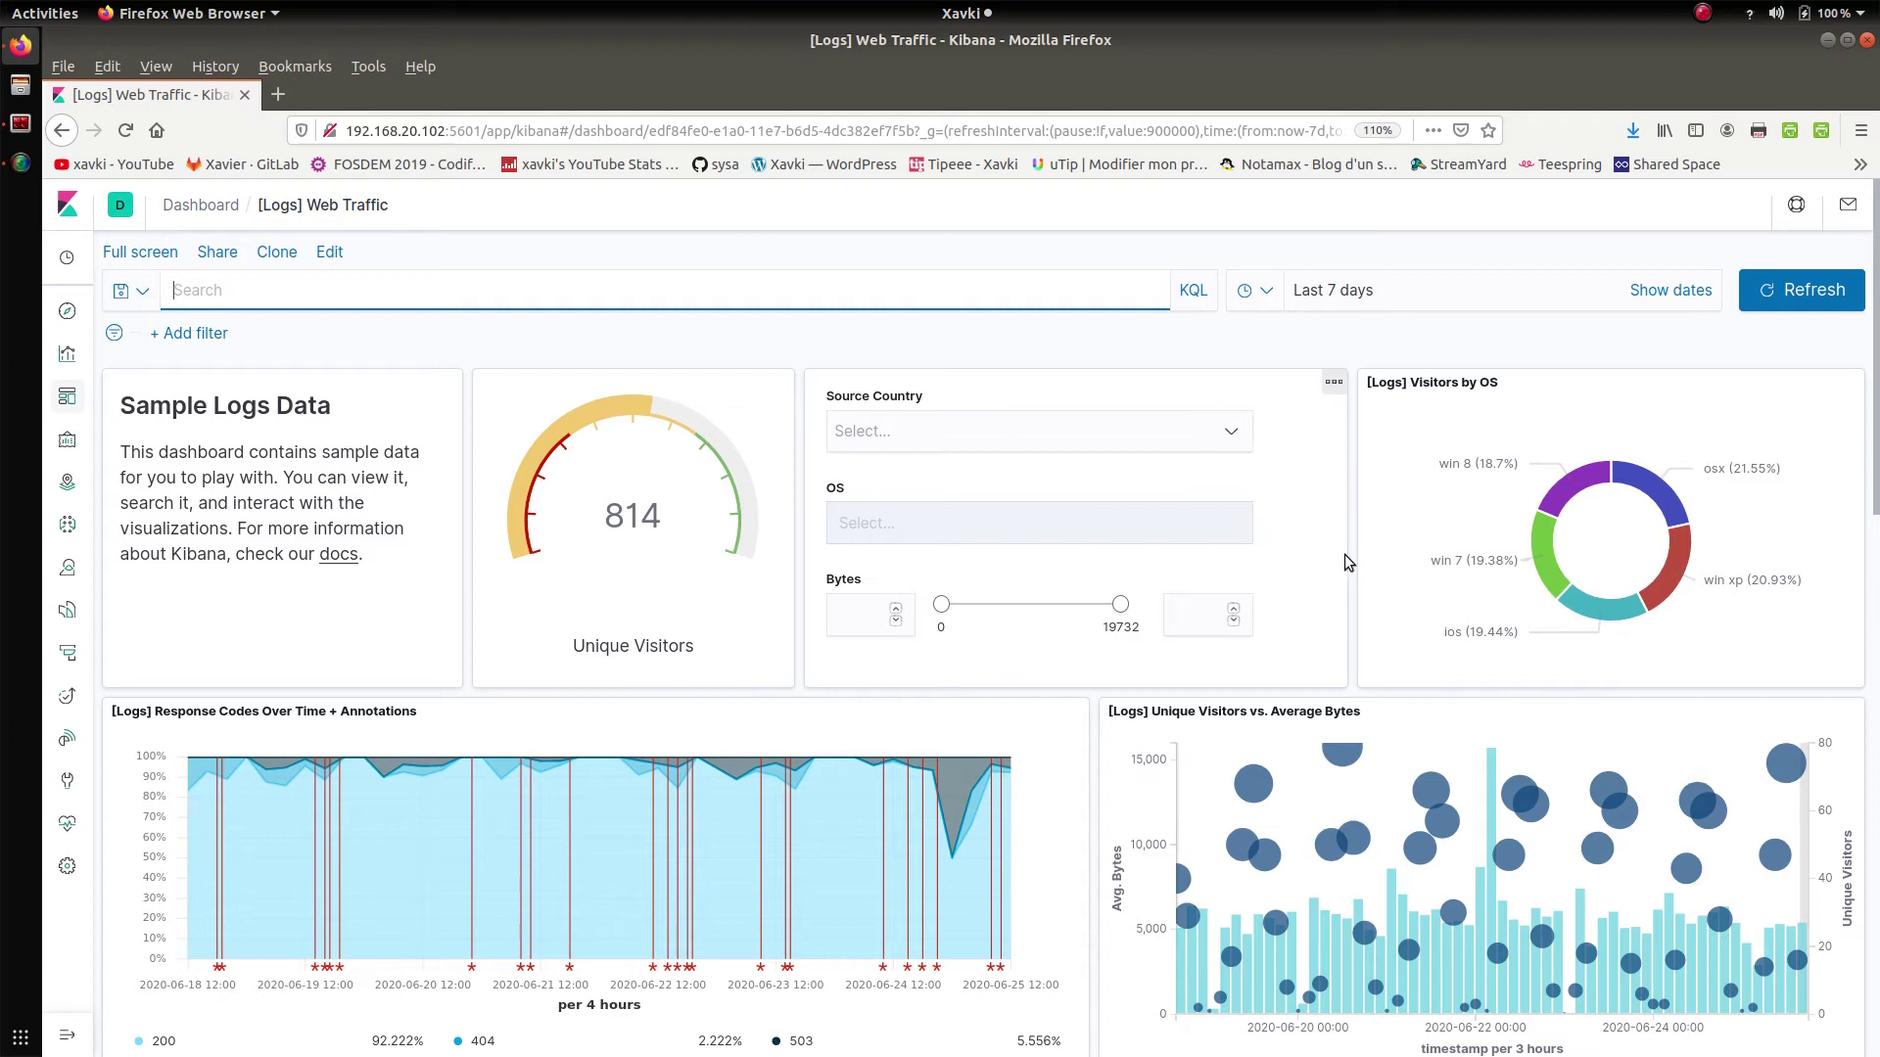
mouse_move(1580, 494)
left_click_drag(385, 666, 199, 478)
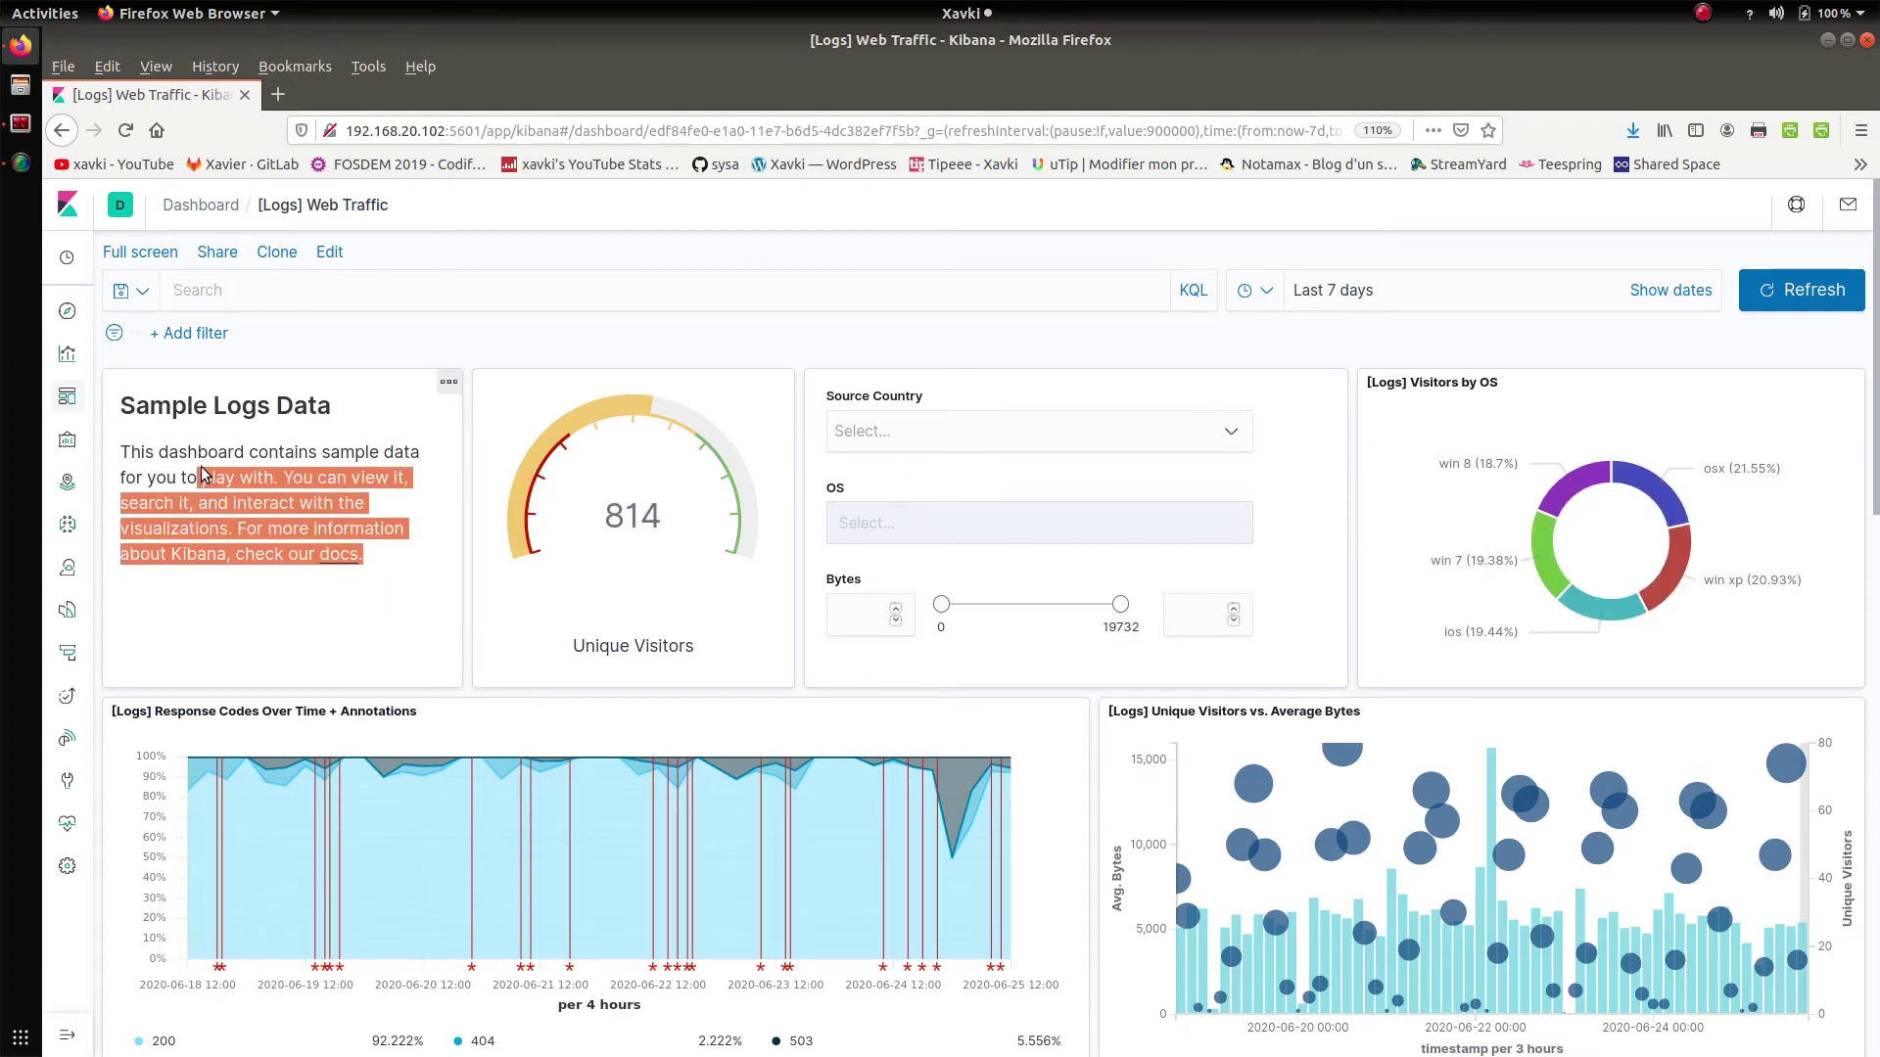
left_click(313, 603)
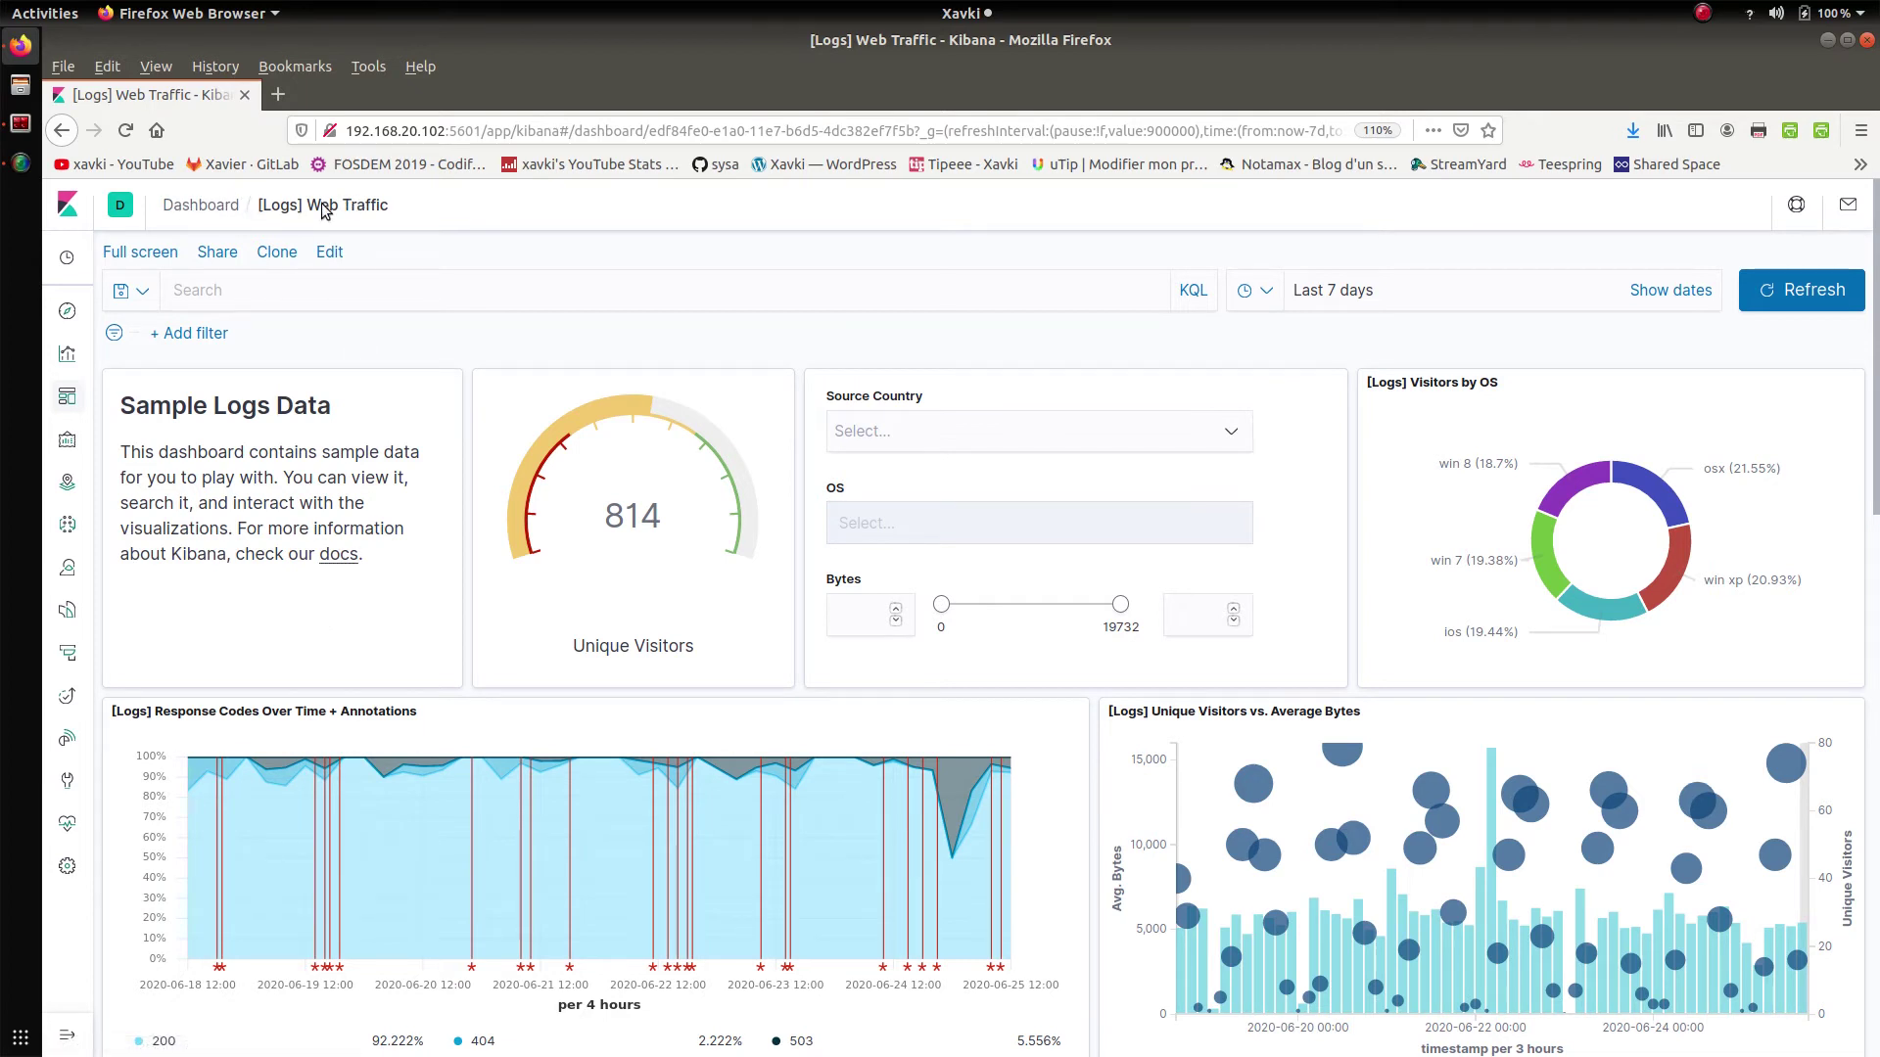
left_click_drag(388, 208, 260, 210)
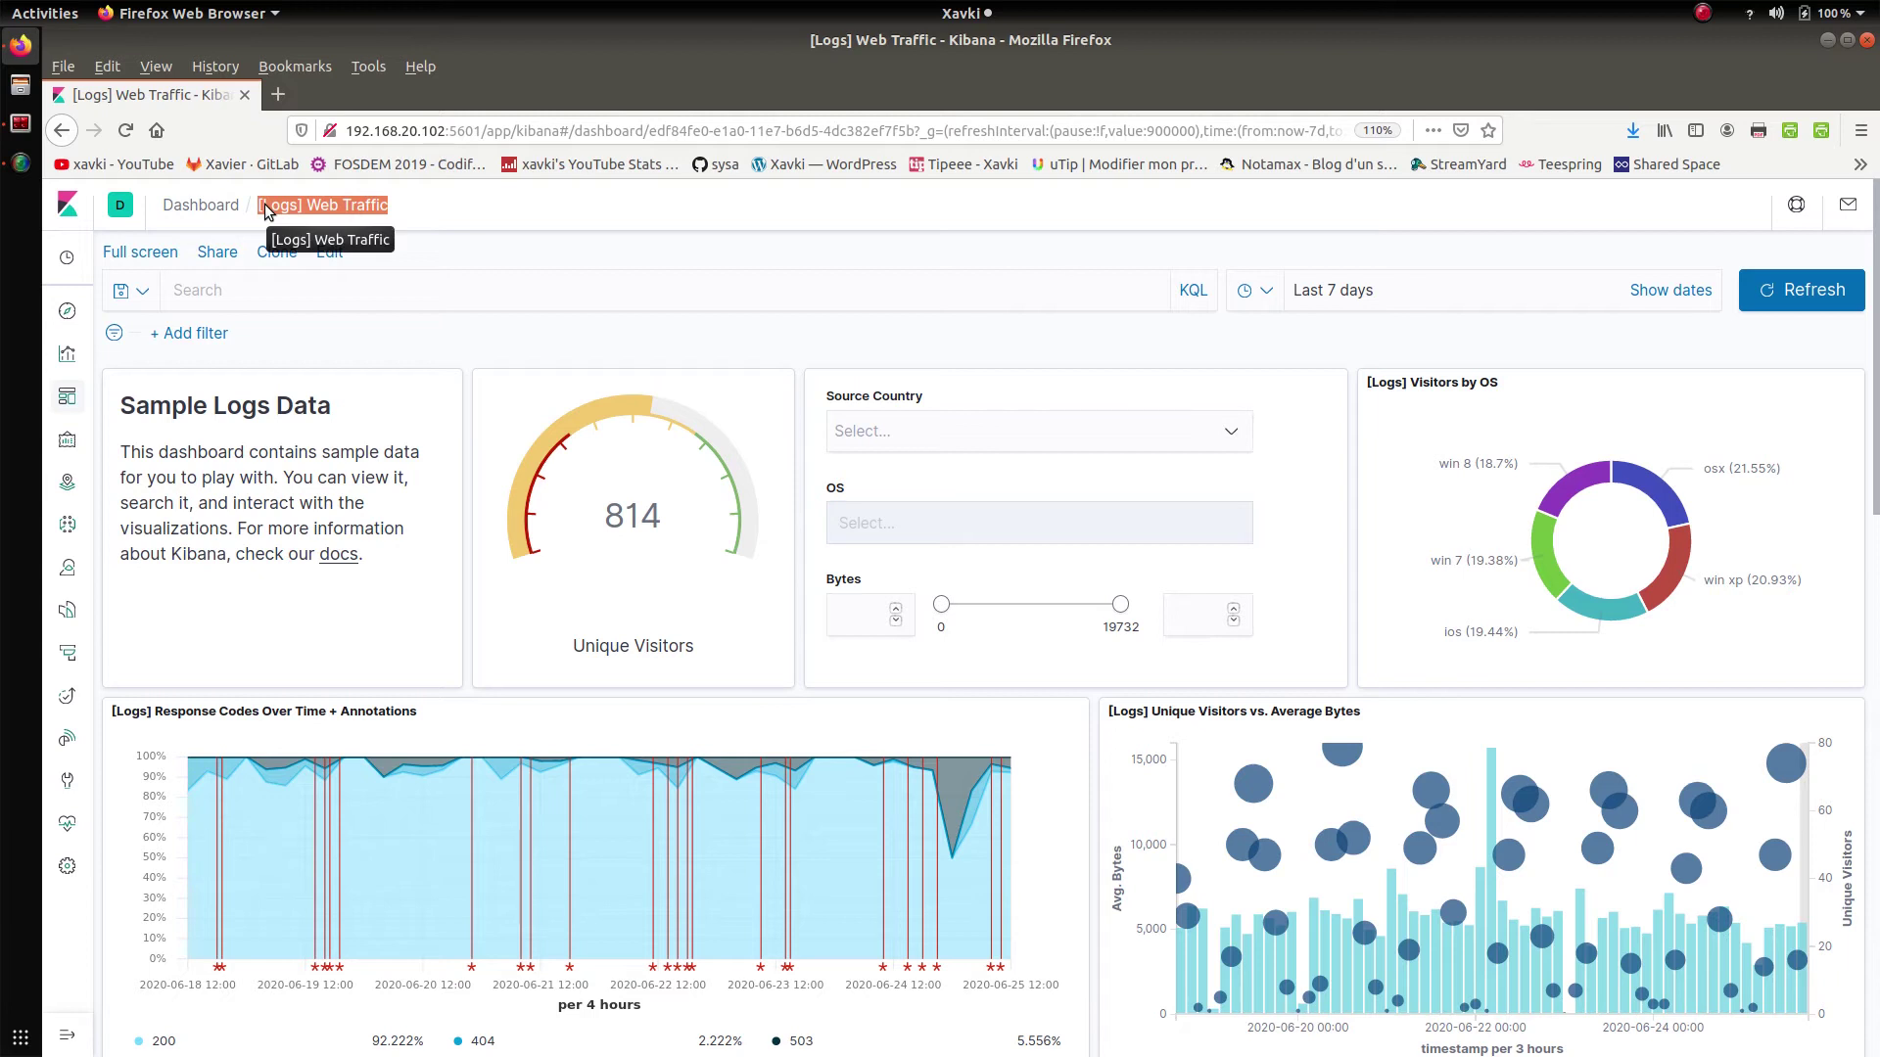
Go back to the list of all dashboards, look through it, and search it for "logs"
left_click(189, 208)
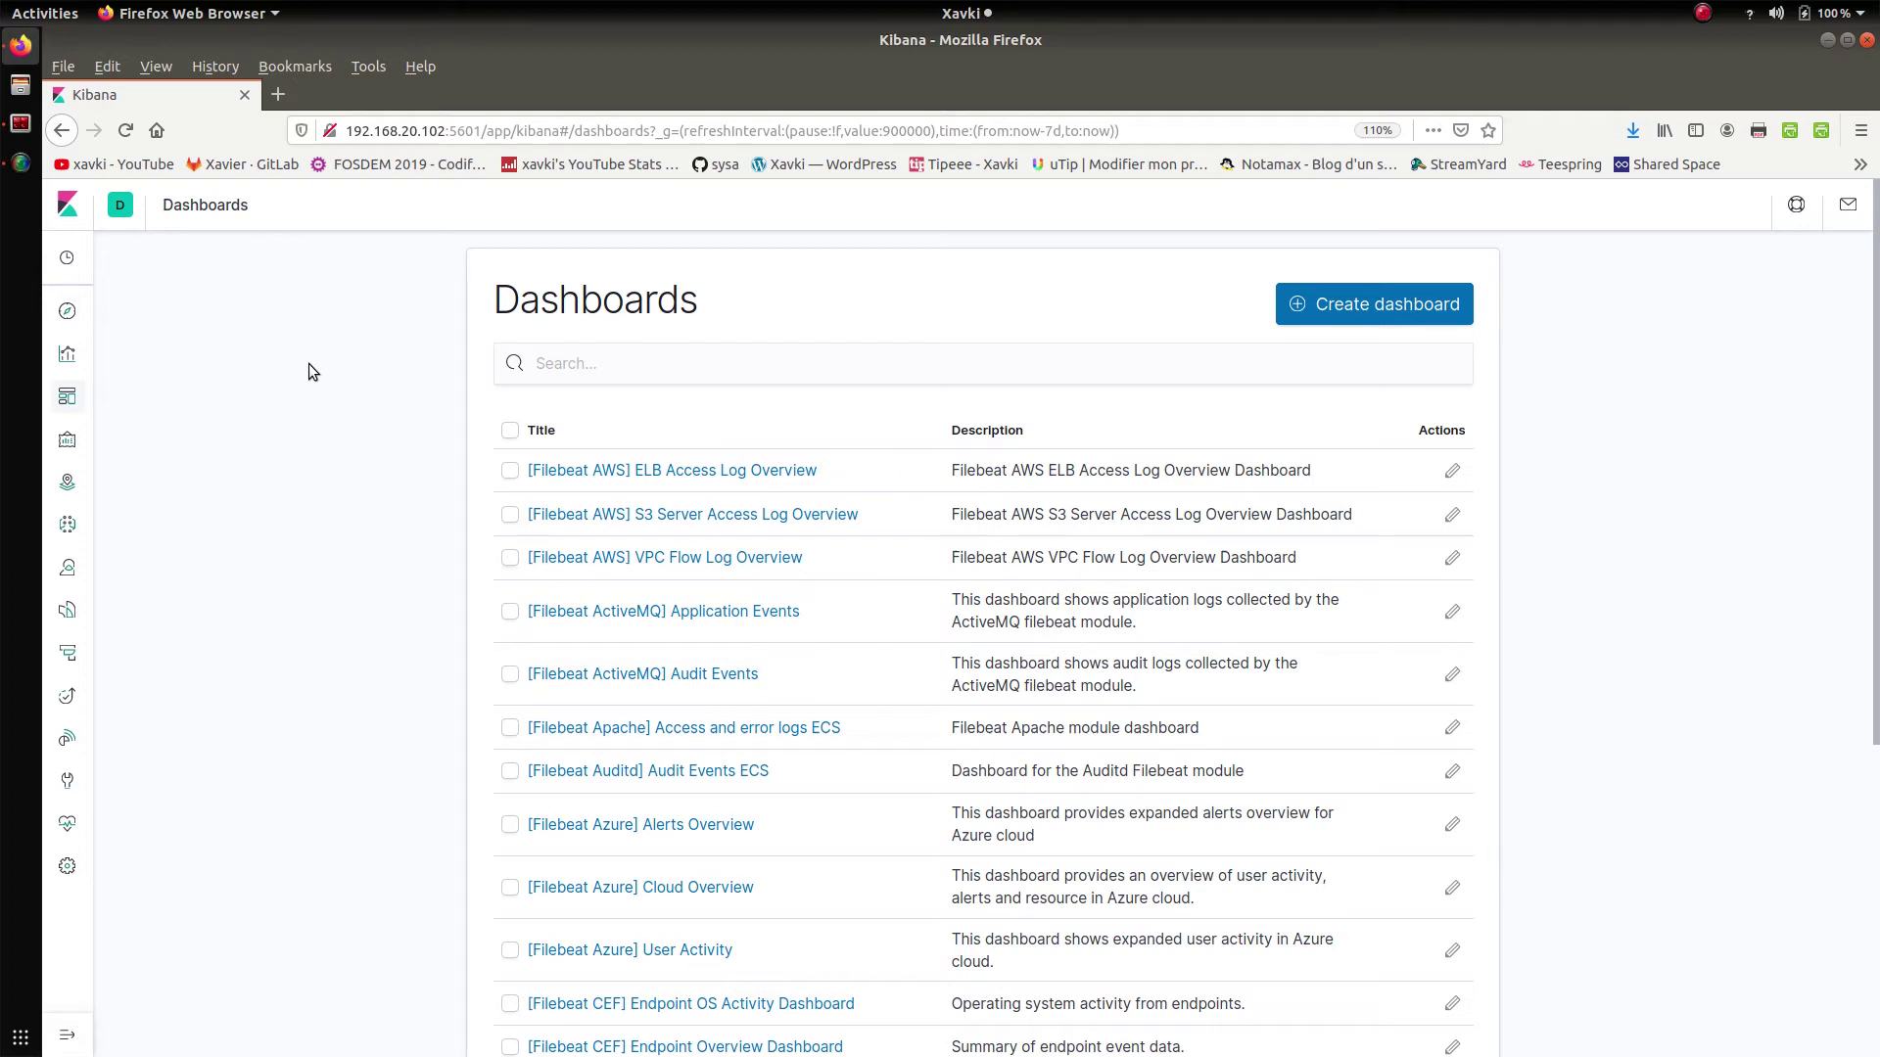
scroll(309, 371, "down", 2)
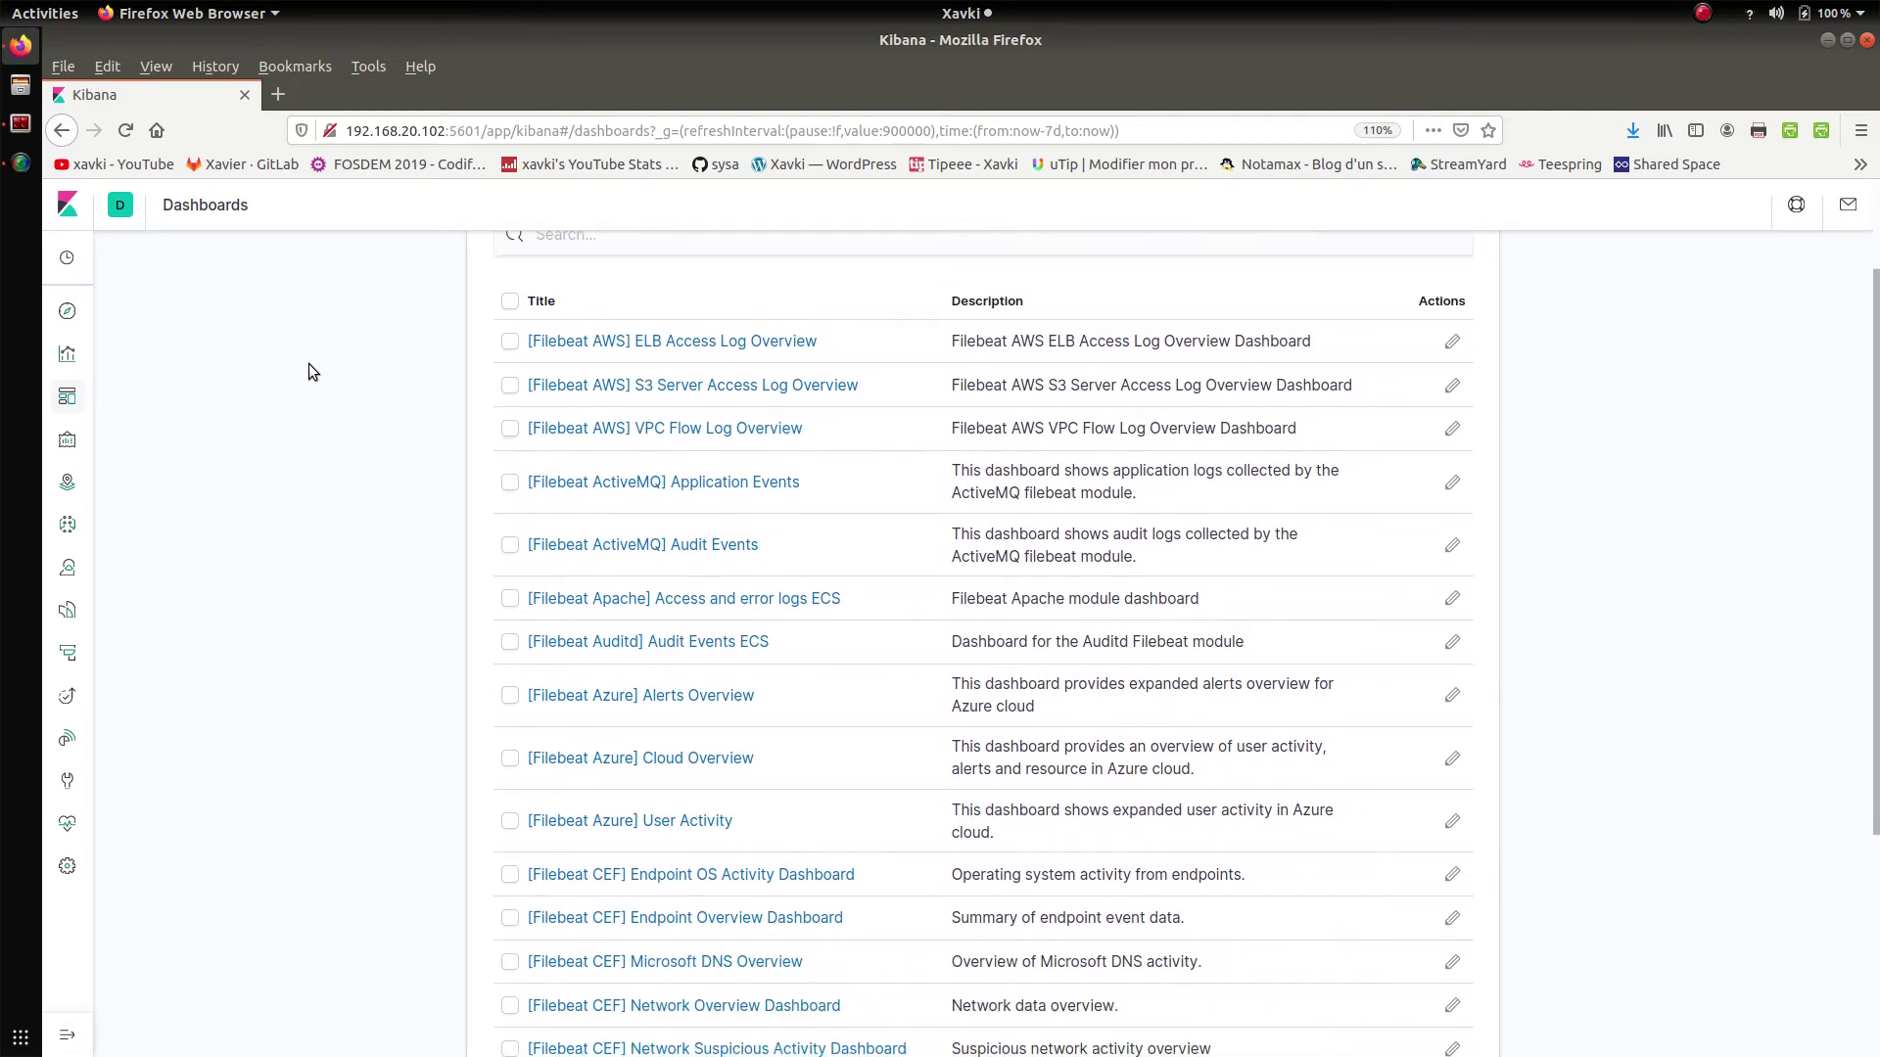
scroll(308, 371, "up", 2)
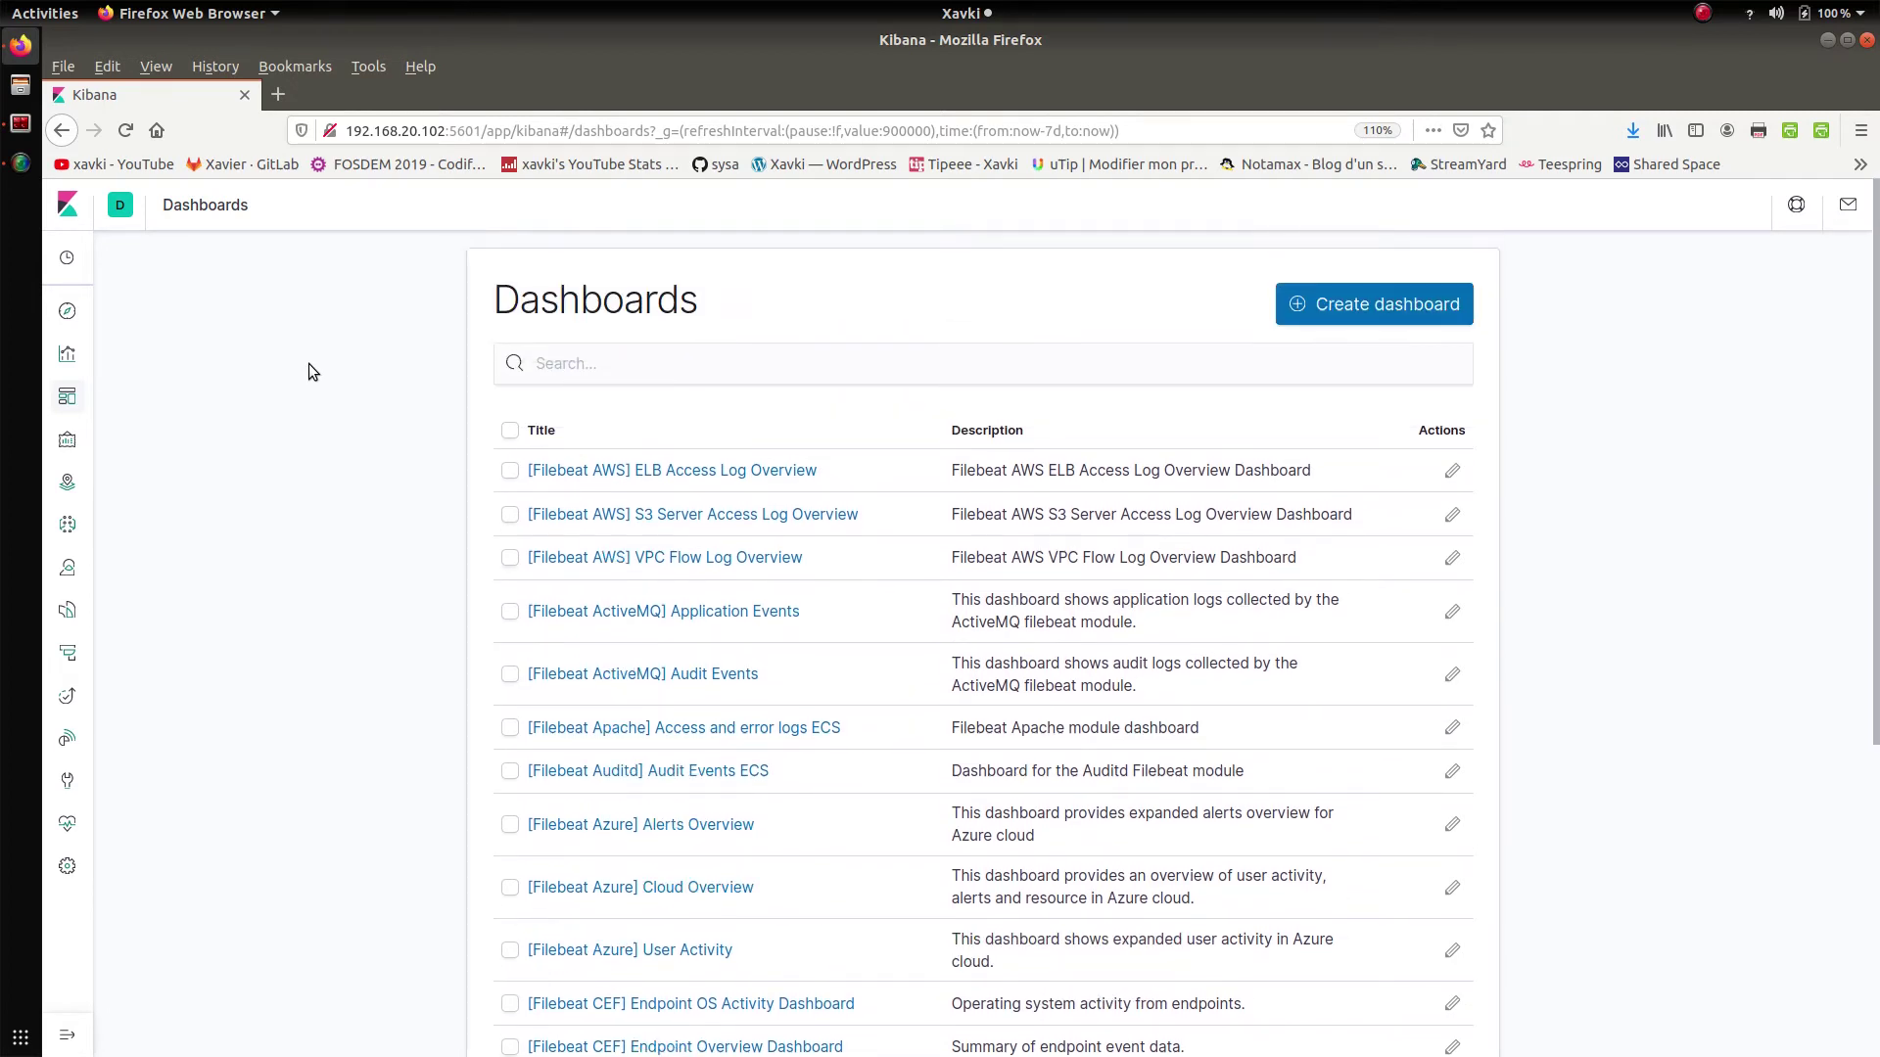
left_click(631, 366)
type("logs")
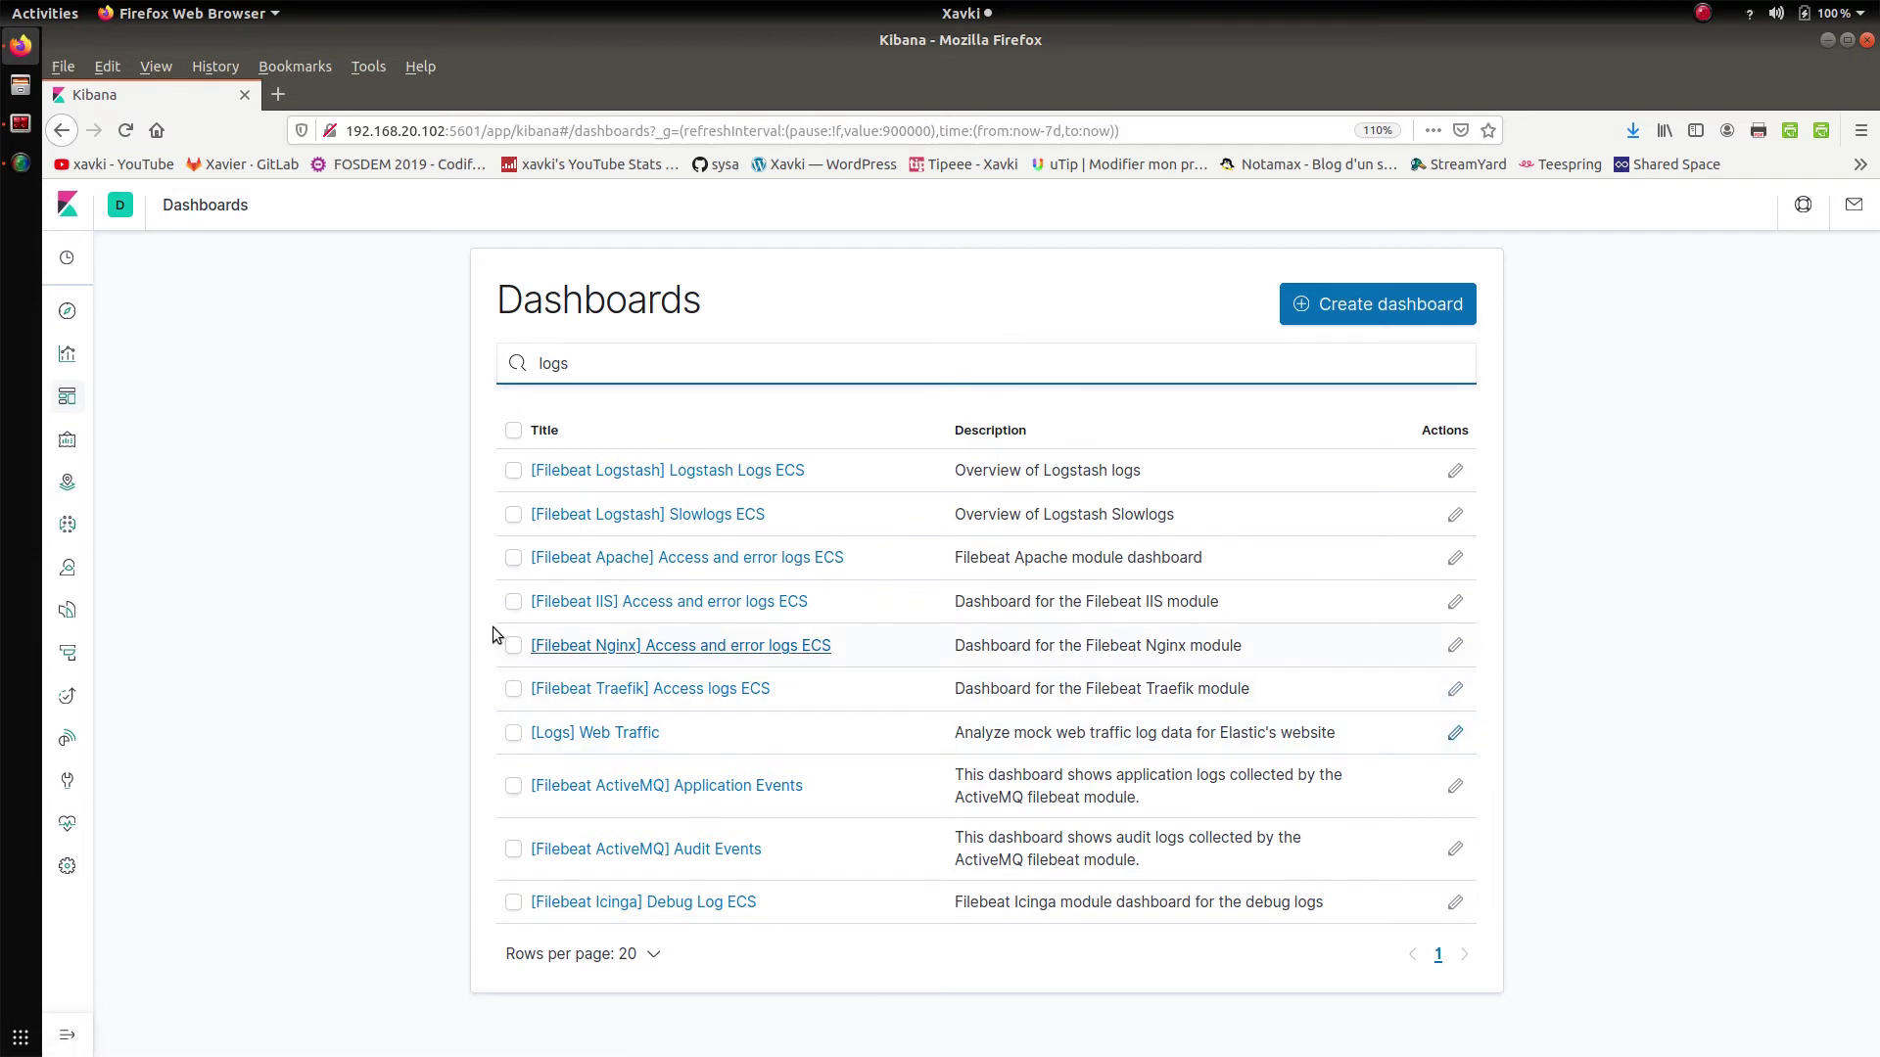
left_click(359, 637)
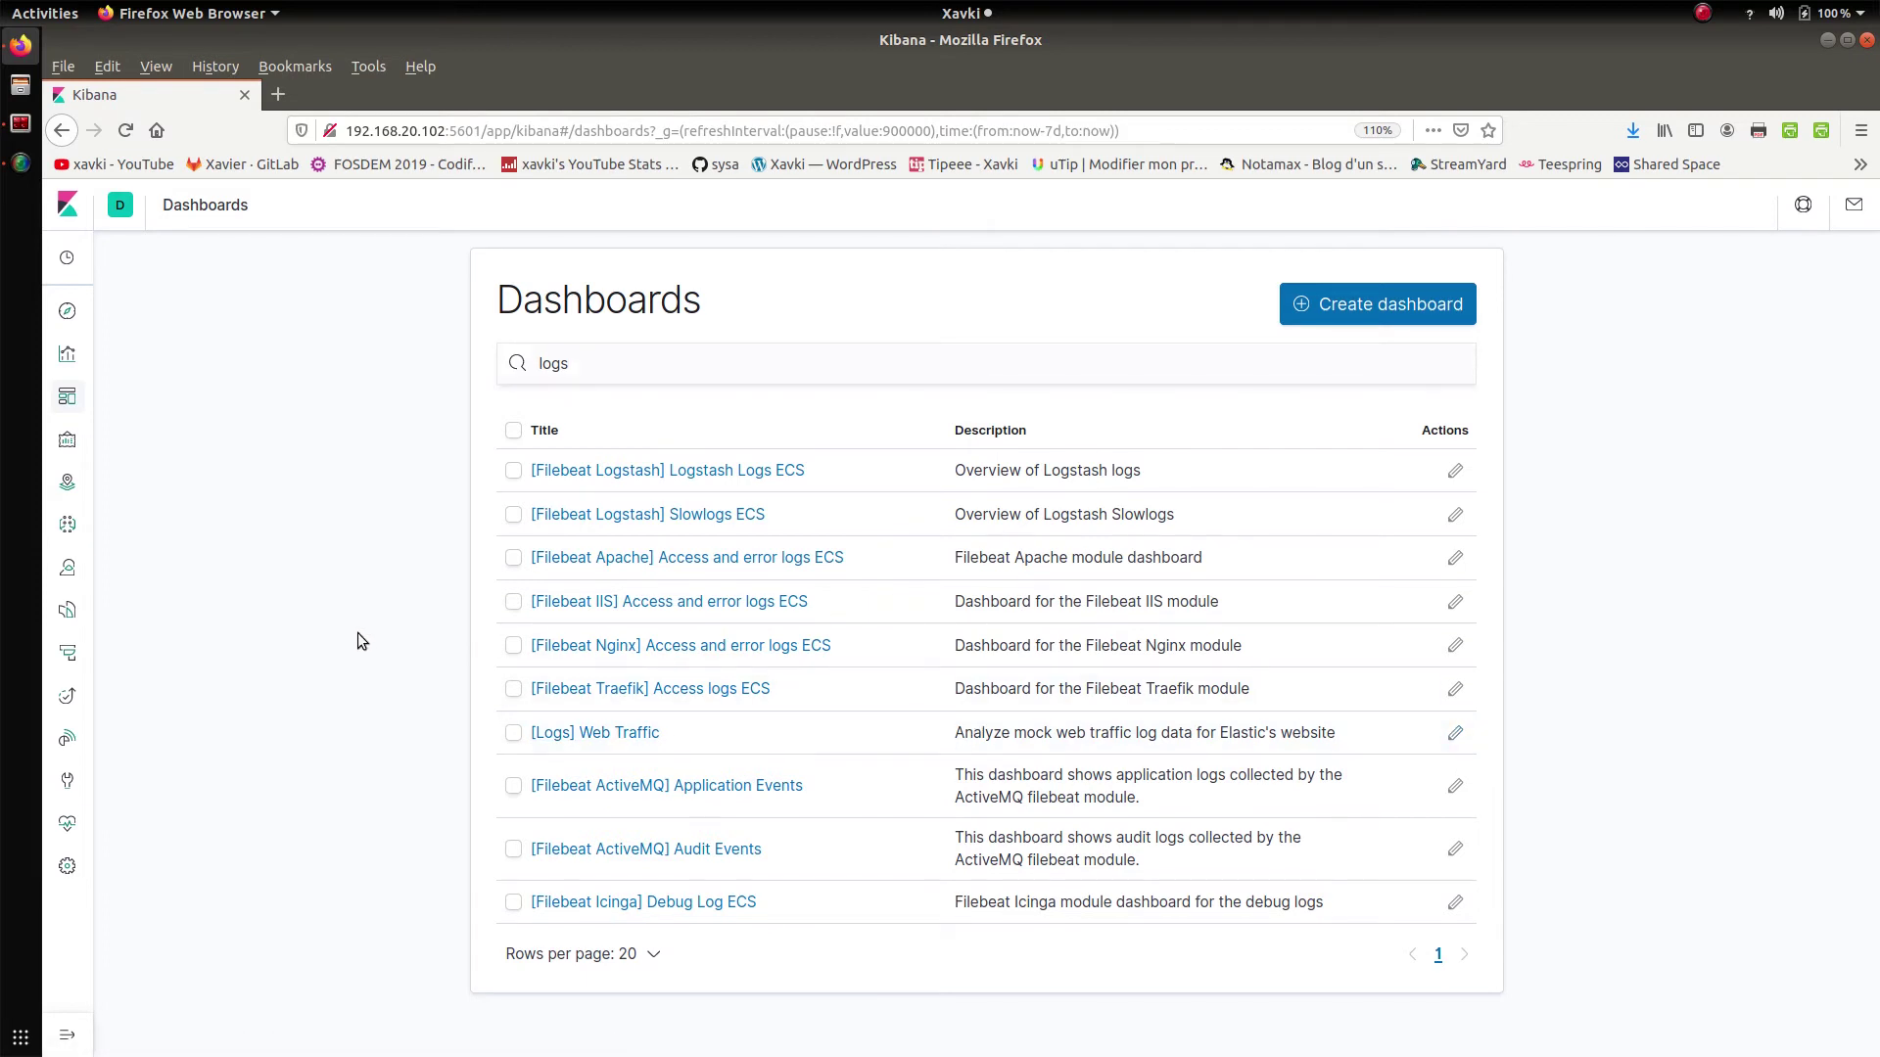
Open the [Logs] Web Traffic workpad in Canvas, view it in full screen, and return to the normal view
left_click(70, 441)
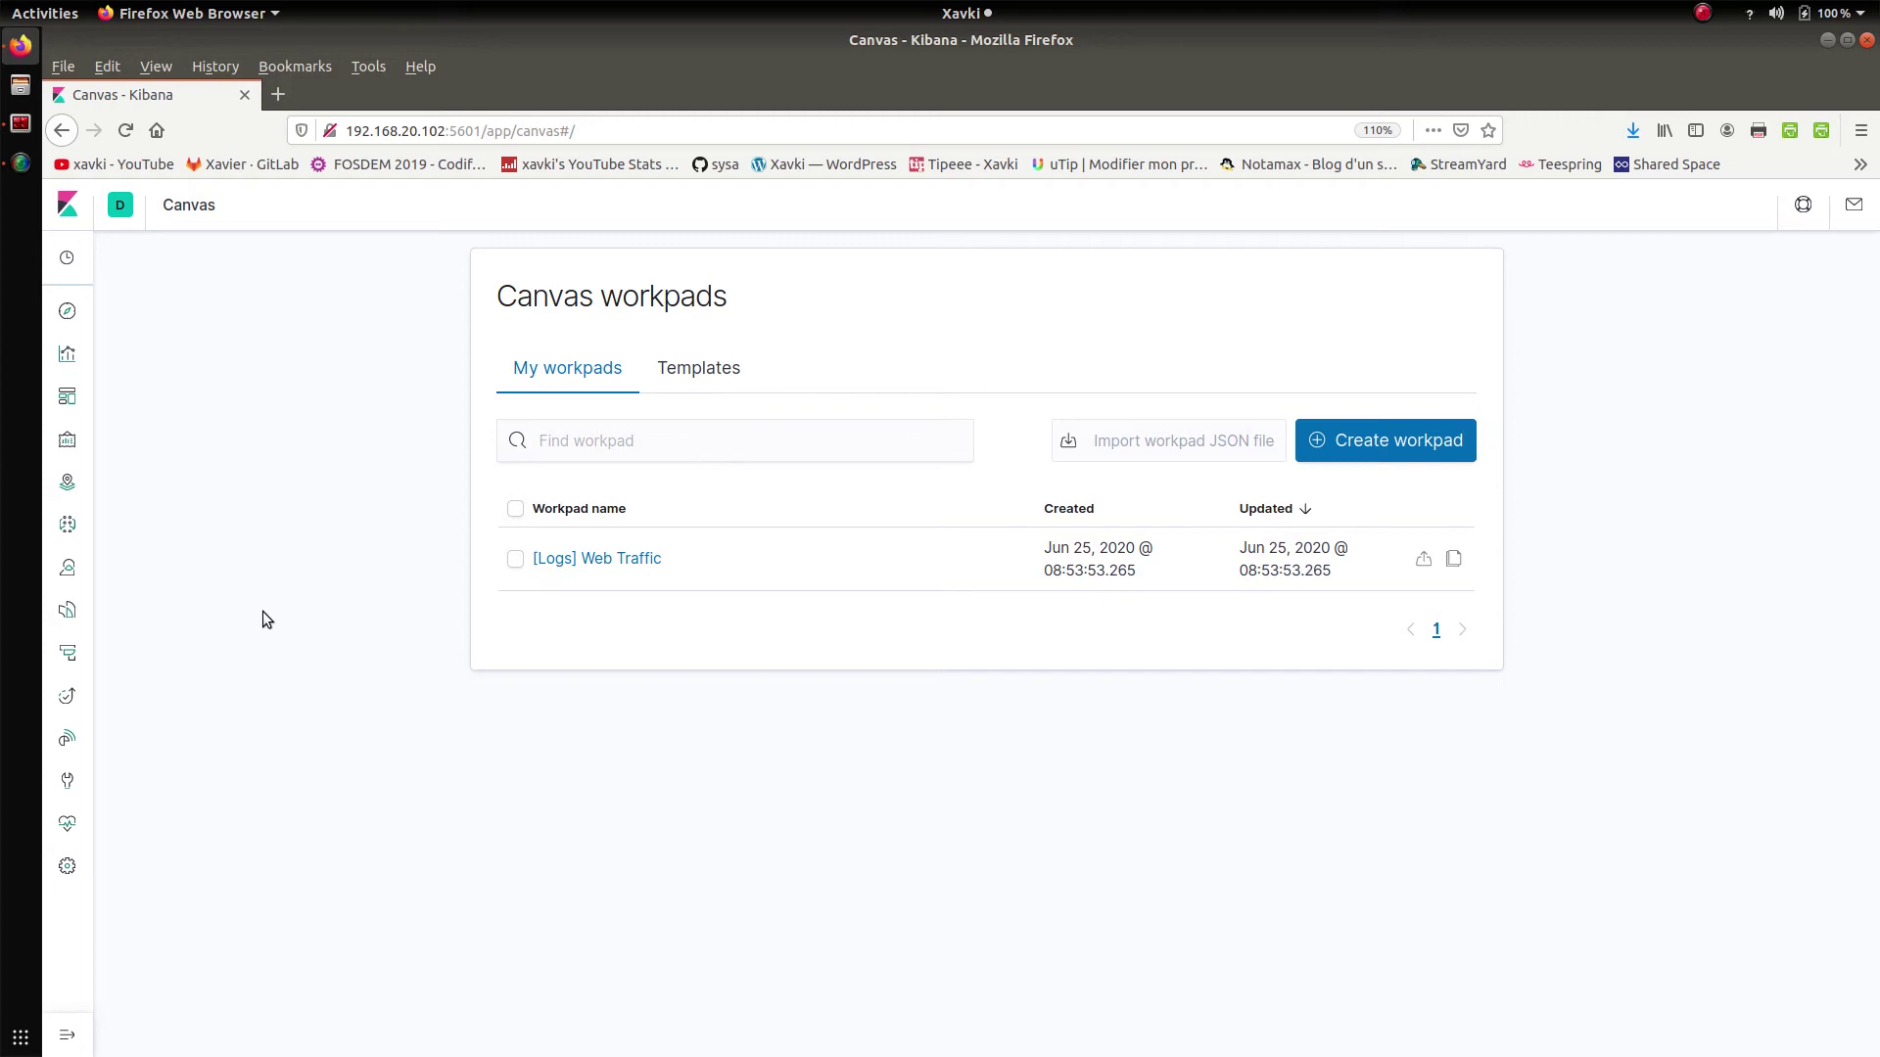
left_click(613, 560)
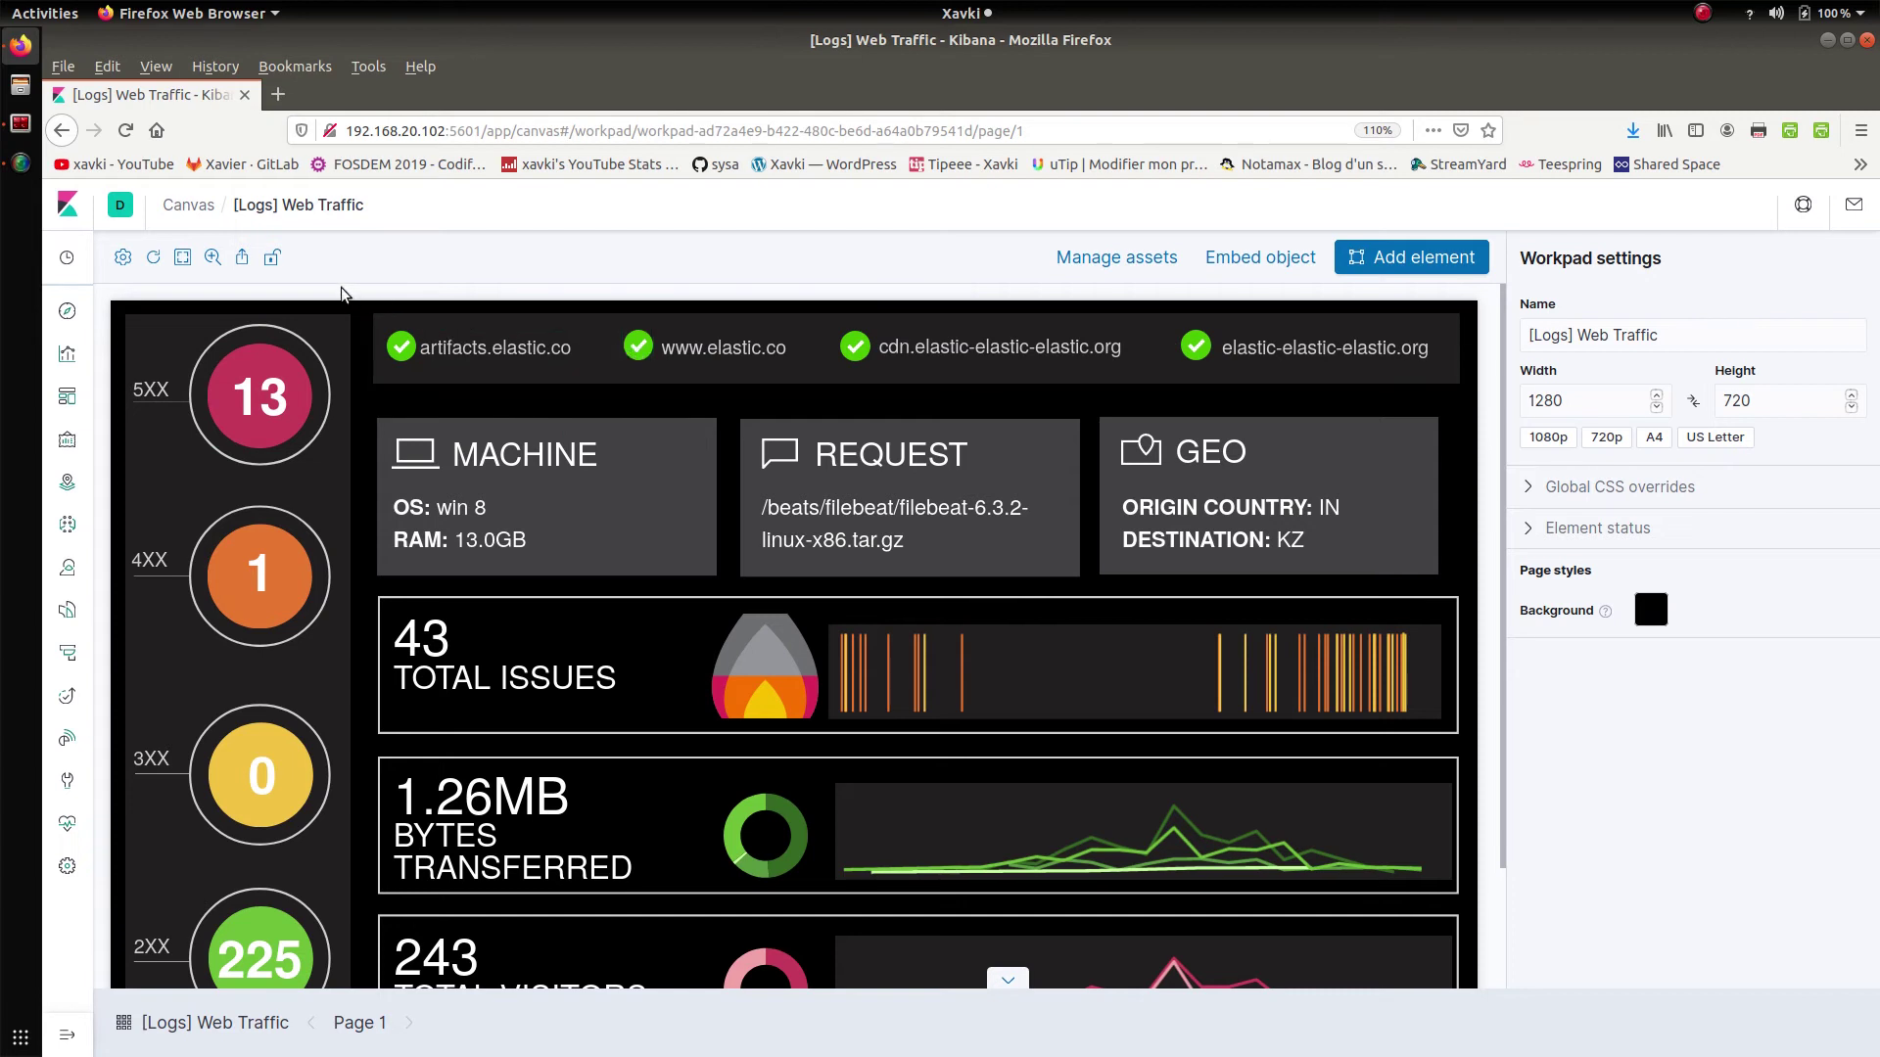
left_click(181, 258)
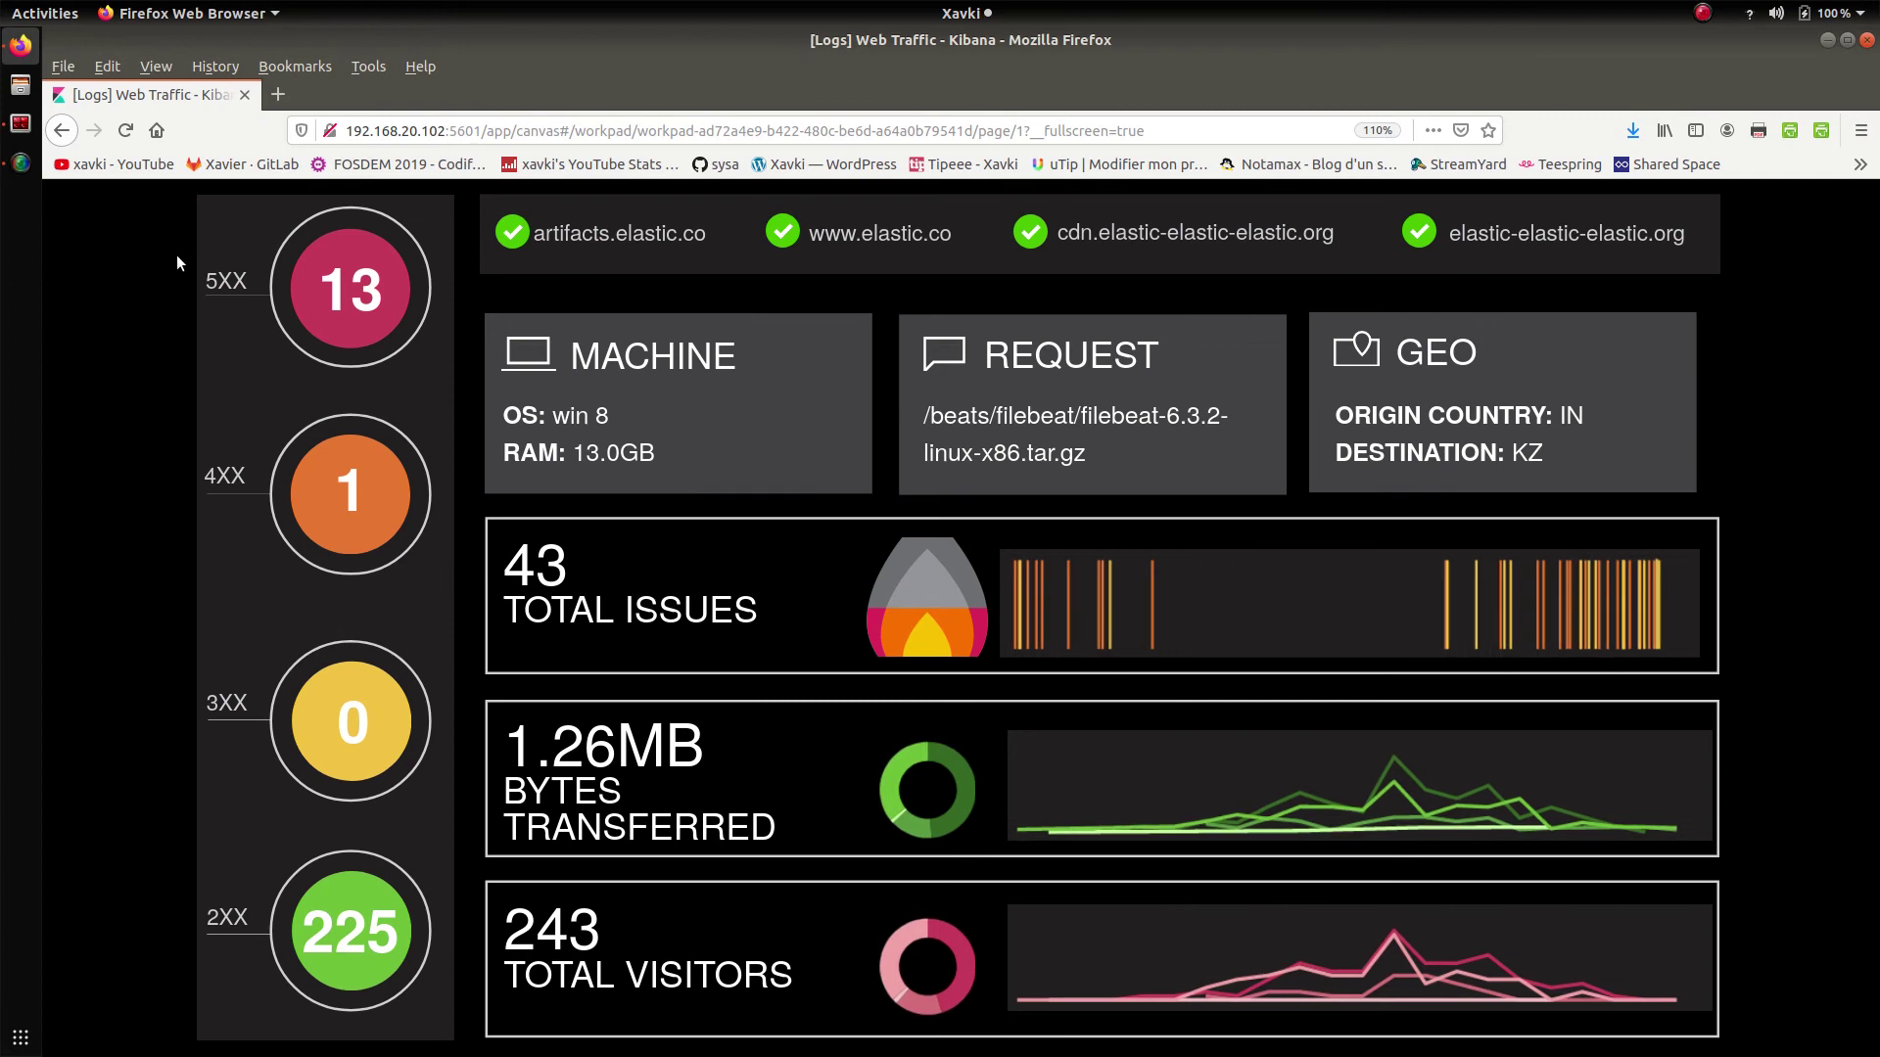
key("Escape")
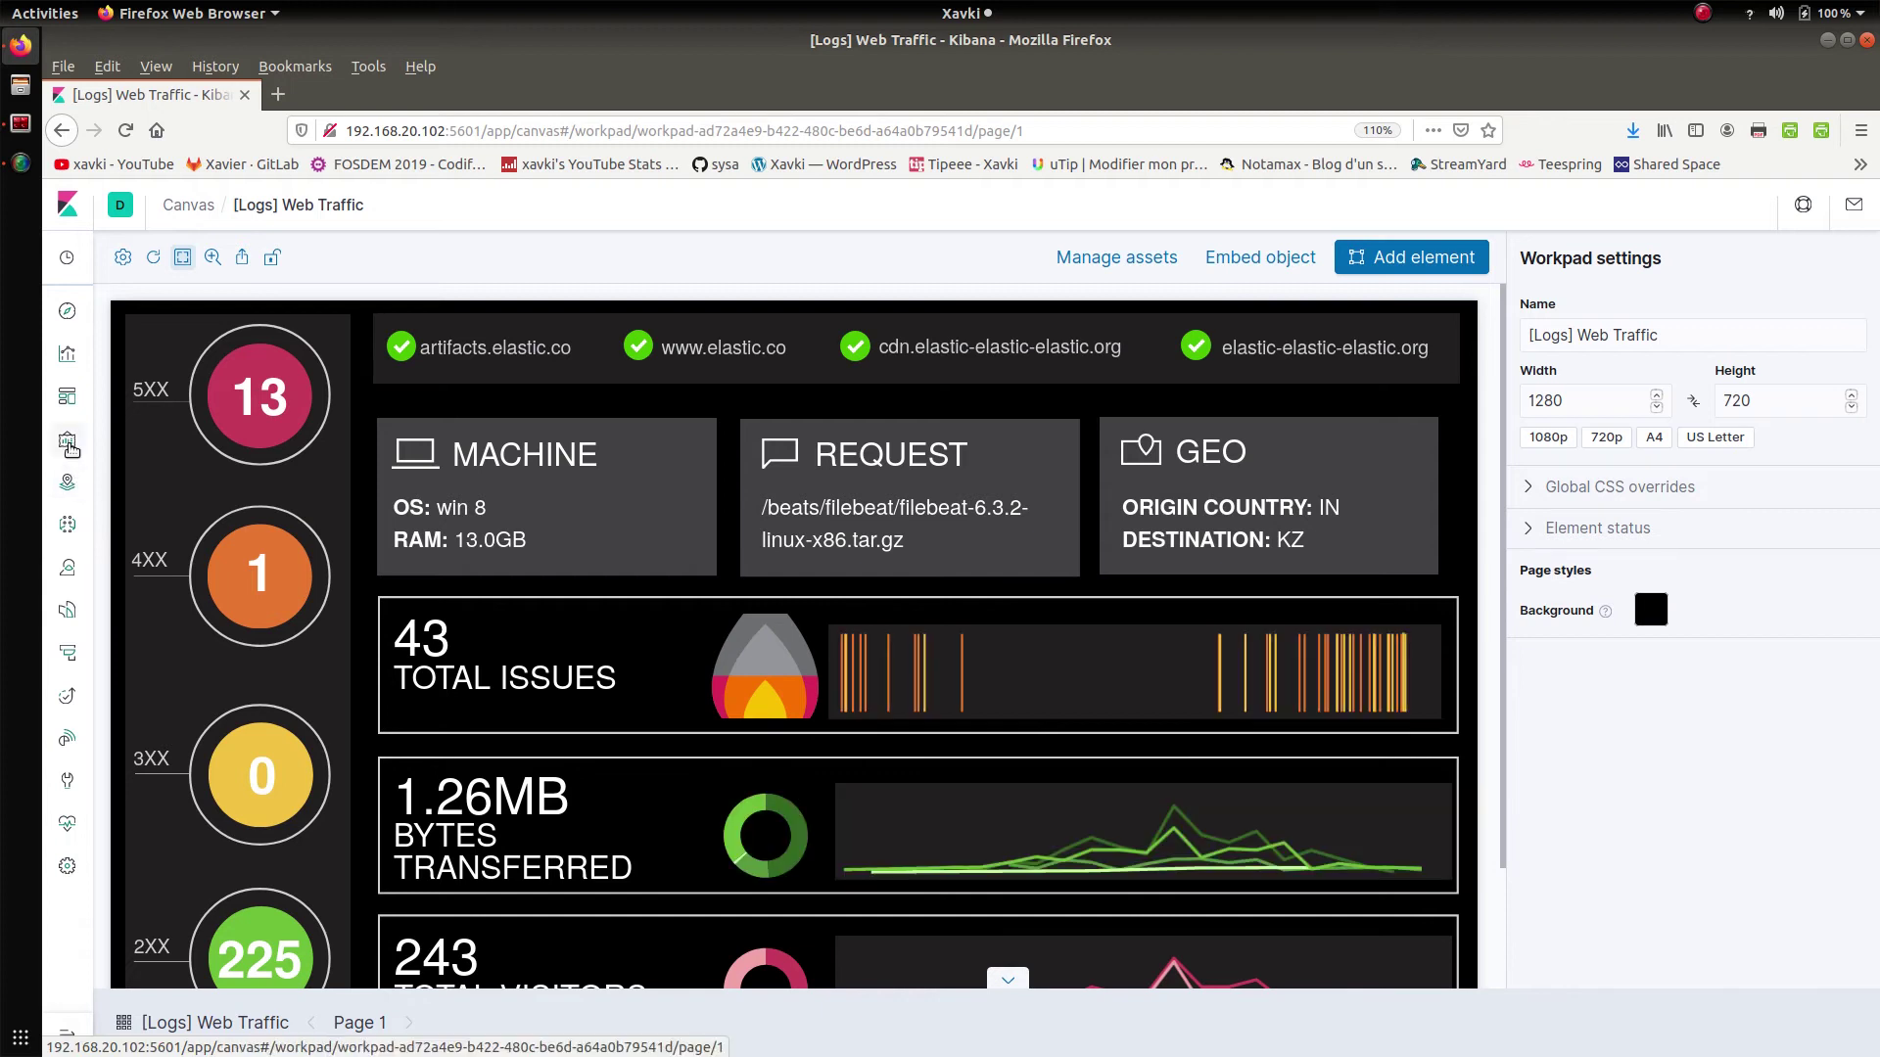
Open the [Logs] Total Requests and Bytes map in the Maps application
mouse_move(96, 910)
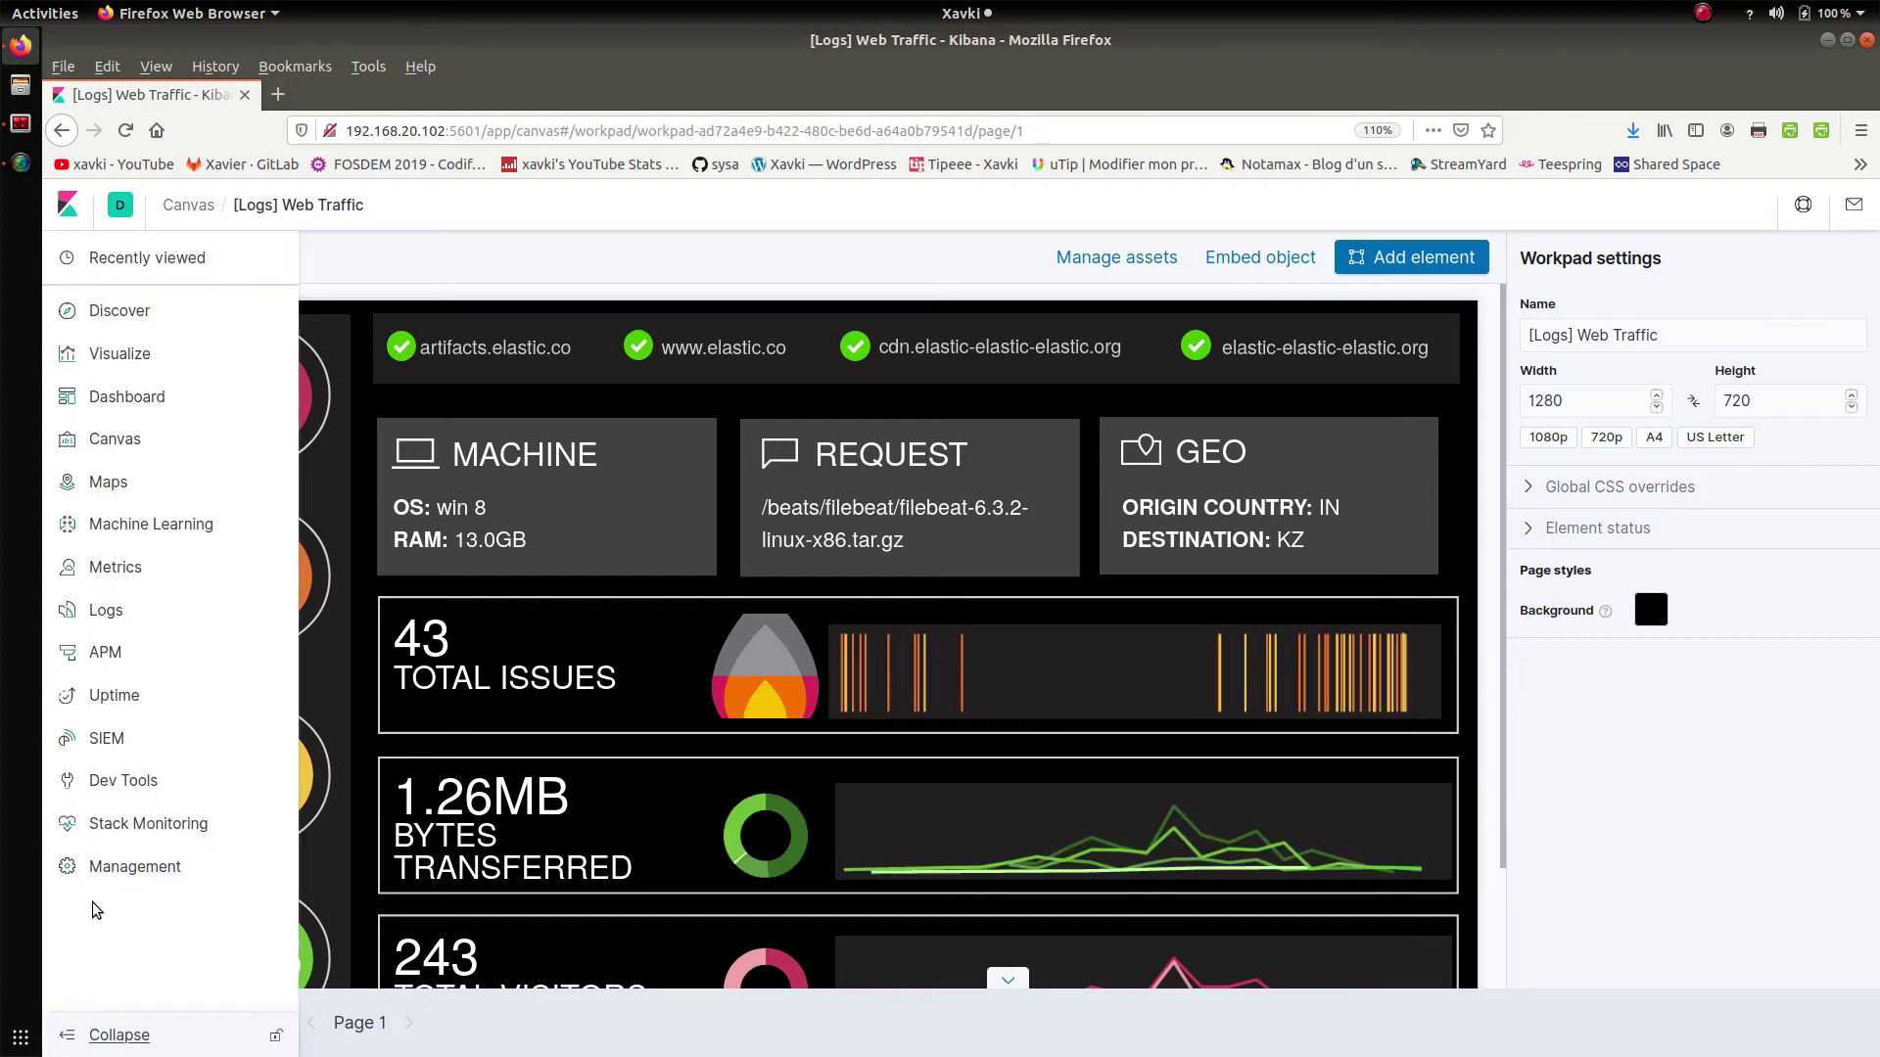
left_click(104, 478)
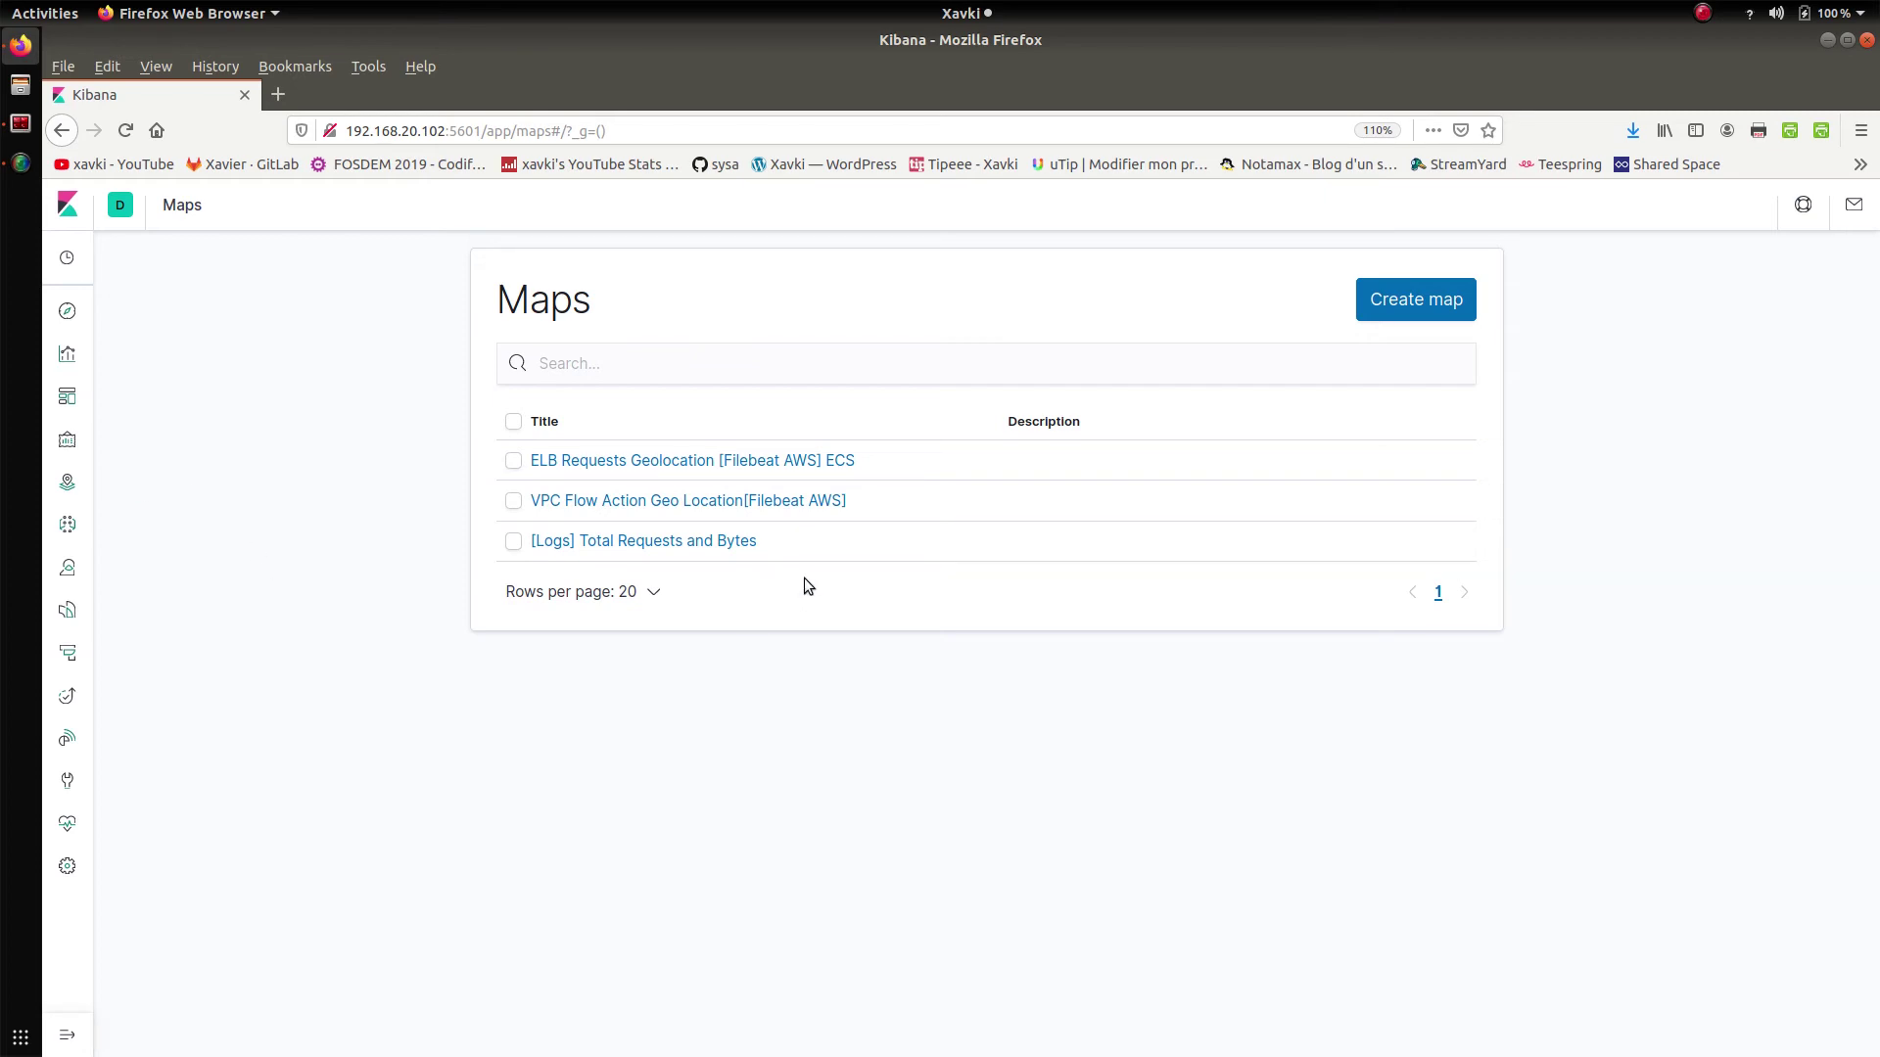
left_click(626, 543)
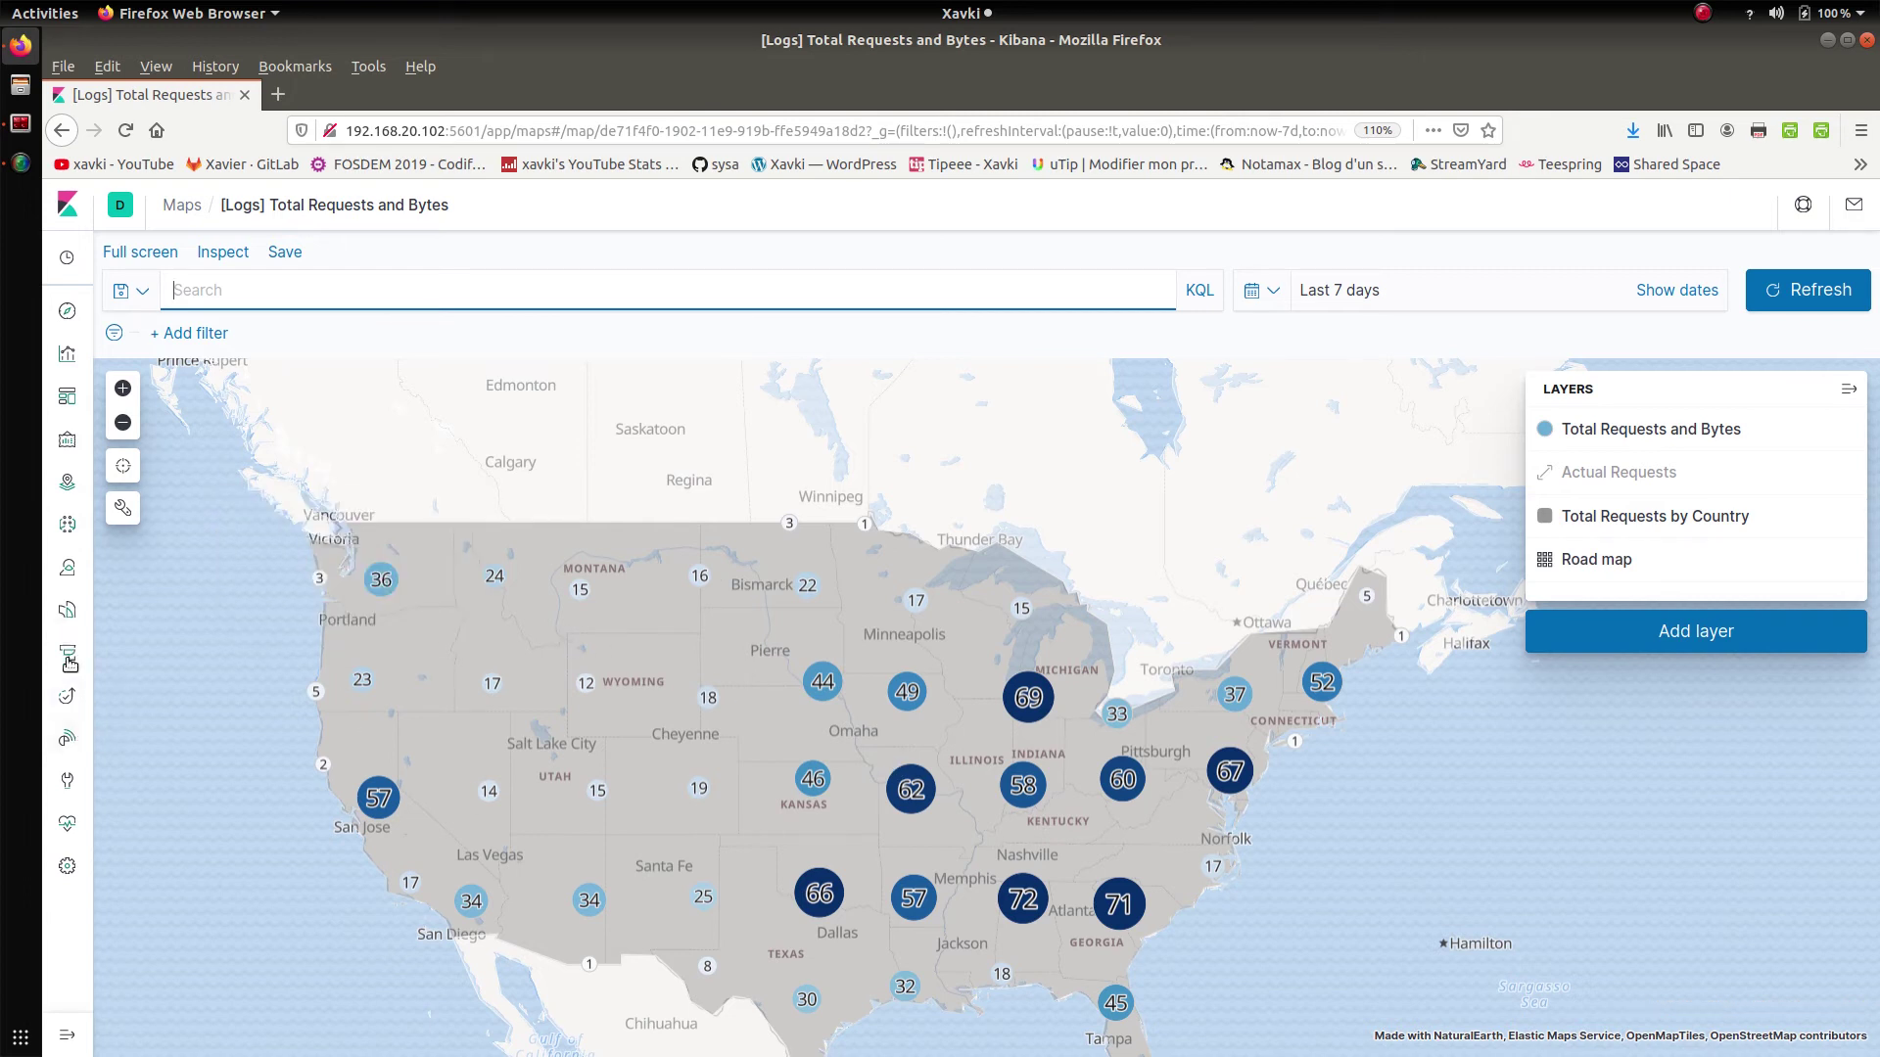
Open Machine Learning and examine the Data Visualizer's heading and introductory description
left_click(65, 1033)
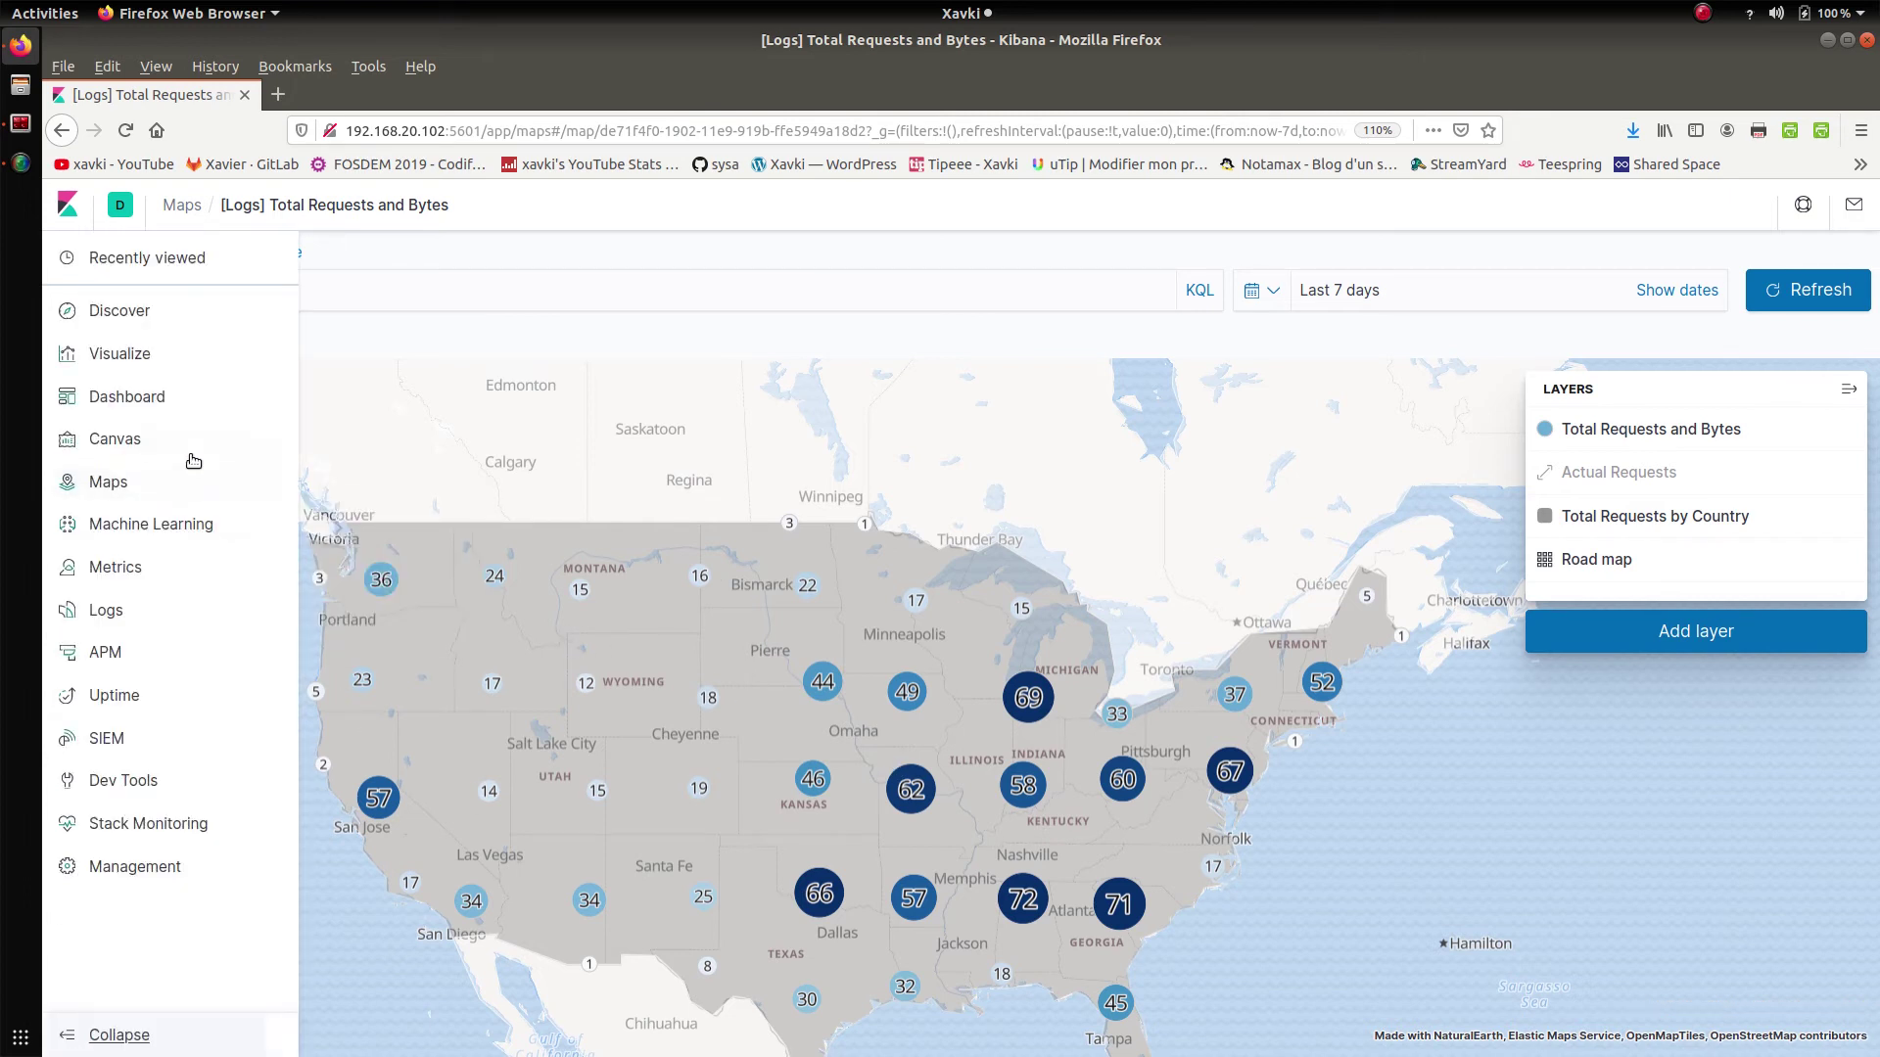
left_click(186, 526)
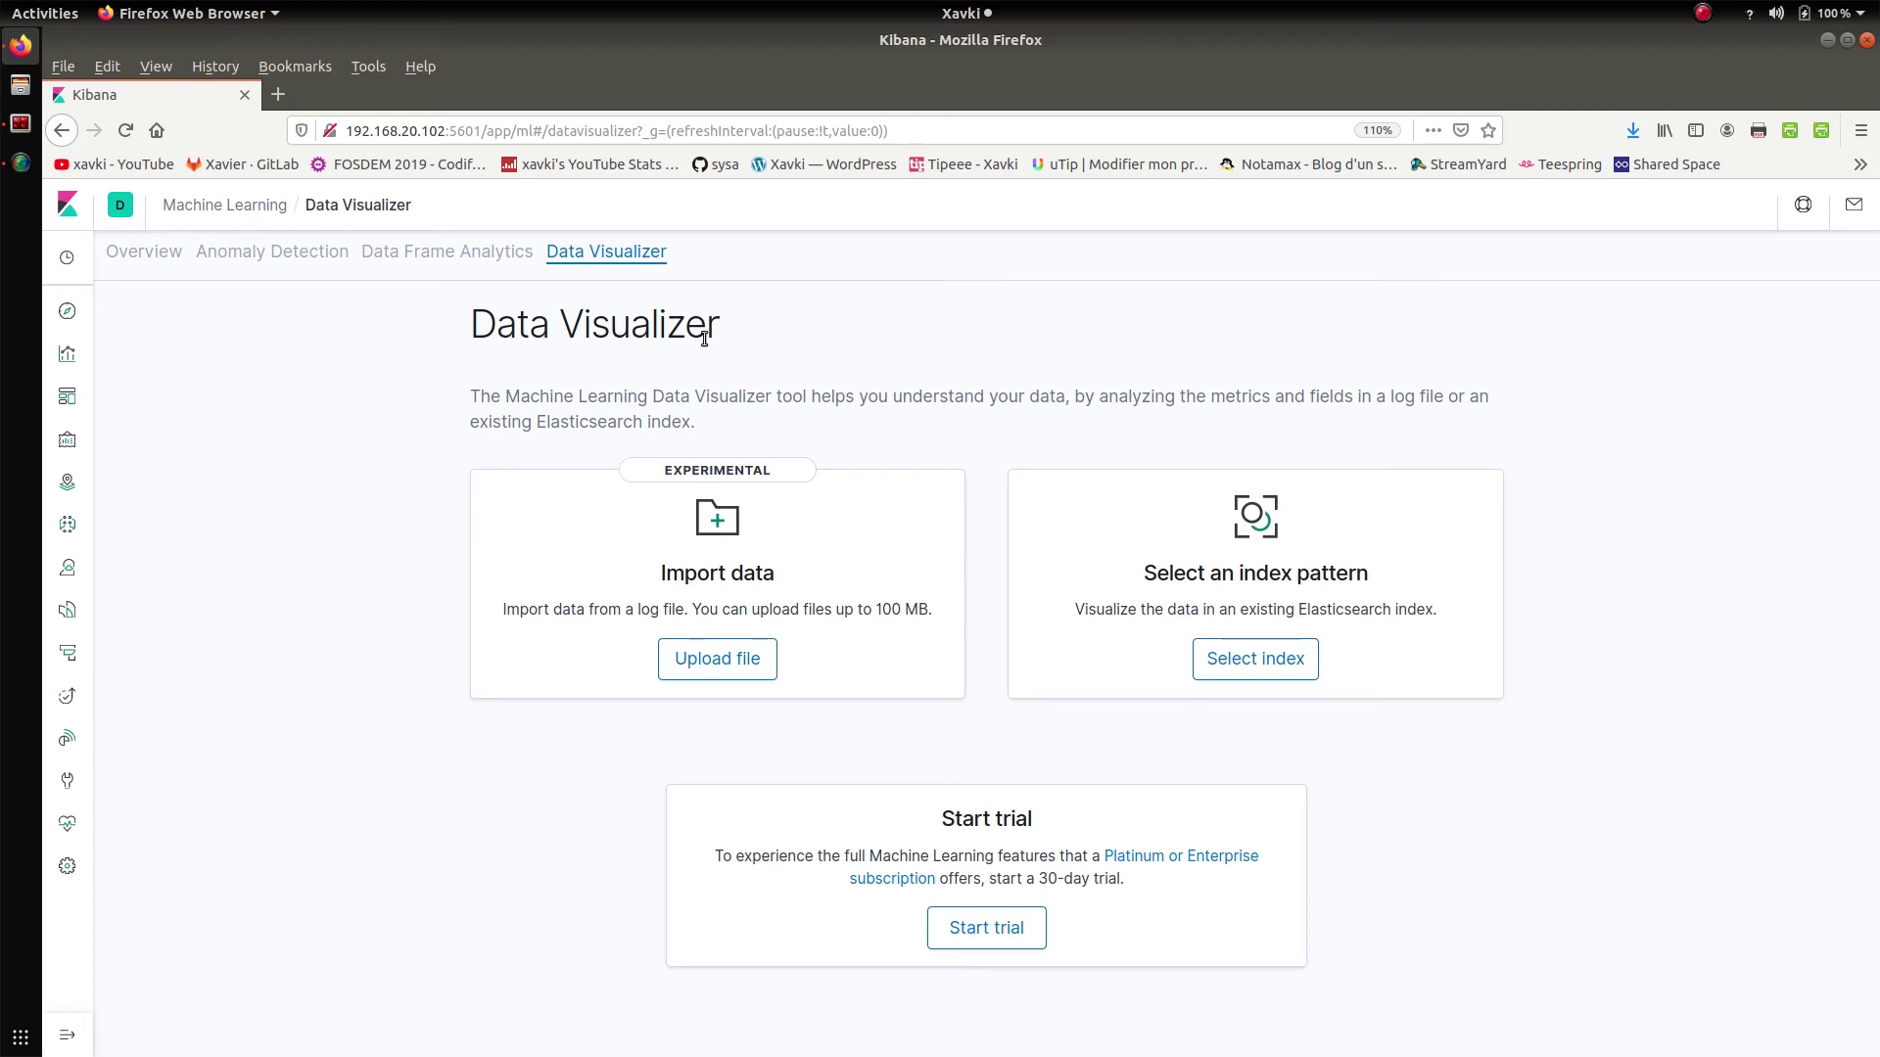
left_click_drag(725, 337, 411, 310)
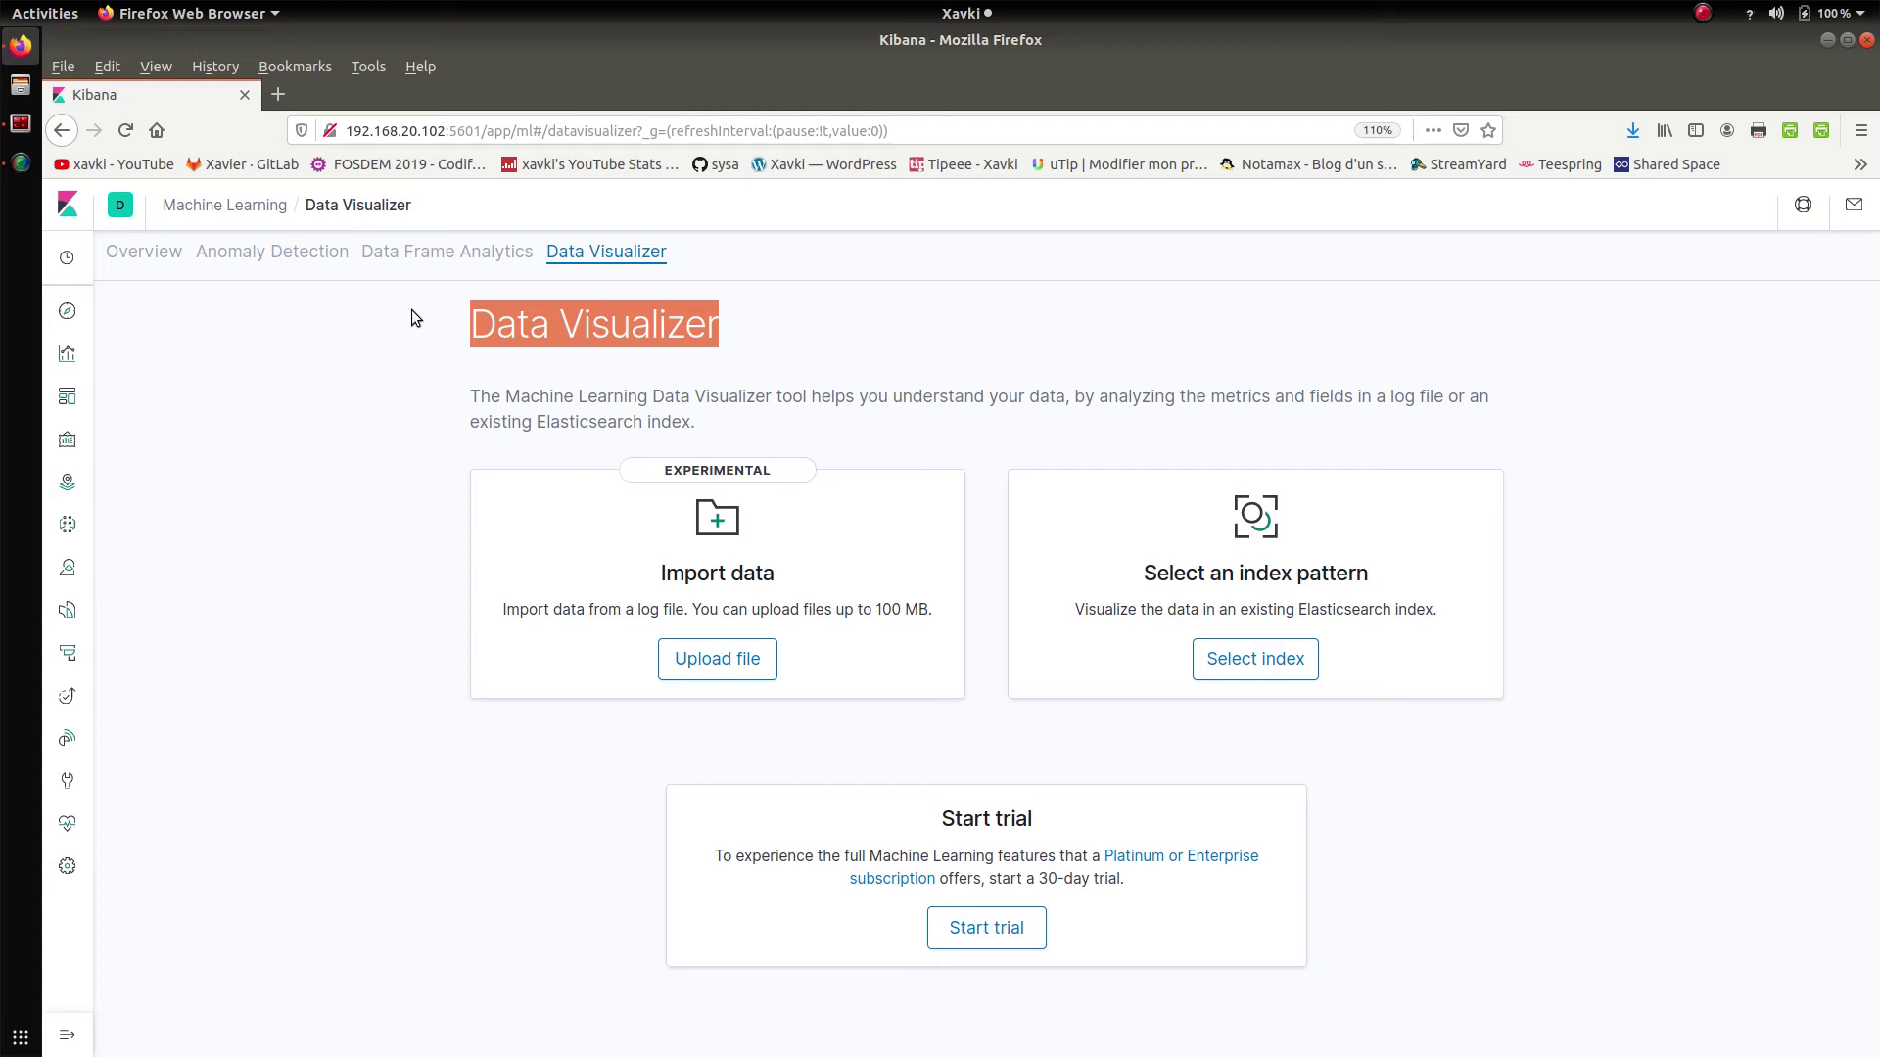
left_click_drag(719, 433, 364, 398)
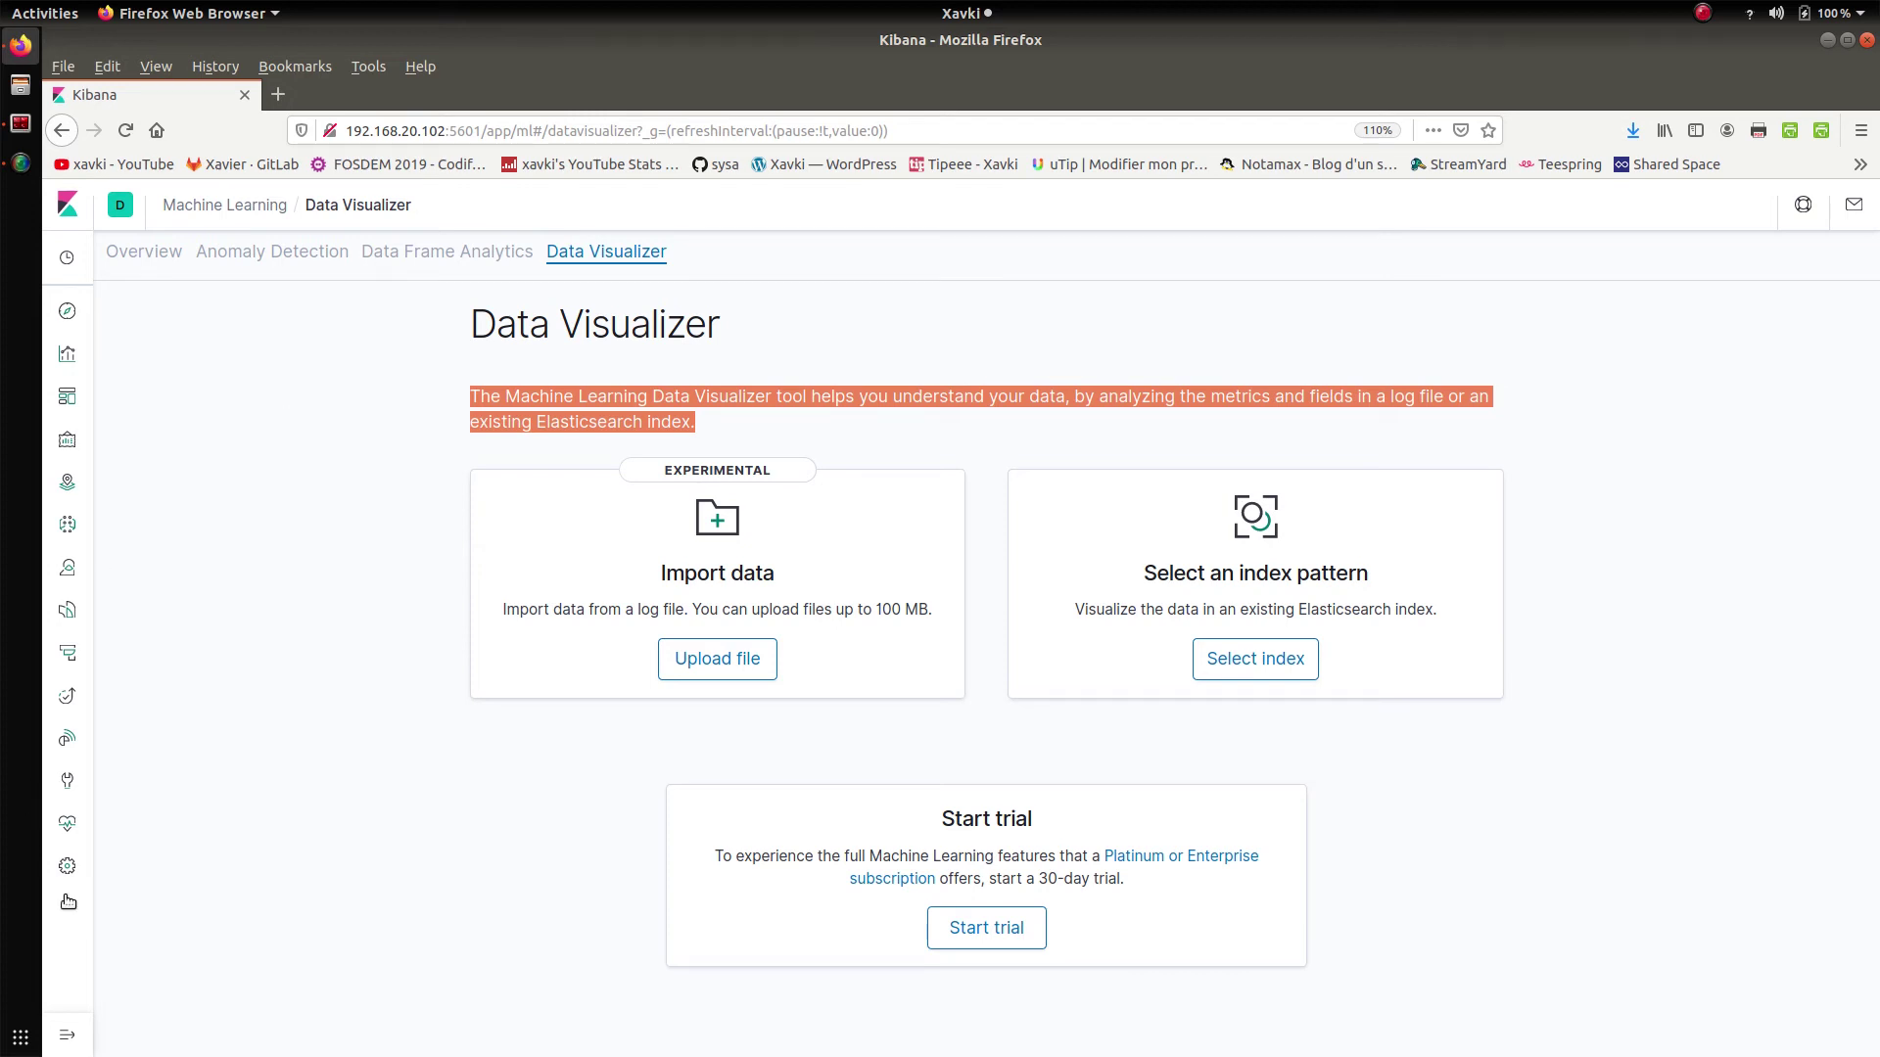
Open the Metrics inventory of hosts and show it in table view
left_click(66, 1035)
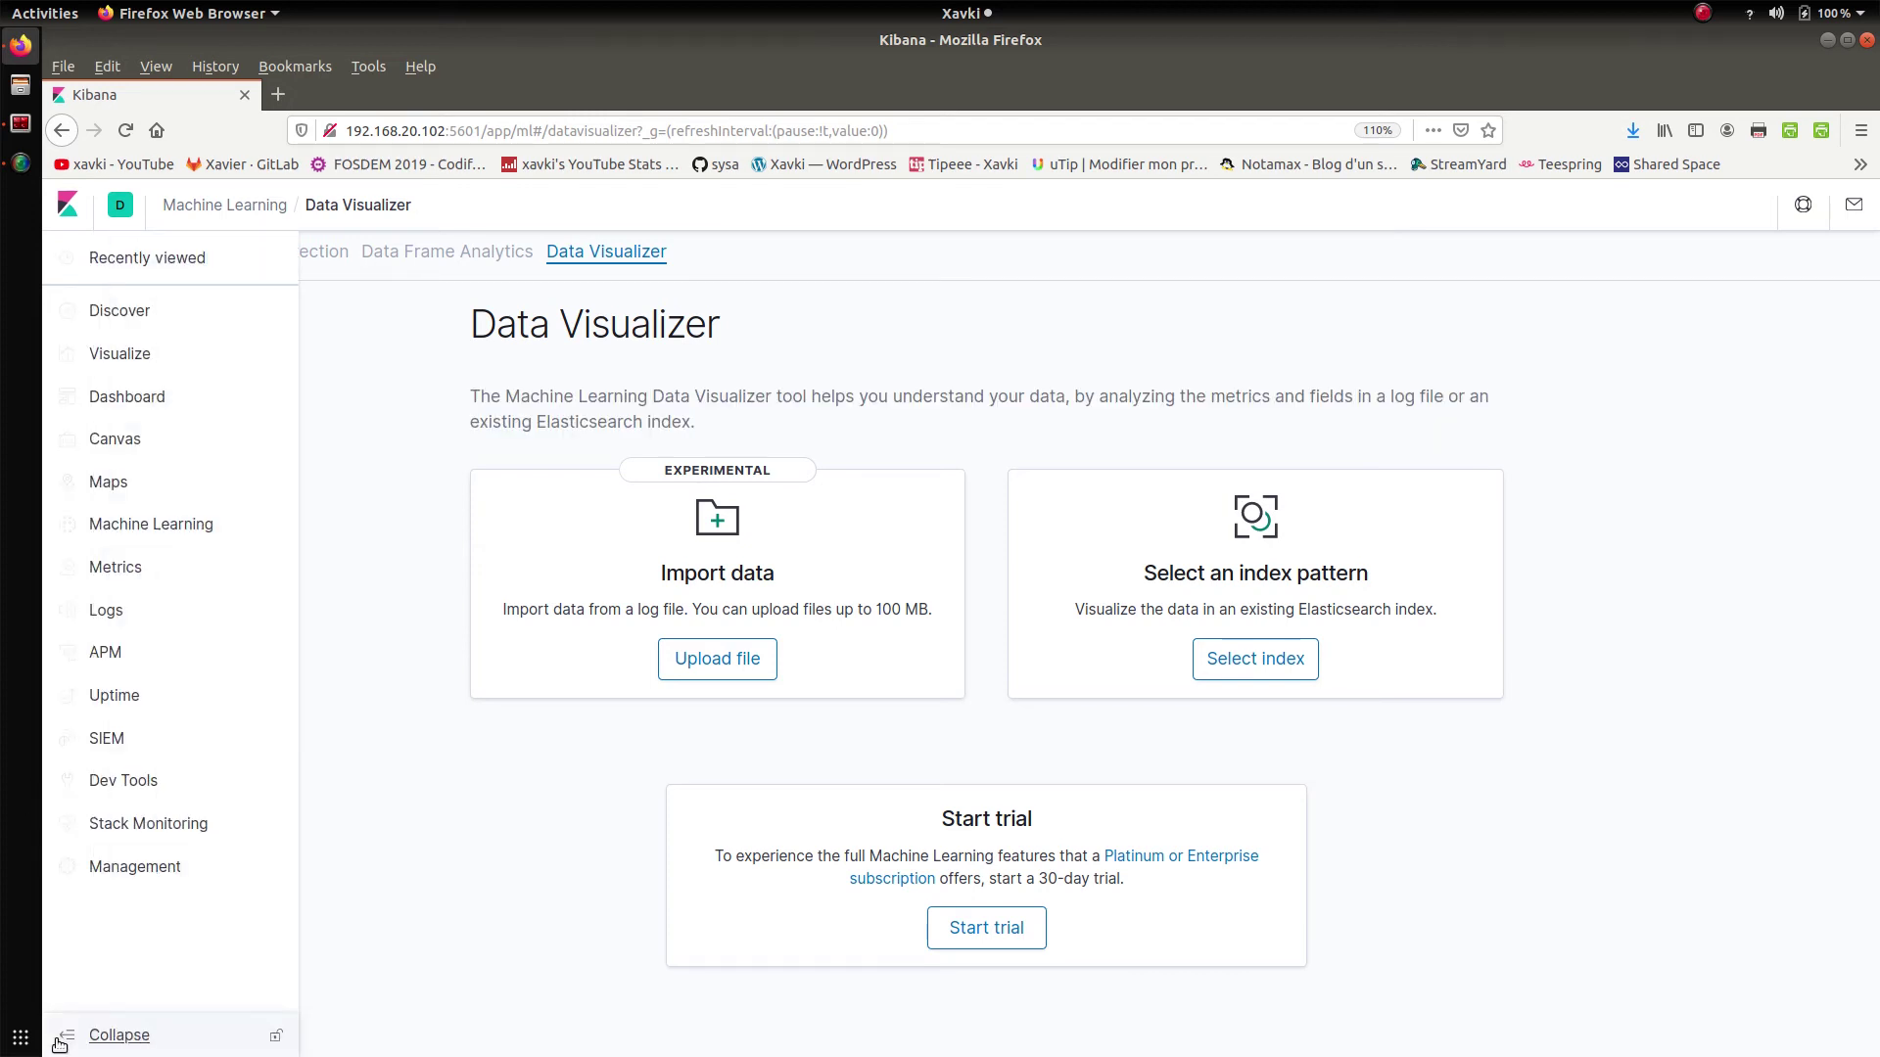
left_click(108, 566)
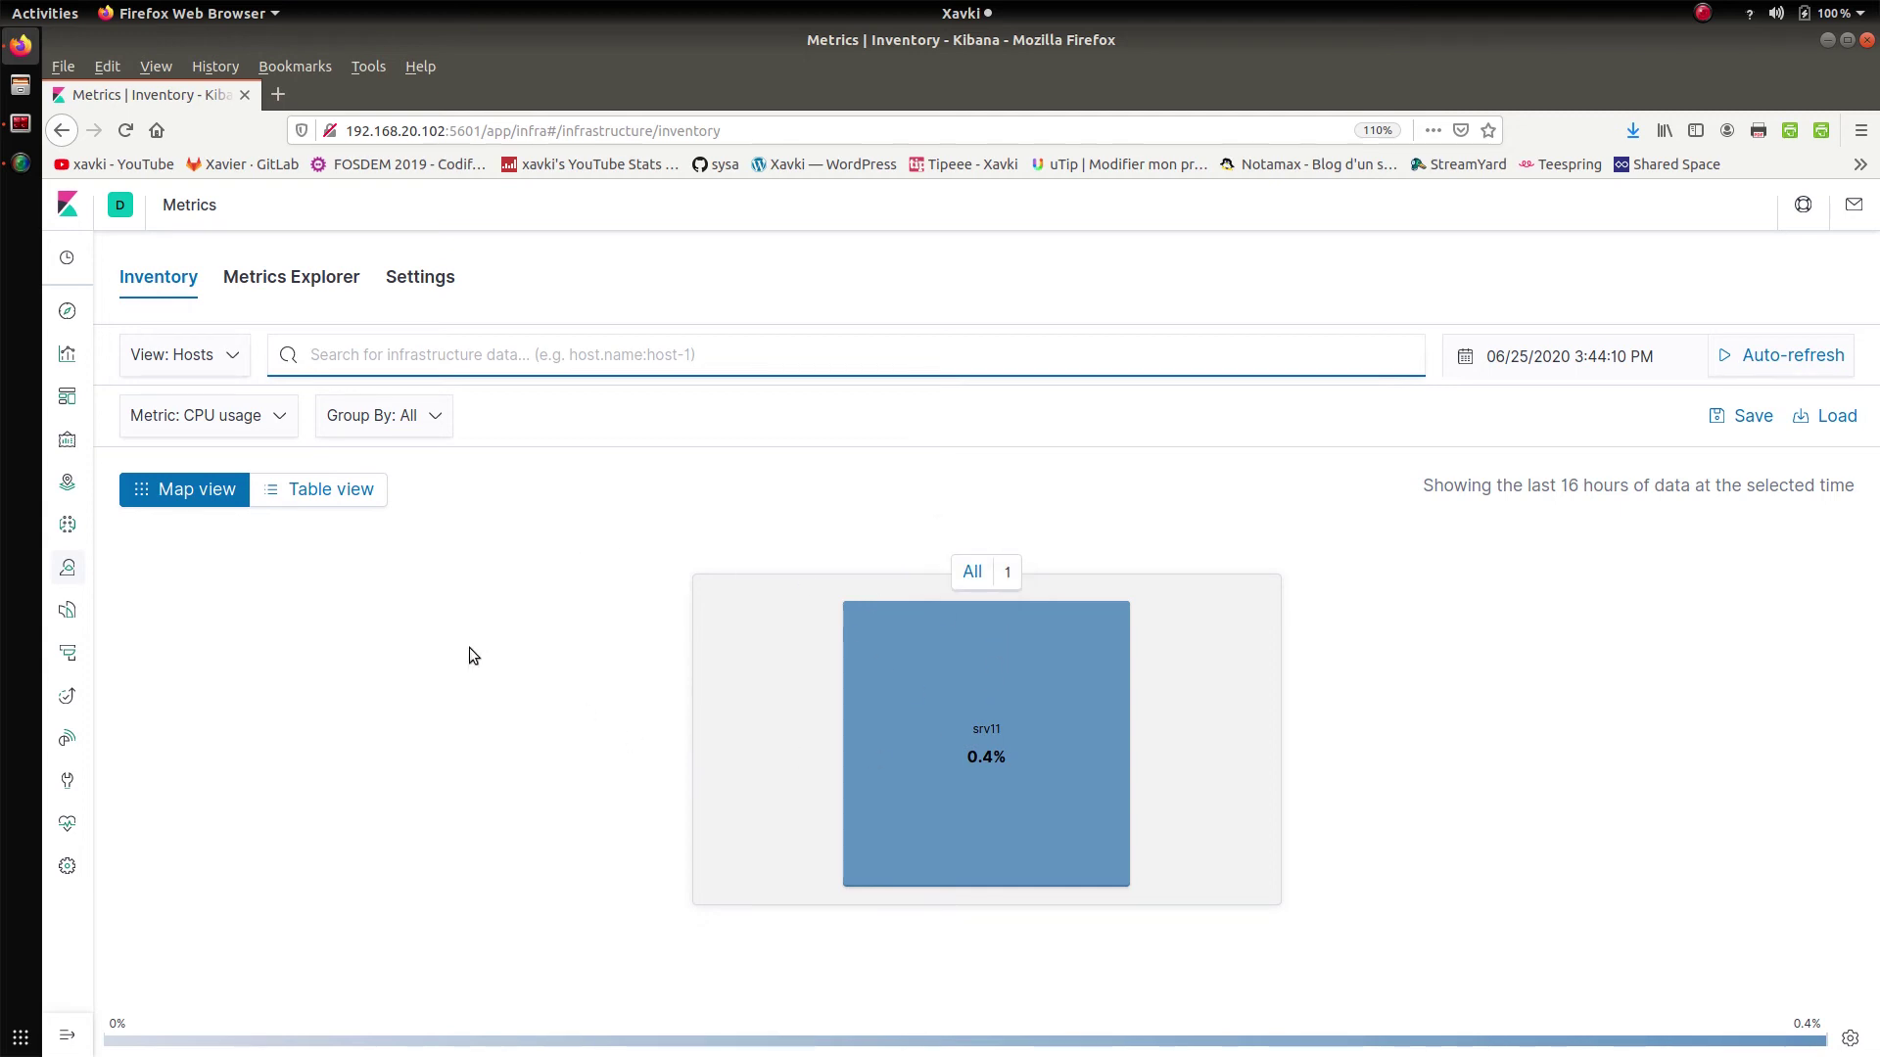
left_click(329, 488)
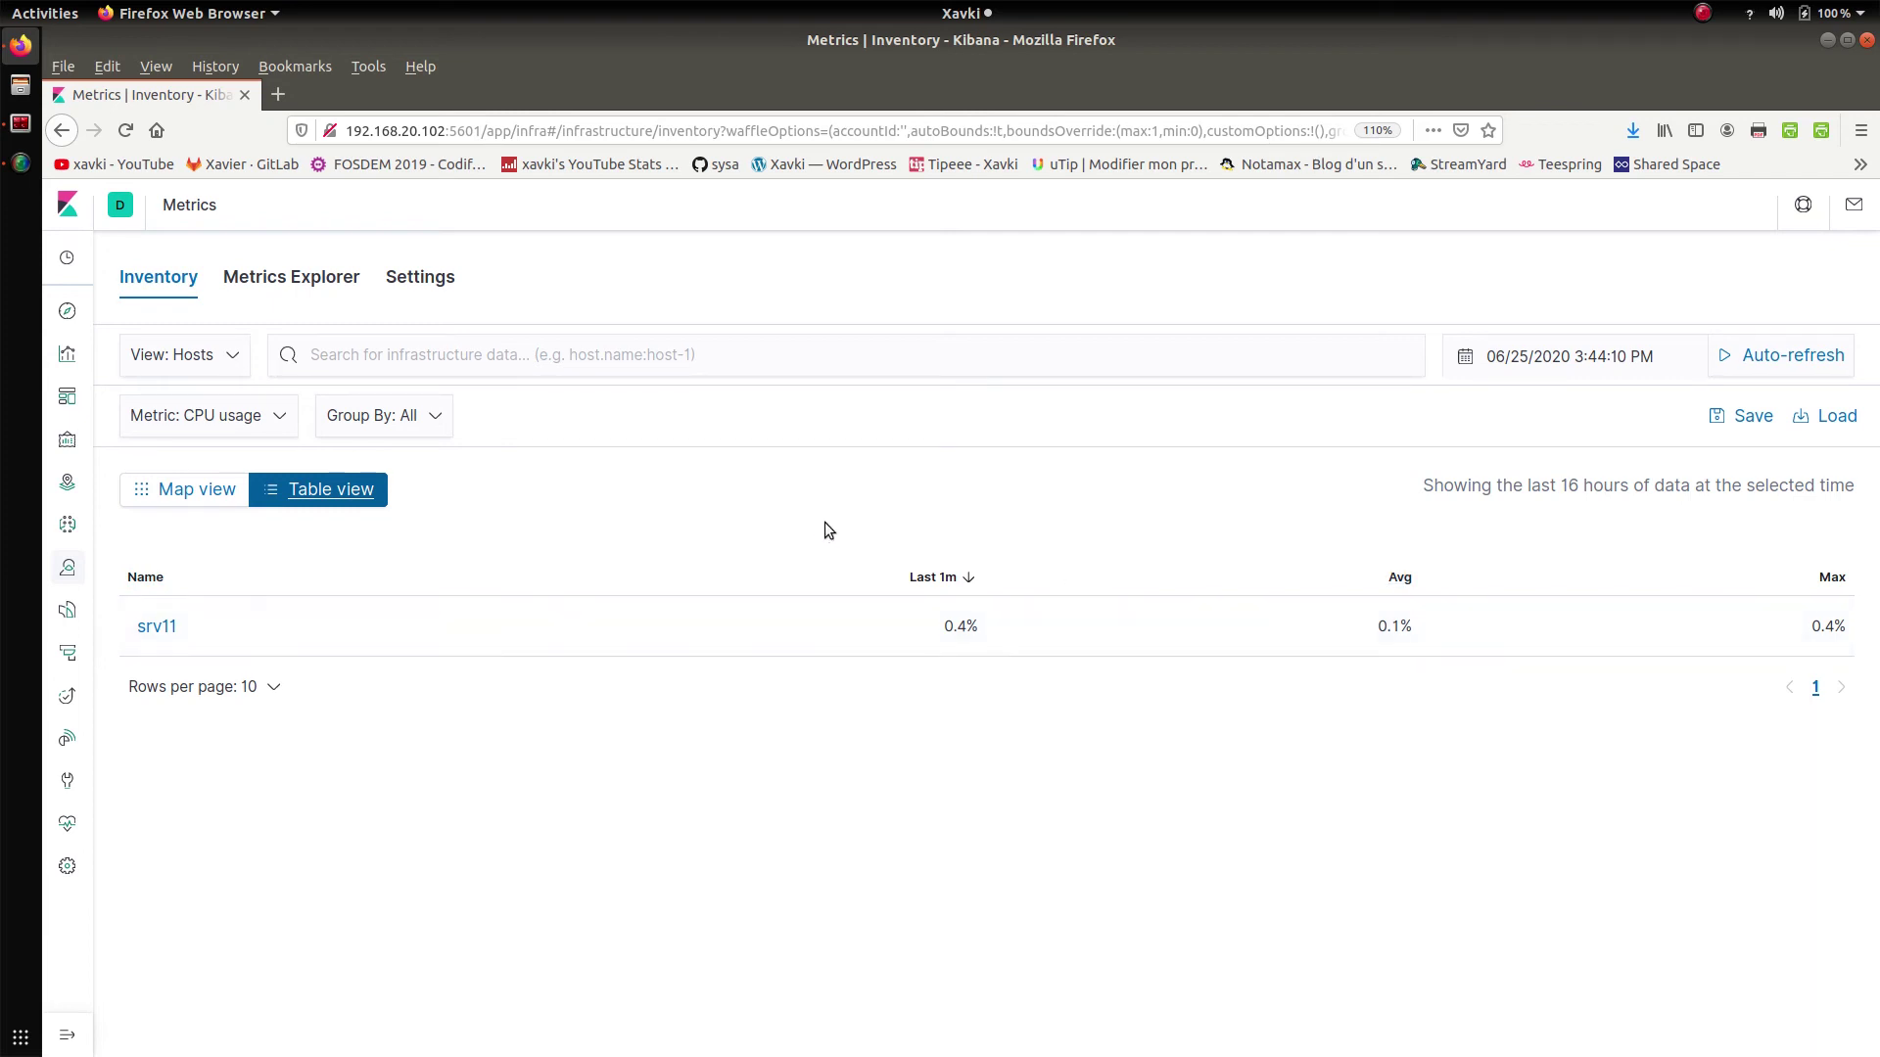
Set the host inventory's metric to Memory usage and display it in map view
left_click(280, 419)
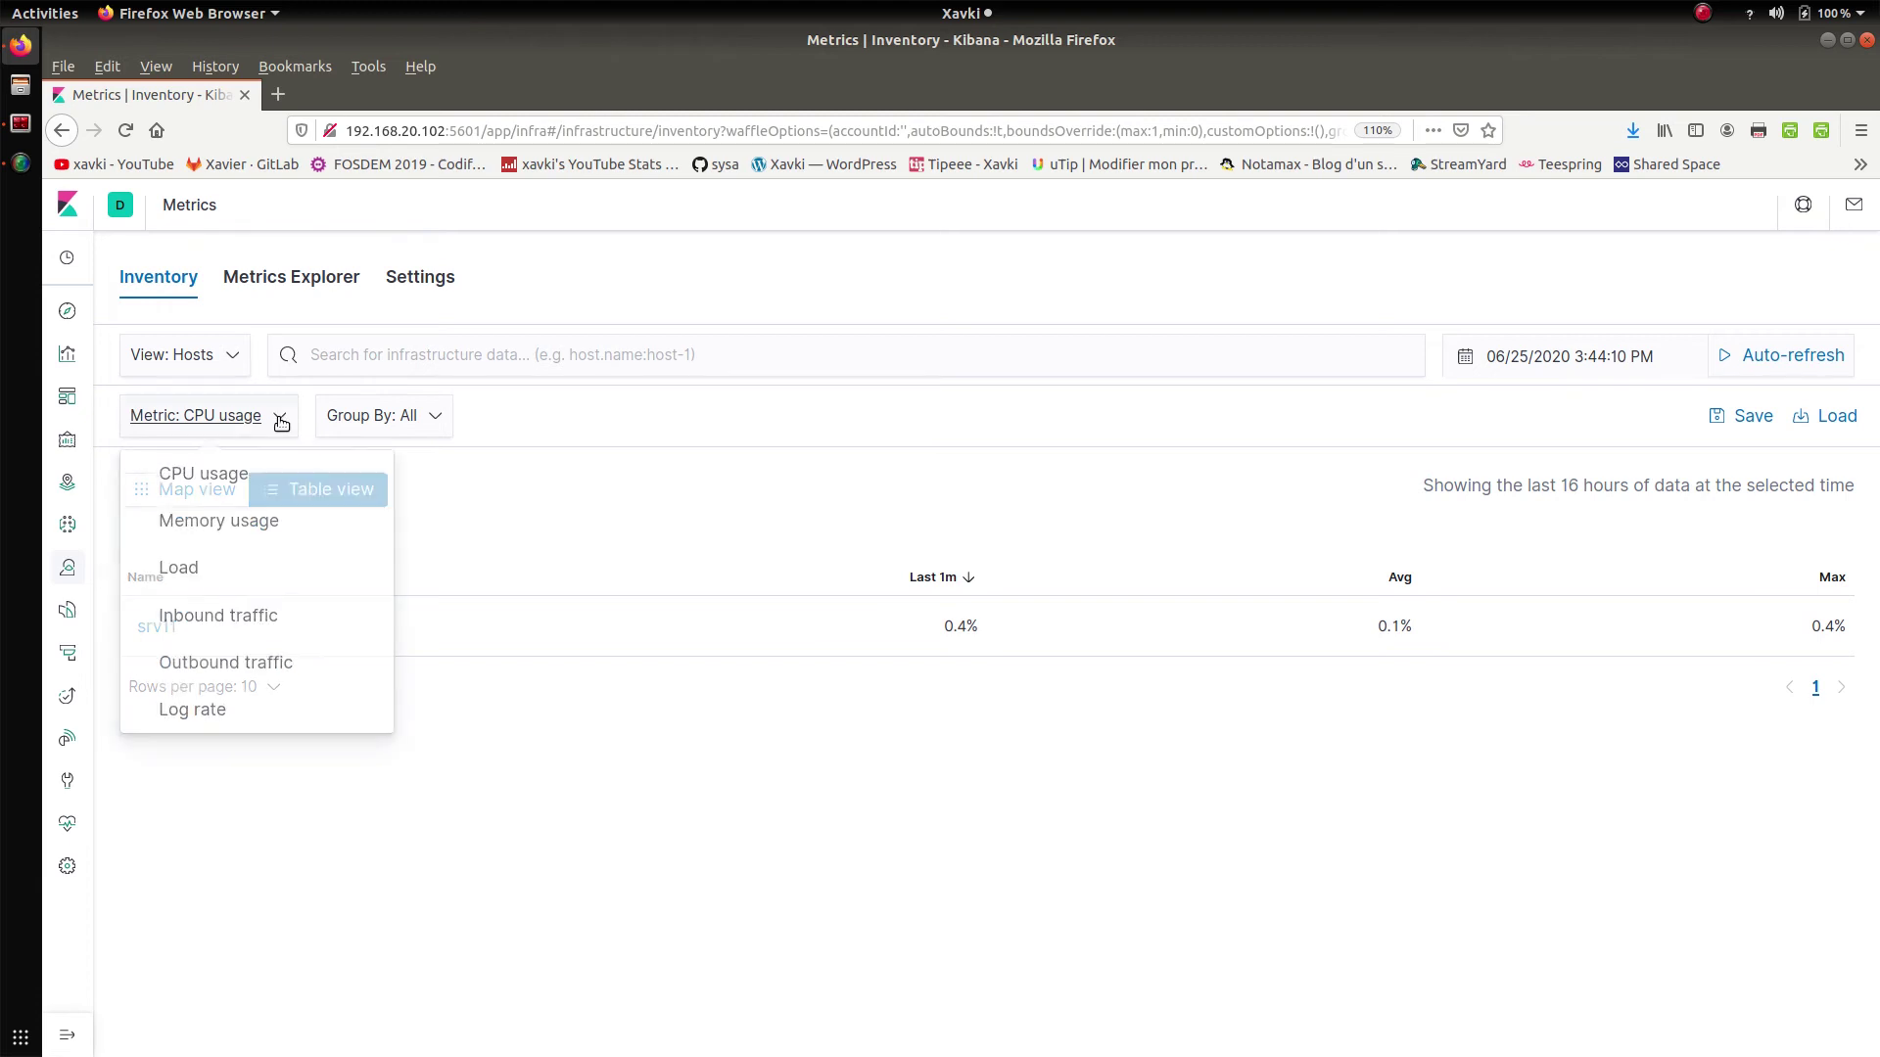
left_click(285, 519)
left_click(161, 492)
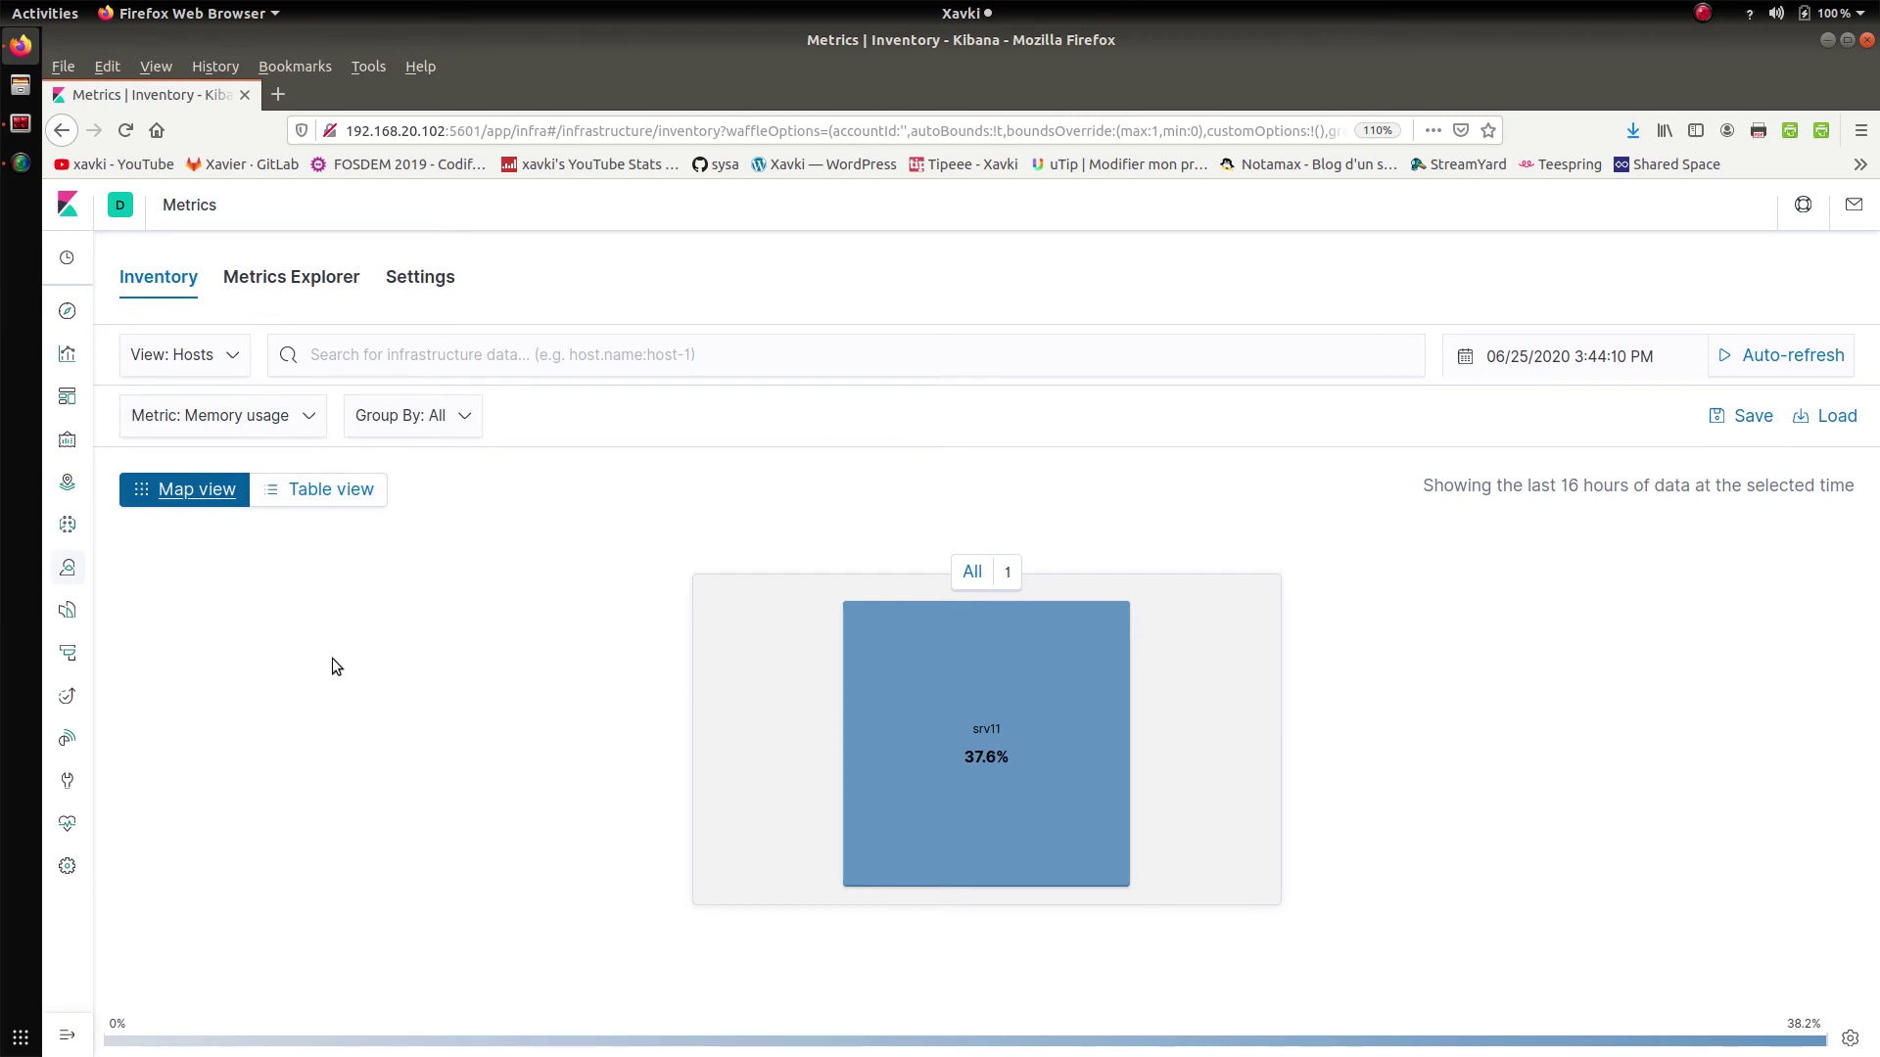
Display the host memory inventory as a table, and open the Logs application's stream
left_click(303, 490)
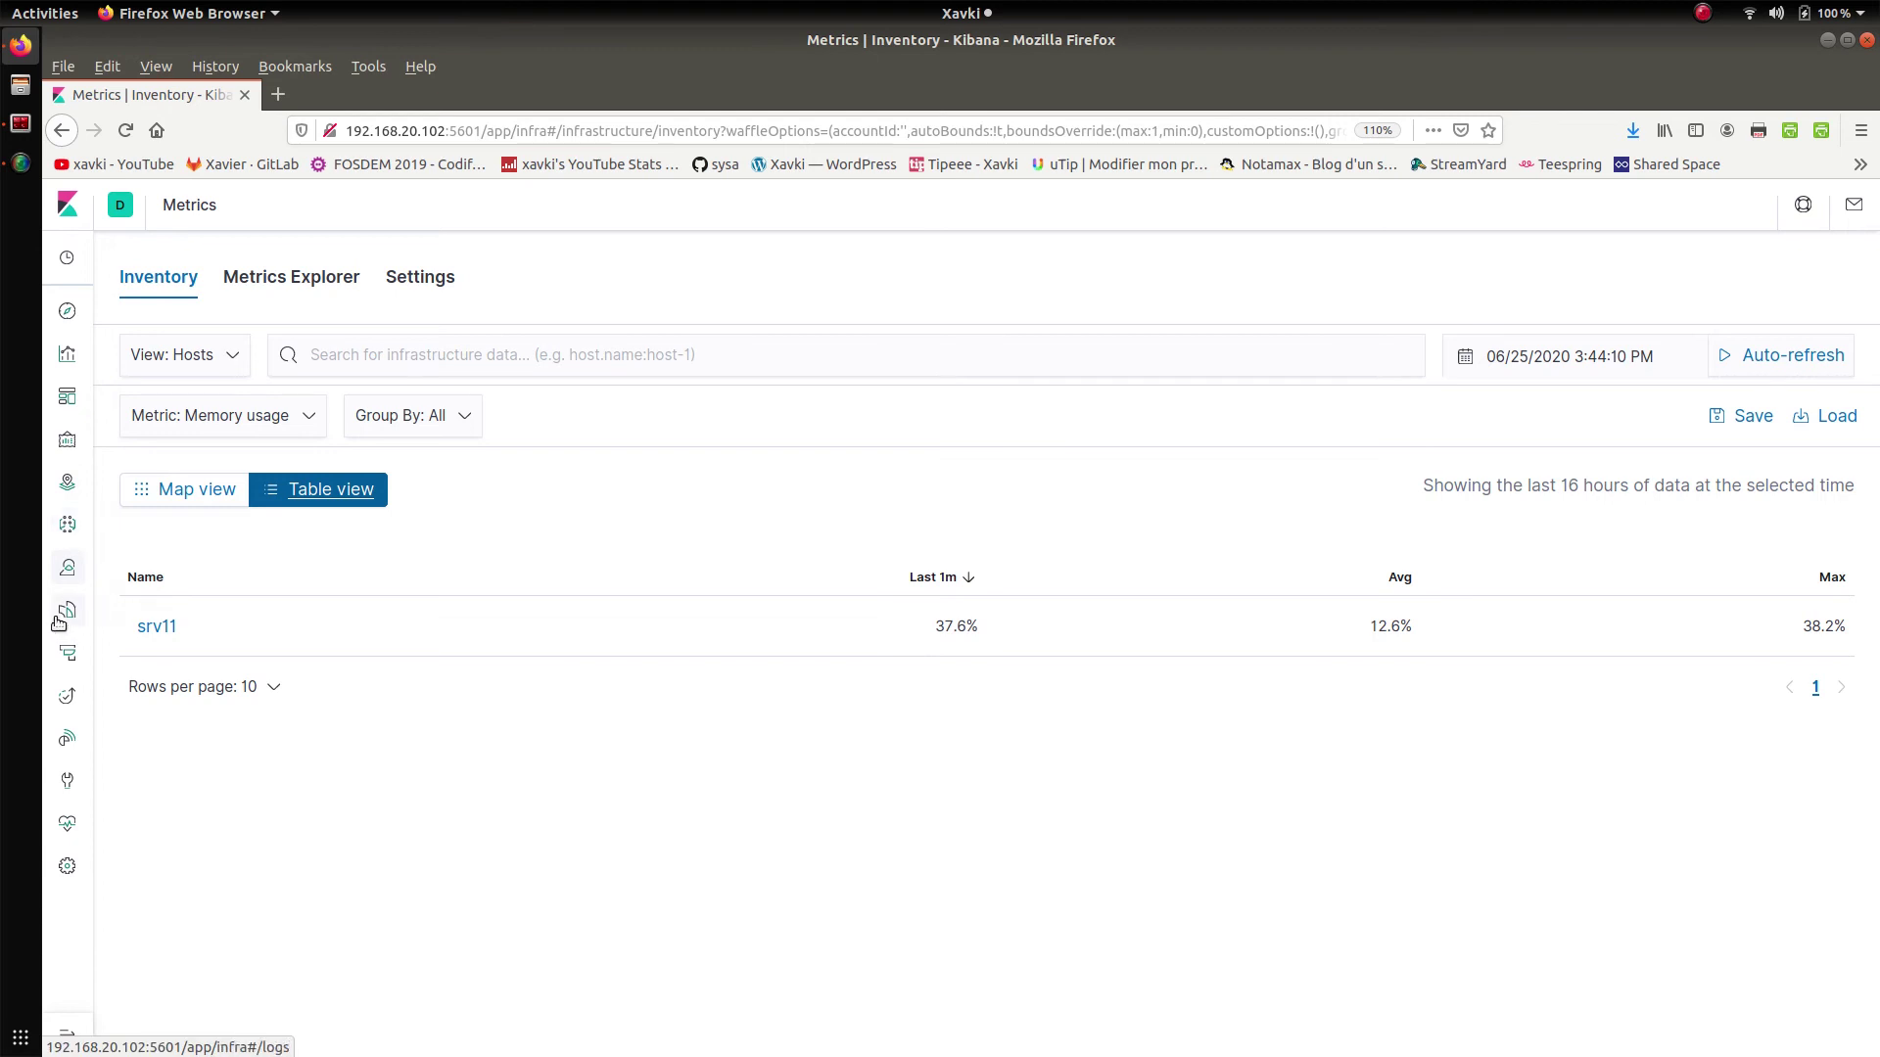
left_click(64, 1042)
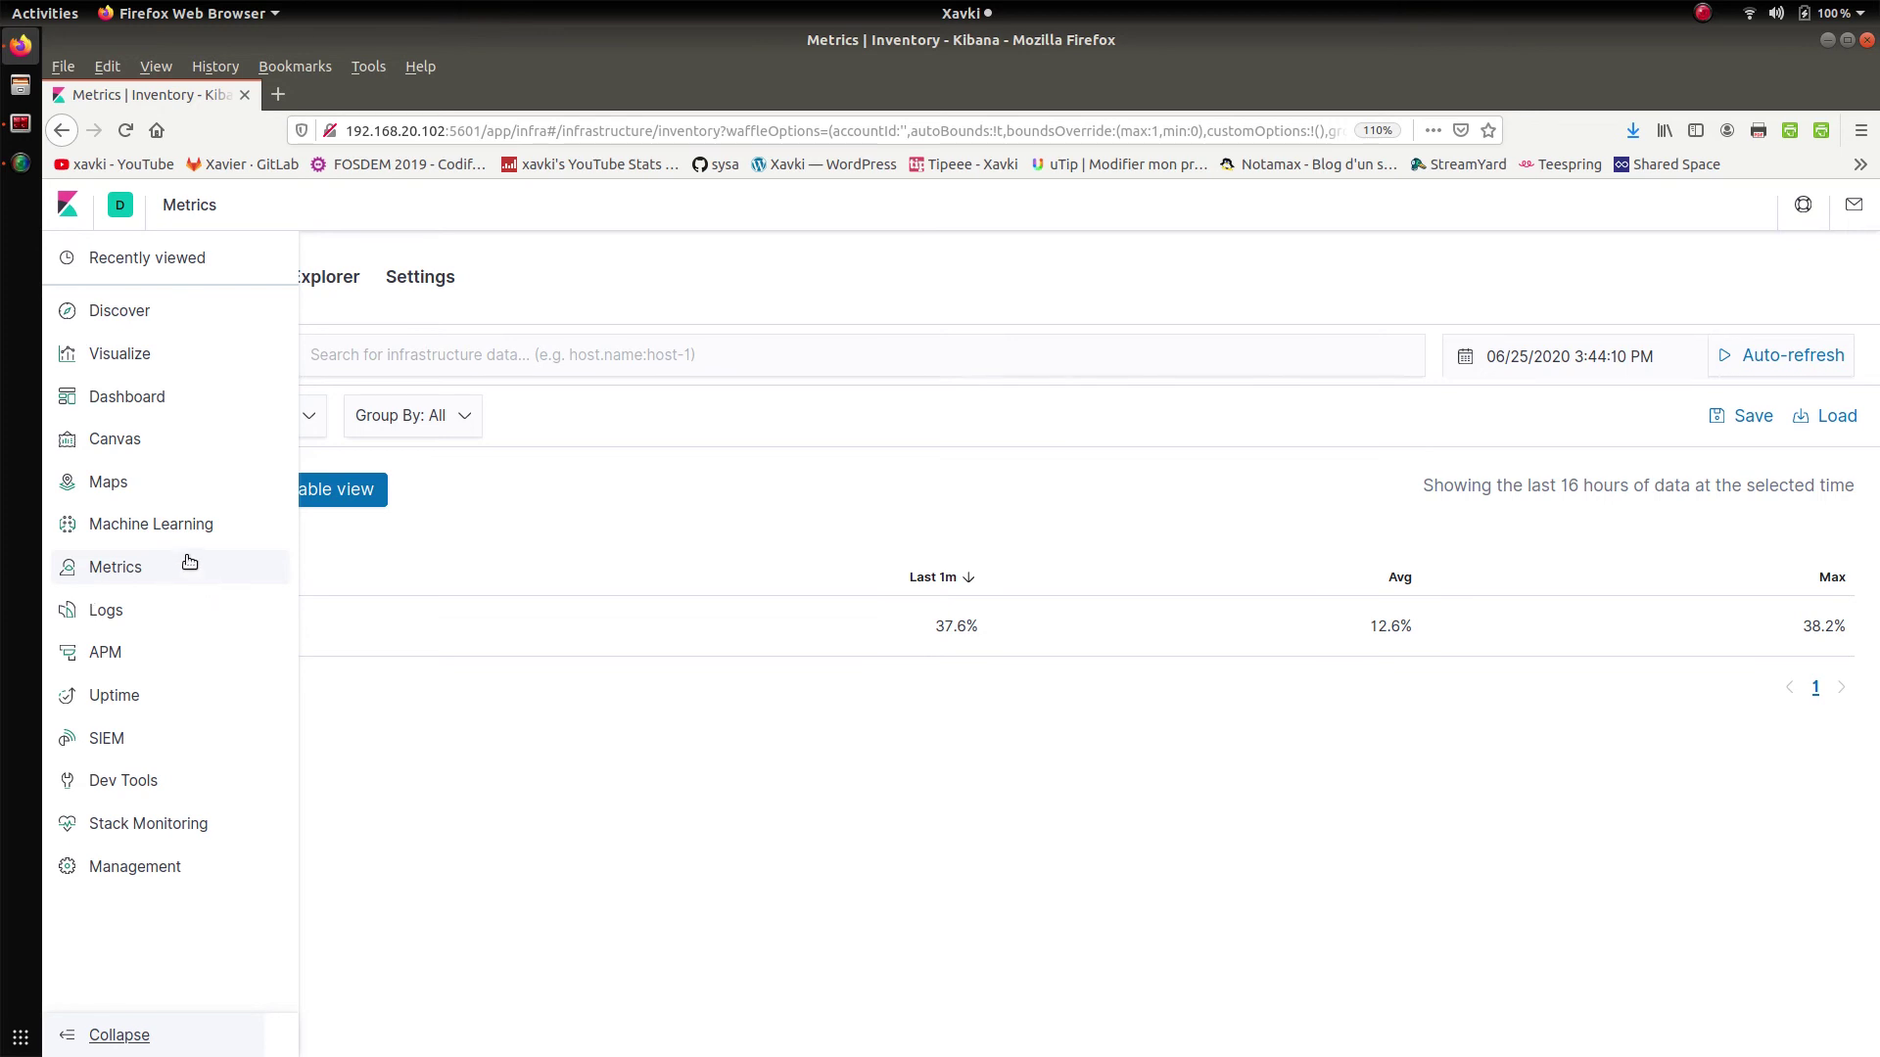
left_click(119, 609)
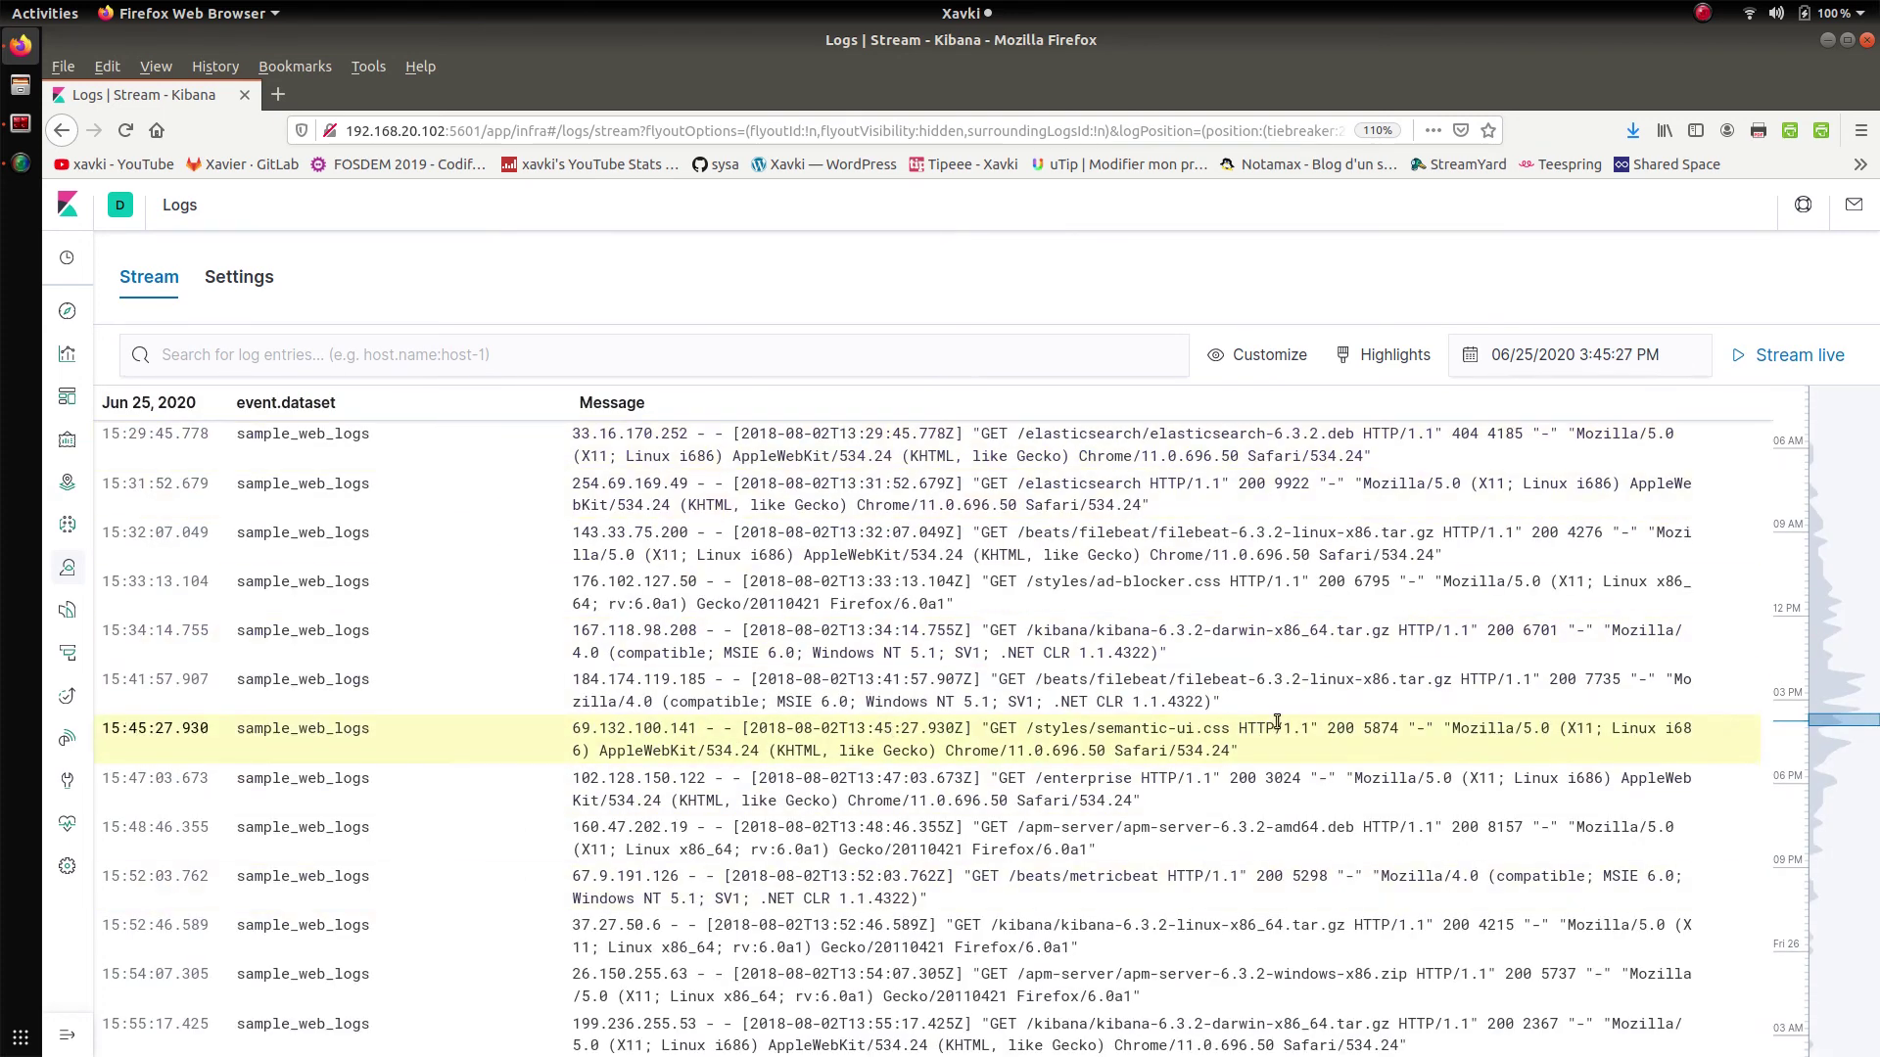
Start live streaming of the log entries and browse back through the sample_web_logs messages
left_click(1807, 355)
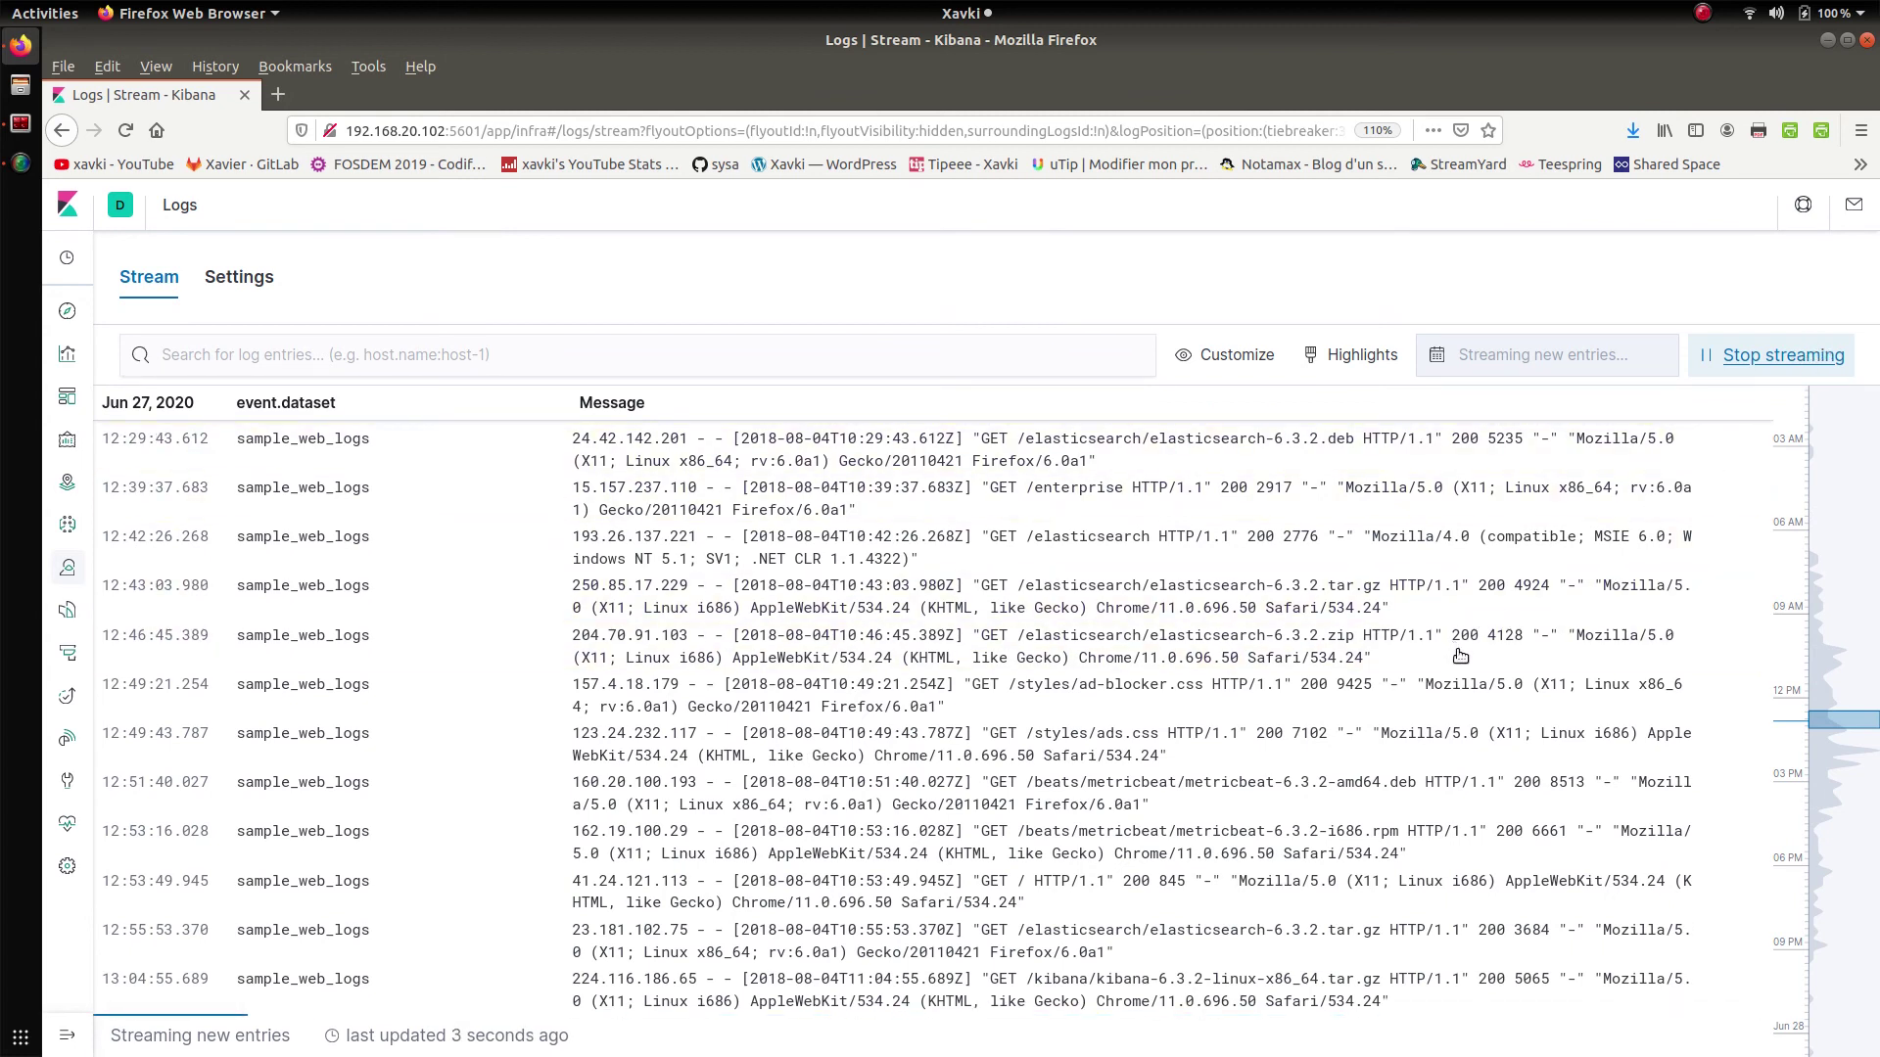
scroll(1454, 666, "up", 2)
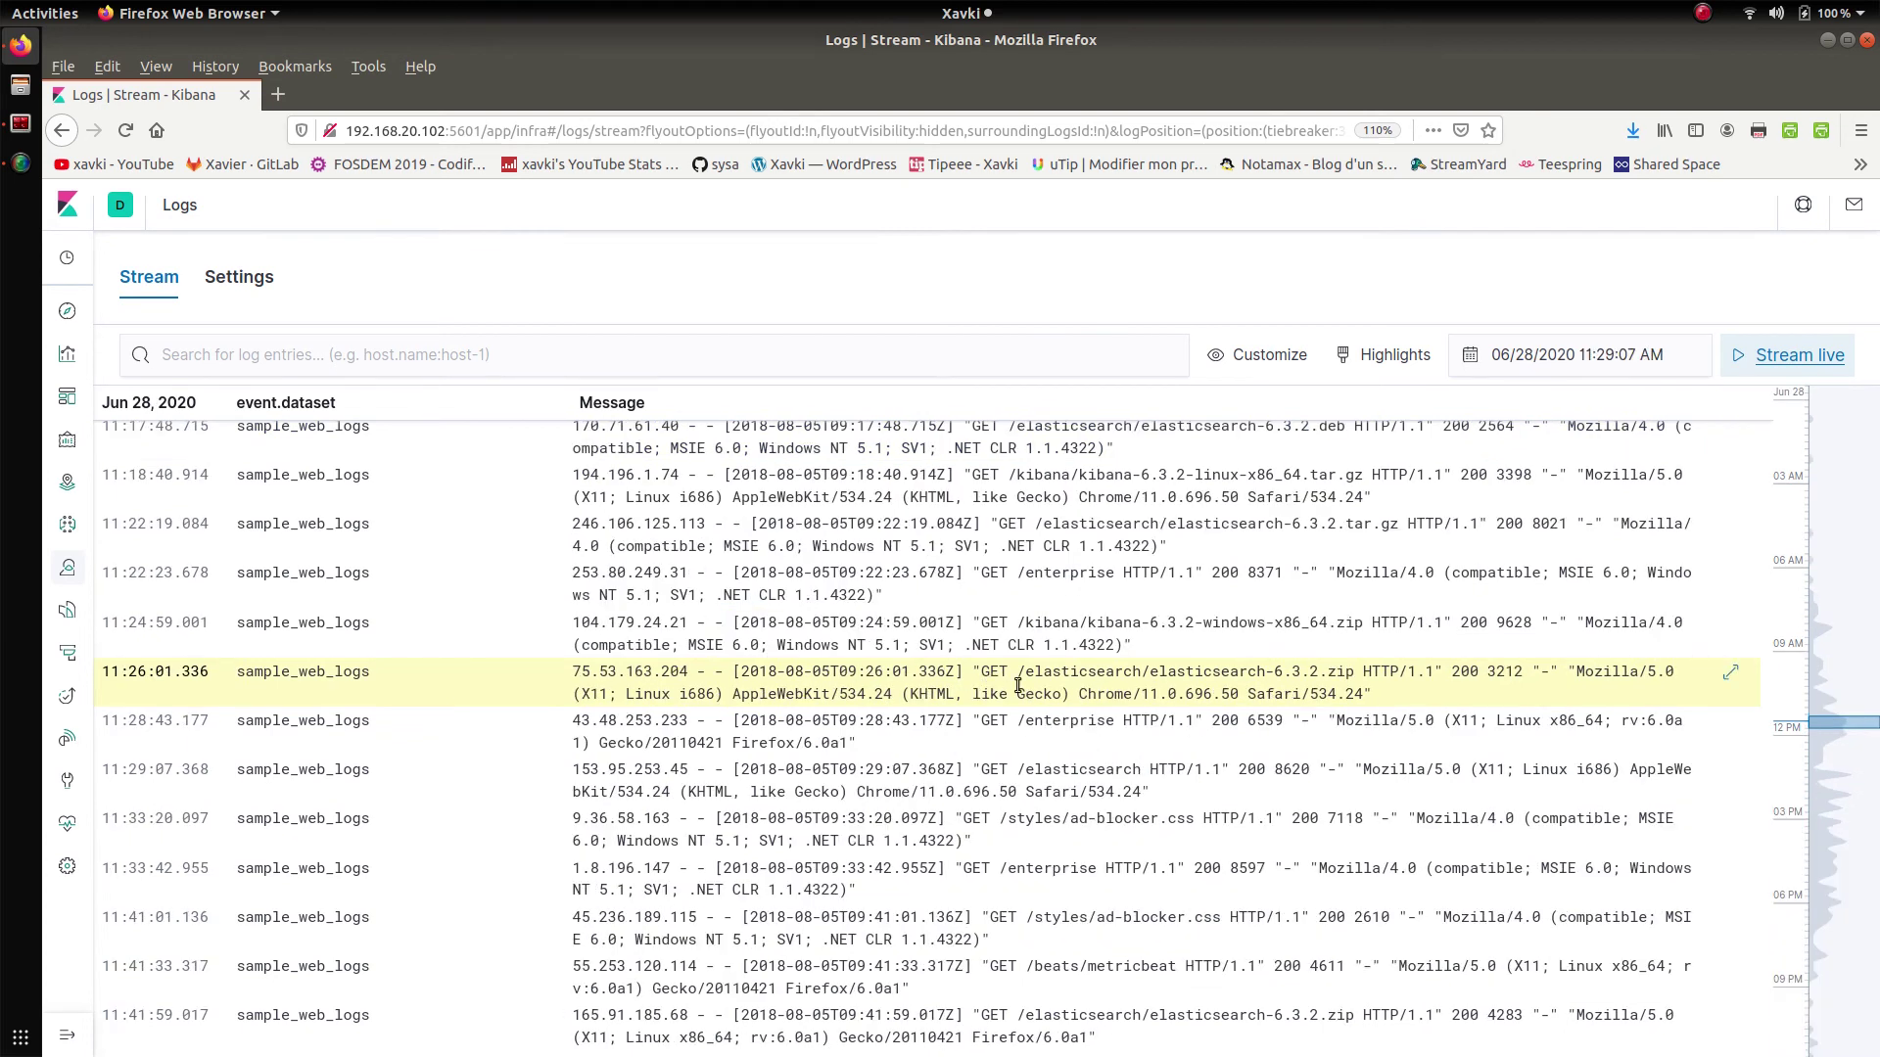
scroll(1082, 685, "down", 1)
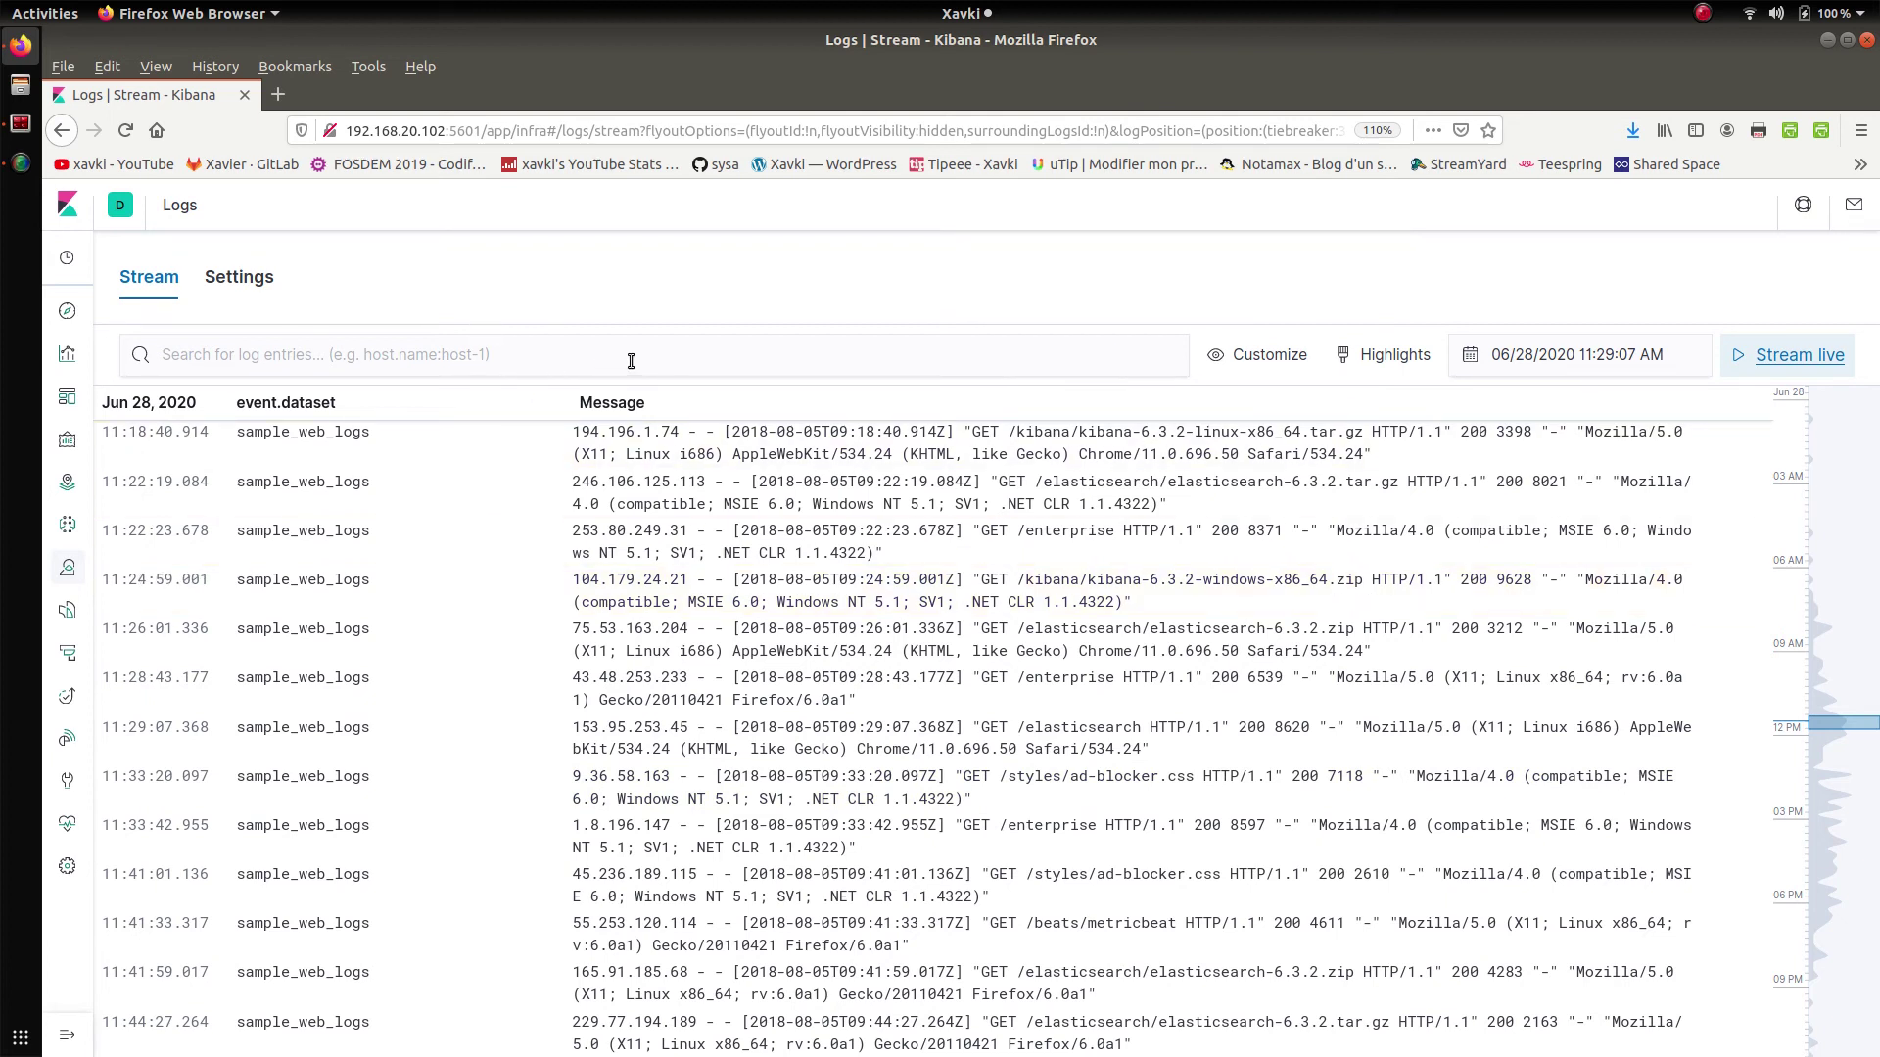
Open the Logs settings and return to the log stream
left_click(457, 362)
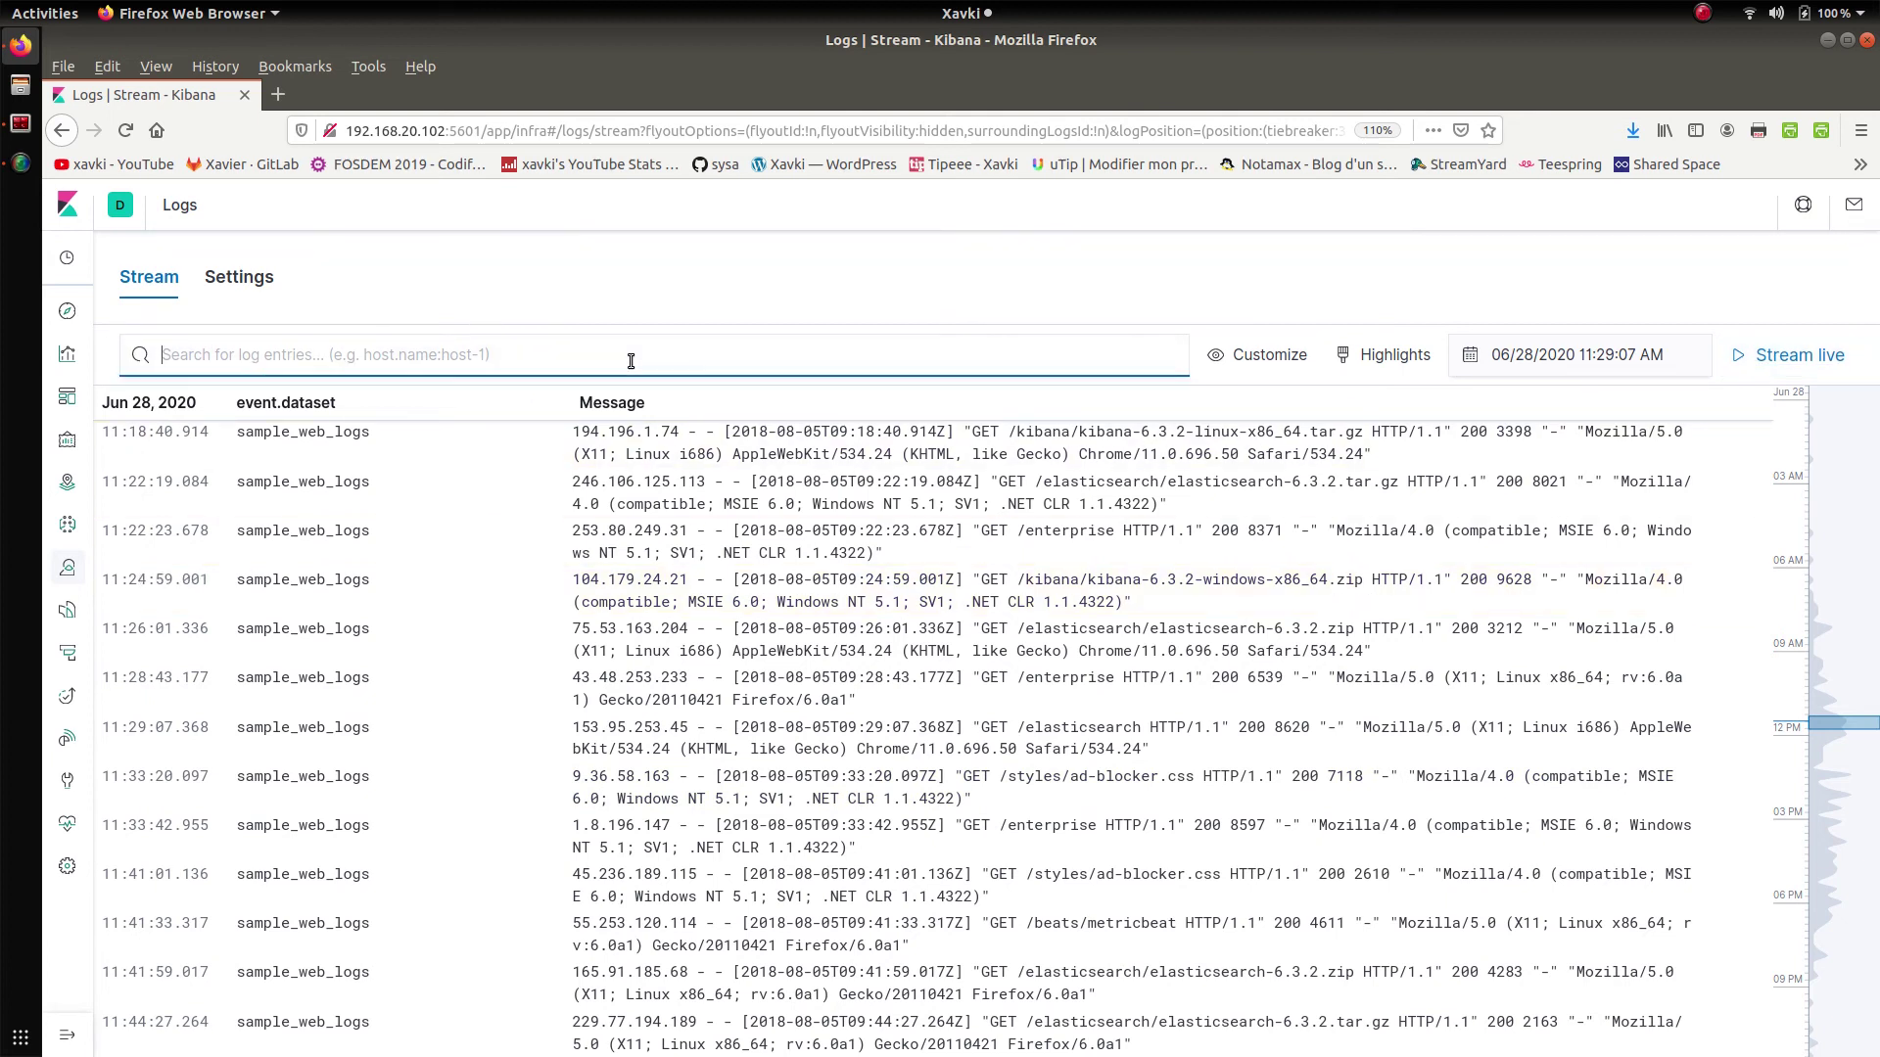
left_click(241, 292)
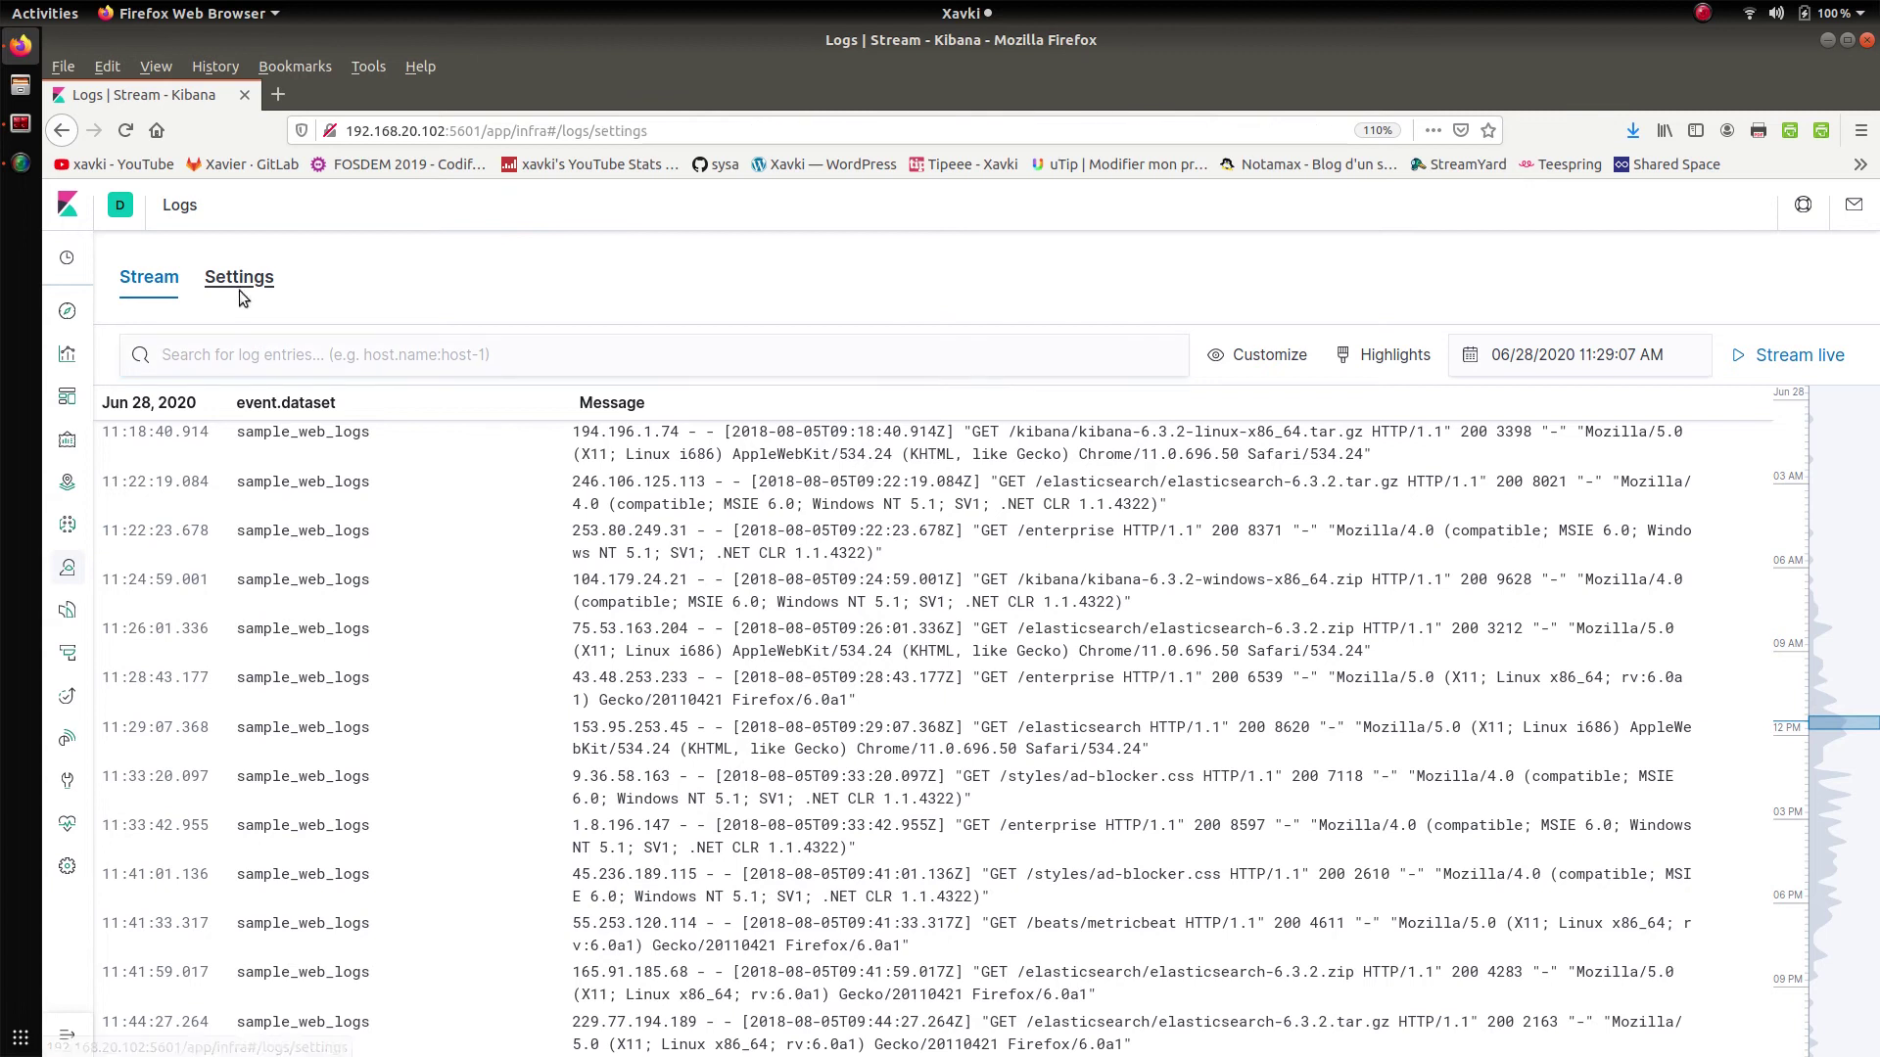
left_click(149, 279)
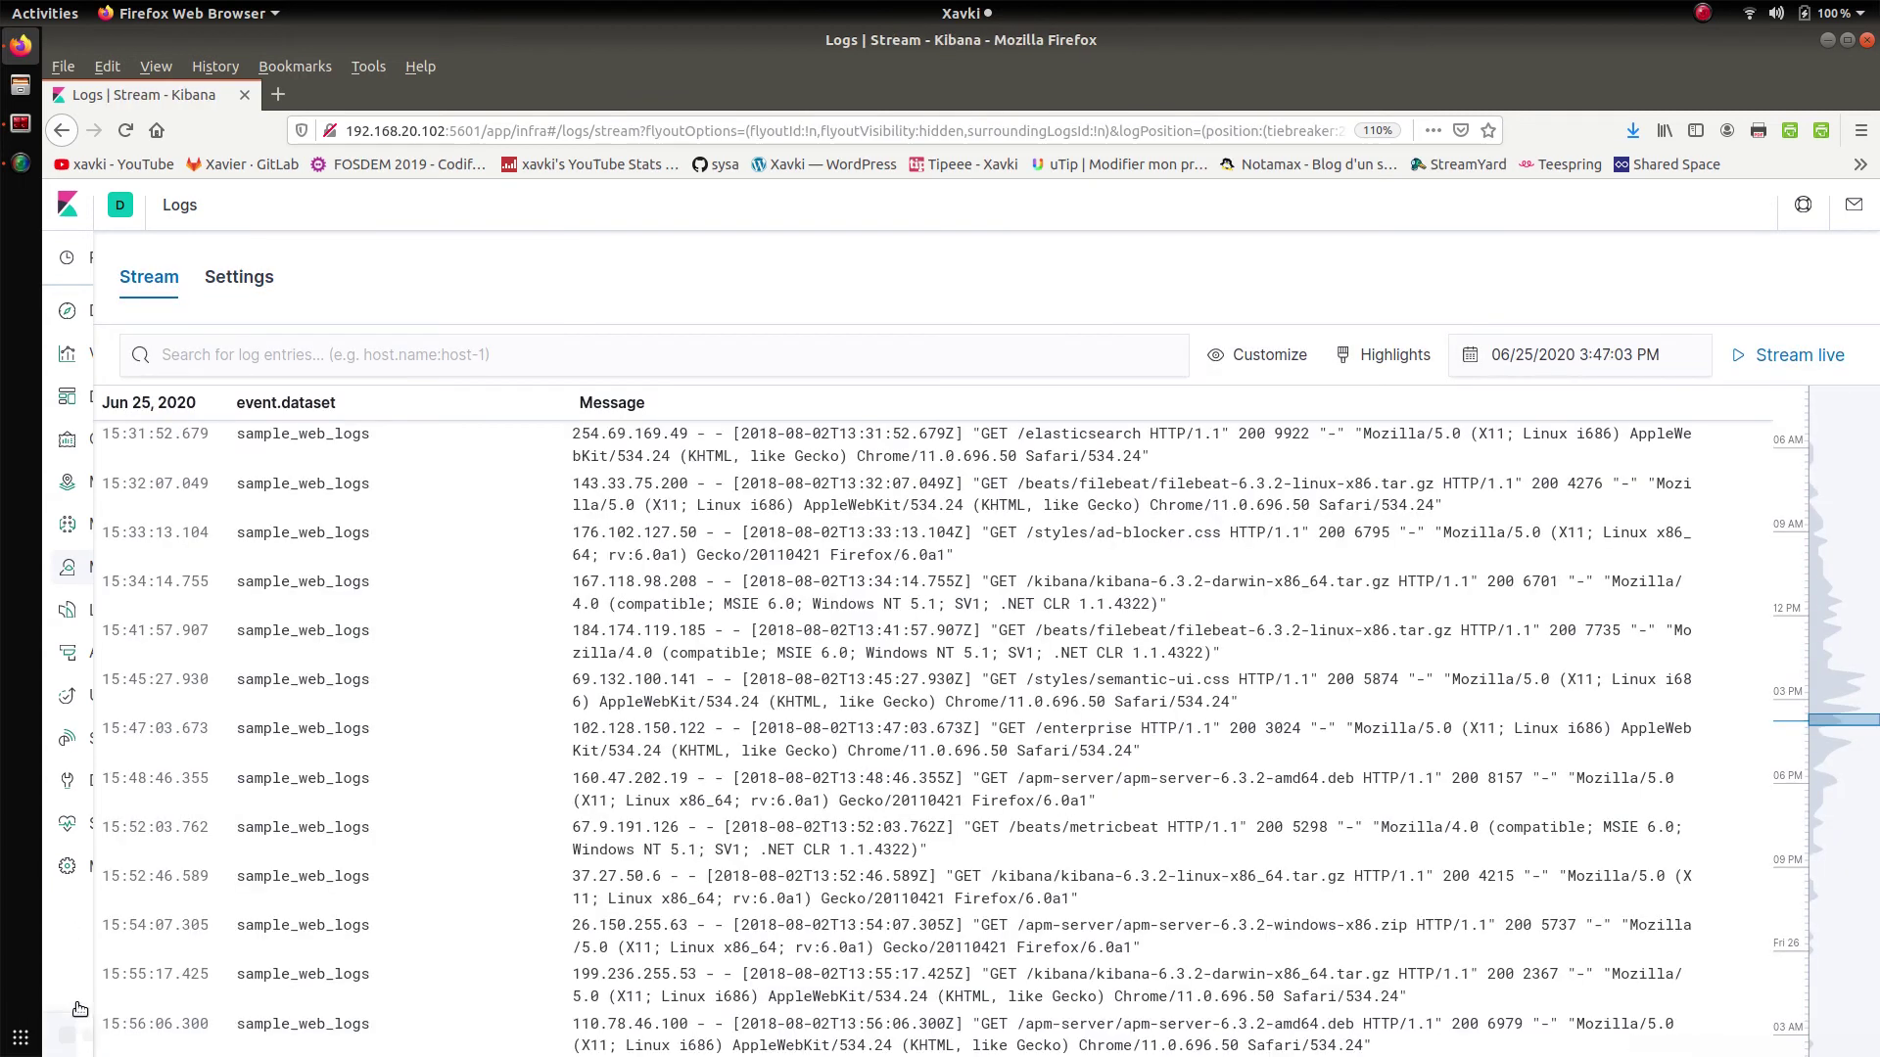
Visit the APM services page and open the Uptime overview
left_click(67, 1035)
left_click(106, 650)
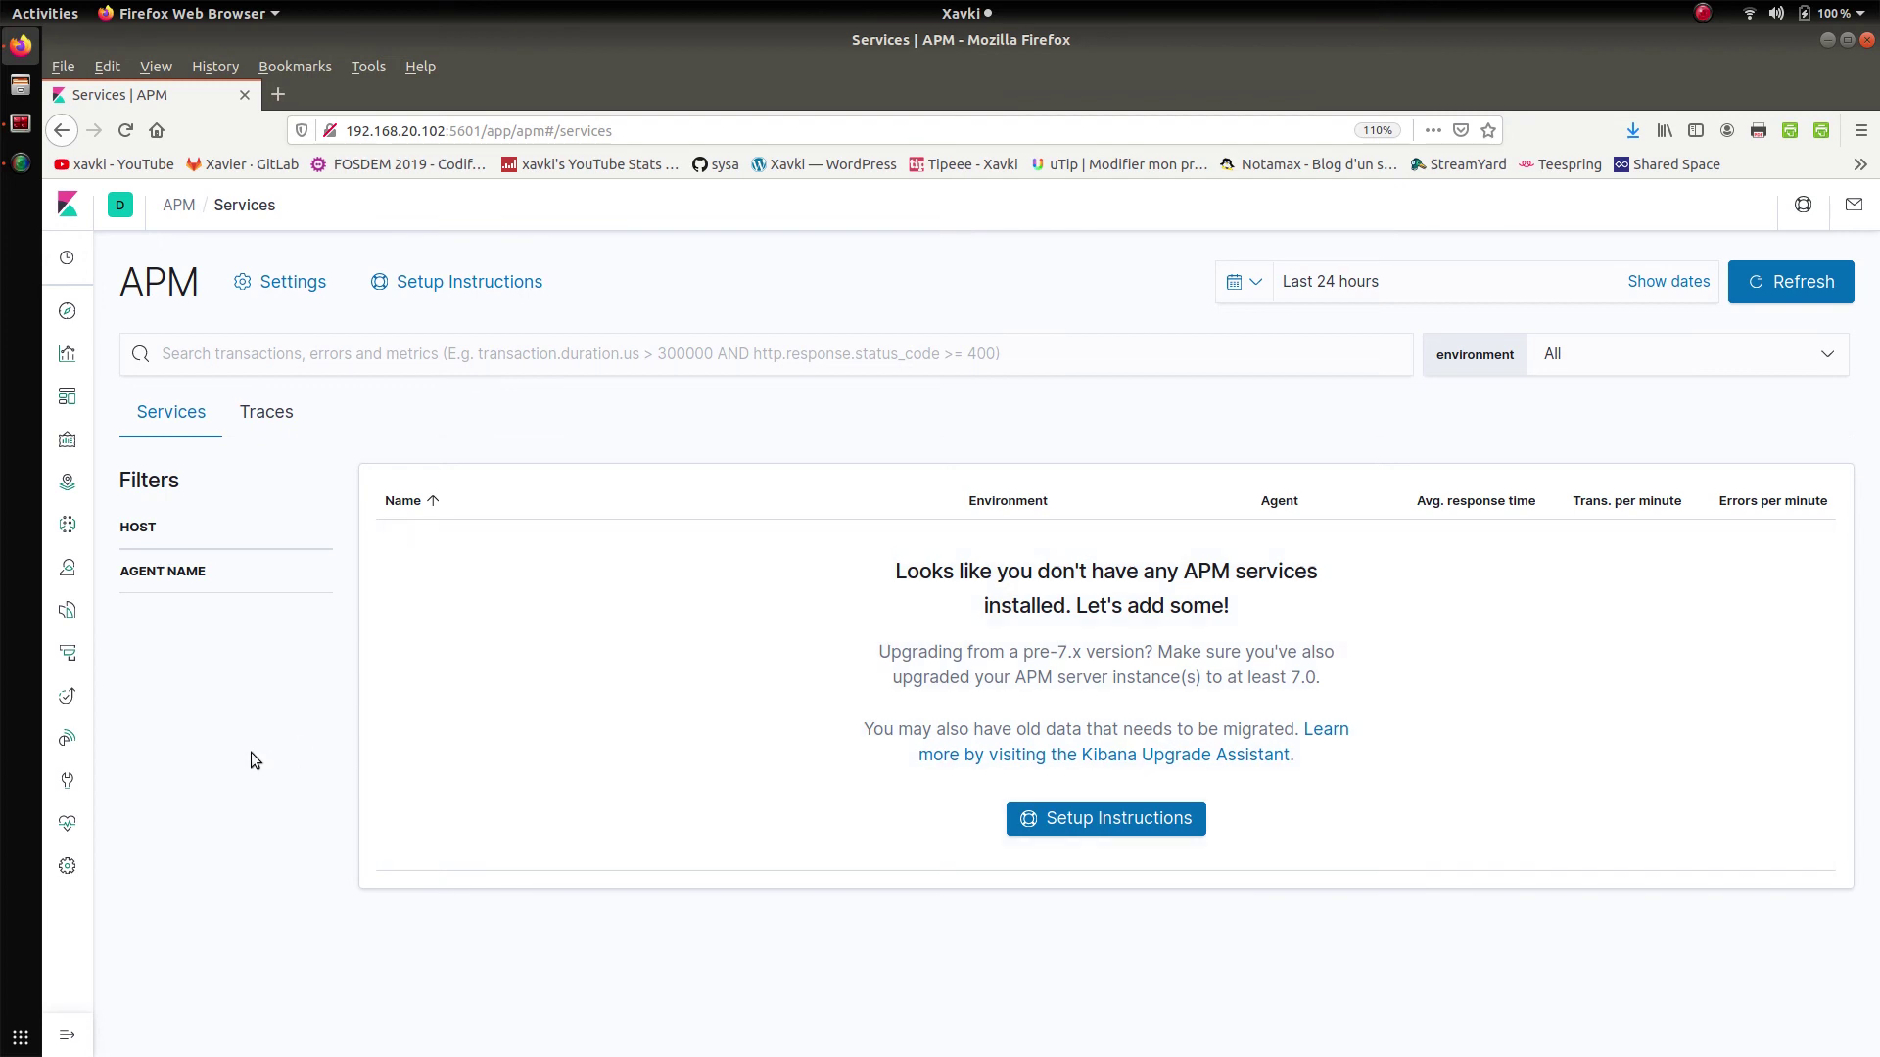
left_click(76, 1044)
left_click(141, 703)
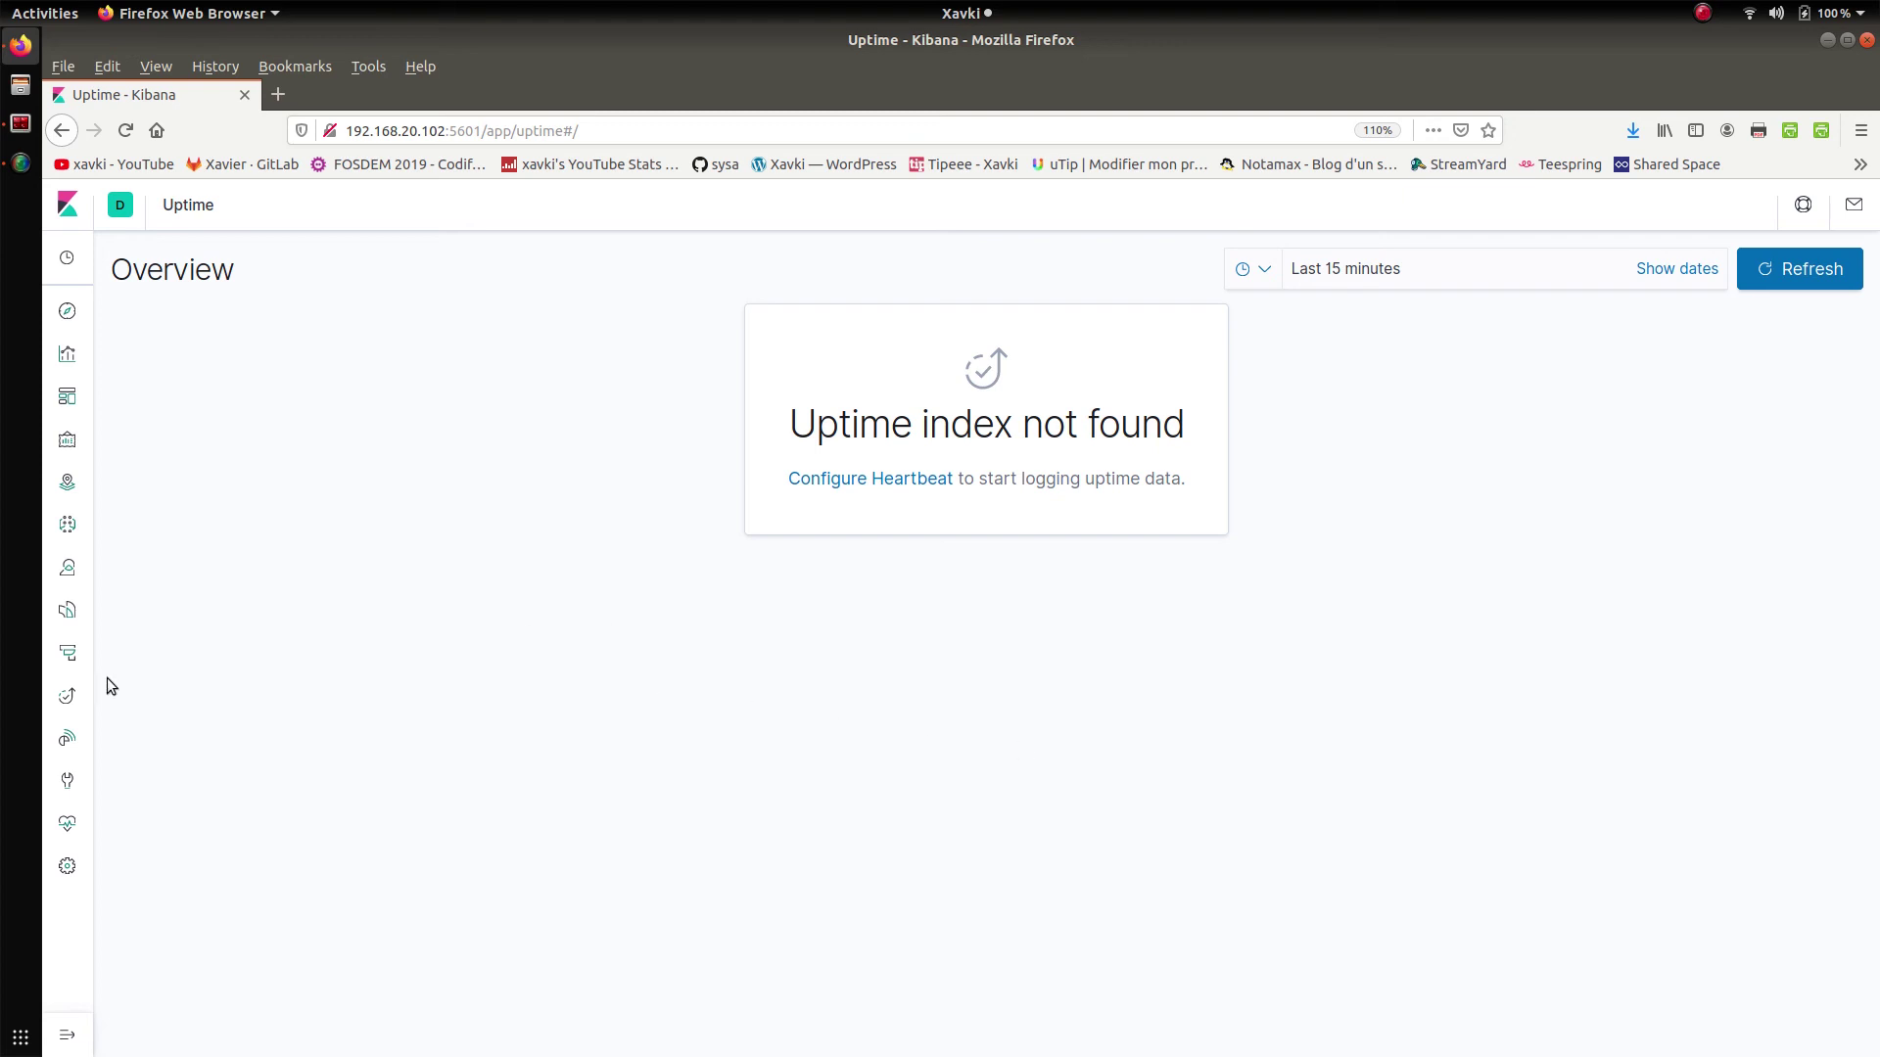
Open the SIEM overview page
left_click(66, 1036)
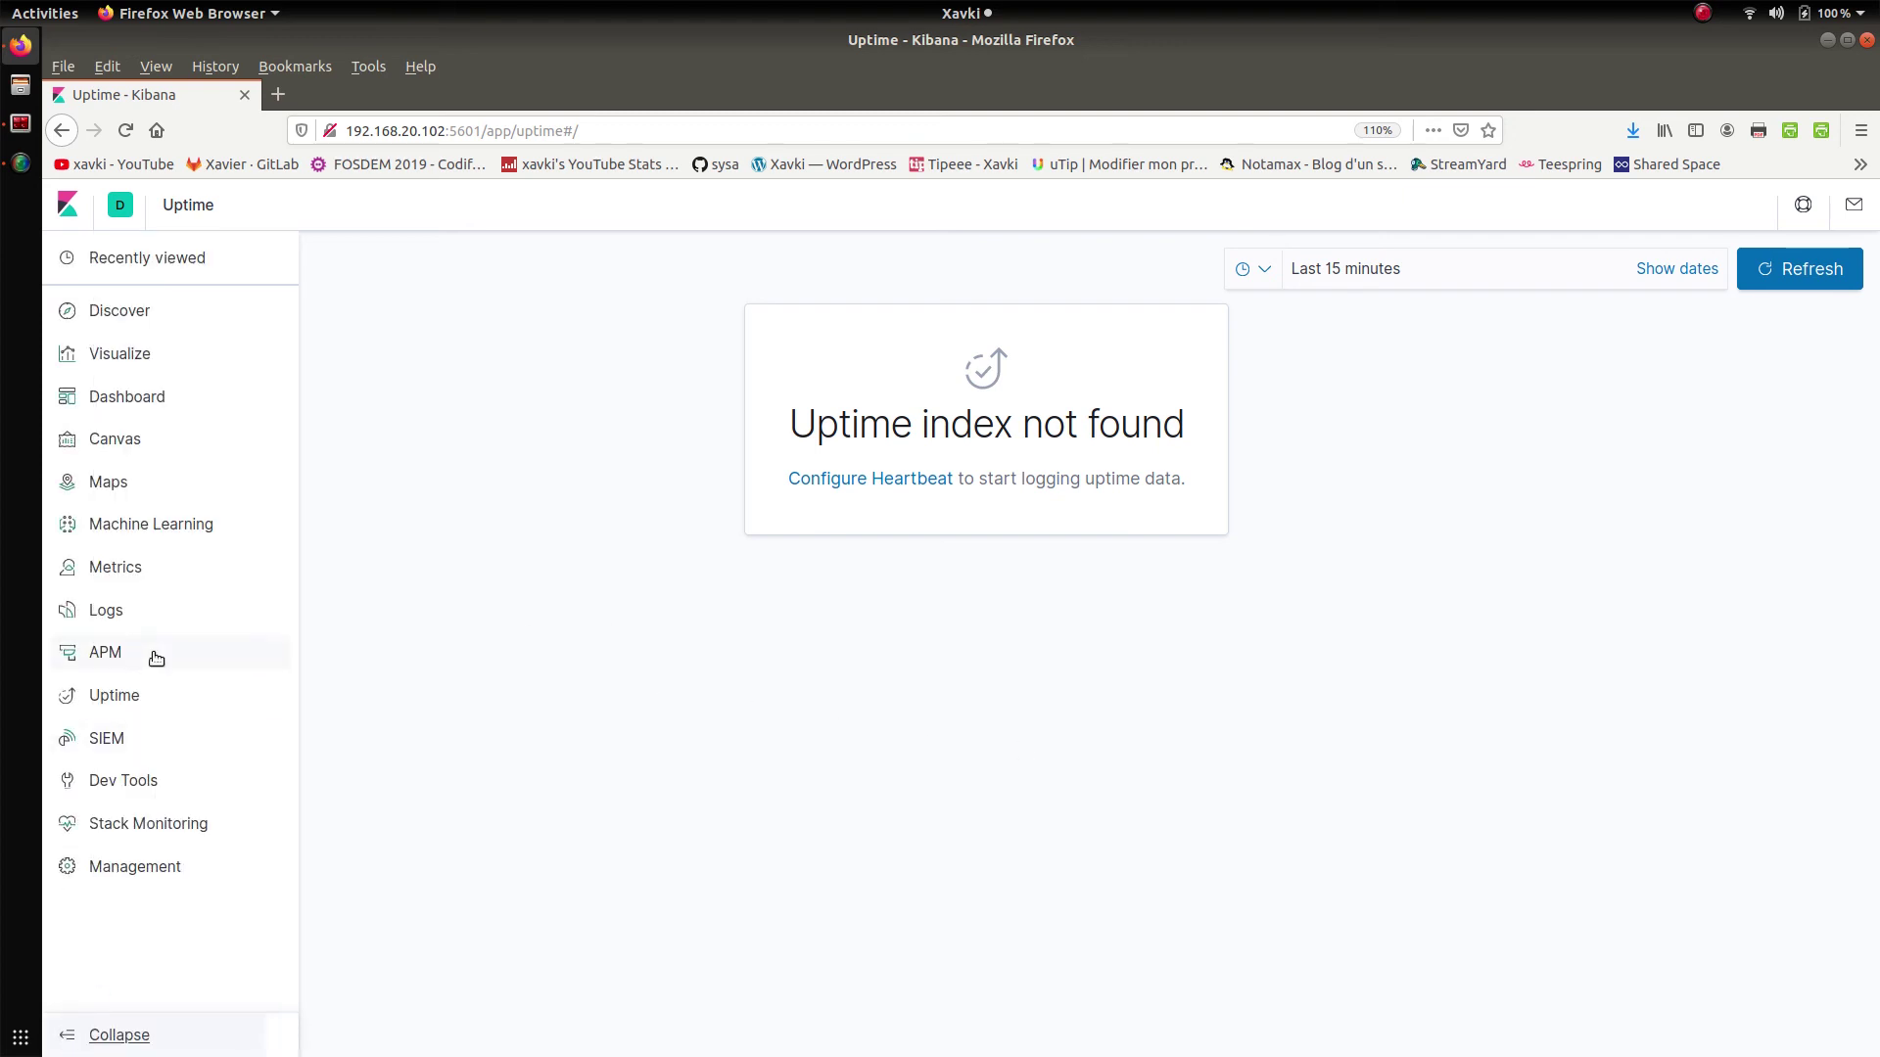
left_click(173, 736)
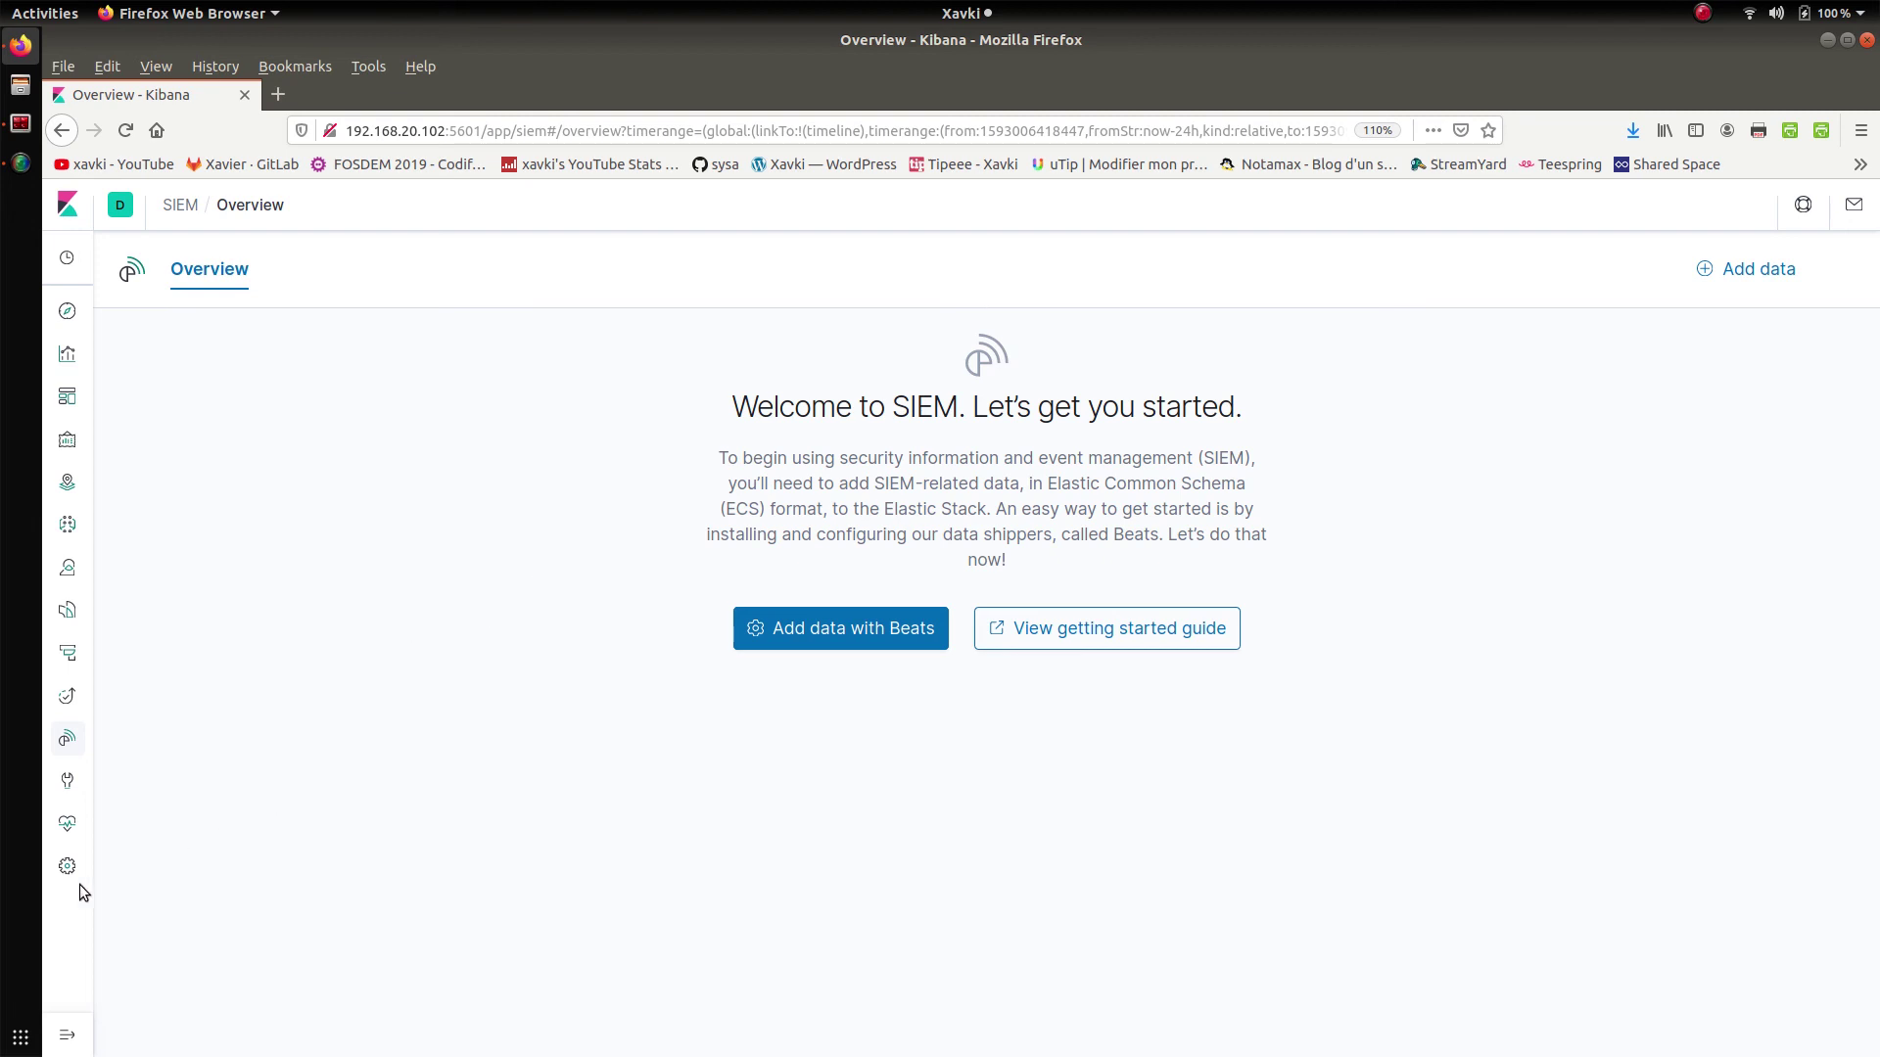
Open the Dev Tools Console and highlight the body of the sample match_all query
left_click(67, 1035)
left_click(137, 790)
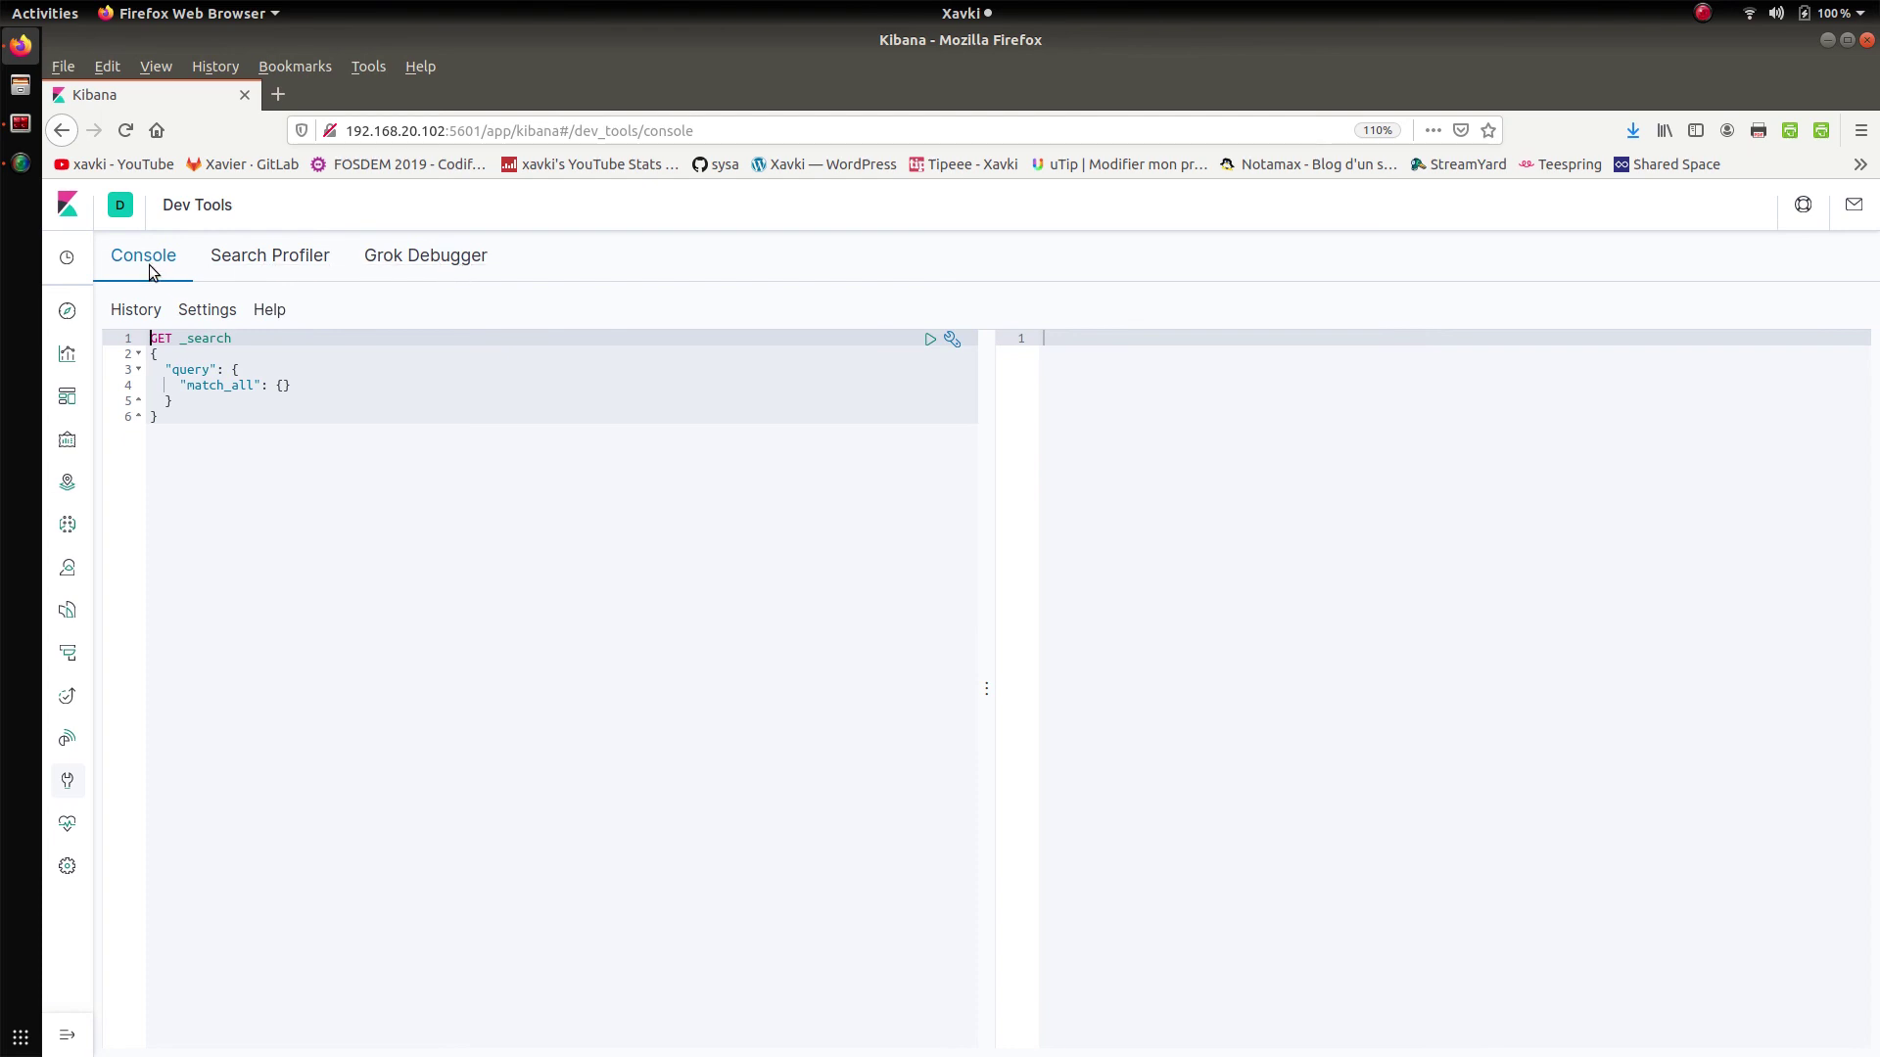
left_click(308, 399)
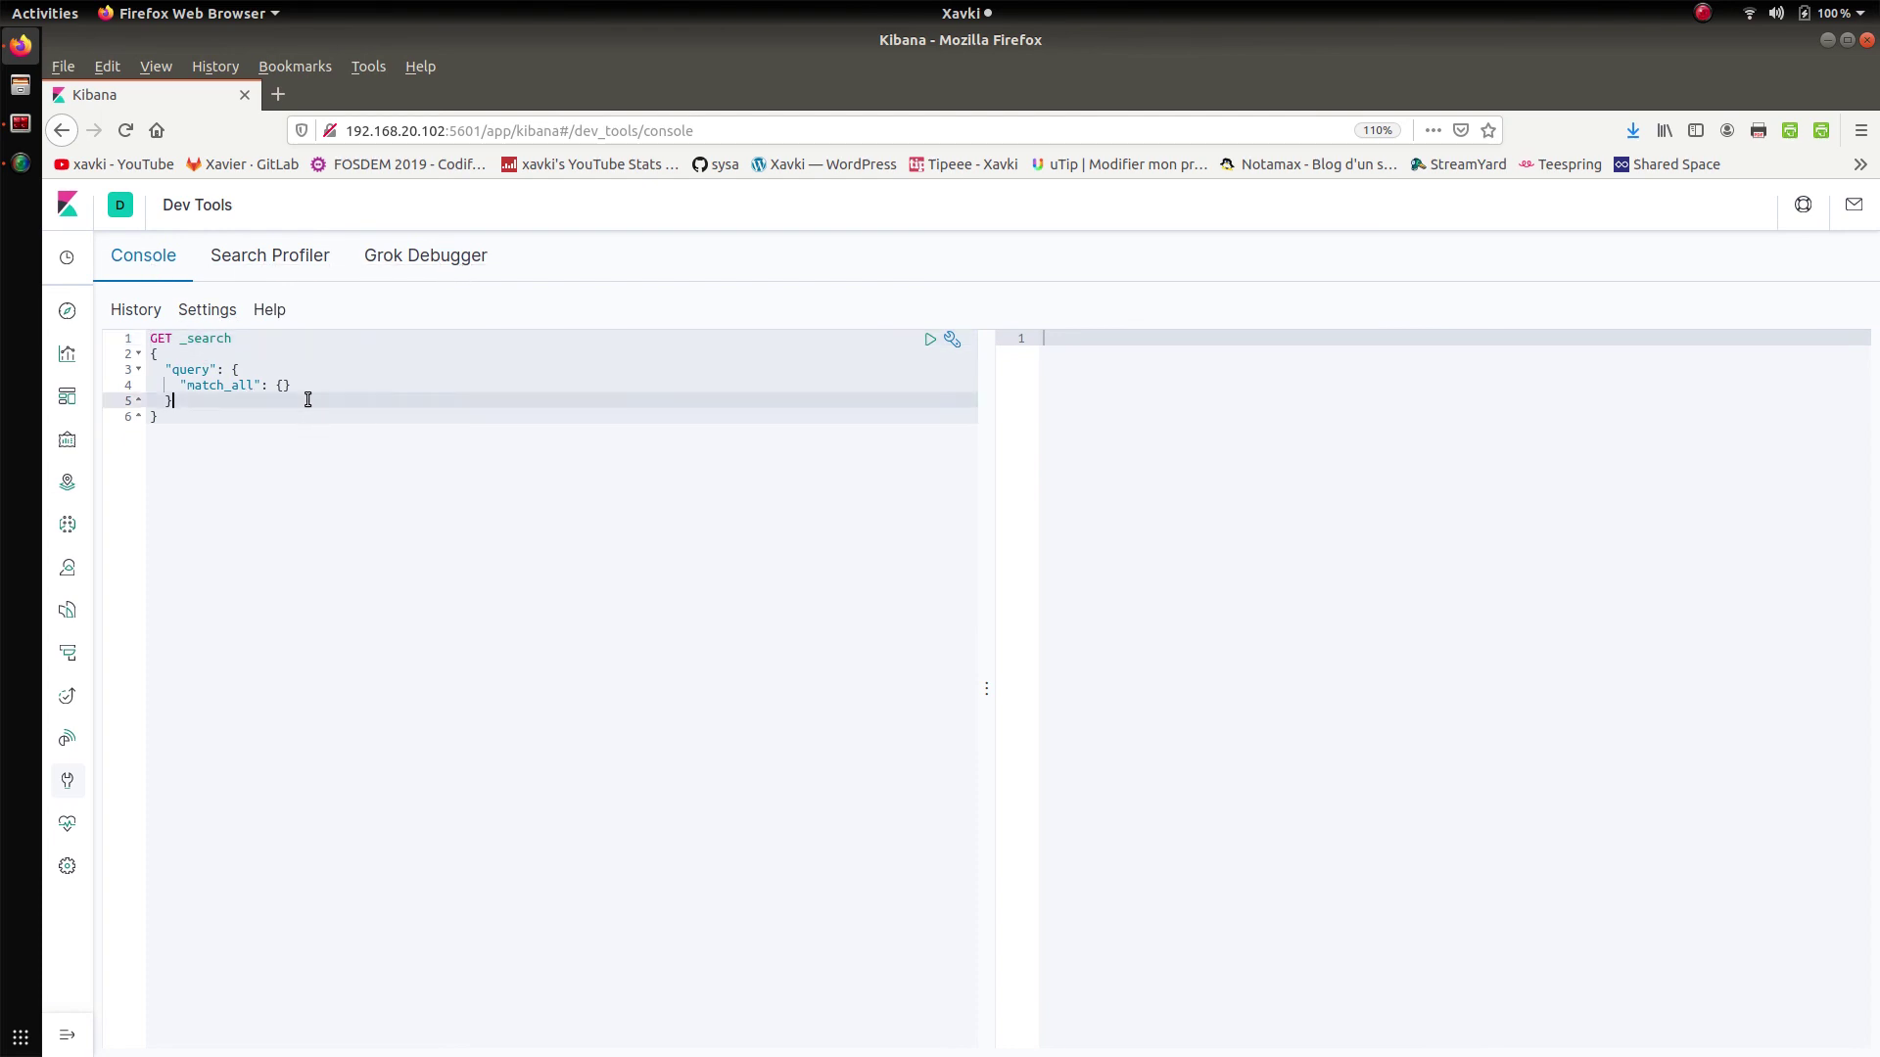
left_click_drag(308, 399, 150, 354)
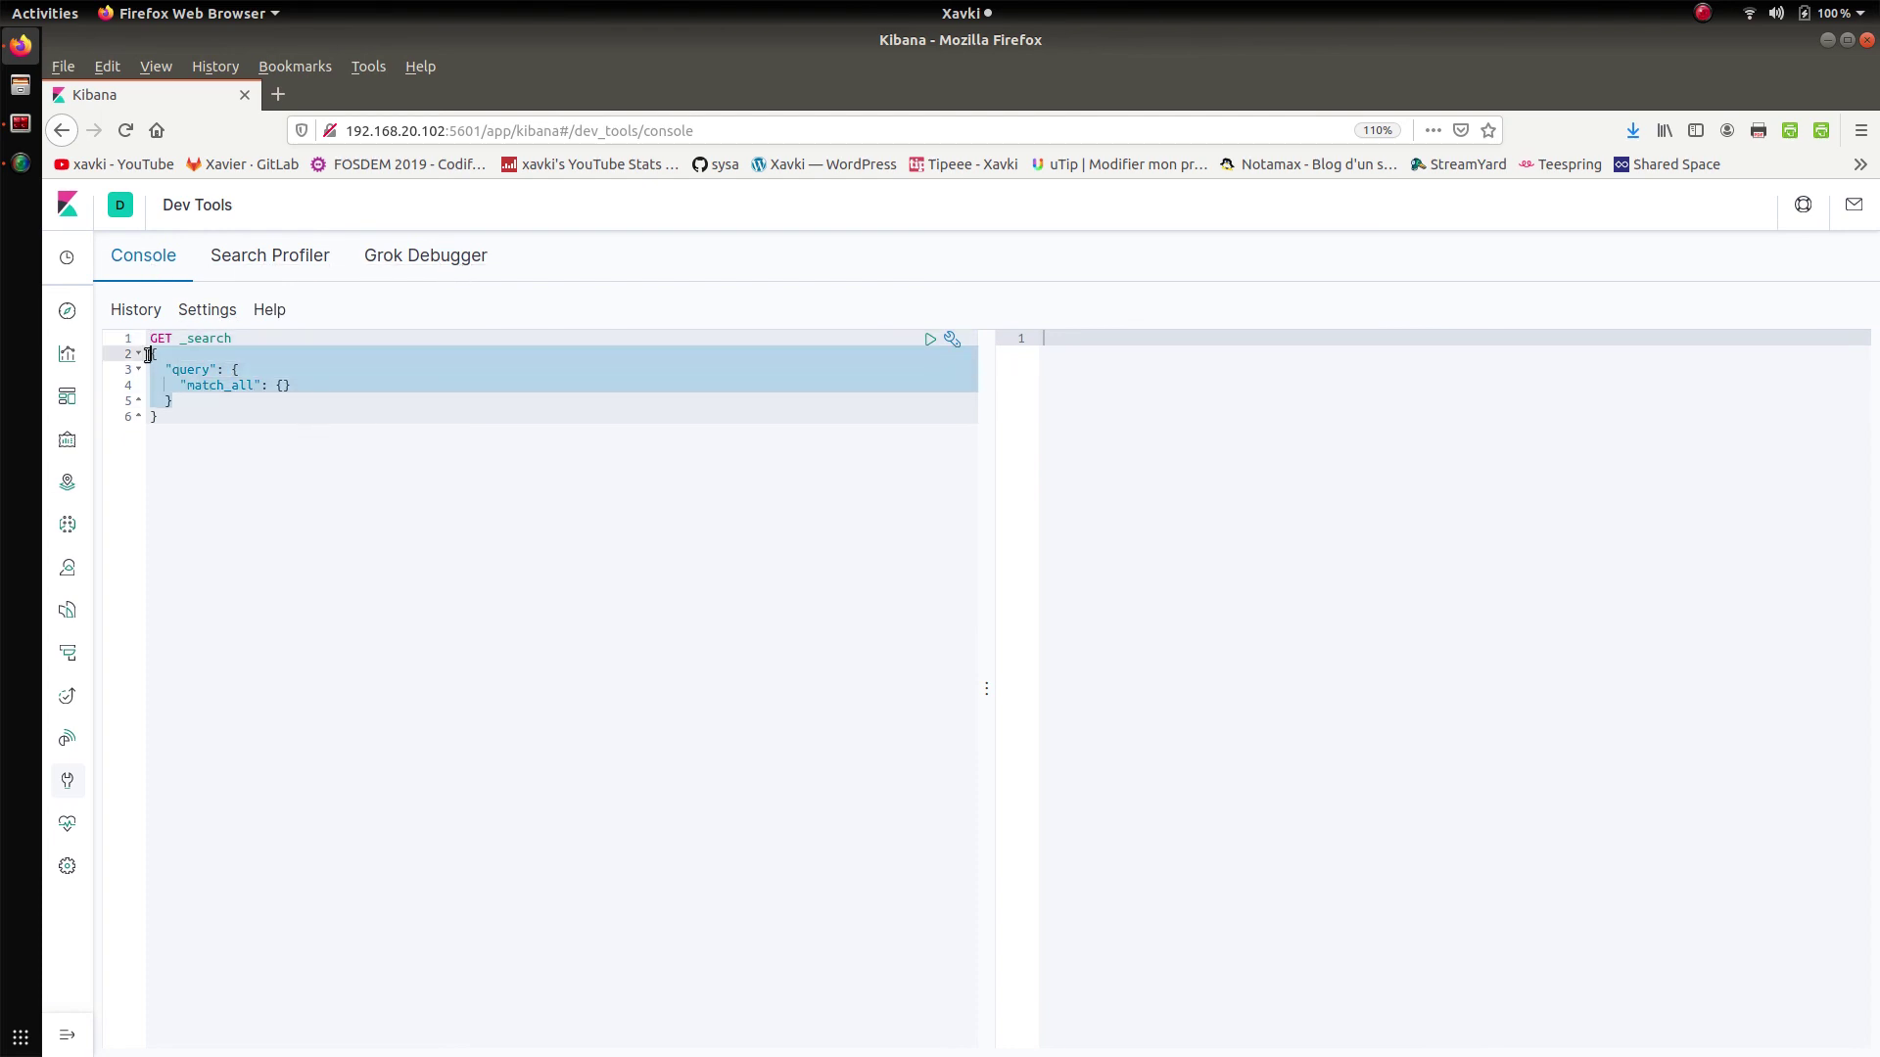
left_click(272, 397)
Review the Console's settings and request history, dismissing the settings without saving
left_click(216, 312)
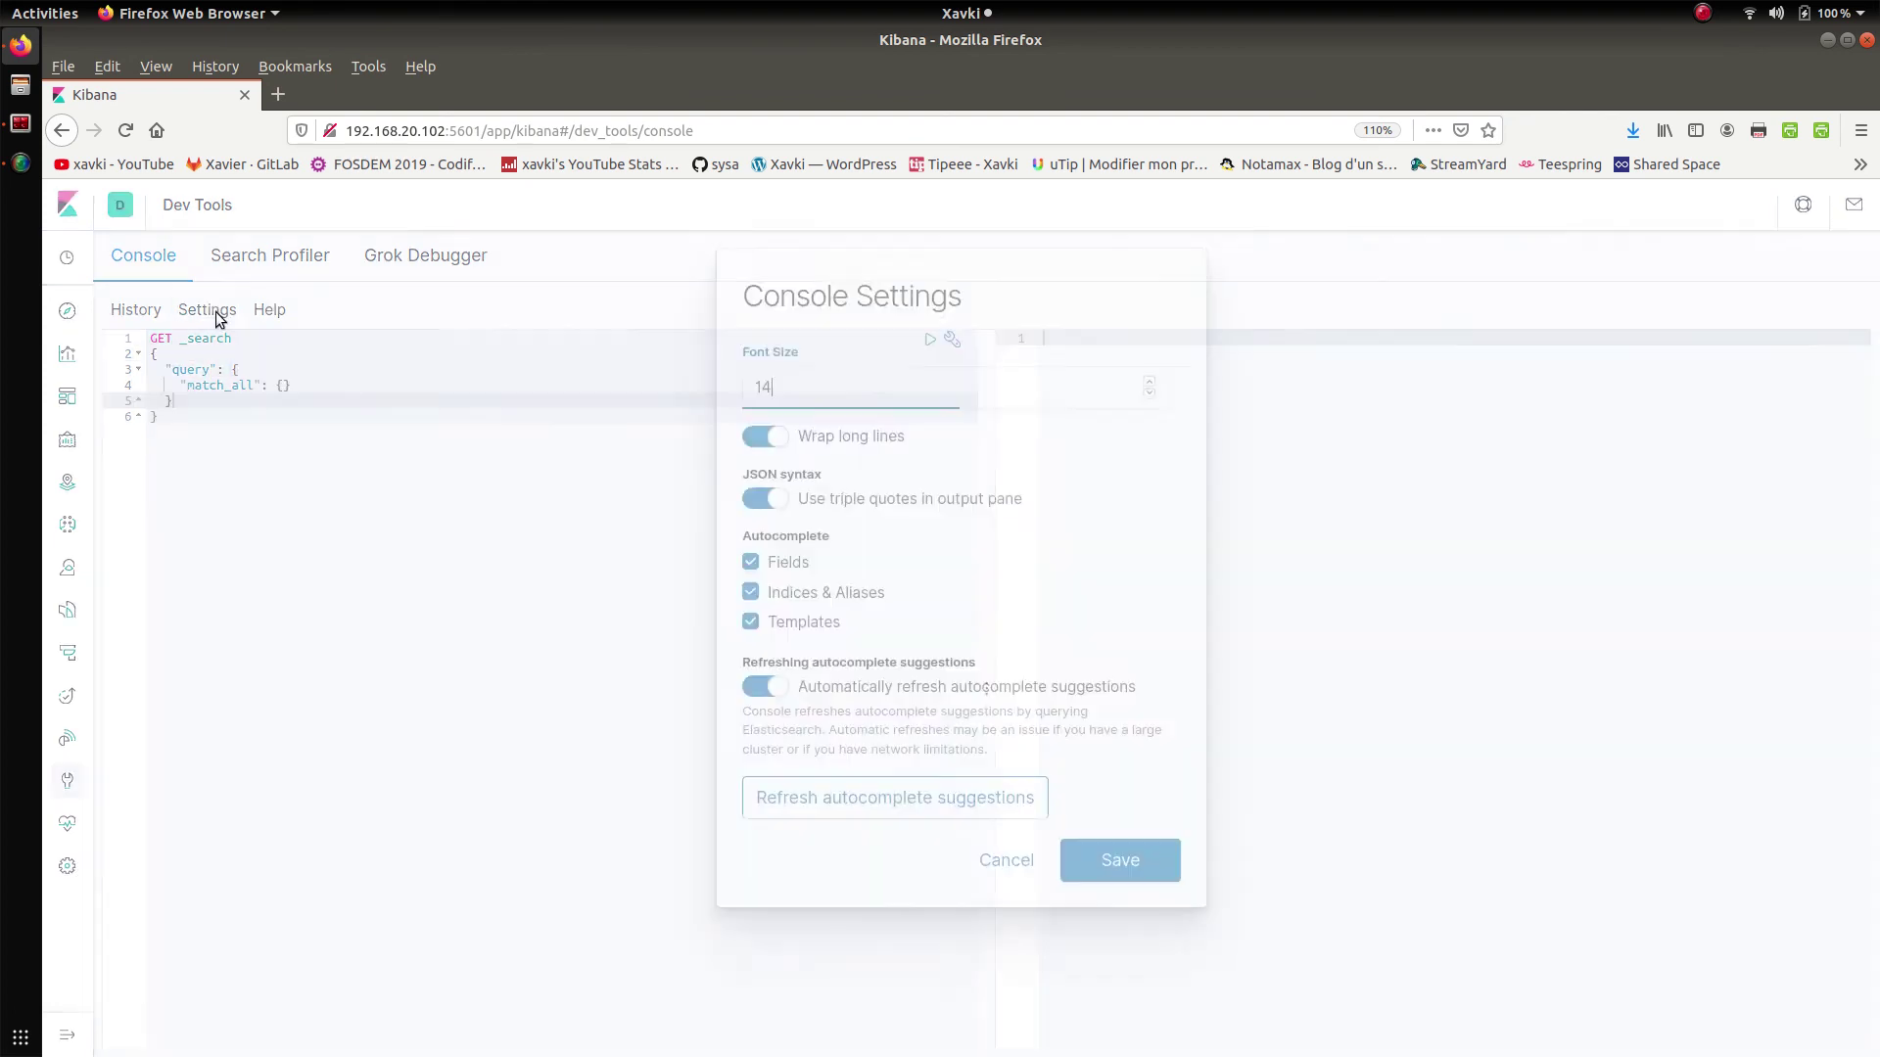
left_click(1206, 243)
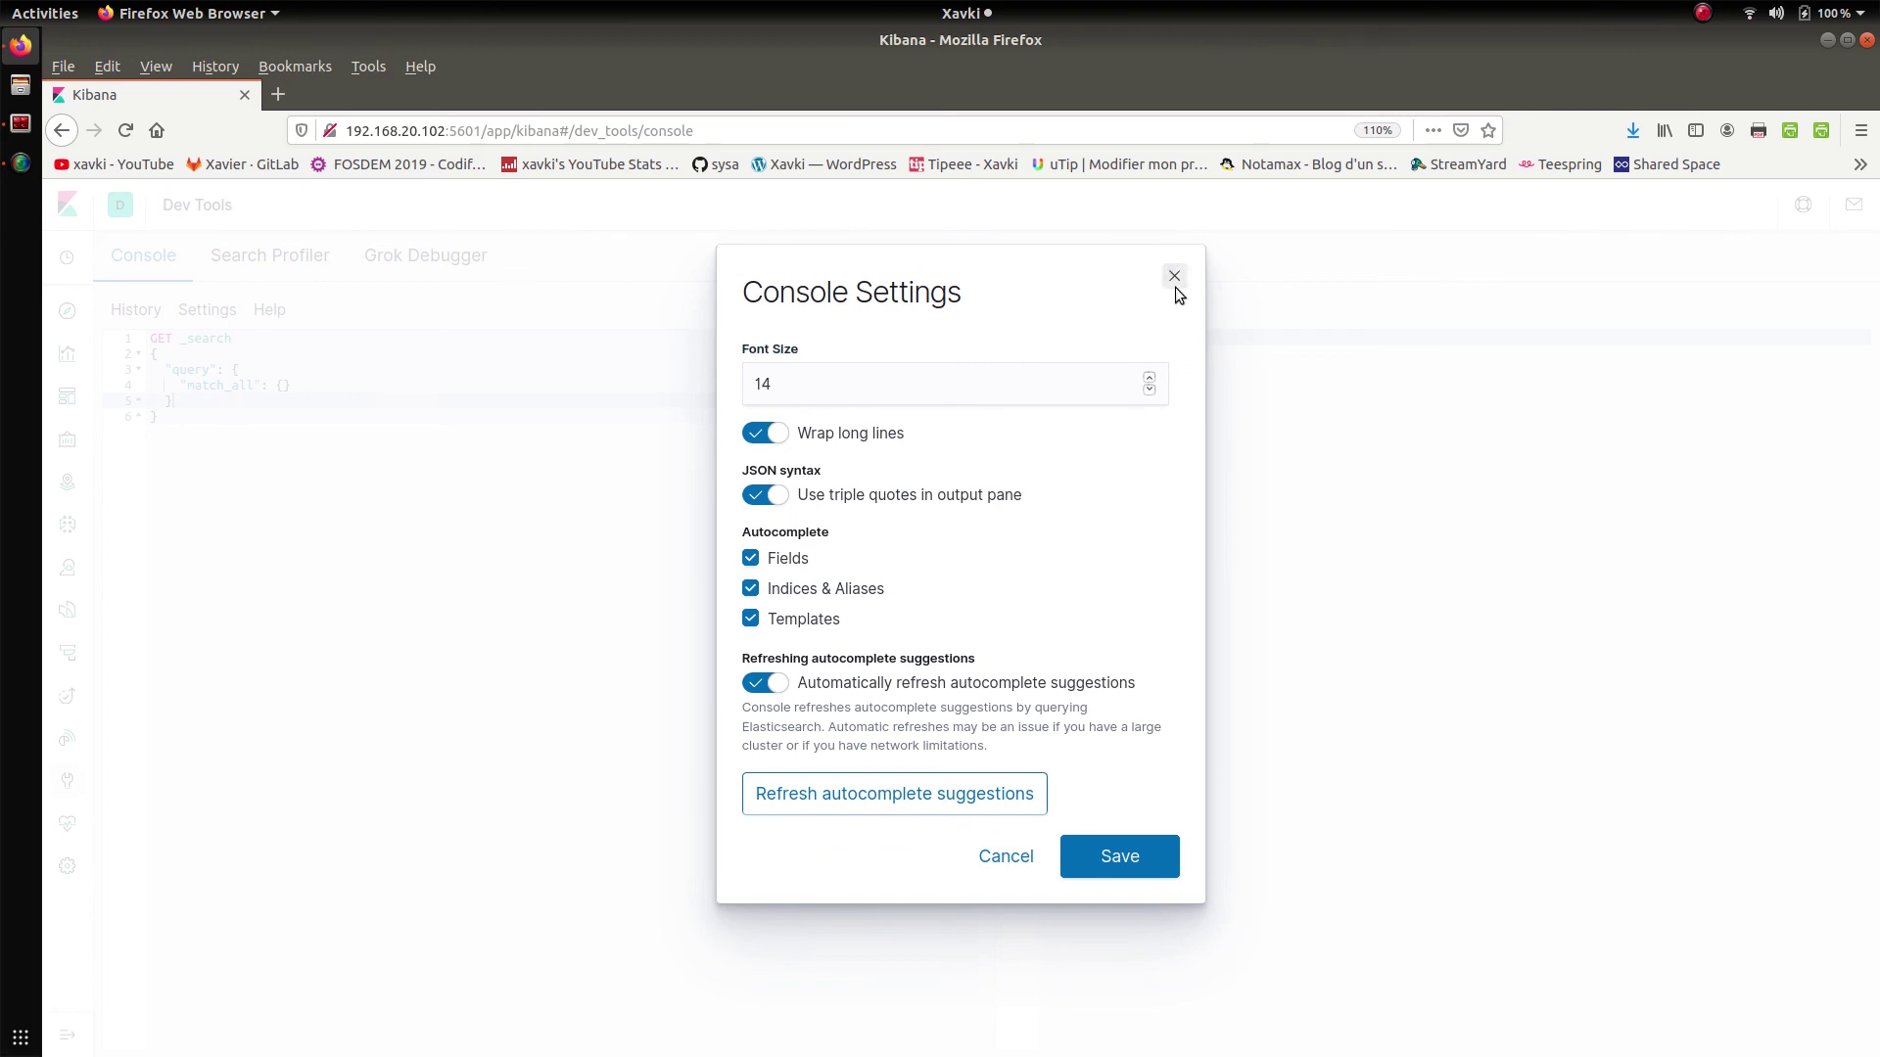
left_click(1175, 281)
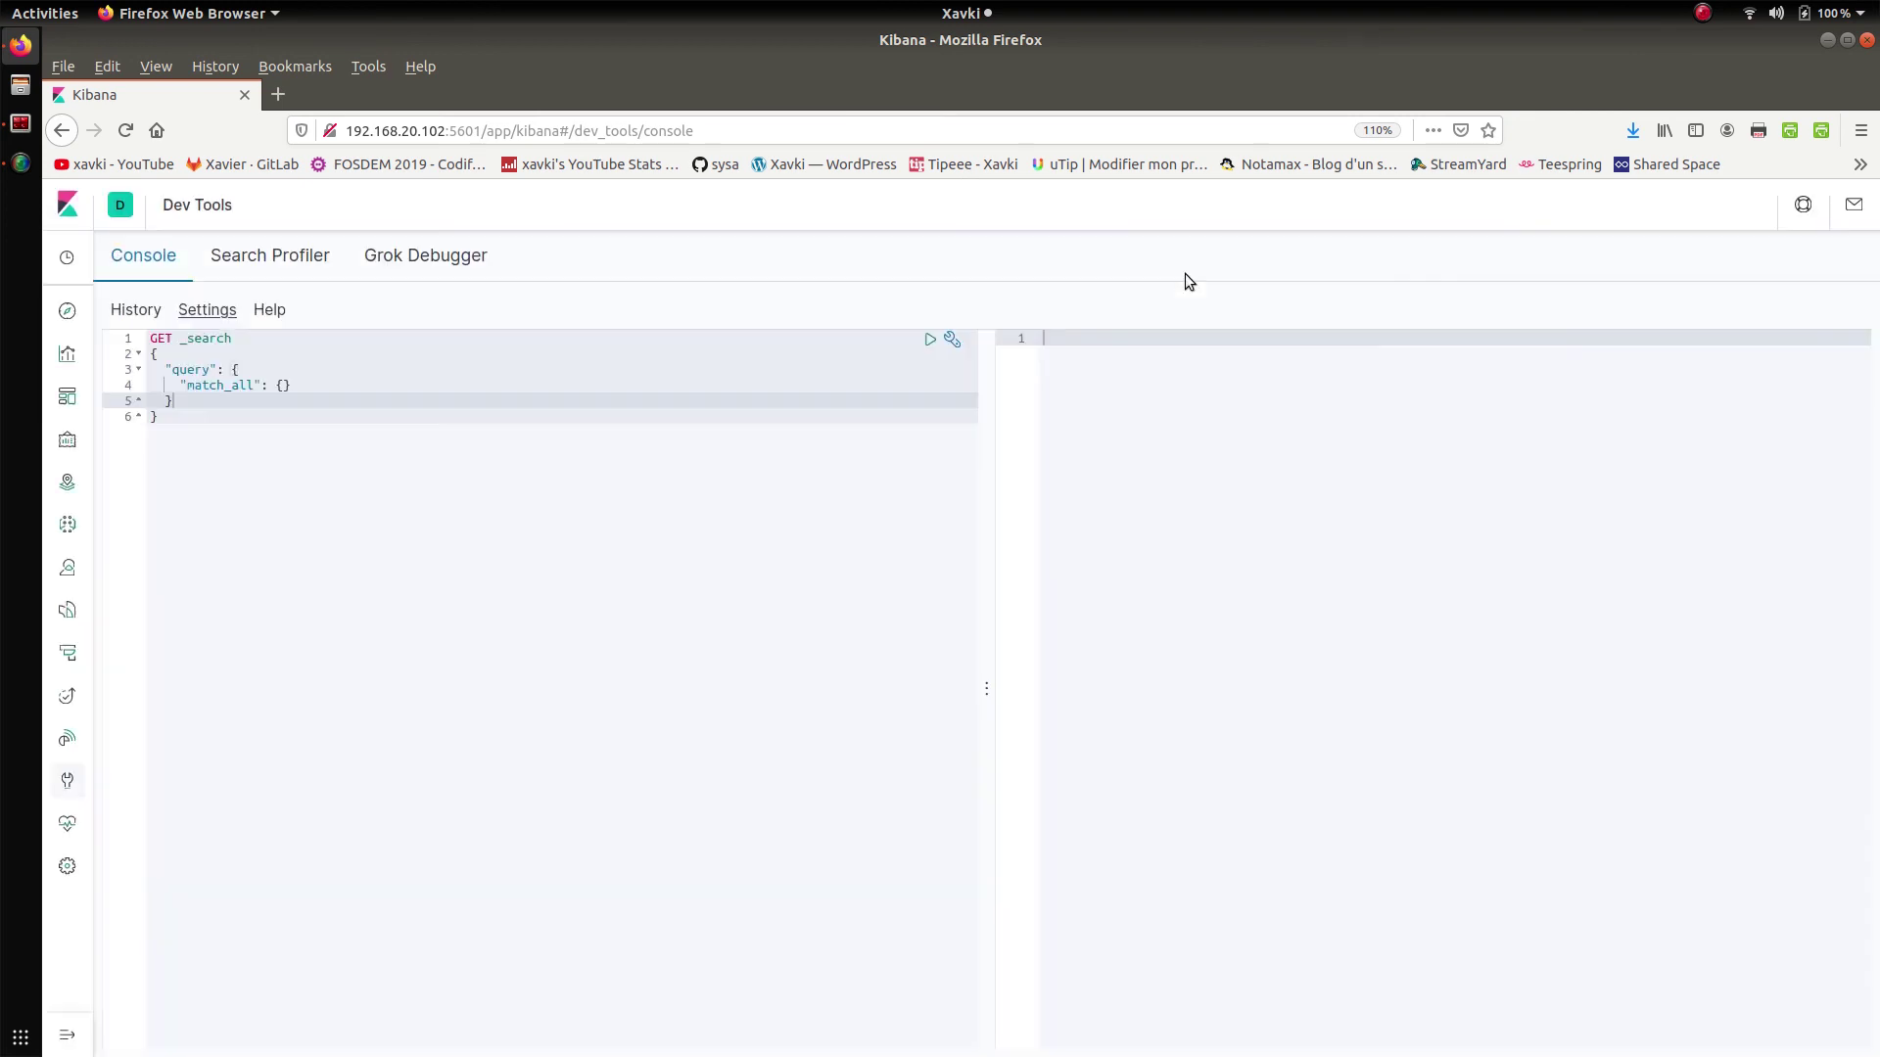
left_click(146, 314)
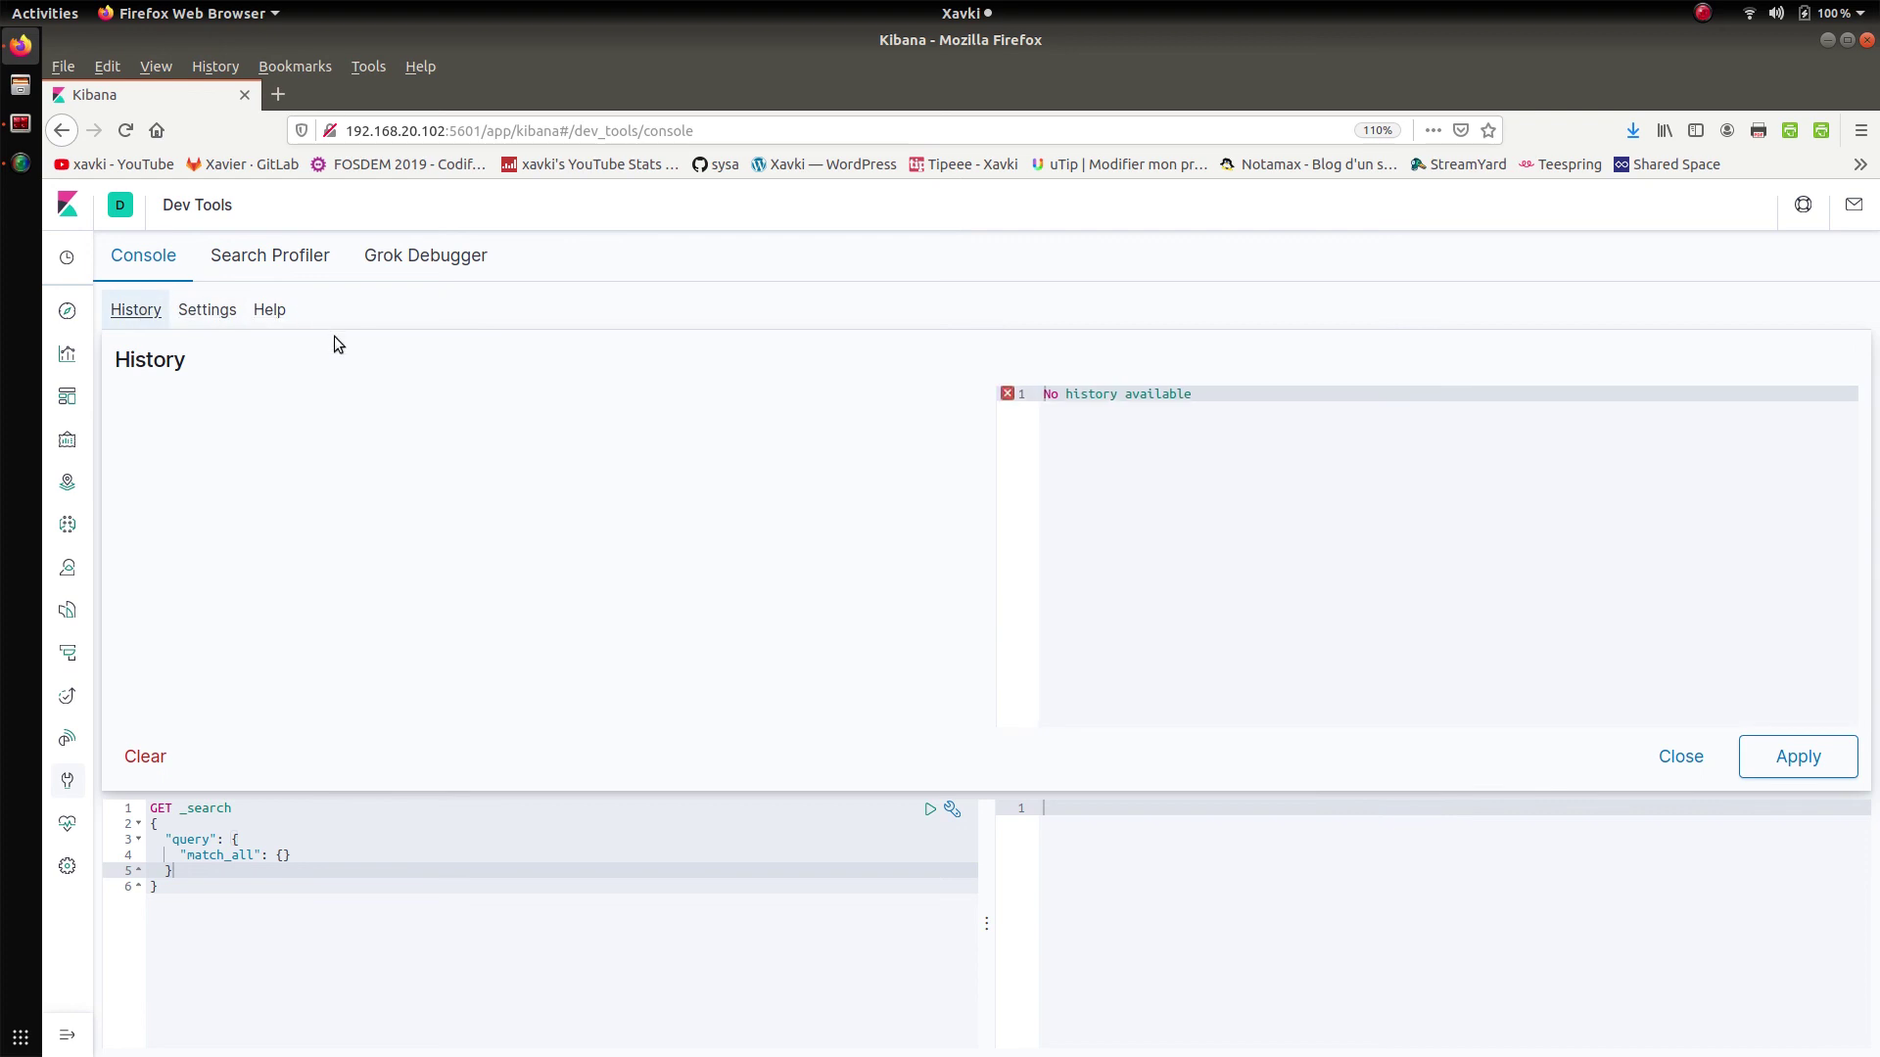
left_click(216, 313)
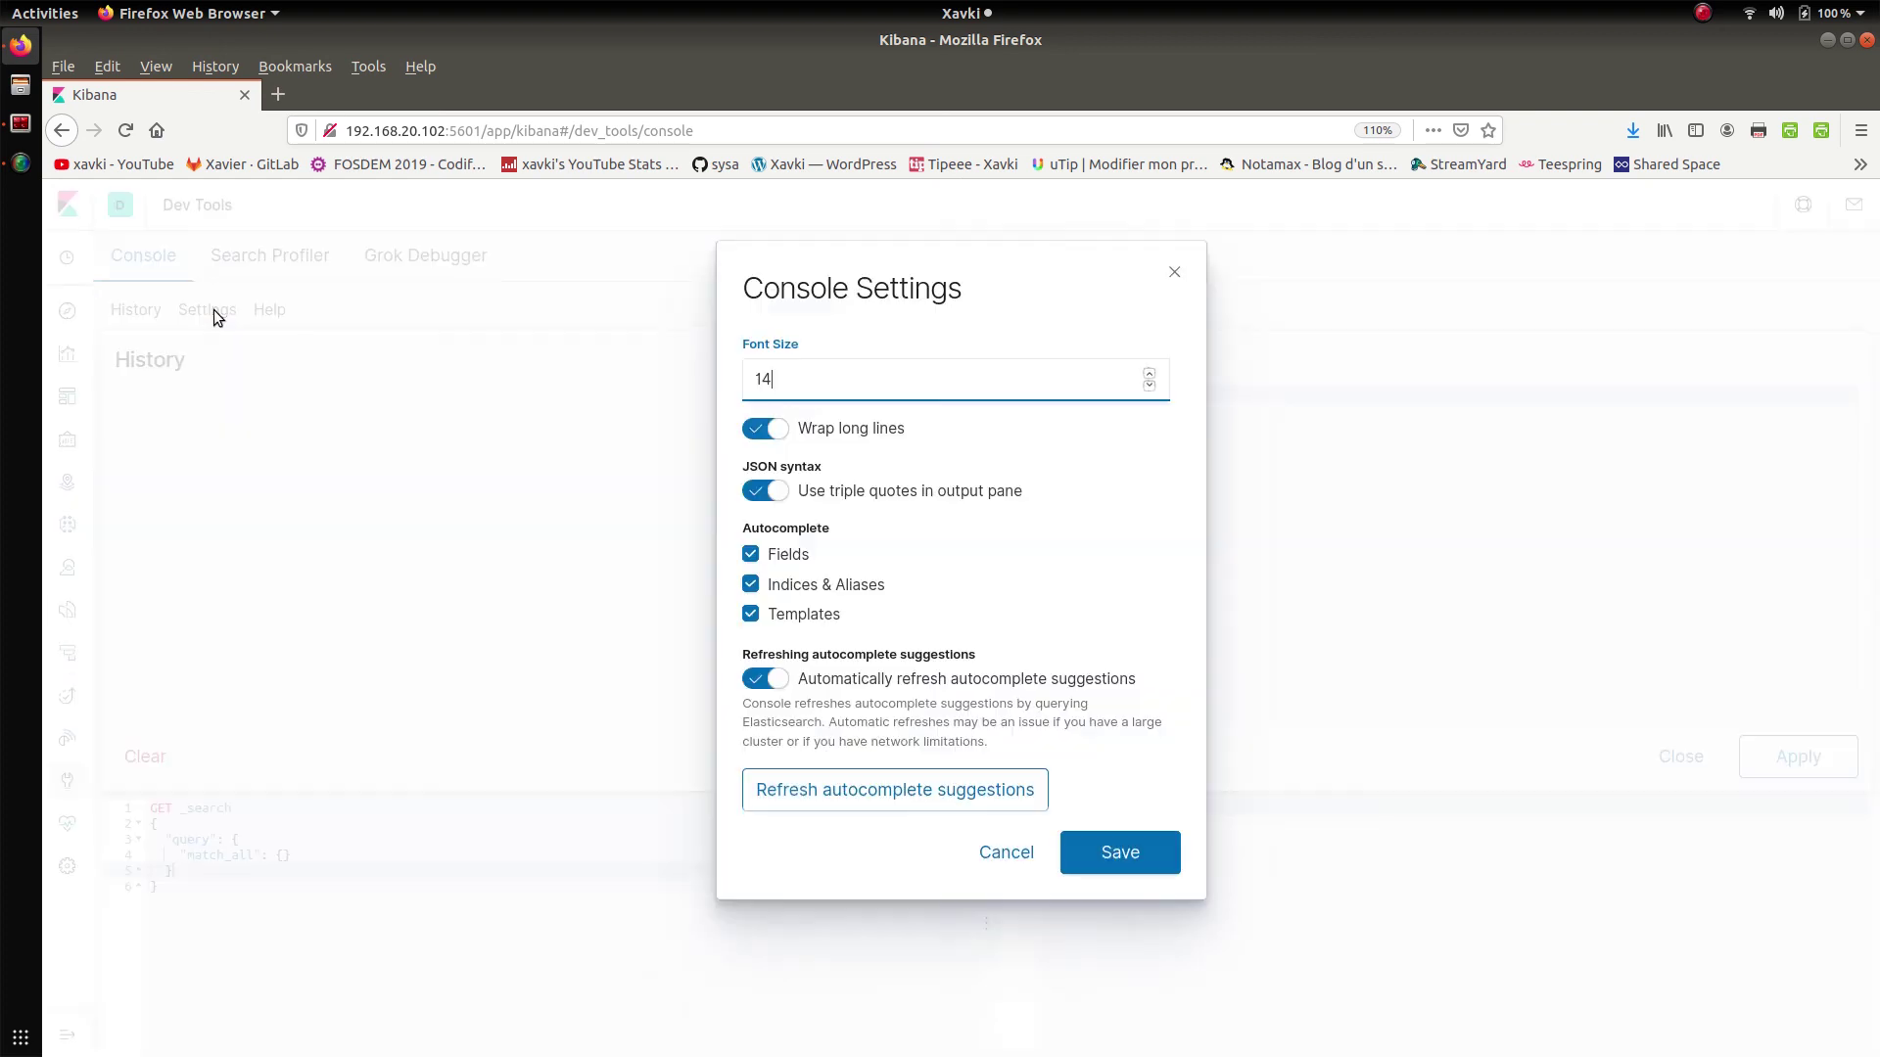
left_click(1023, 866)
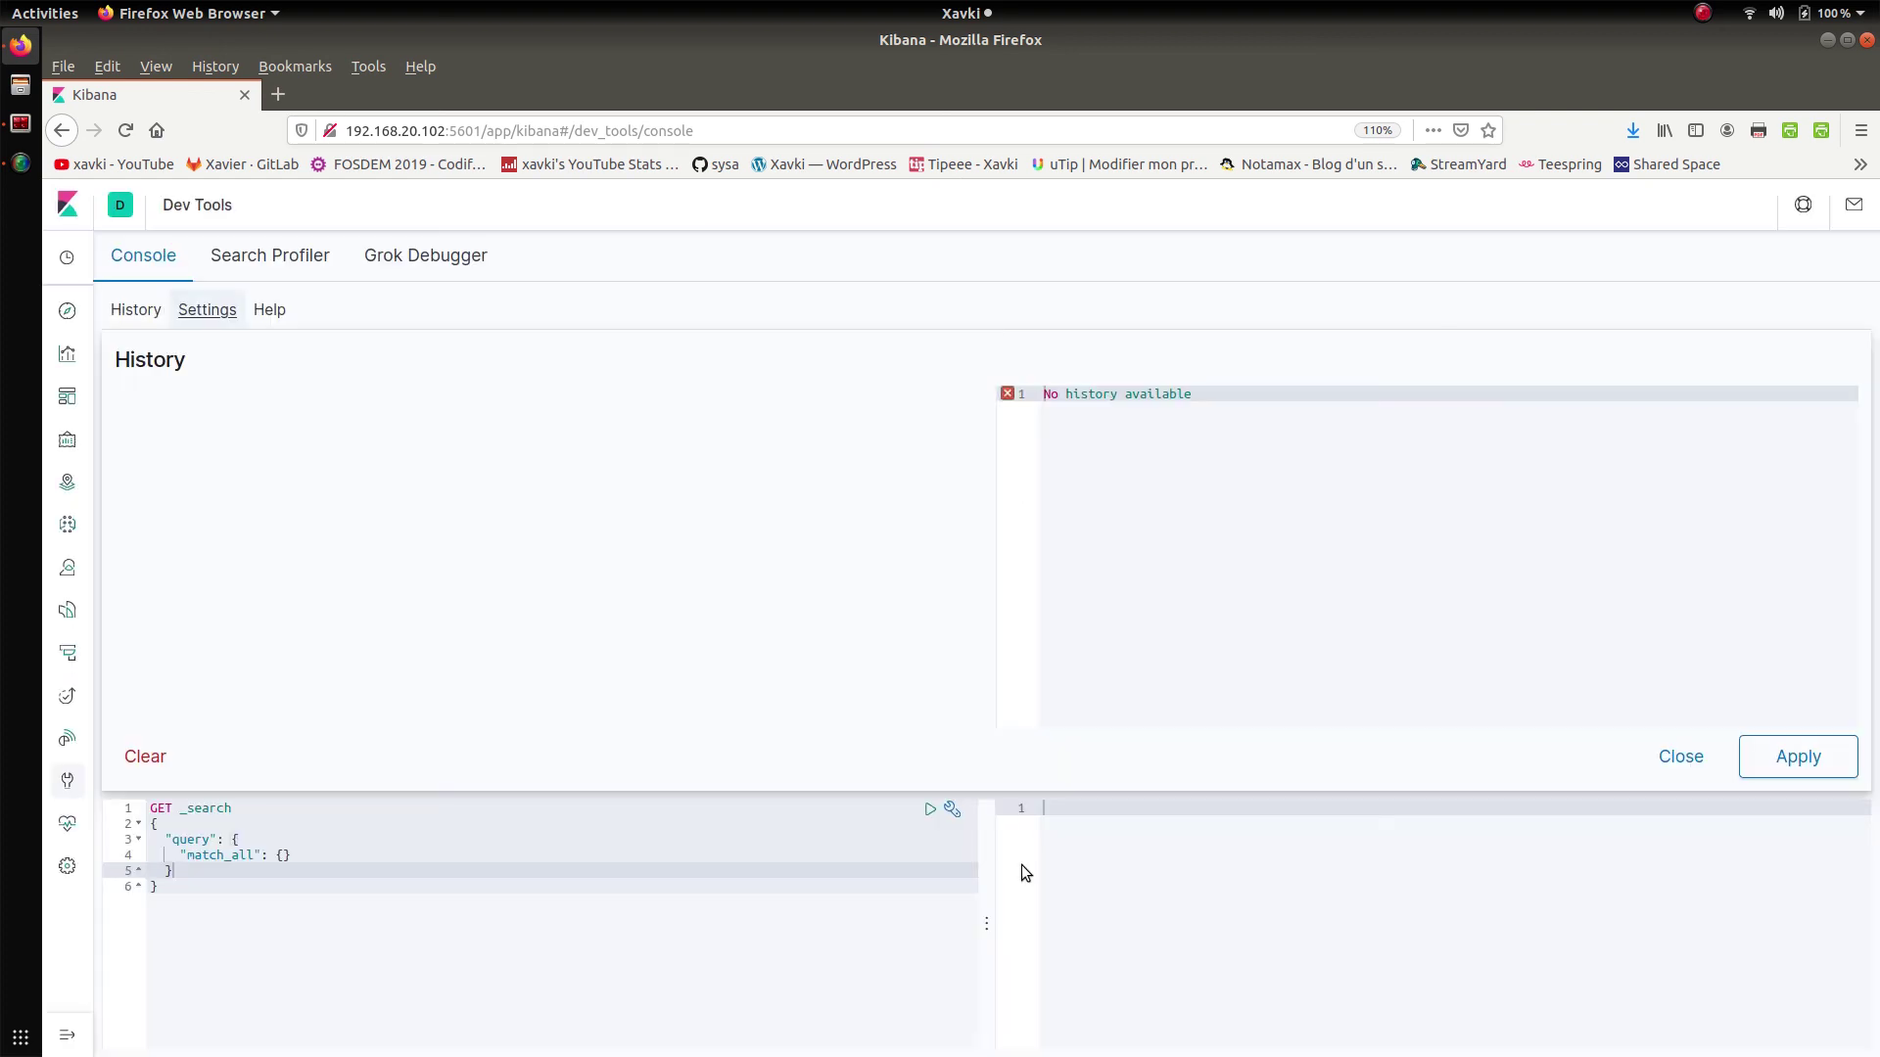
Visit the Search Profiler and the Grok Debugger, examining the example under Custom Patterns and collapsing it again
left_click(296, 255)
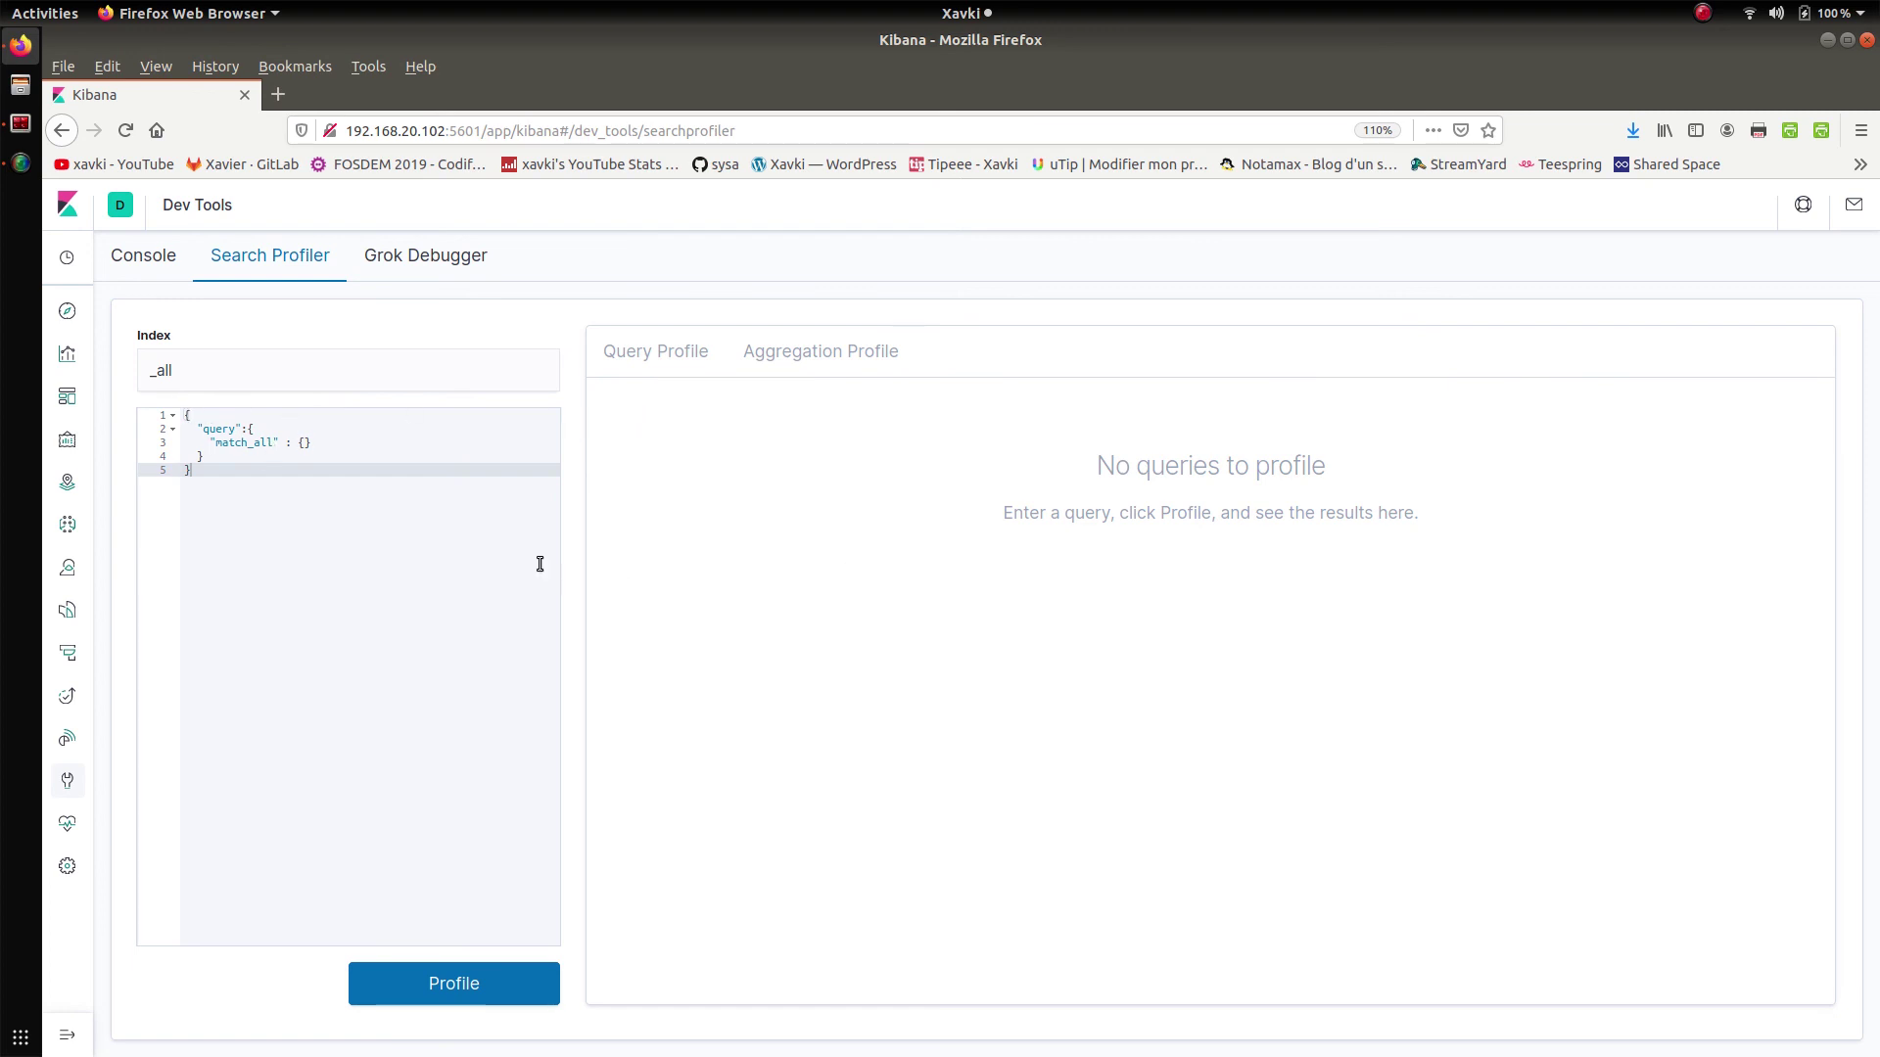
left_click(446, 255)
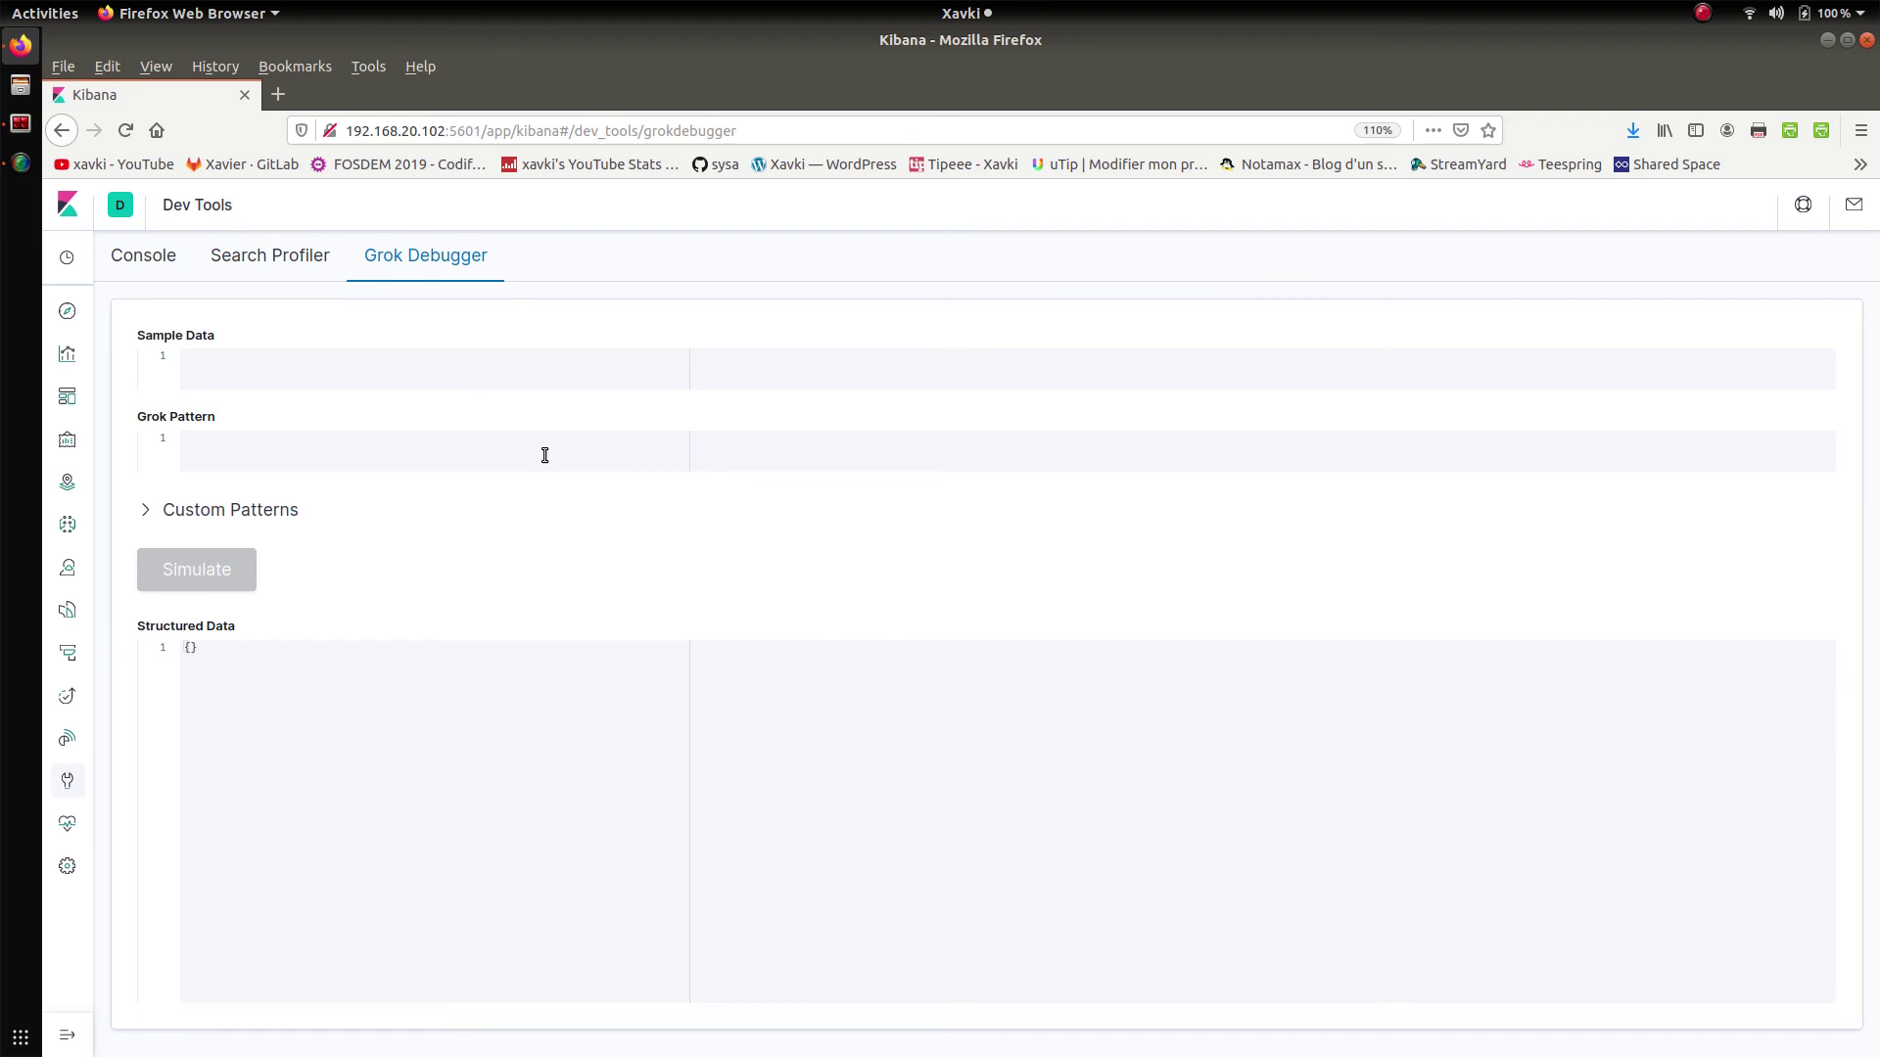
left_click(393, 376)
left_click(434, 441)
left_click(305, 509)
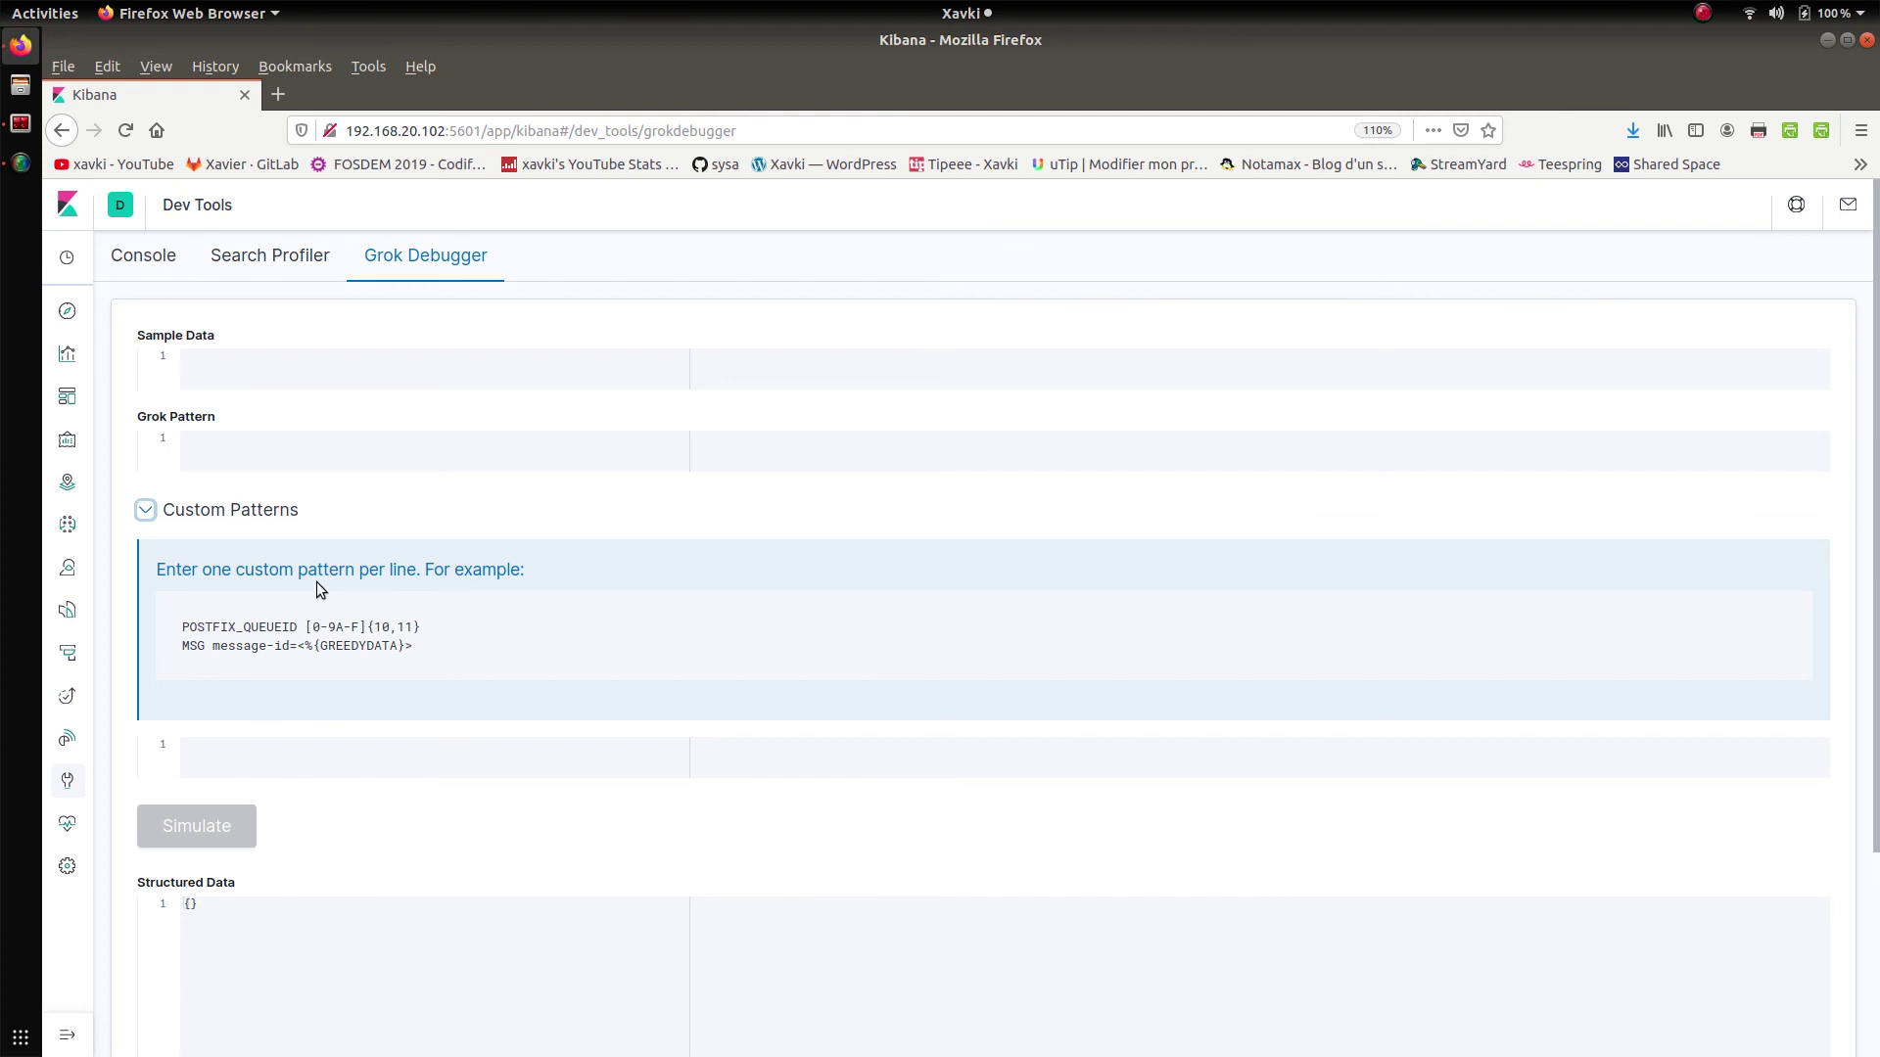
left_click(257, 521)
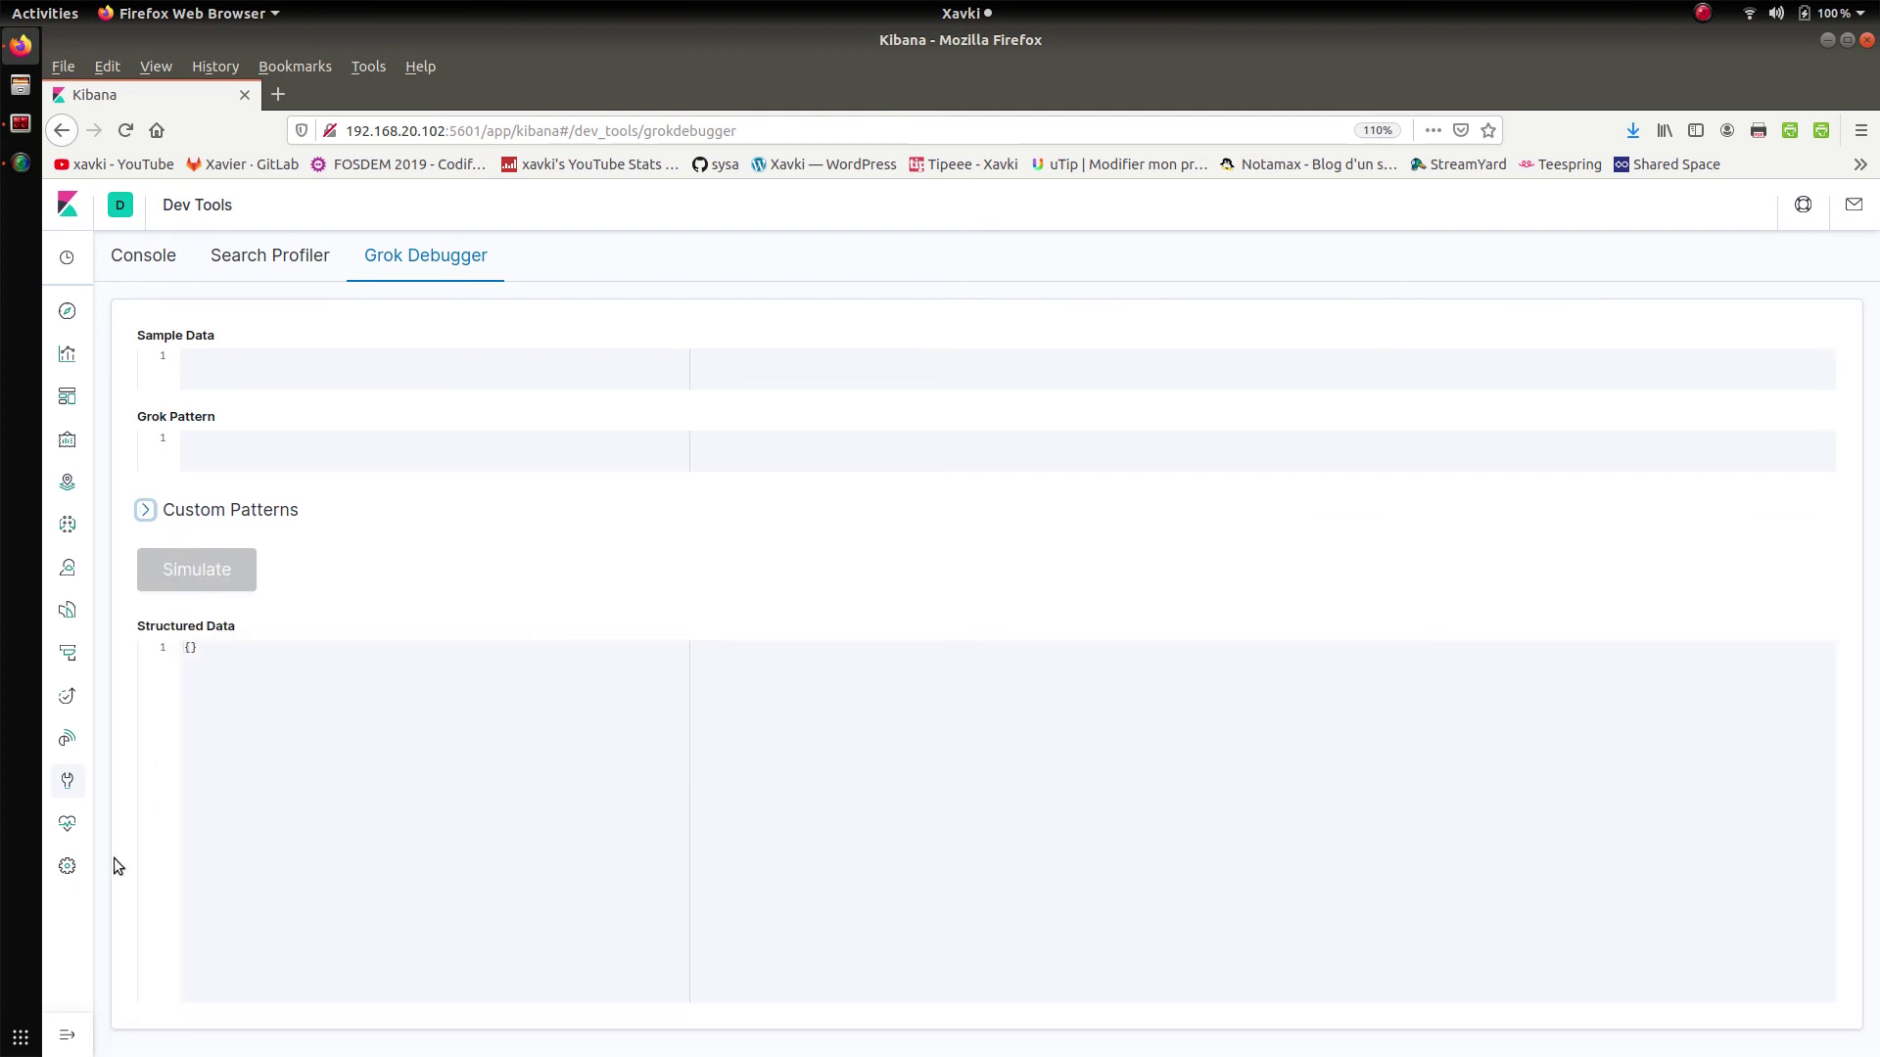
Open Stack Monitoring, and check the Kibana presentation outline in Terminator before returning to Firefox
mouse_move(71, 1049)
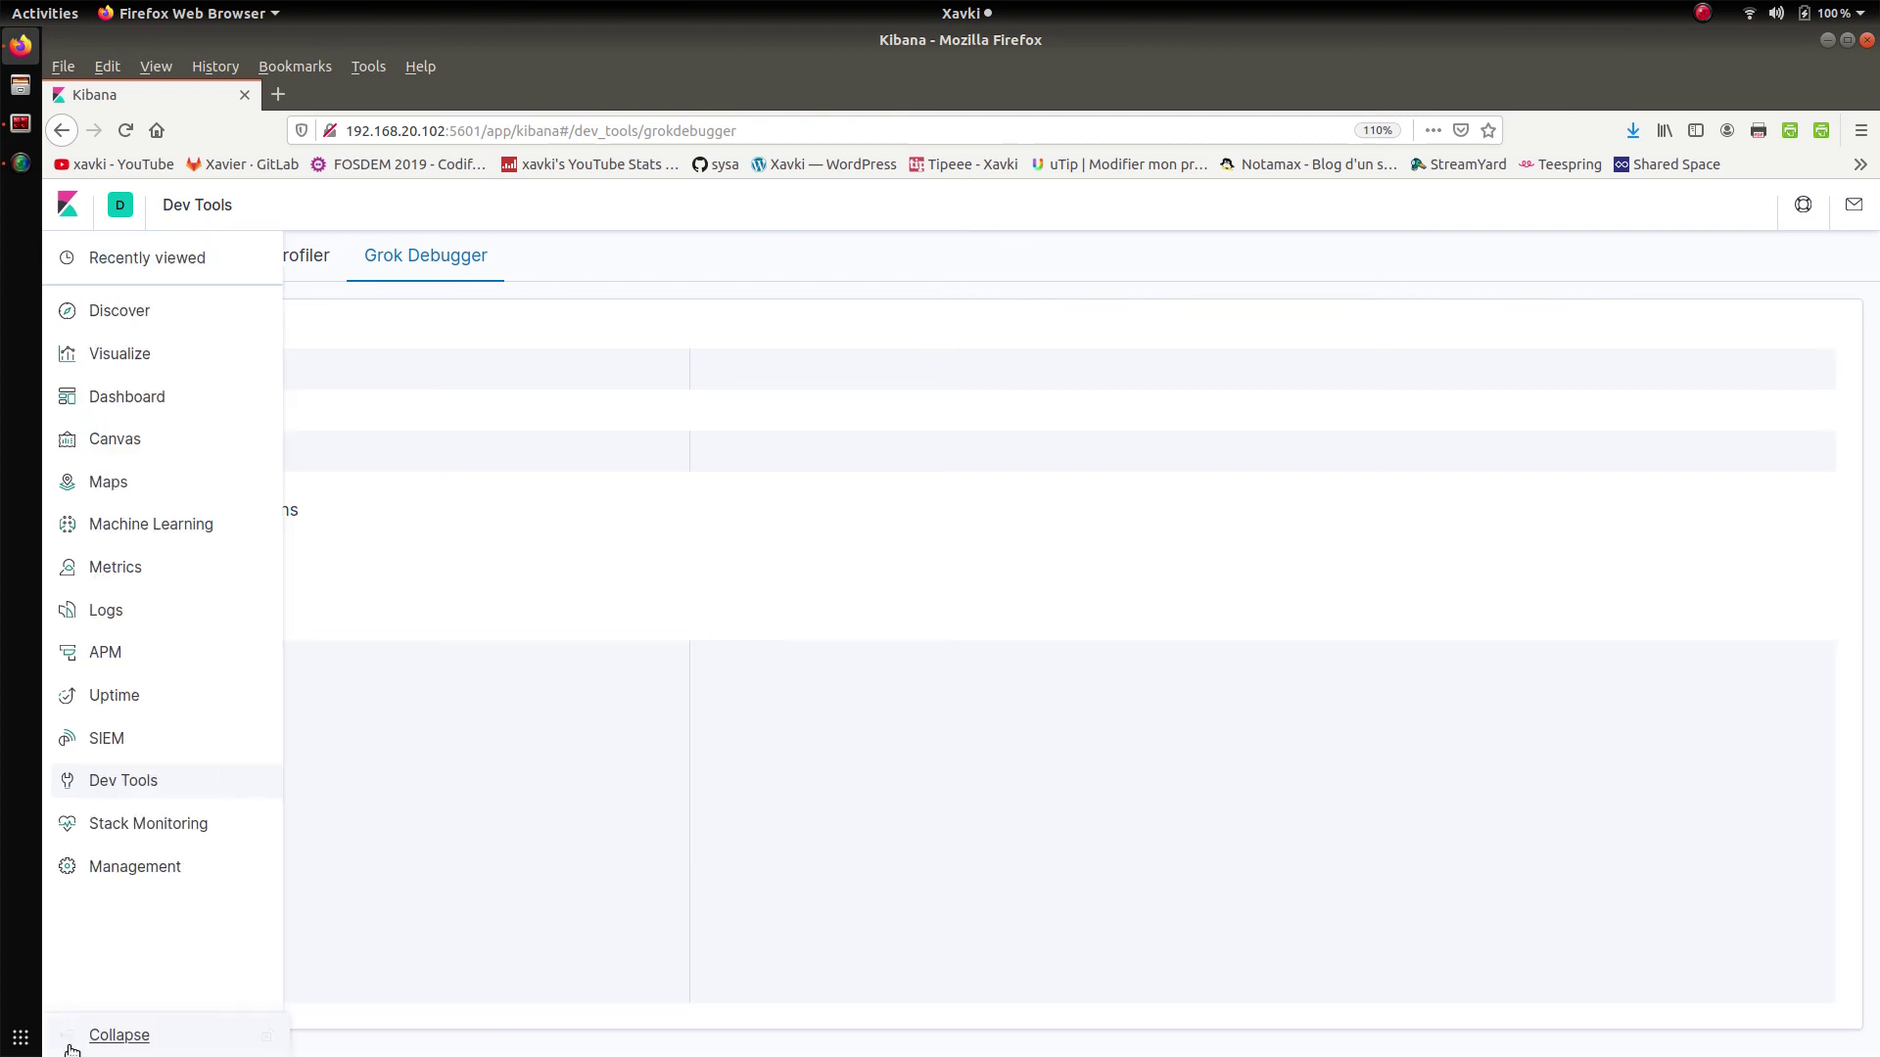
left_click(157, 826)
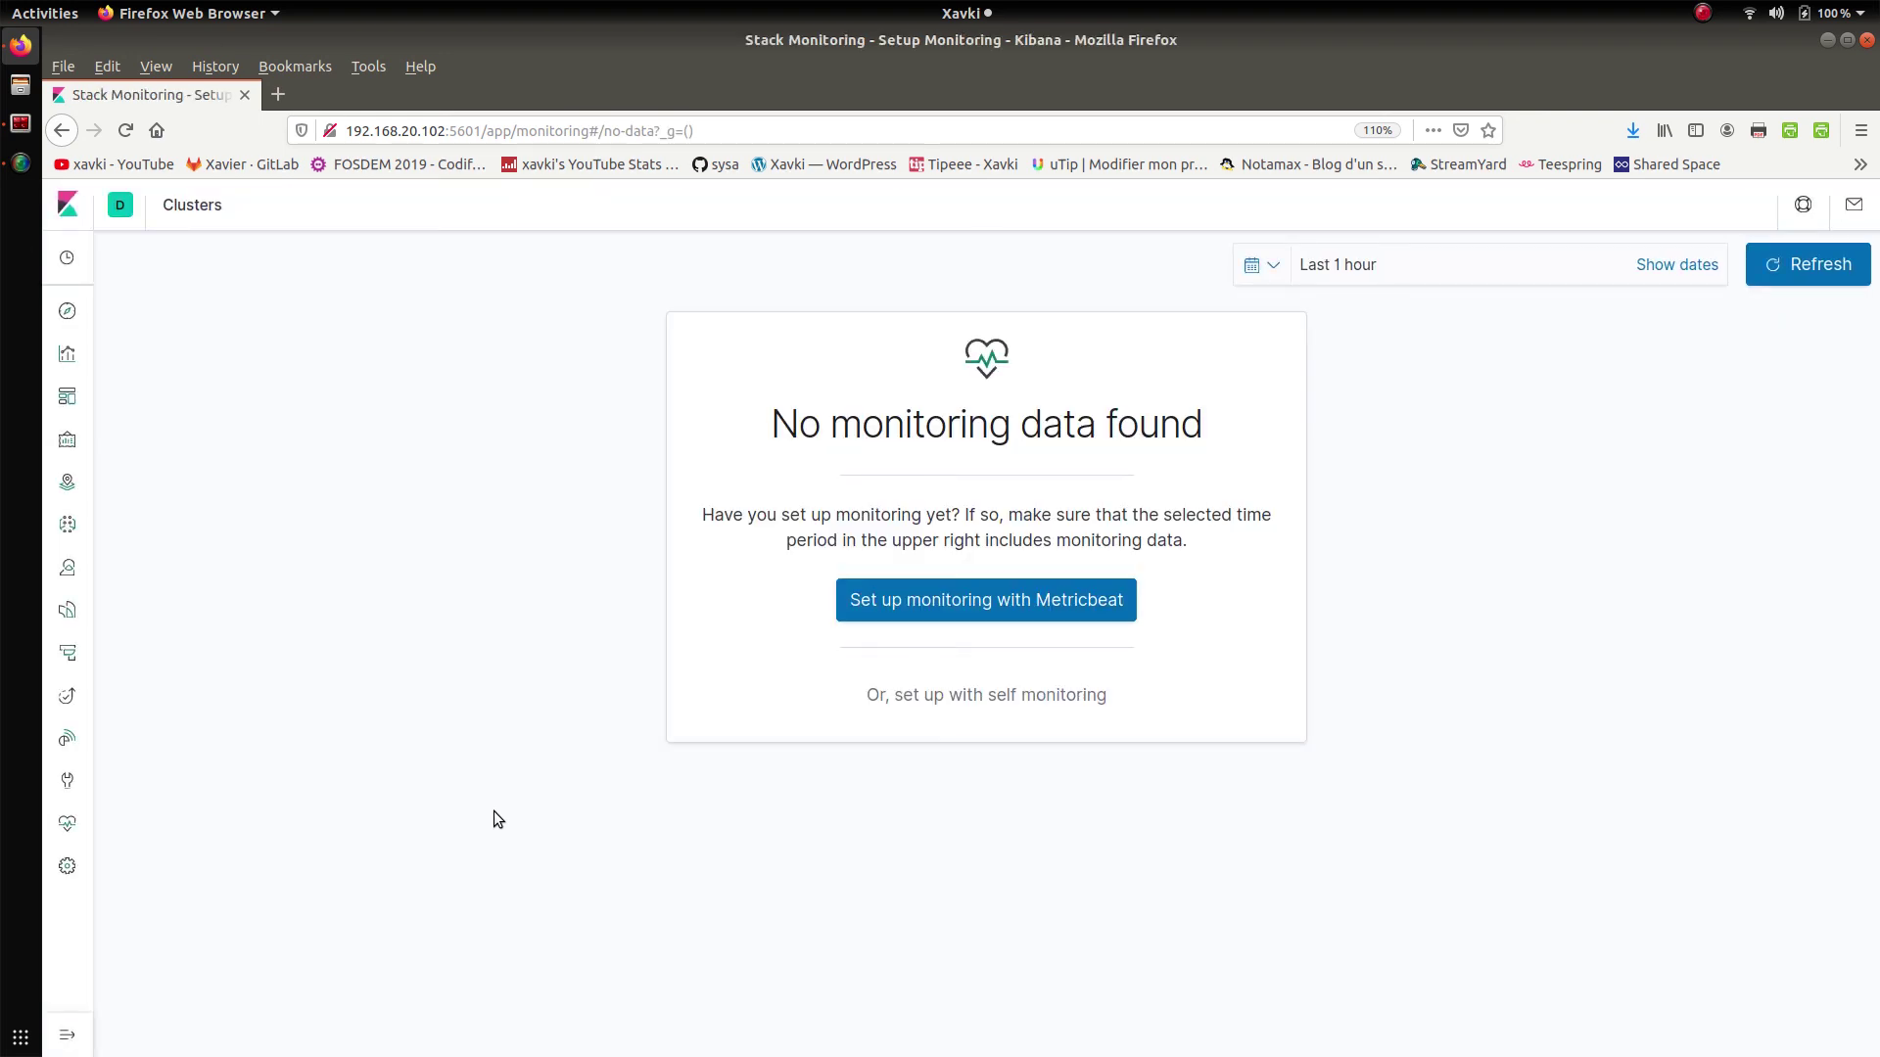
key("alt+Tab")
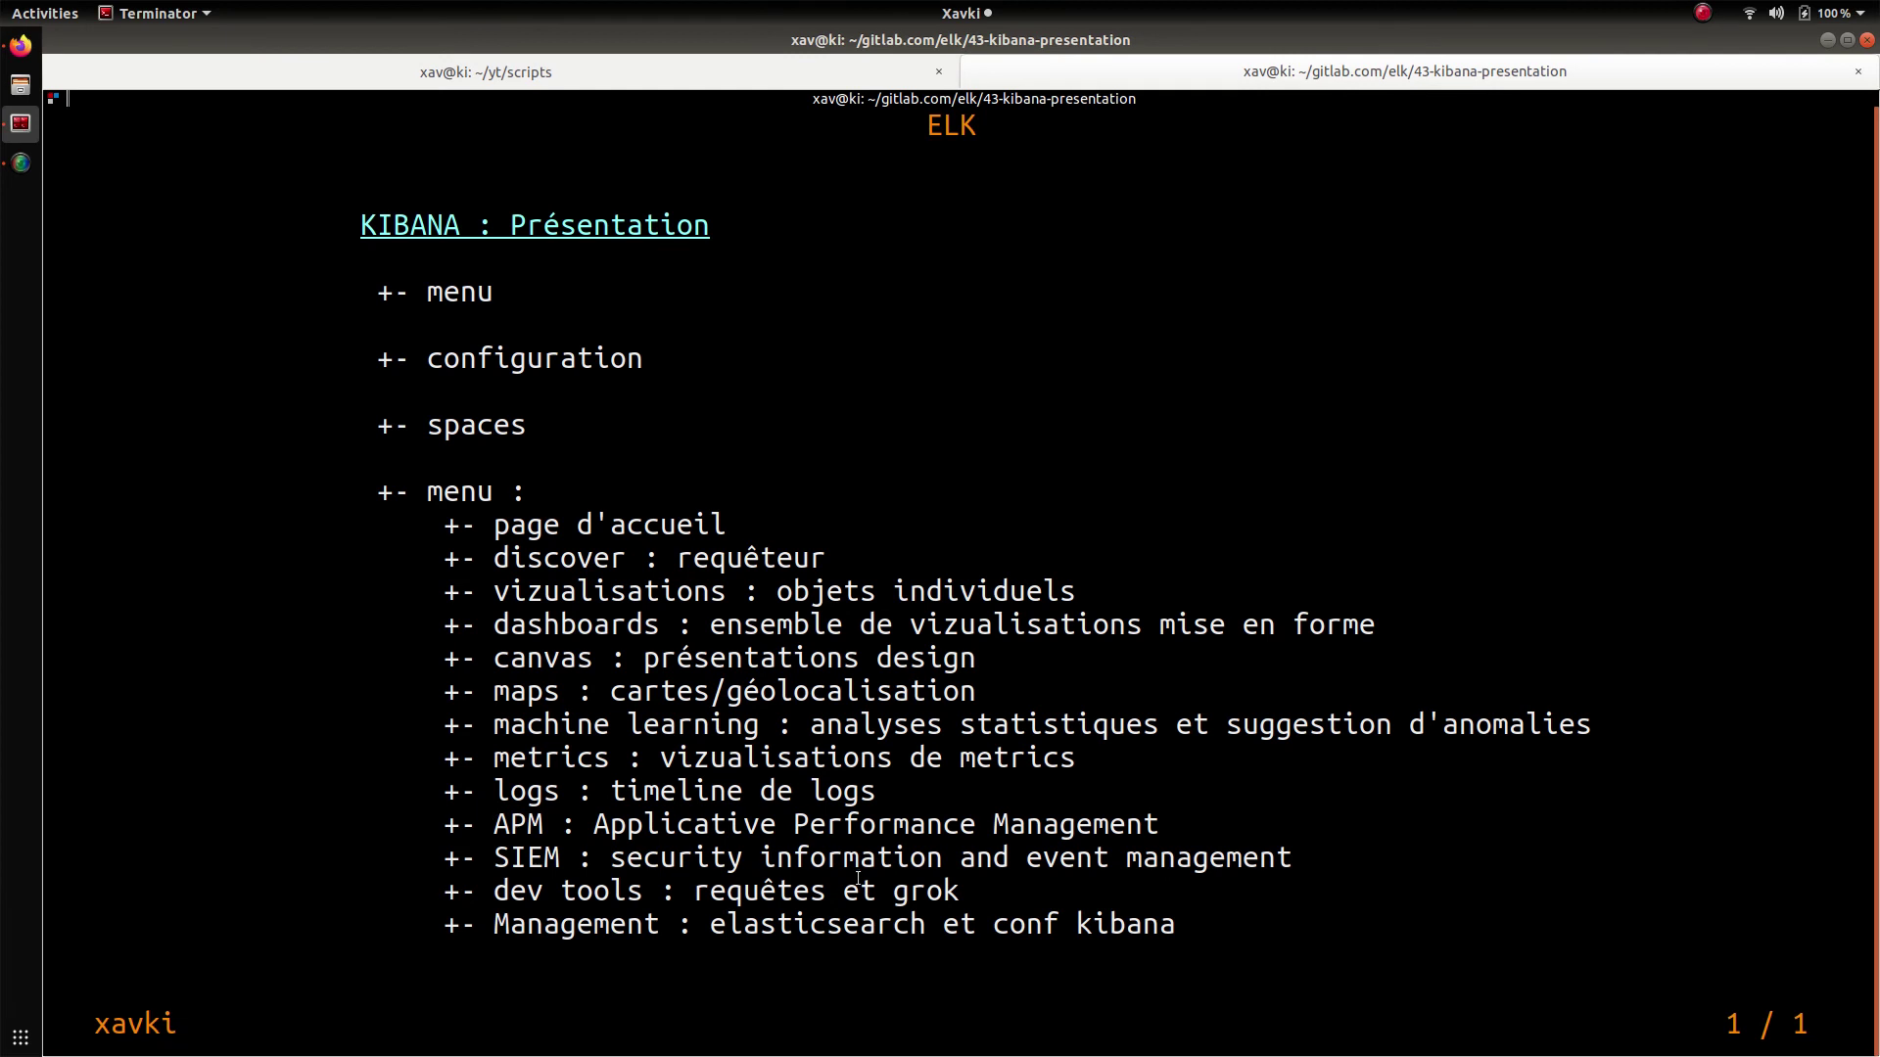
key("alt+Tab")
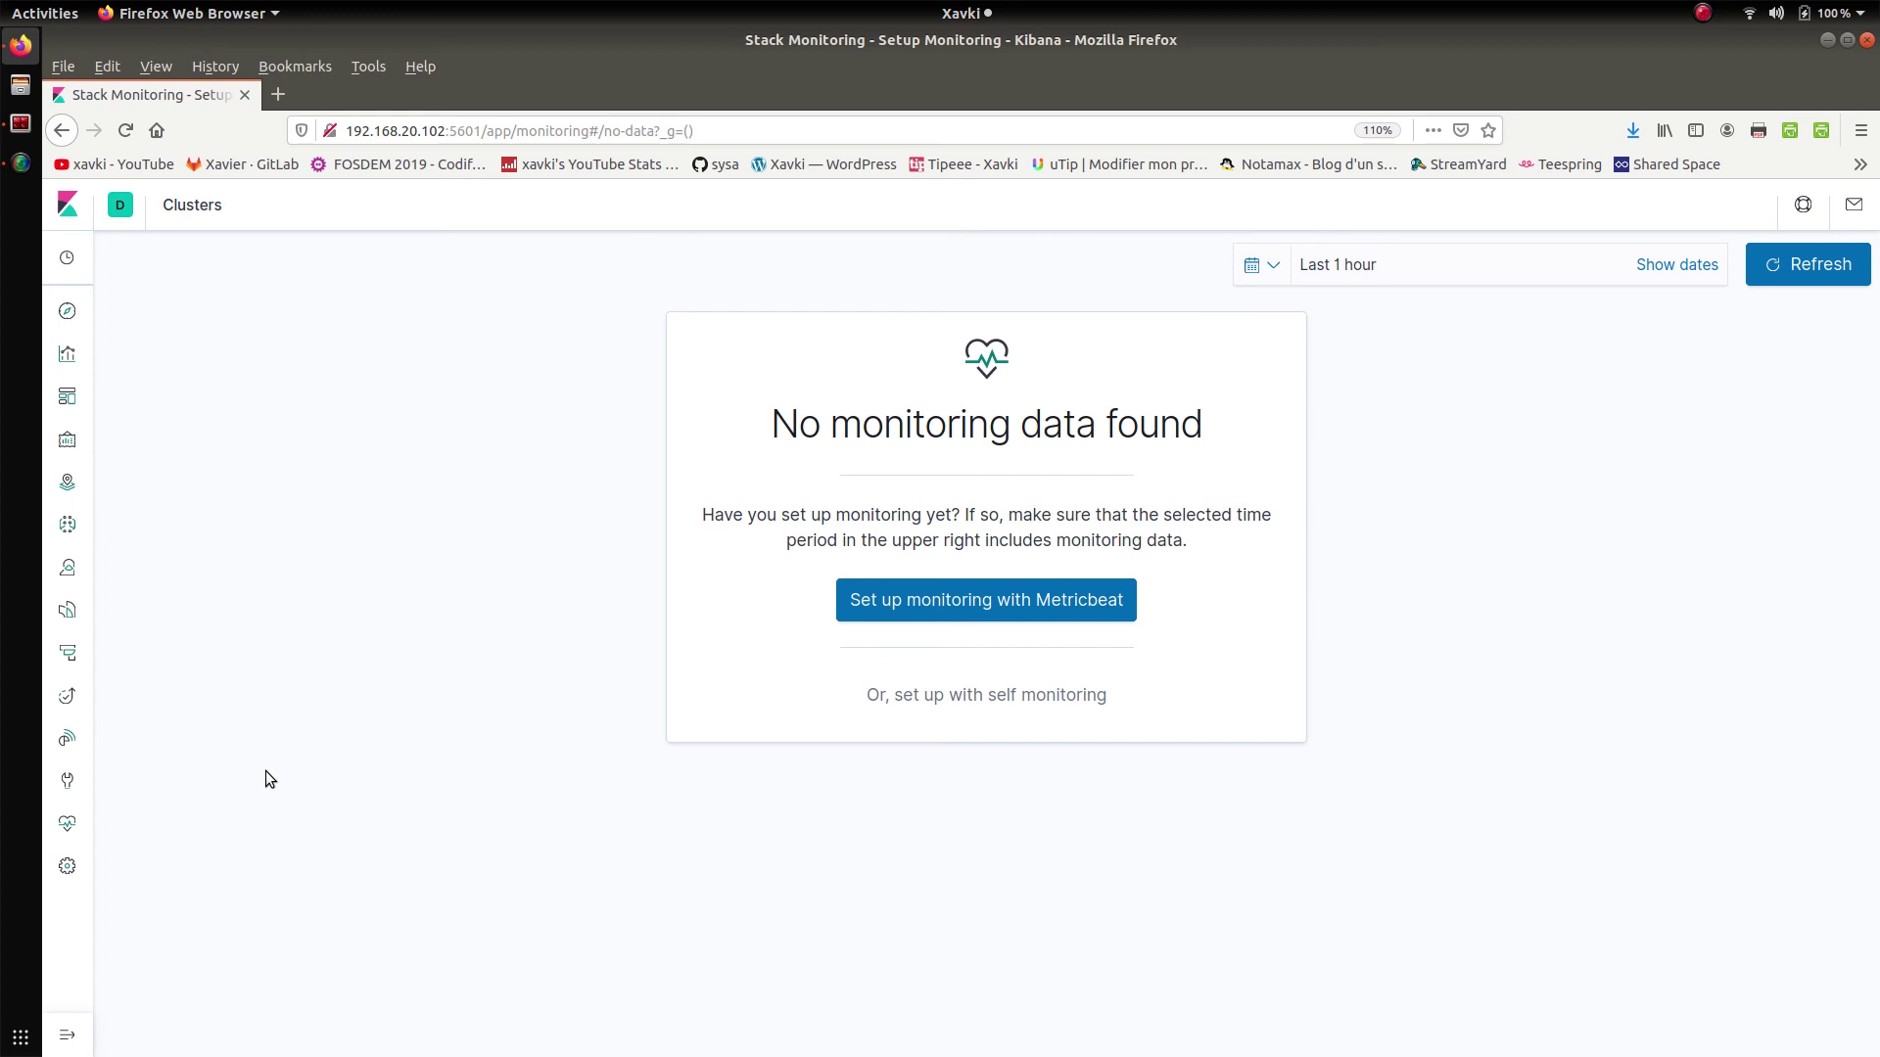
Open Management and visit the Spaces and Reporting pages of its Kibana section
left_click(65, 1038)
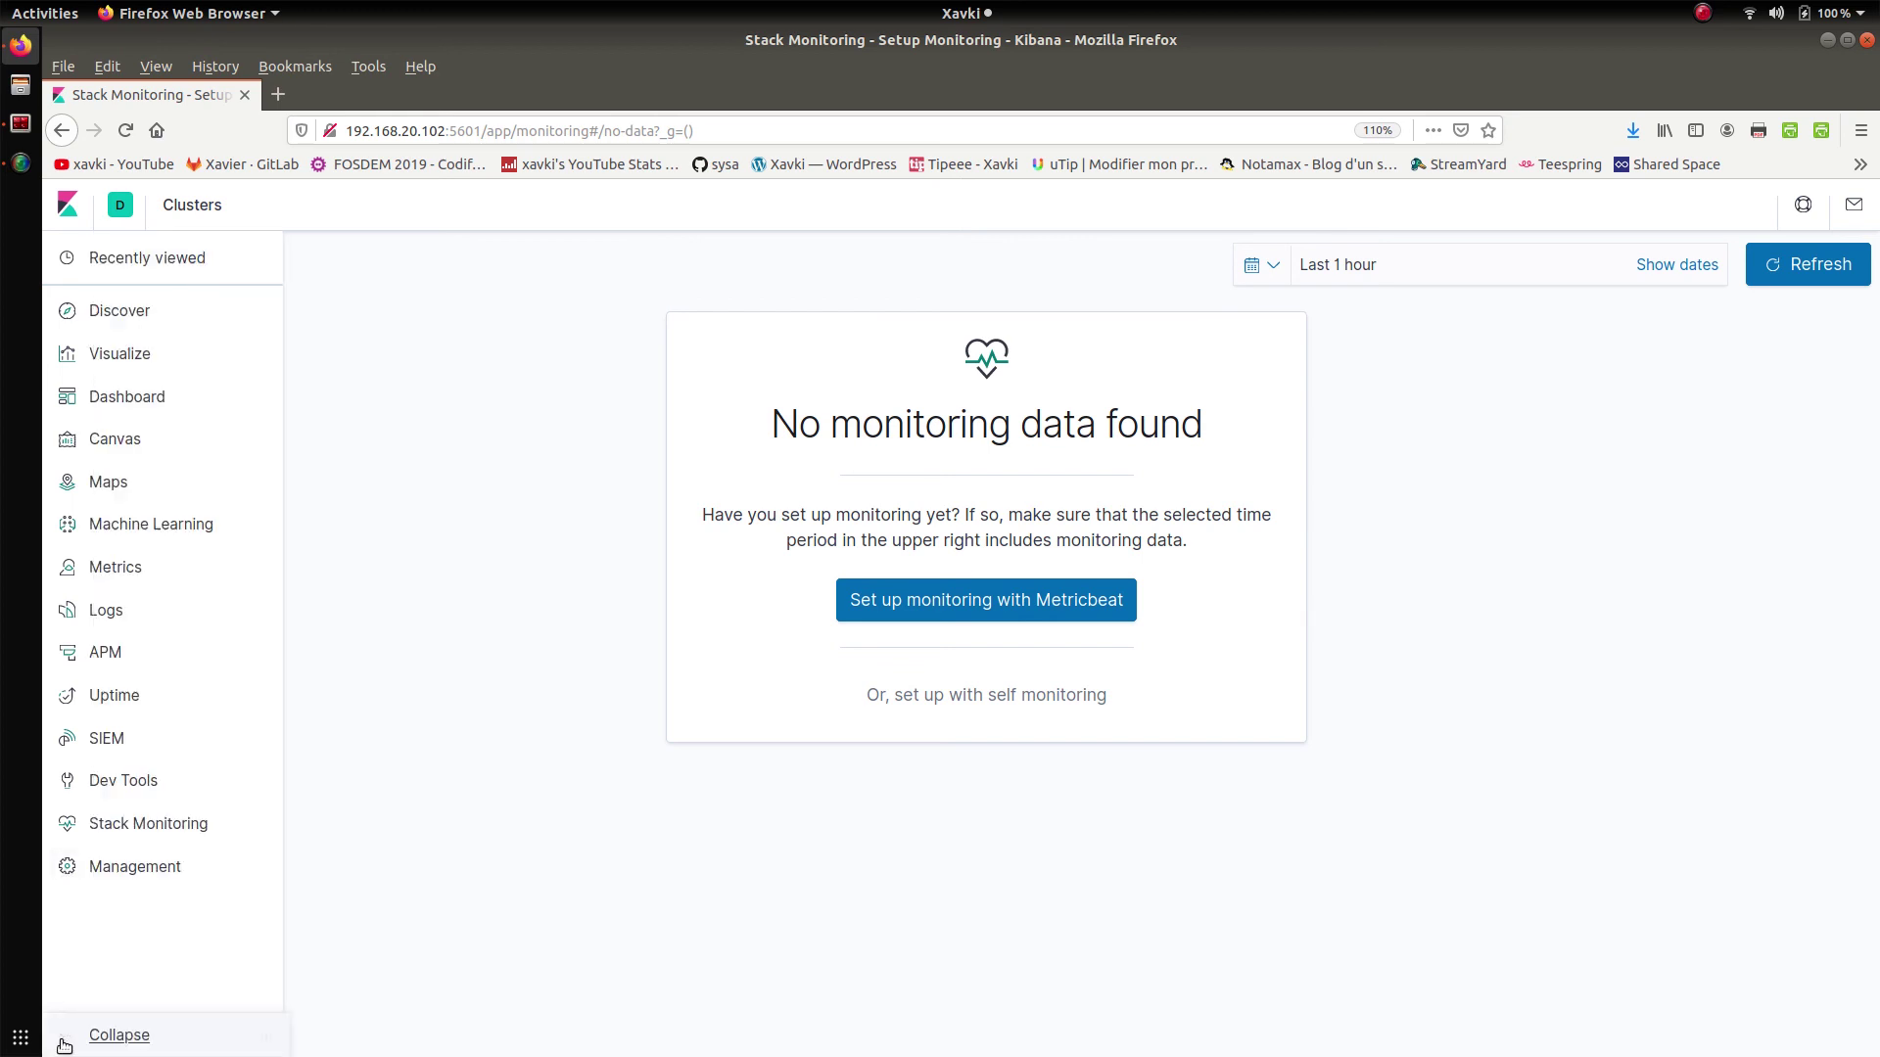
left_click(133, 867)
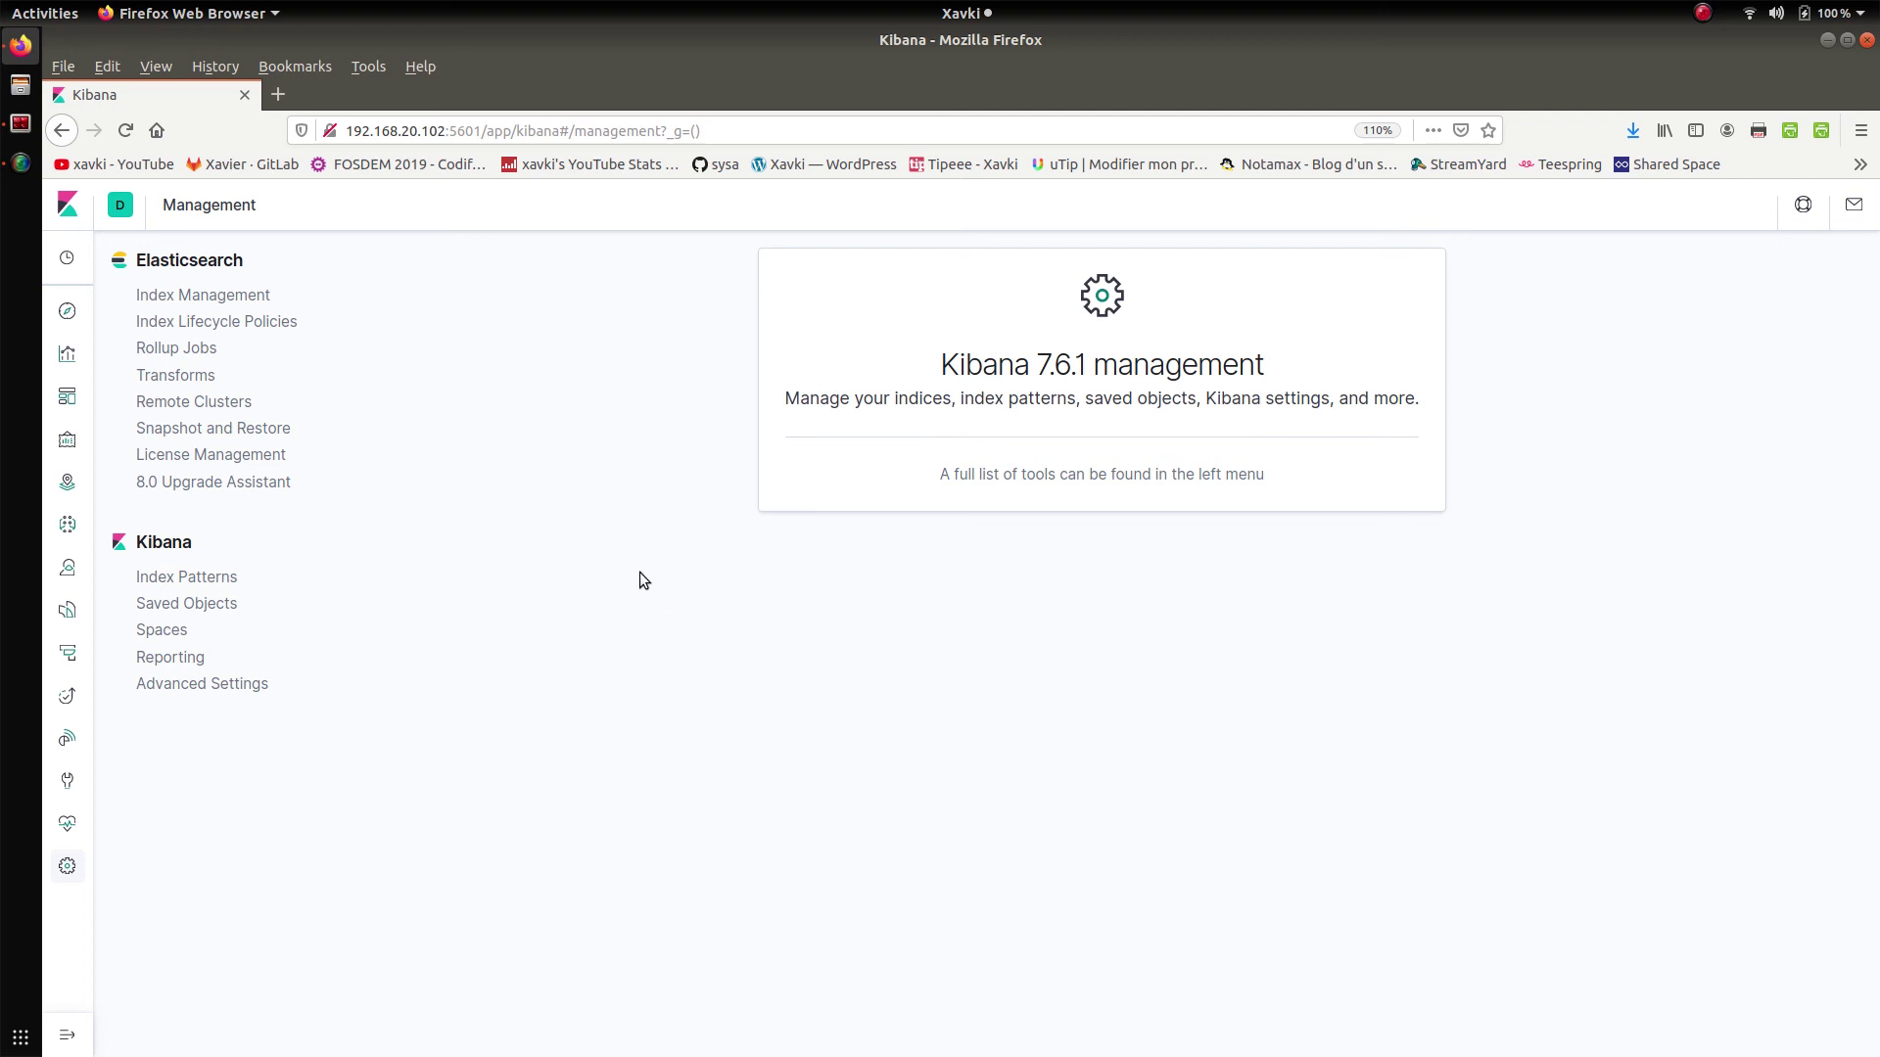
left_click(223, 310)
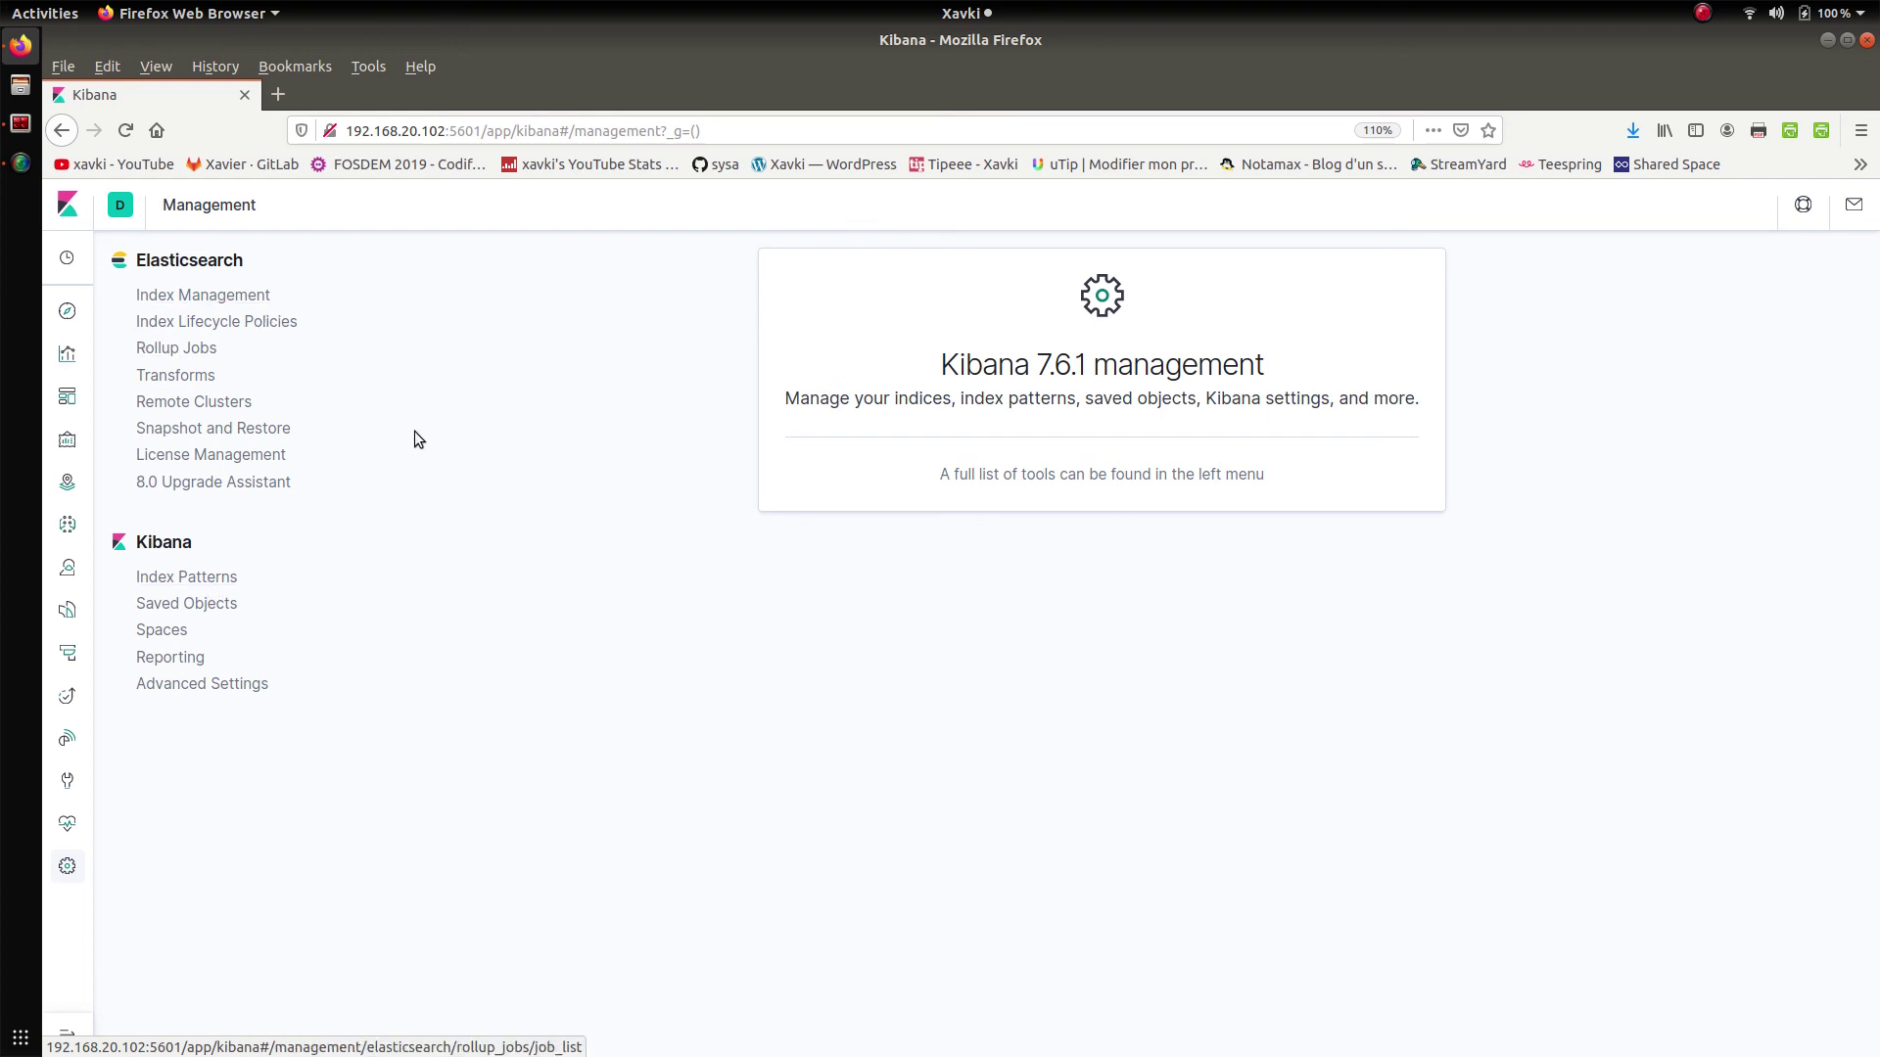
left_click(185, 637)
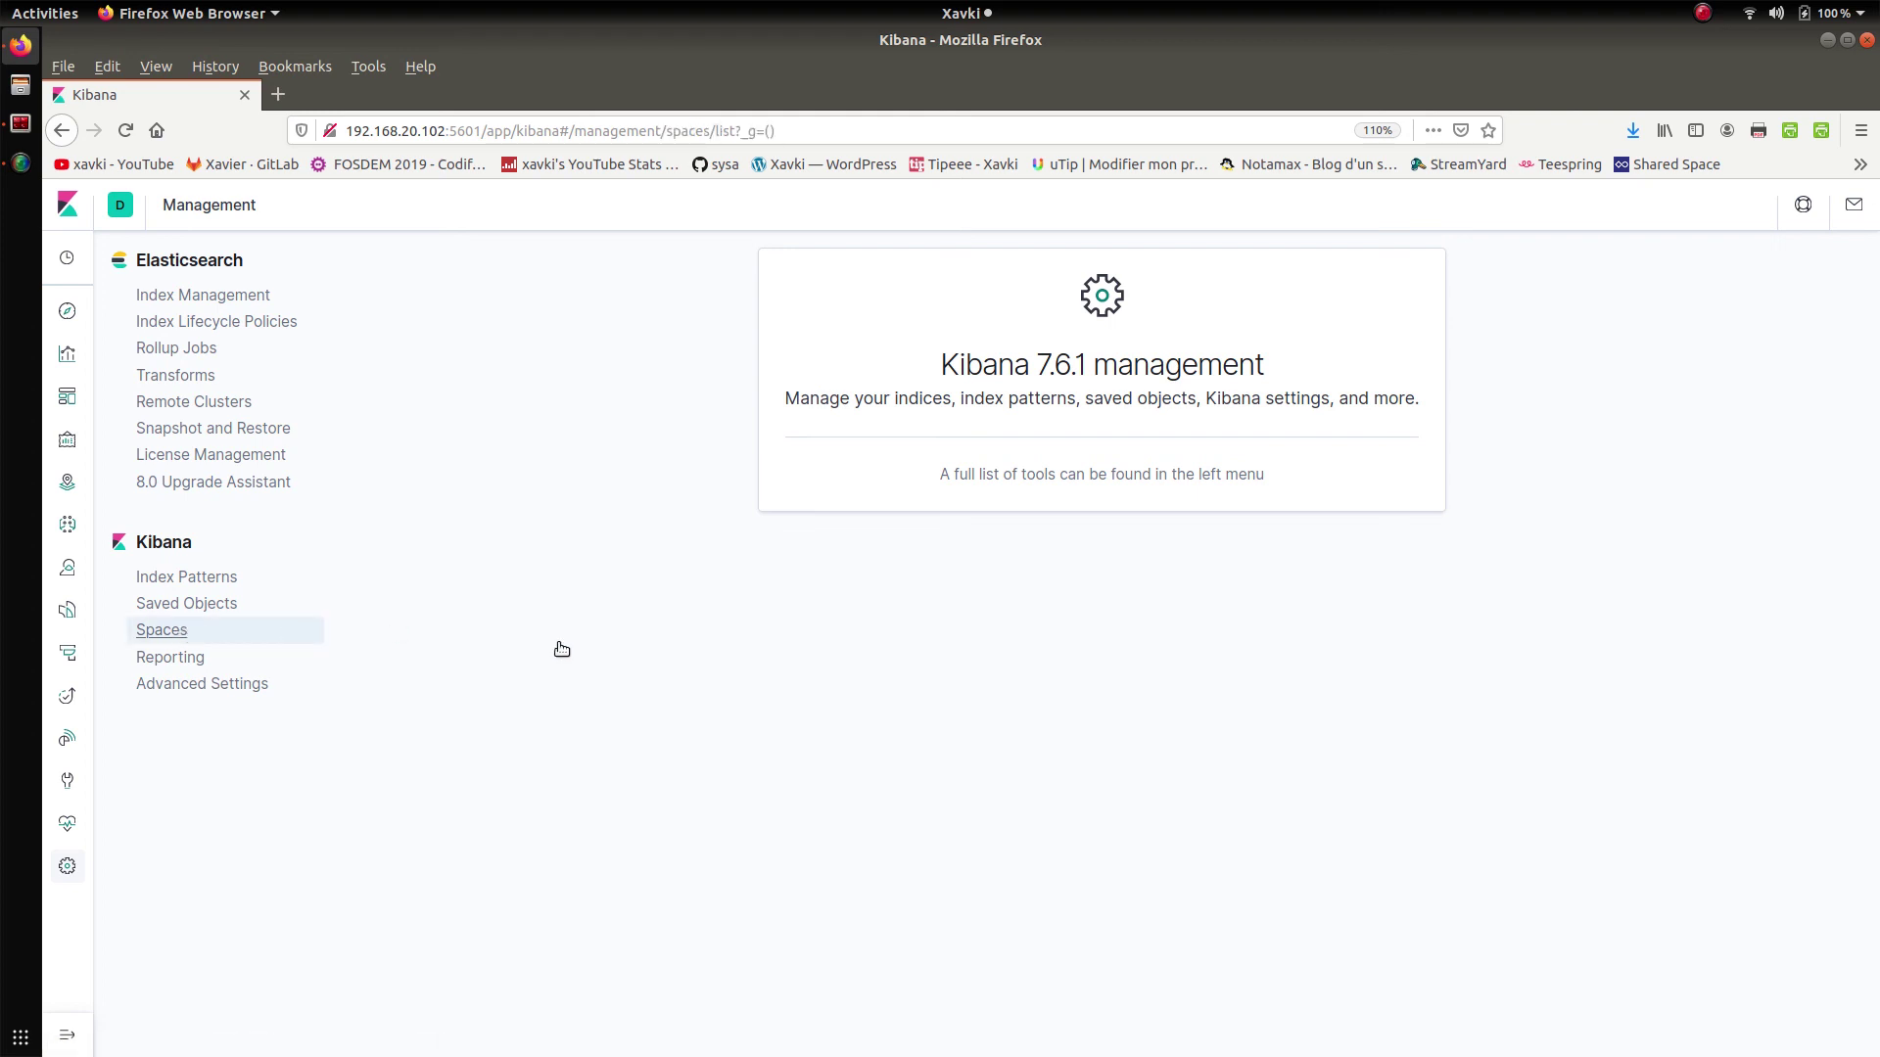
left_click(201, 667)
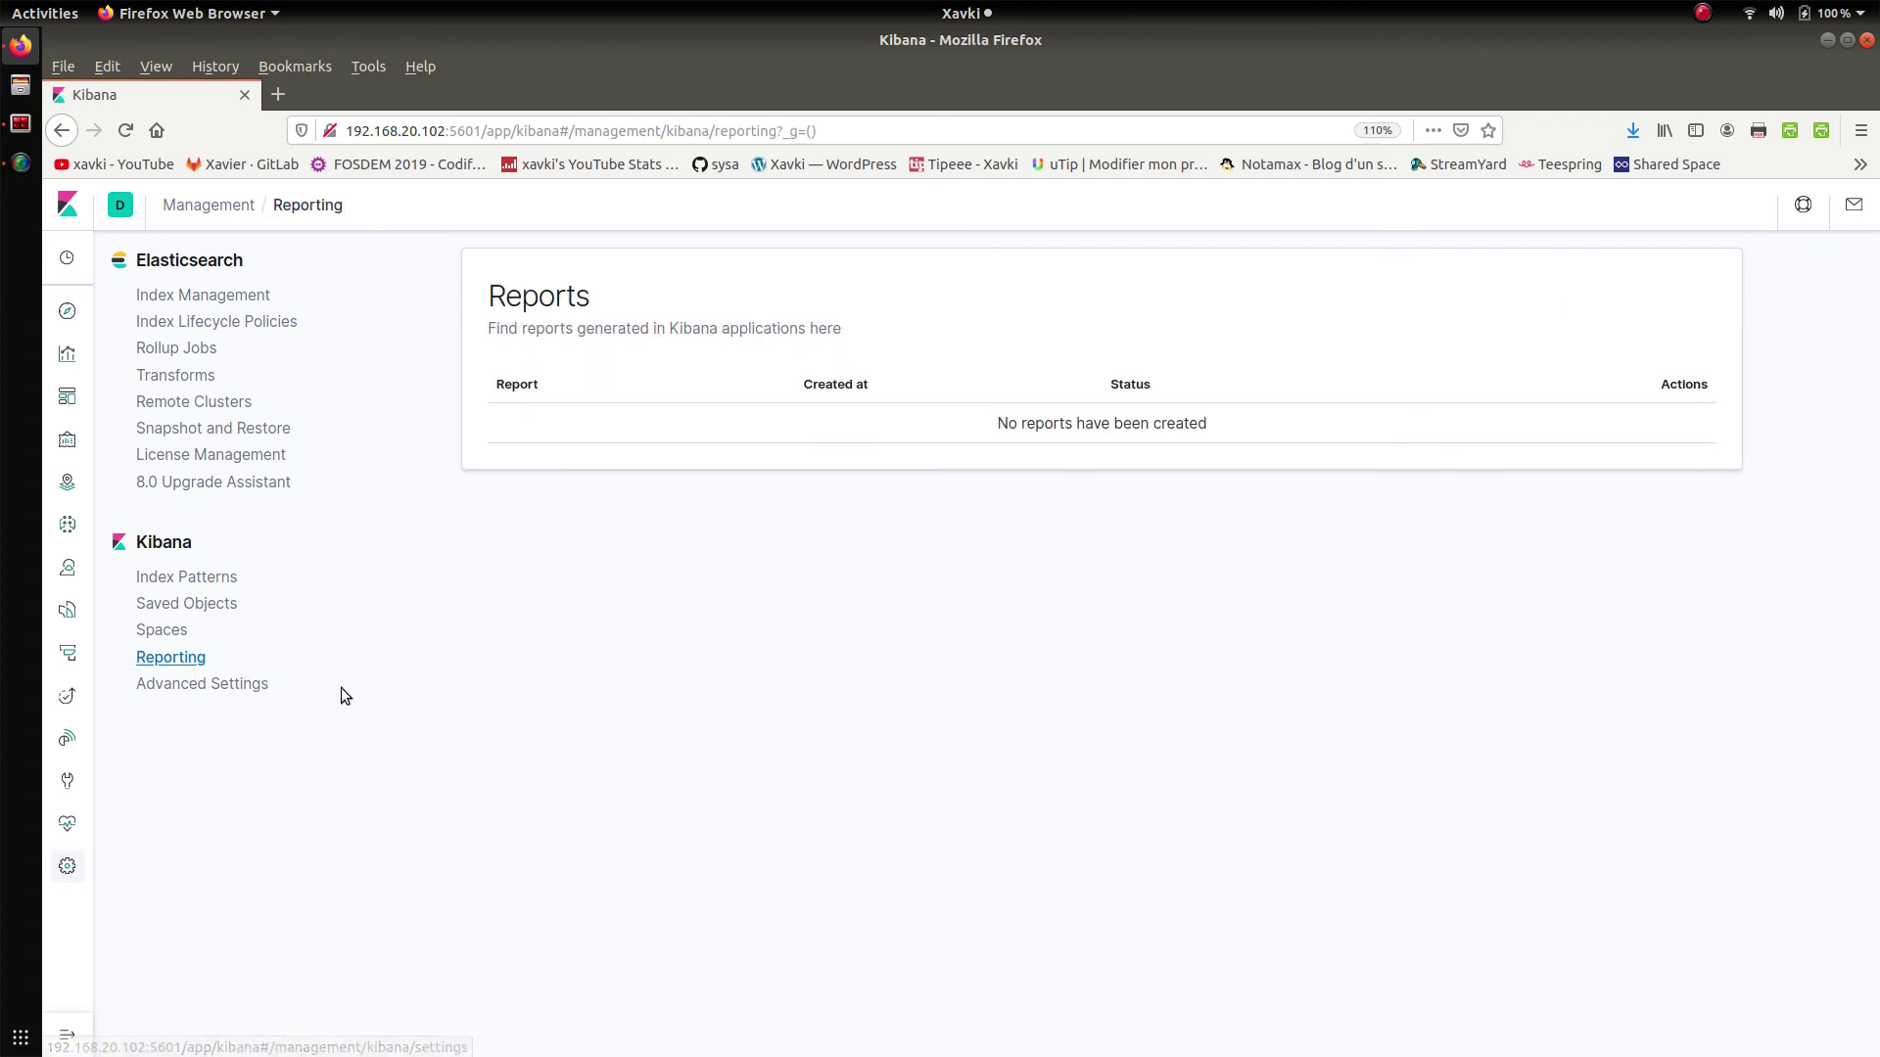
Review Kibana's Advanced Settings from the General section through Accessibility and Dashboard, and return to the Kibana home page
left_click(208, 683)
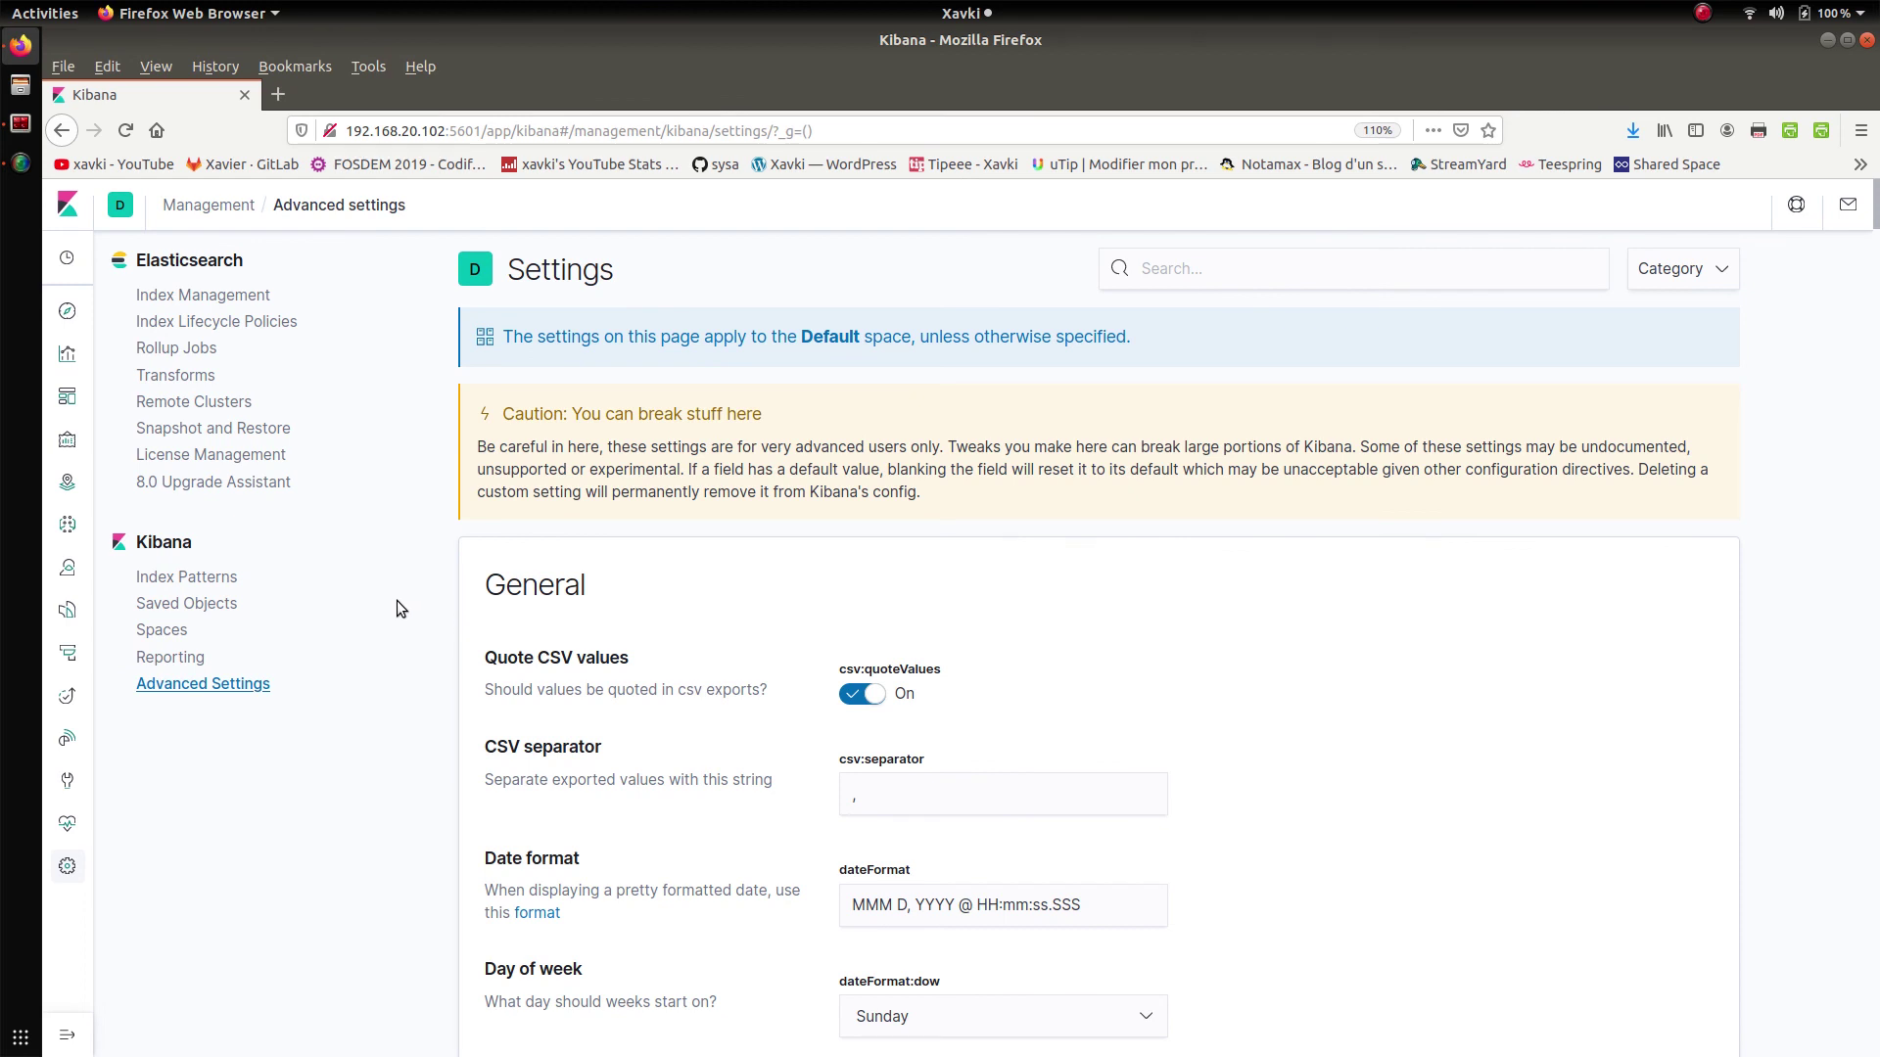
scroll(396, 602, "down", 15)
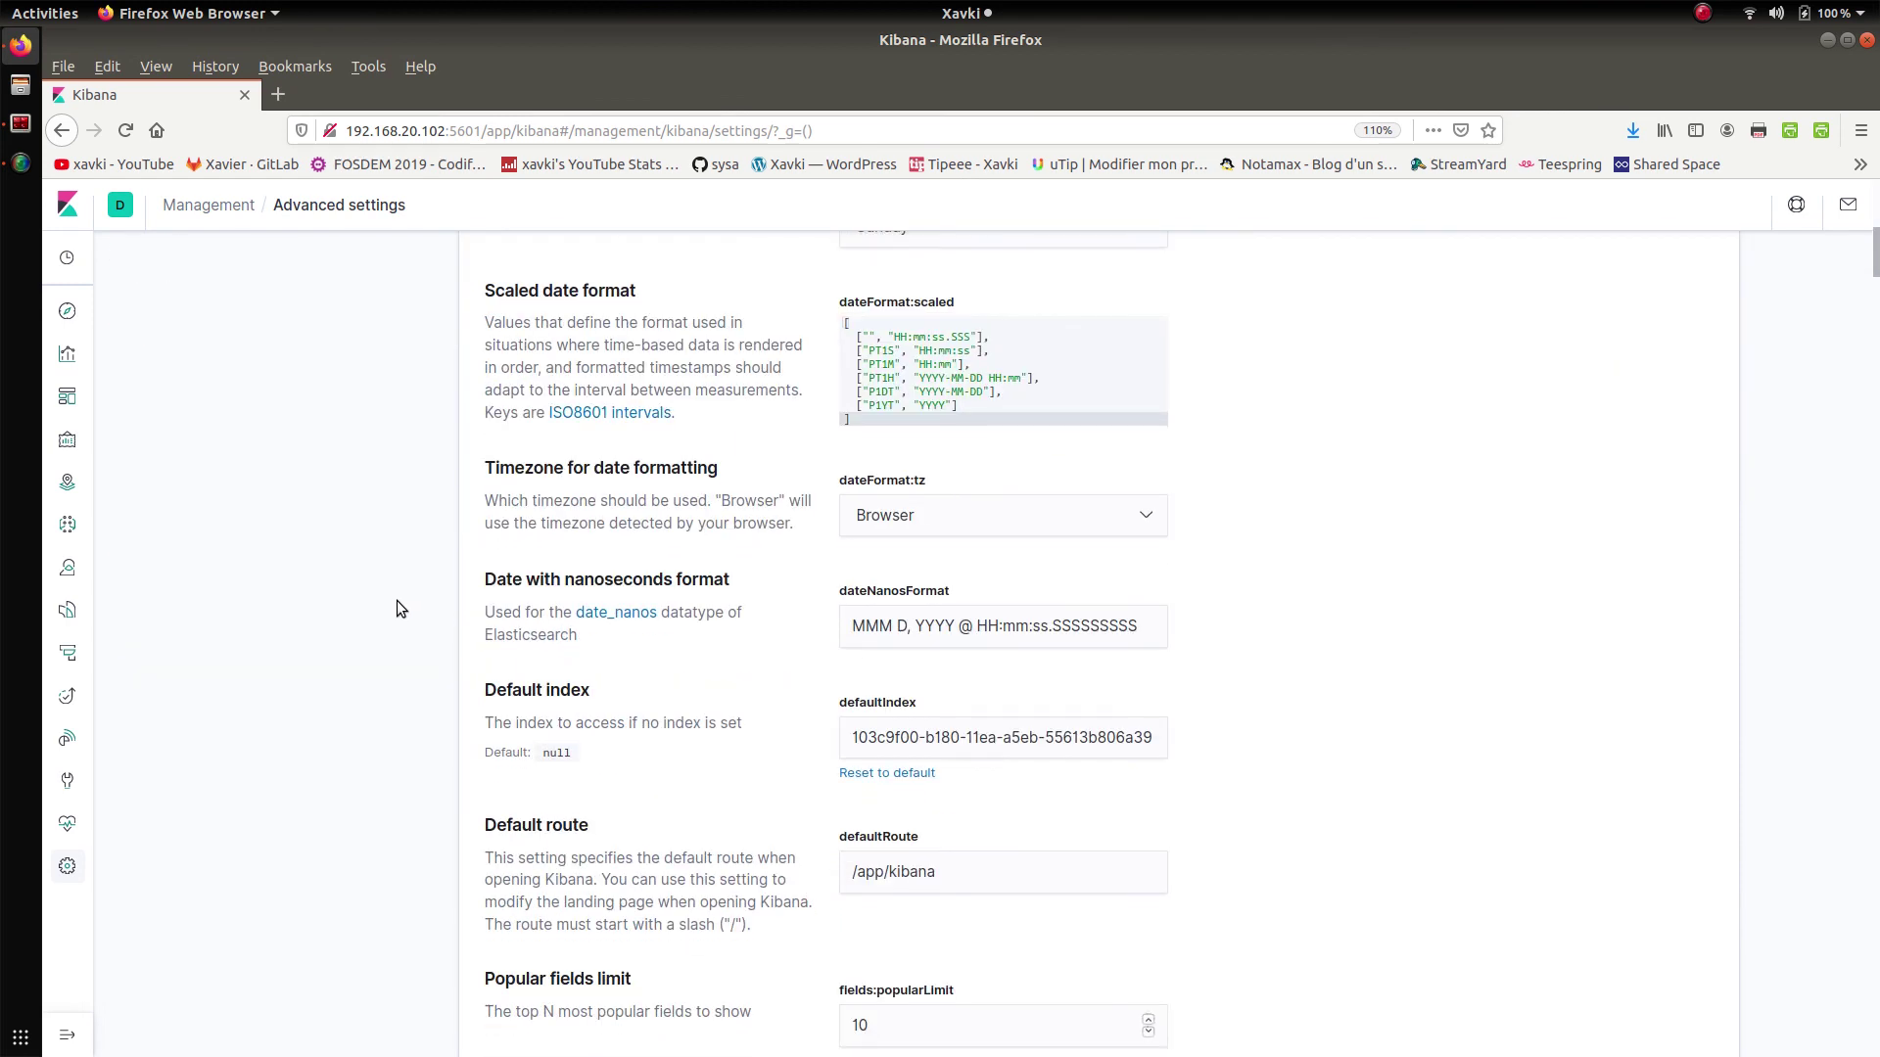
scroll(396, 609, "down", 8)
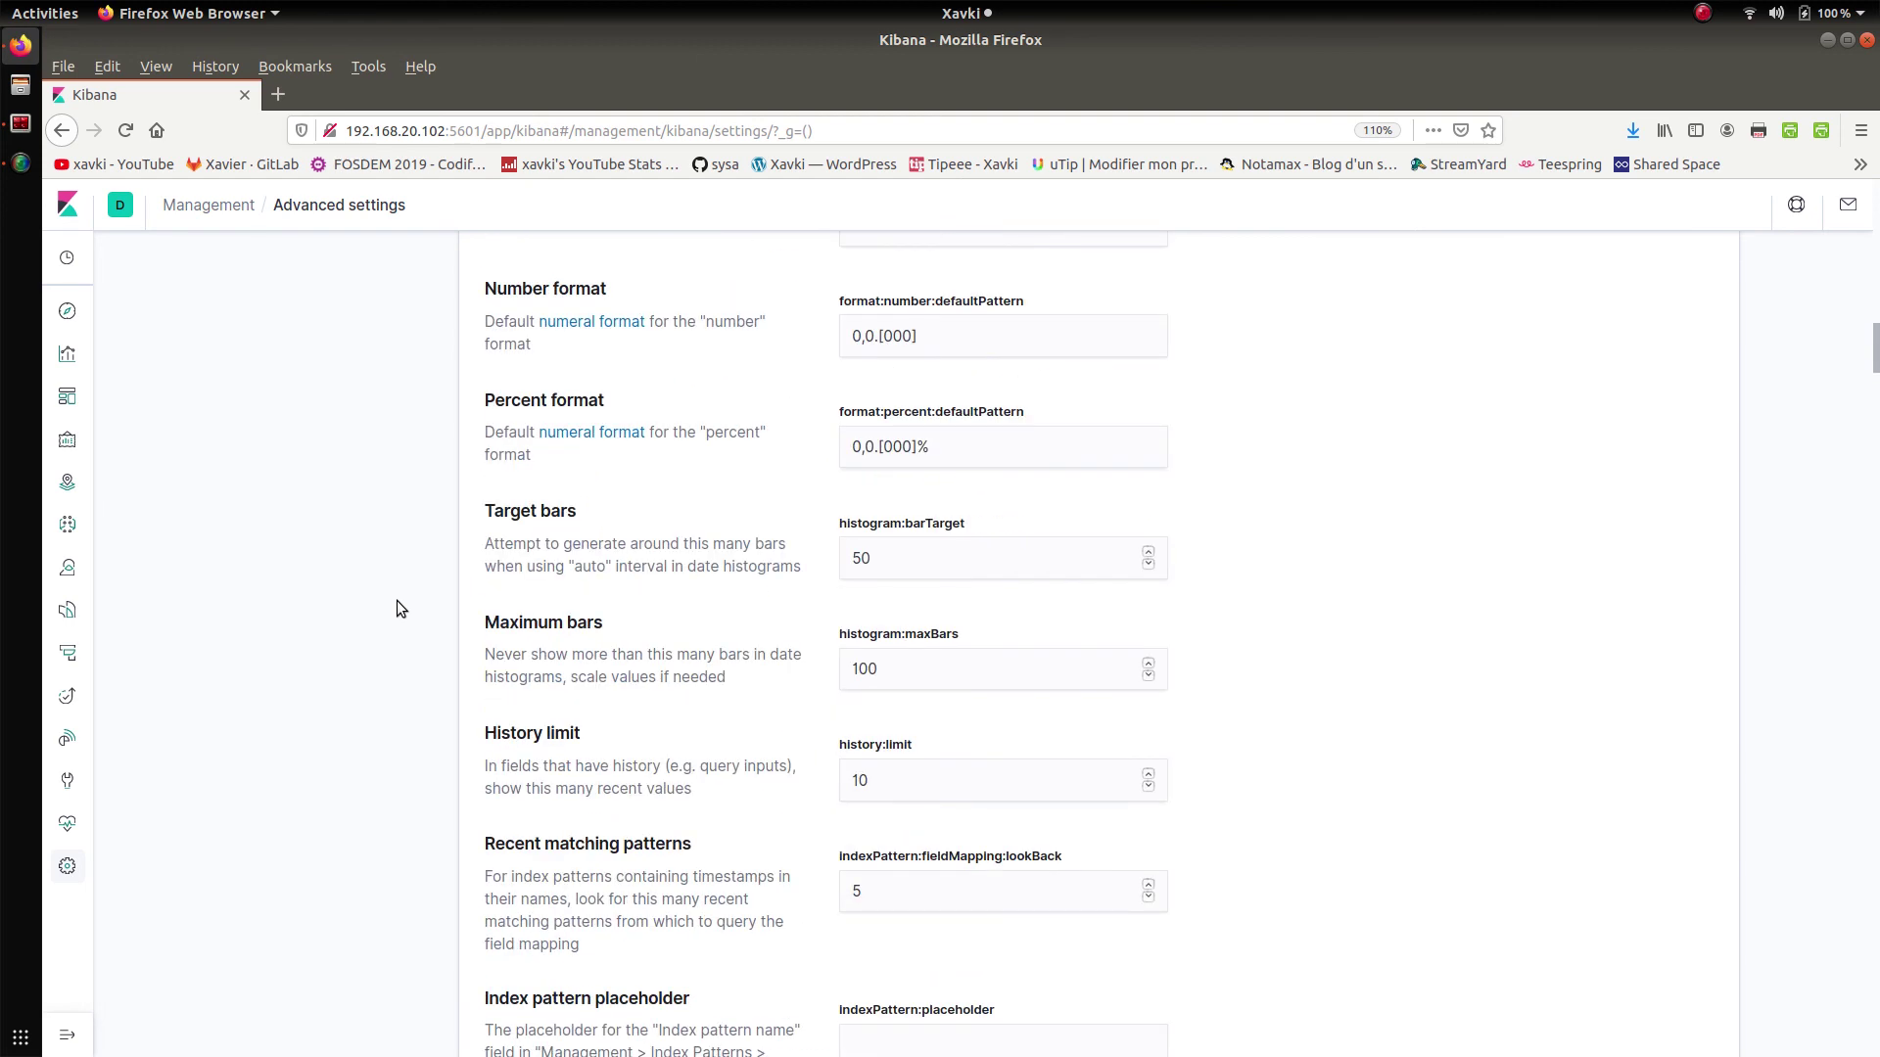
scroll(397, 601, "down", 15)
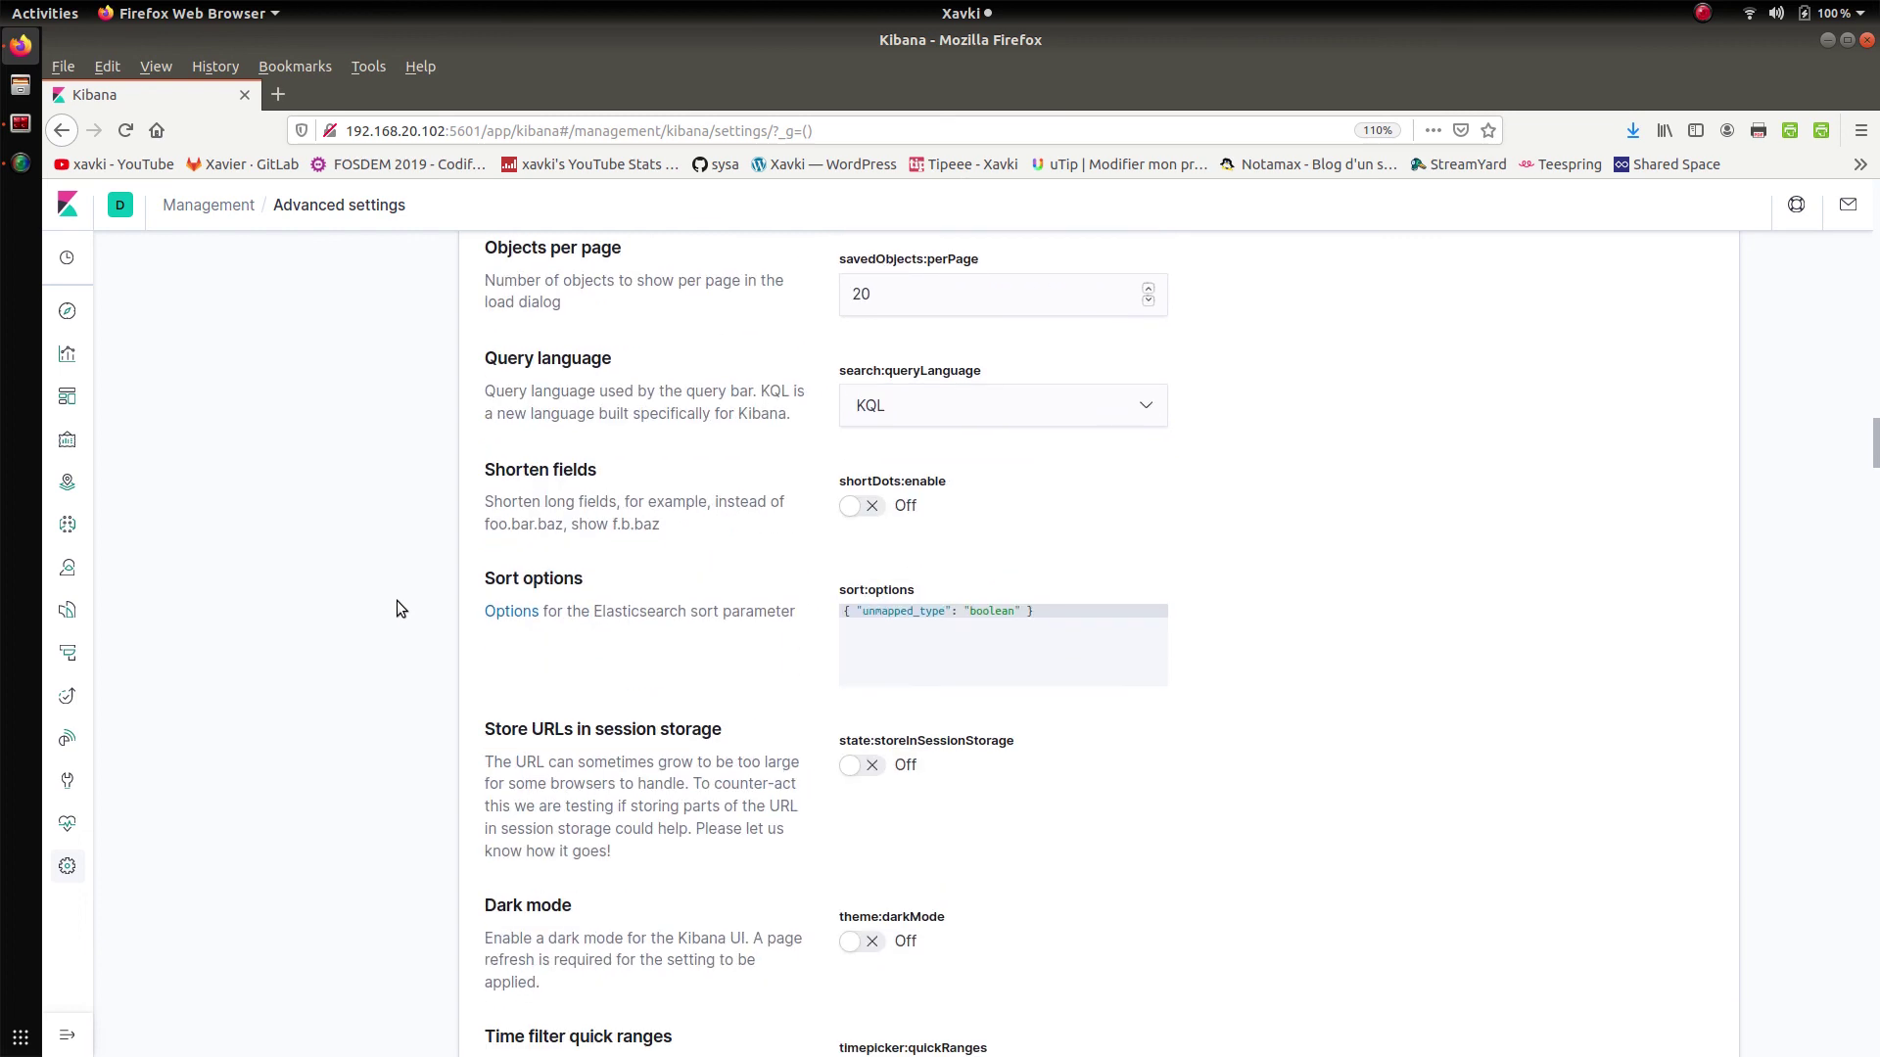
scroll(397, 609, "down", 15)
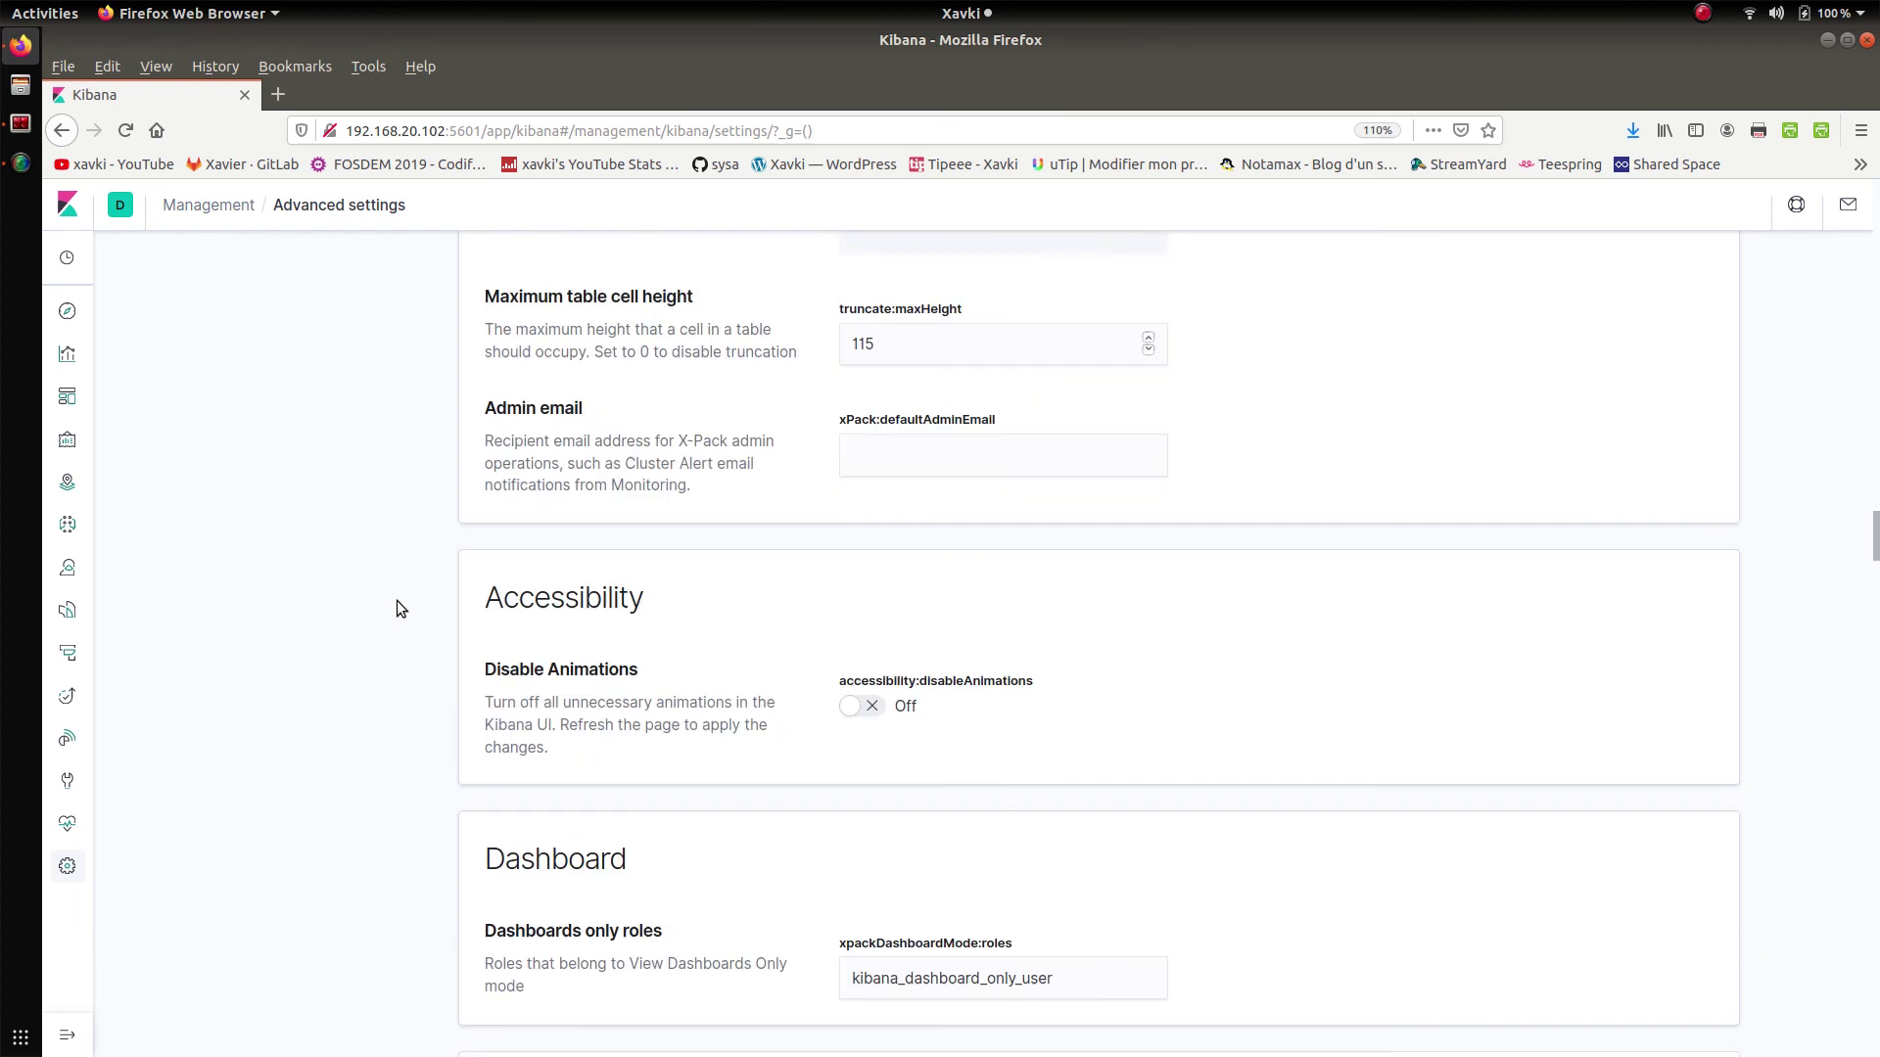
scroll(397, 609, "up", 20)
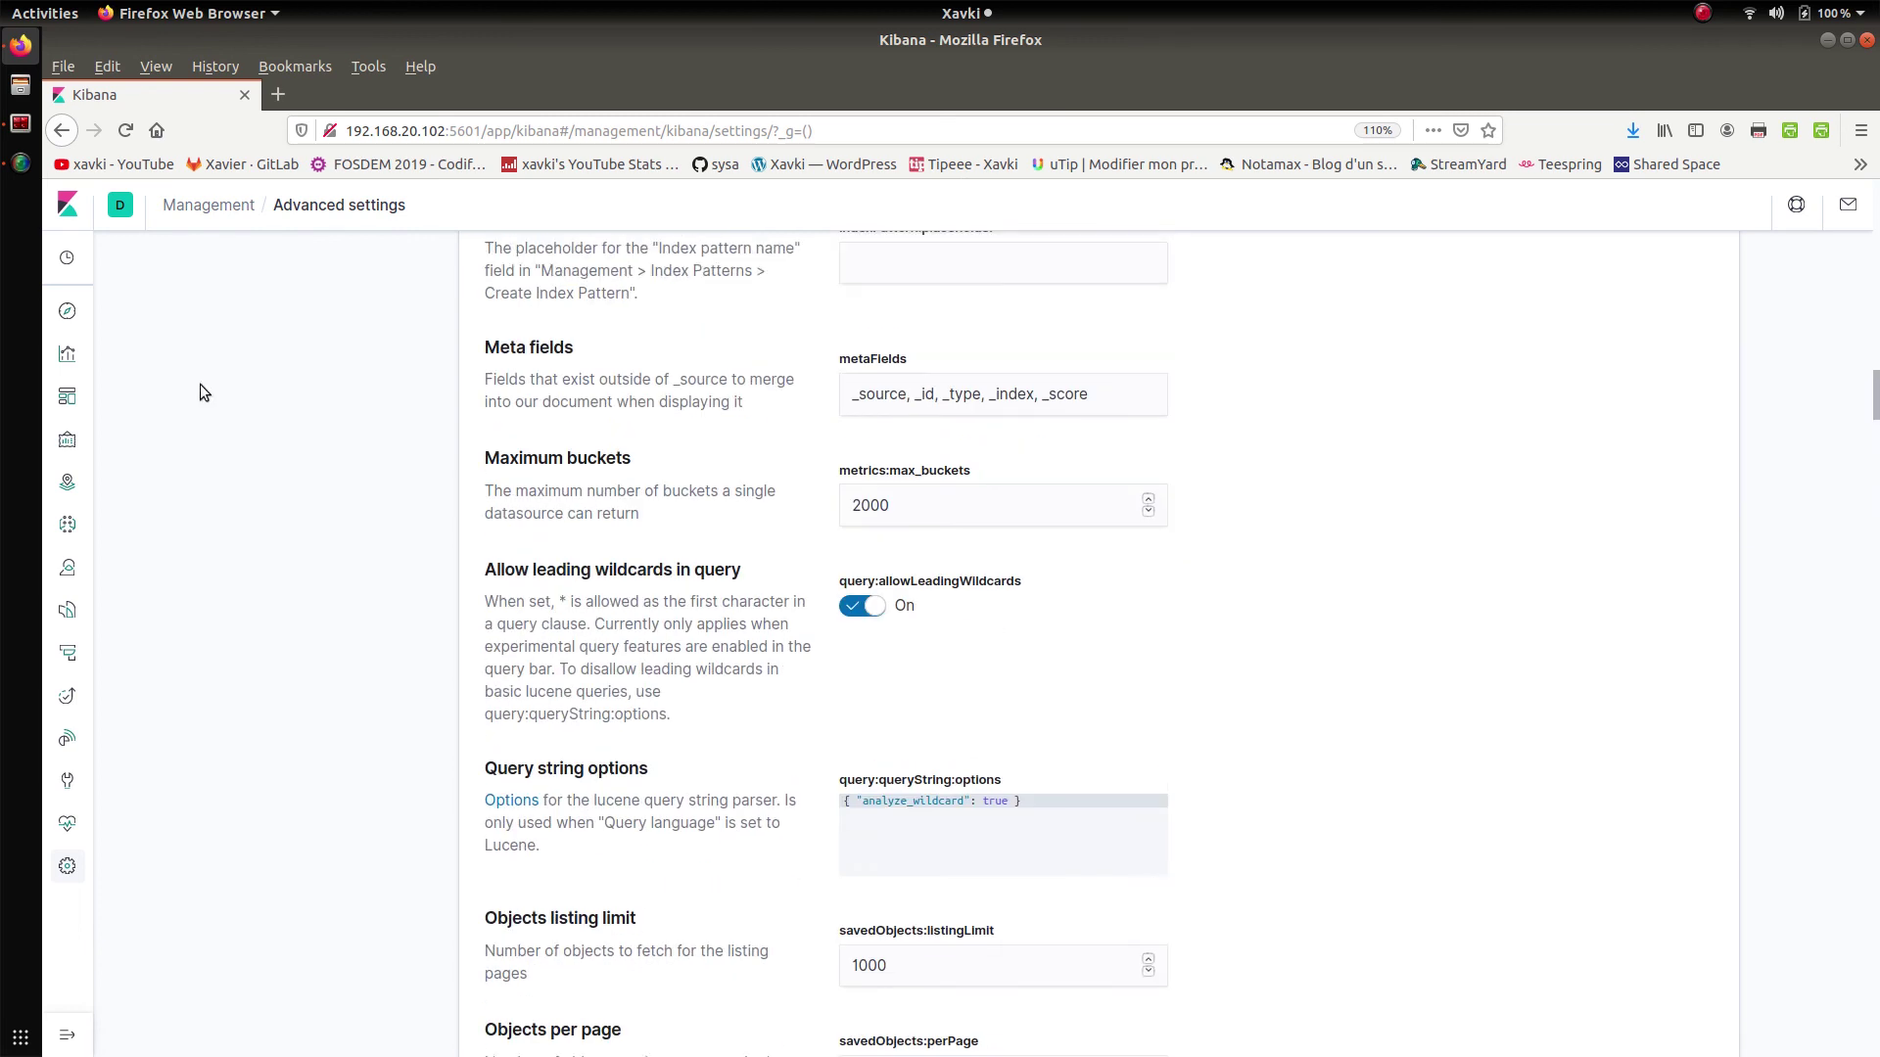
left_click(65, 216)
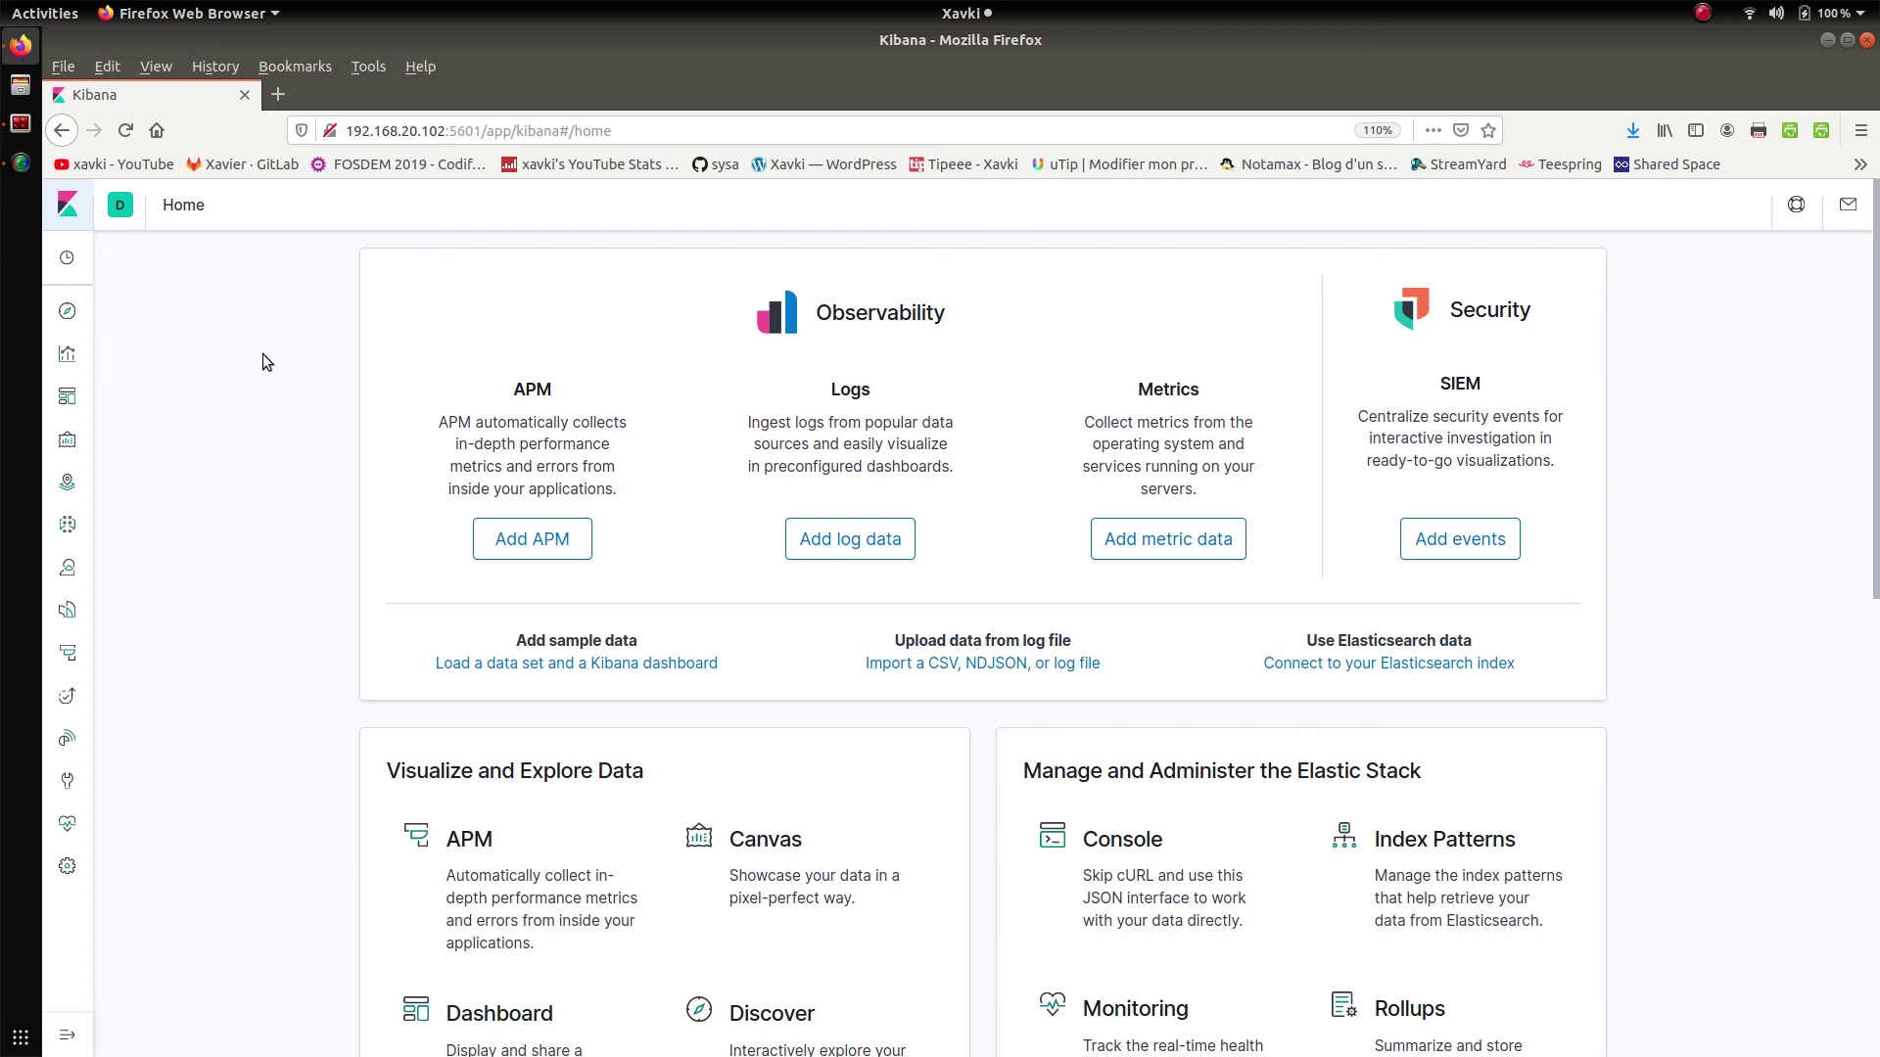
left_click(20, 163)
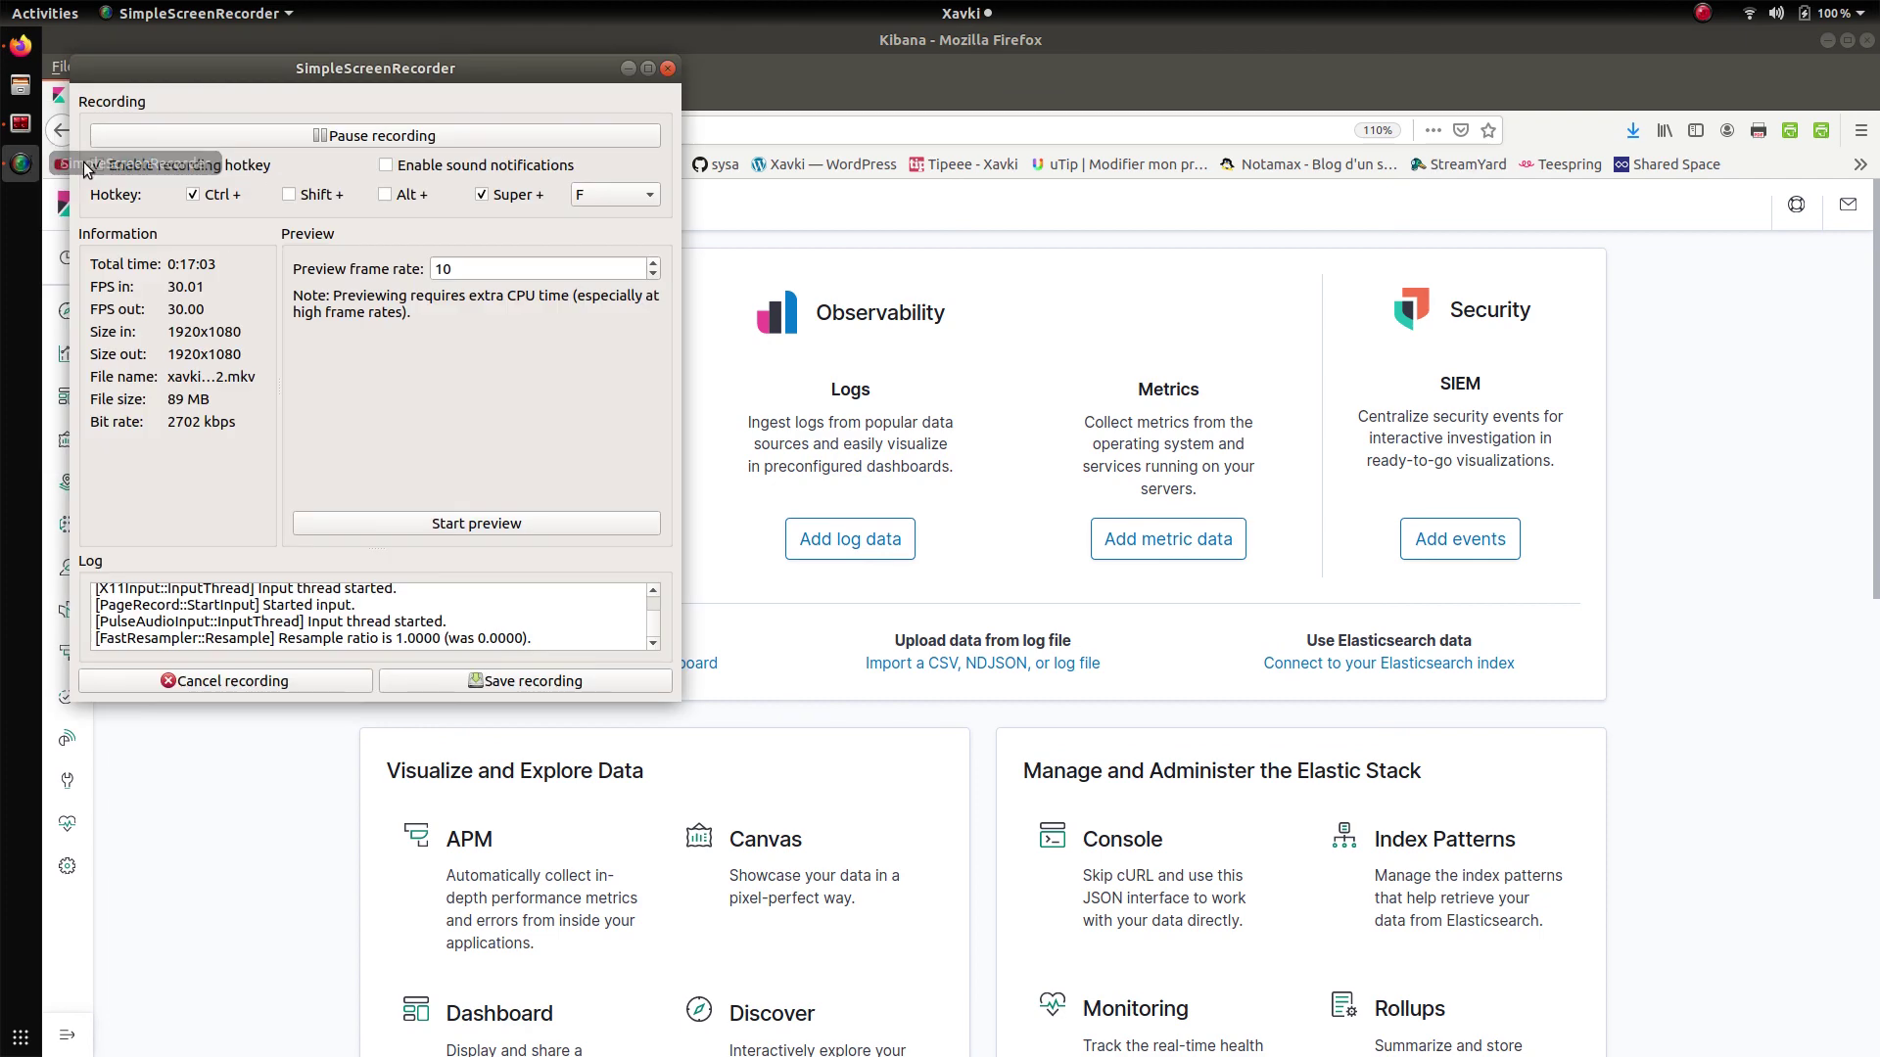